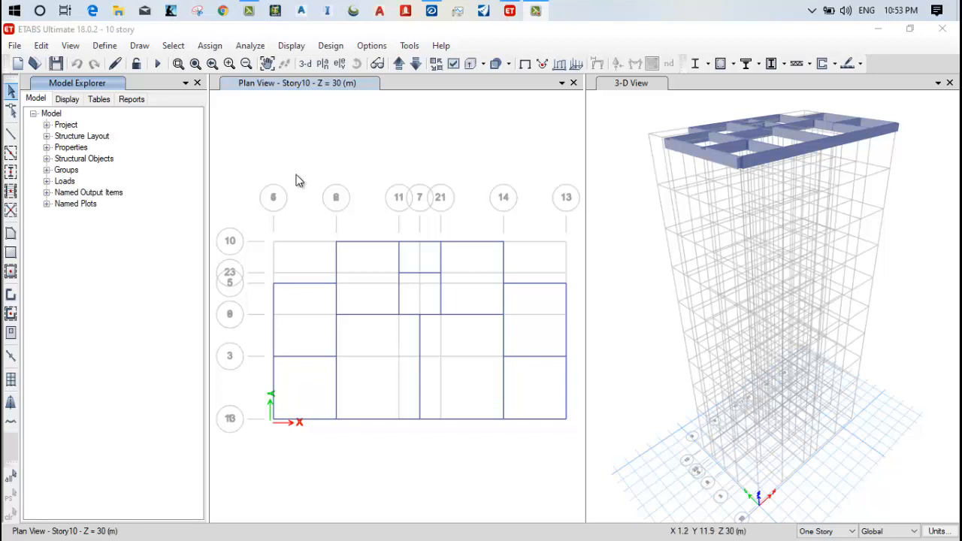
Expand the model tree down to the list of materials defined under Properties
click(46, 124)
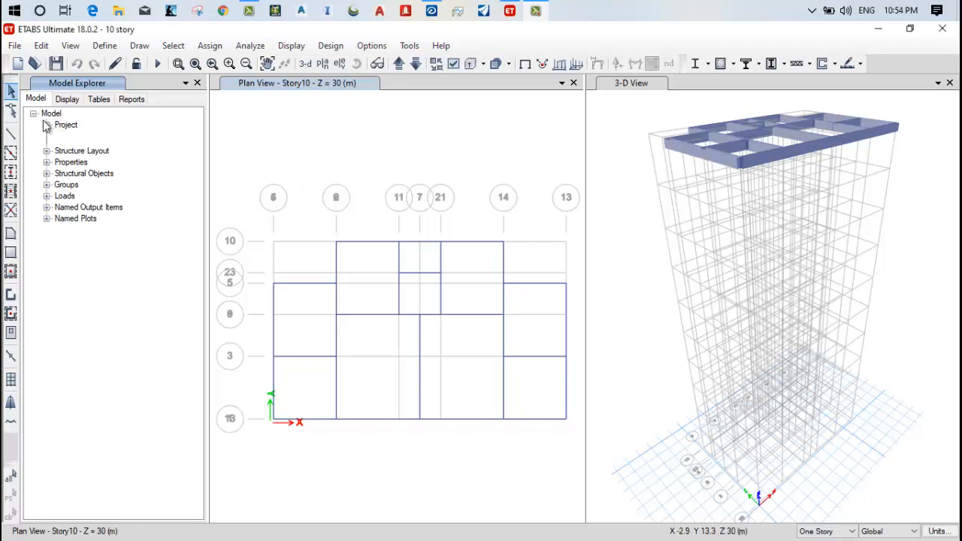
click(60, 147)
click(60, 147)
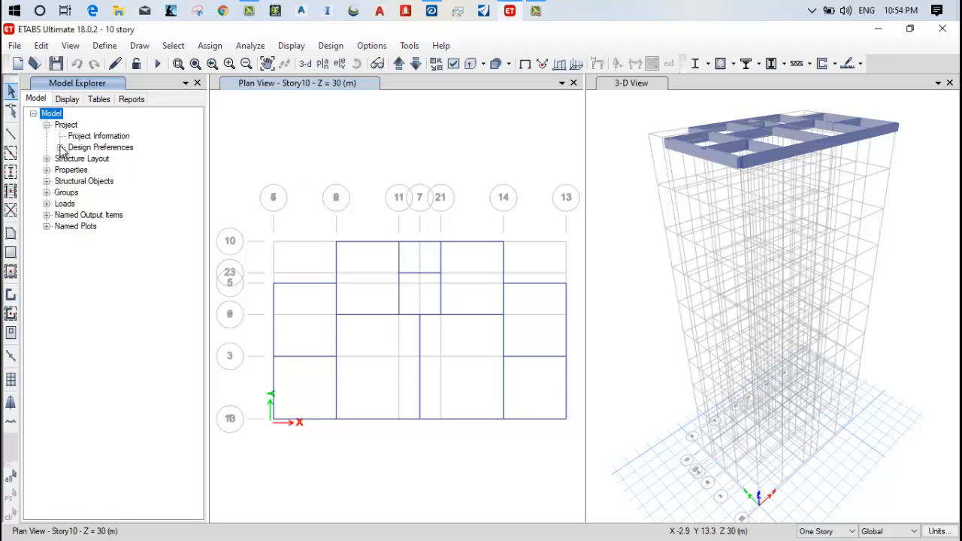
click(46, 159)
click(47, 158)
click(47, 169)
click(60, 182)
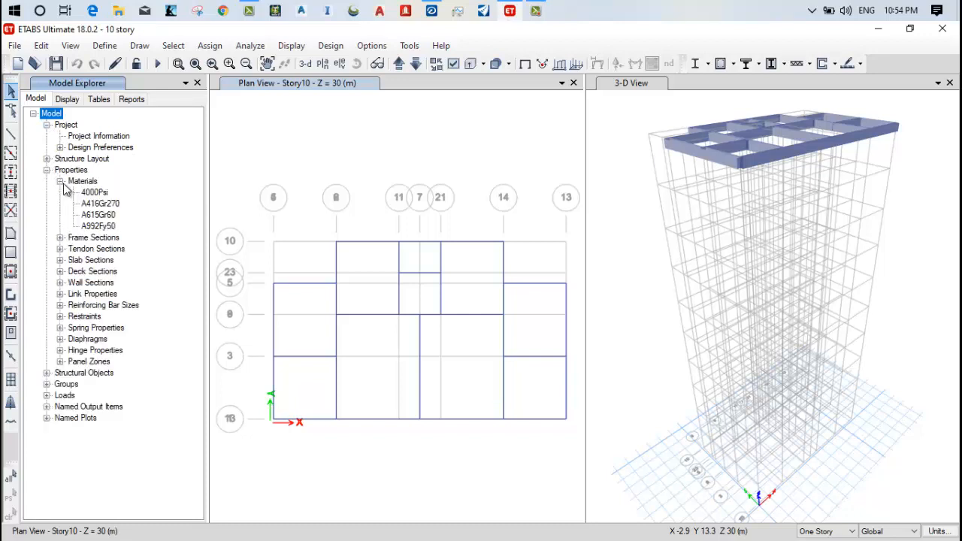
click(89, 194)
click(84, 183)
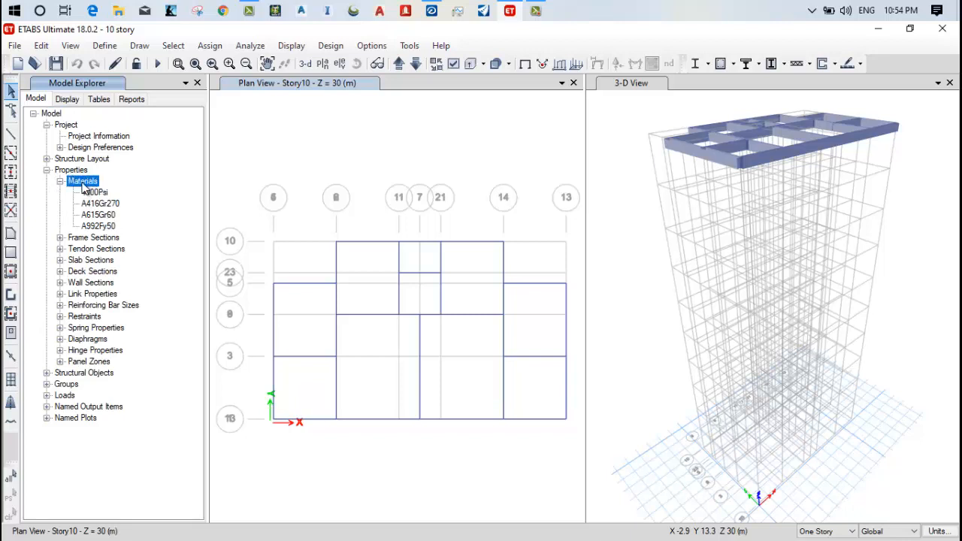
Start a new material property with India as the region and check the available Indian steel grades
right_click(84, 185)
click(115, 192)
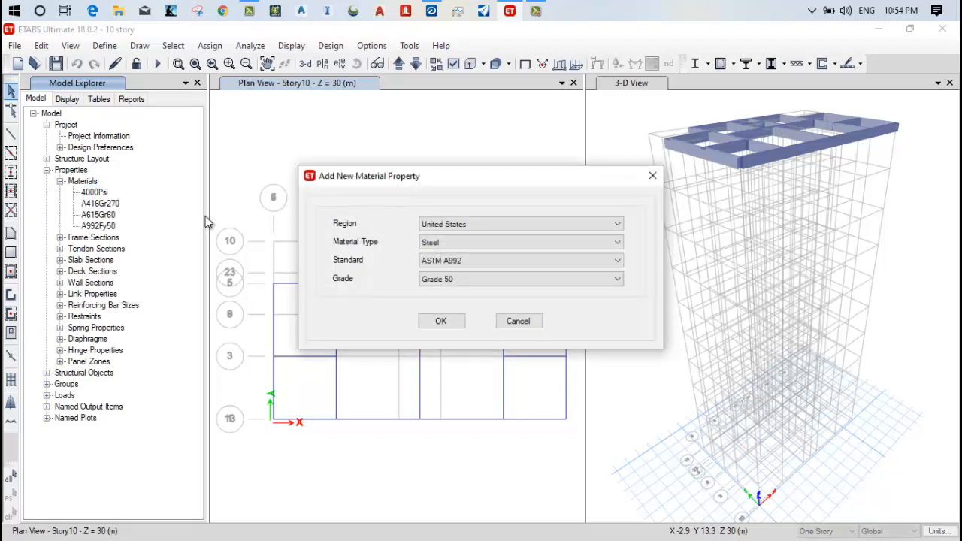
click(421, 227)
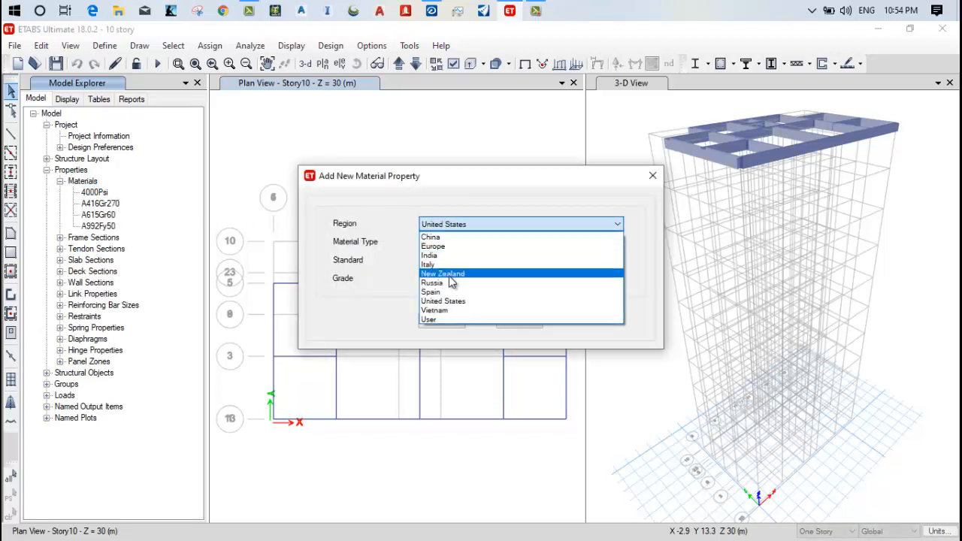
click(434, 256)
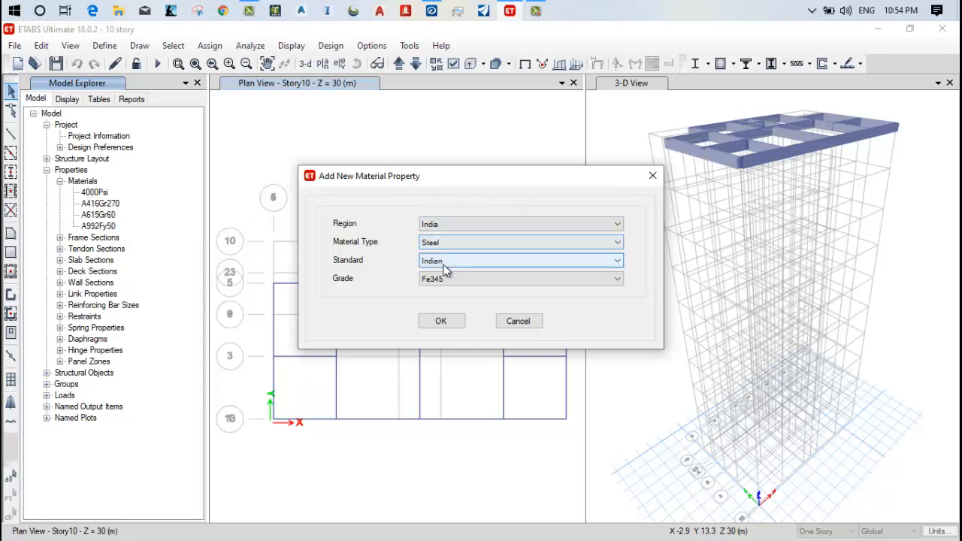
click(446, 279)
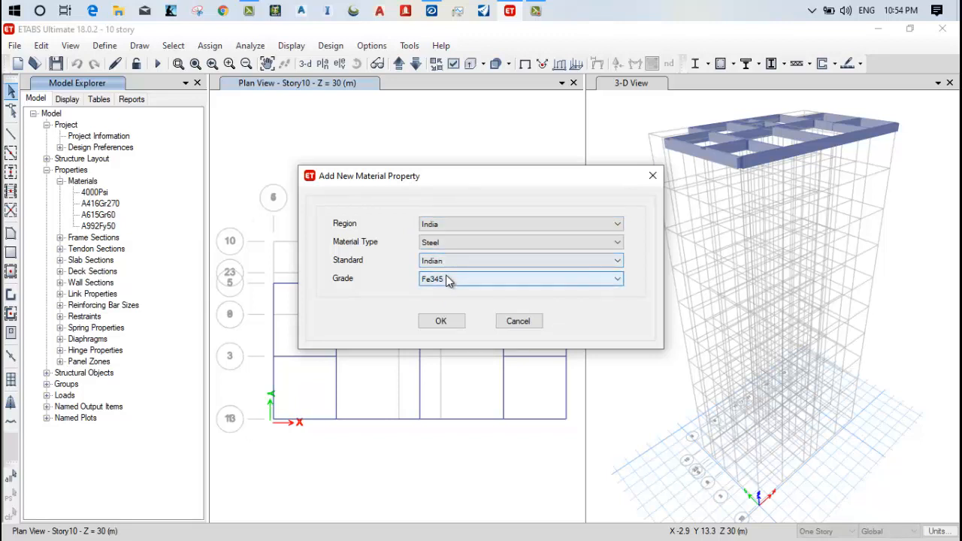
click(447, 279)
click(447, 279)
click(444, 259)
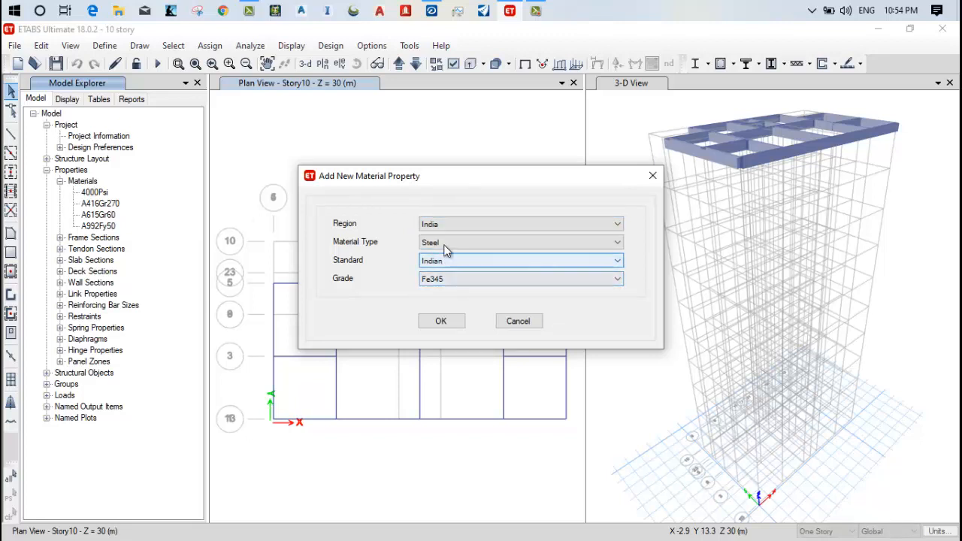
click(460, 280)
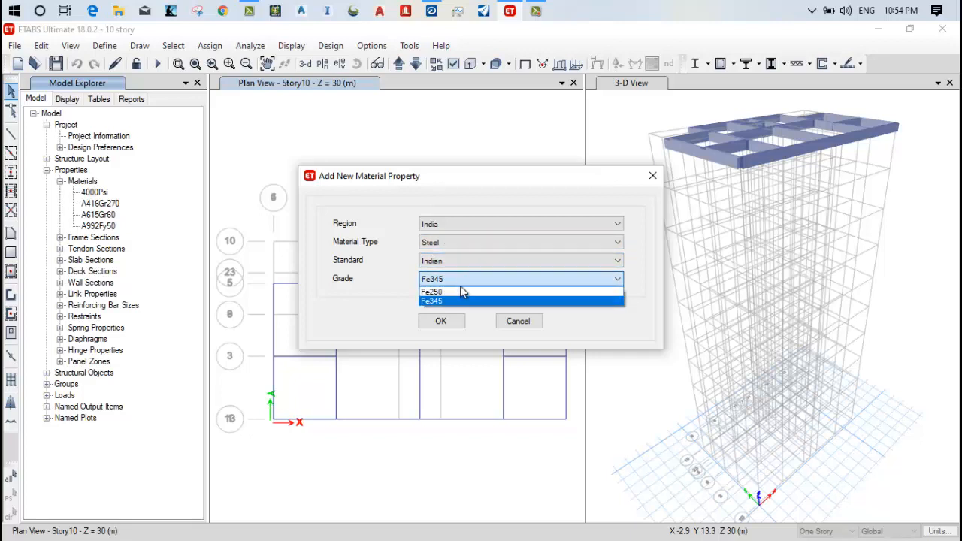
Set the new material to type Rebar with grade HYSD Grade 500 and accept its default property data
click(453, 241)
click(453, 242)
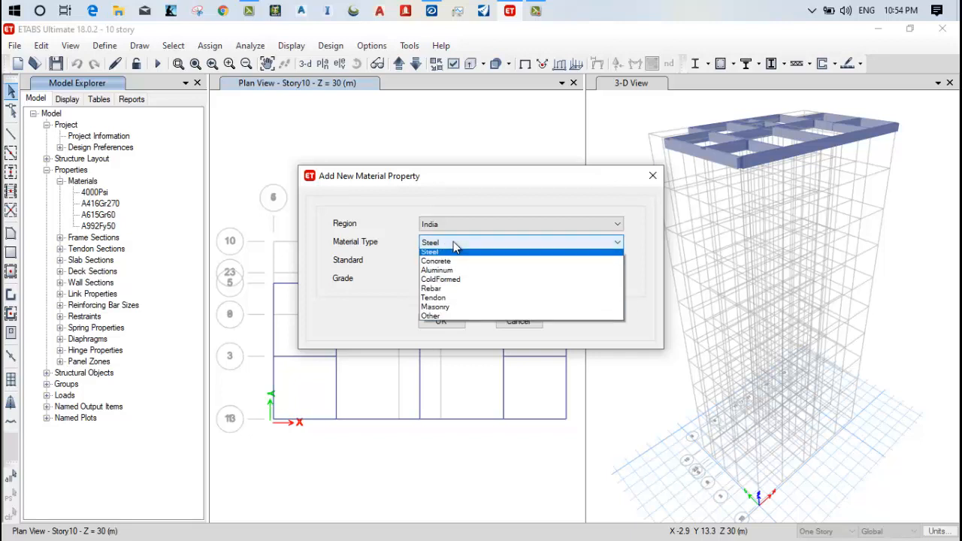
click(455, 292)
click(458, 280)
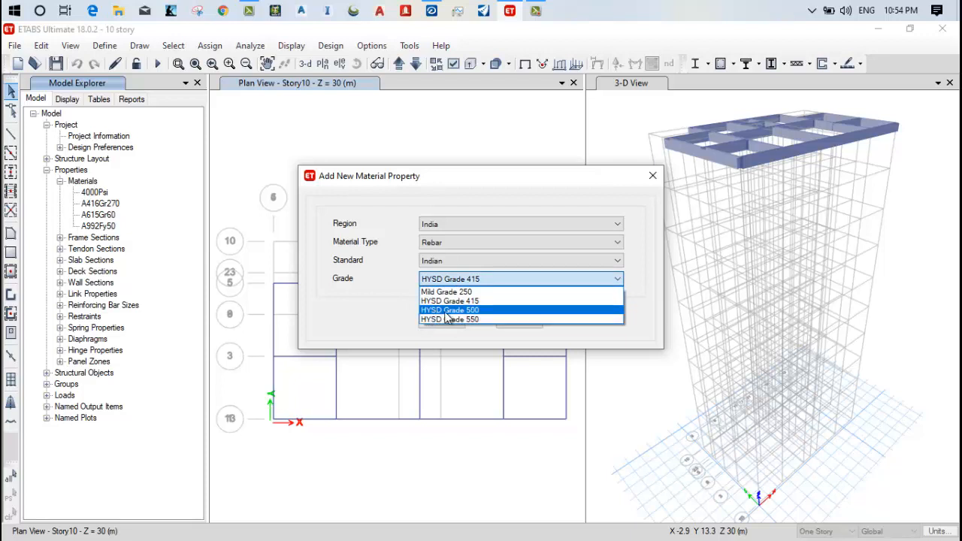
click(481, 311)
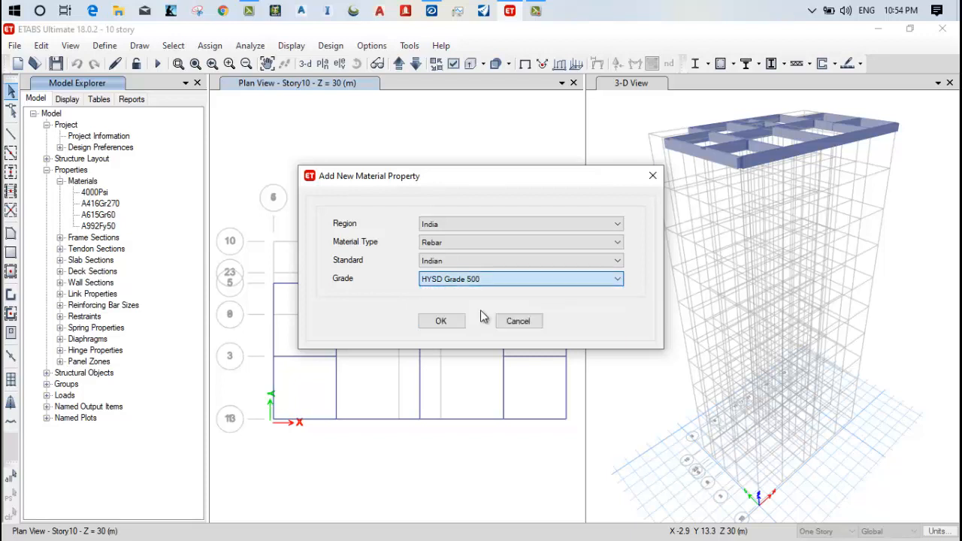
click(444, 321)
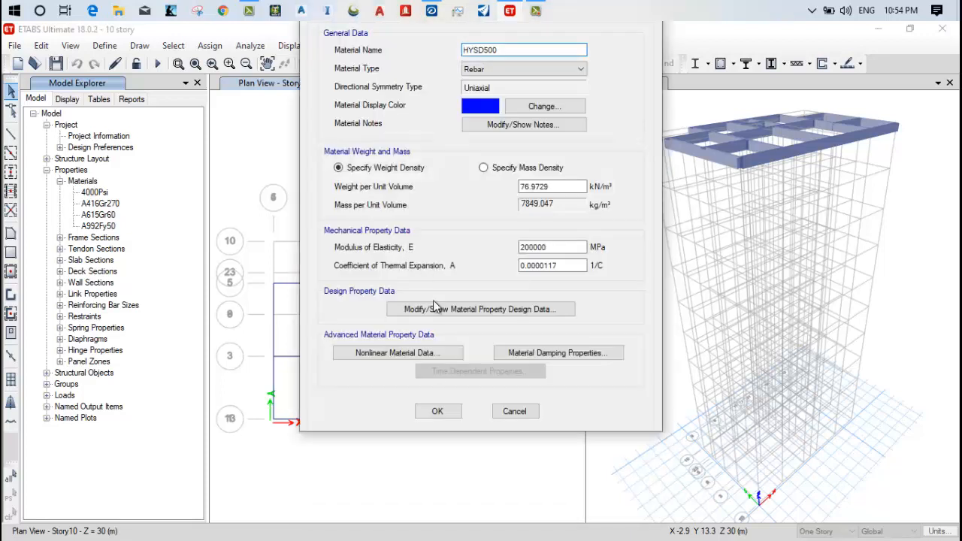
click(441, 412)
Add another Indian rebar material with grade Mild Grade 250, accepting its default property data
click(83, 181)
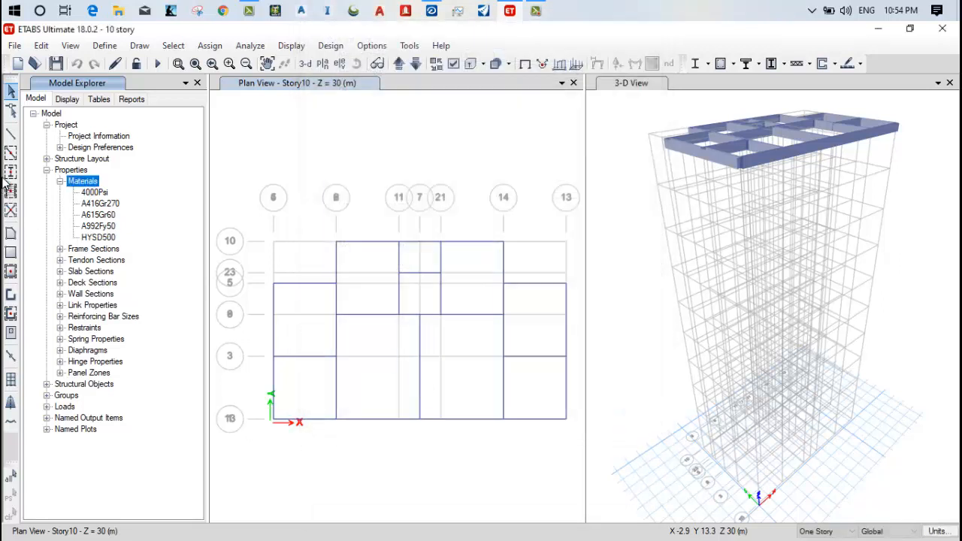
click(57, 233)
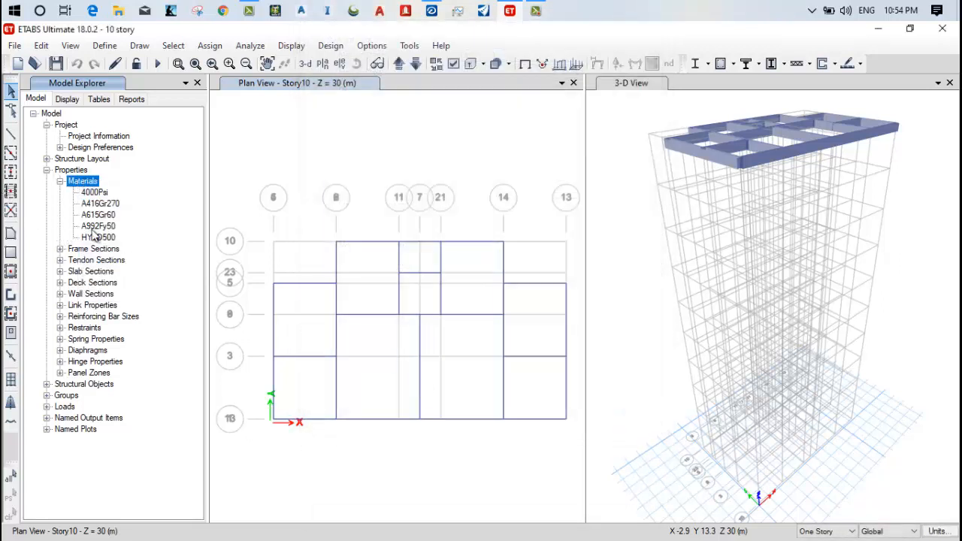
right_click(85, 186)
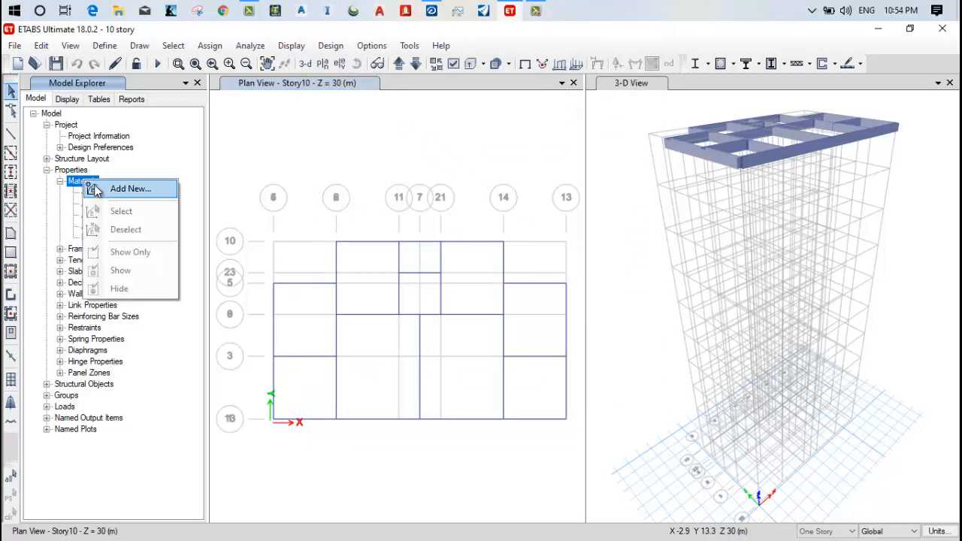
click(101, 190)
click(424, 243)
click(442, 261)
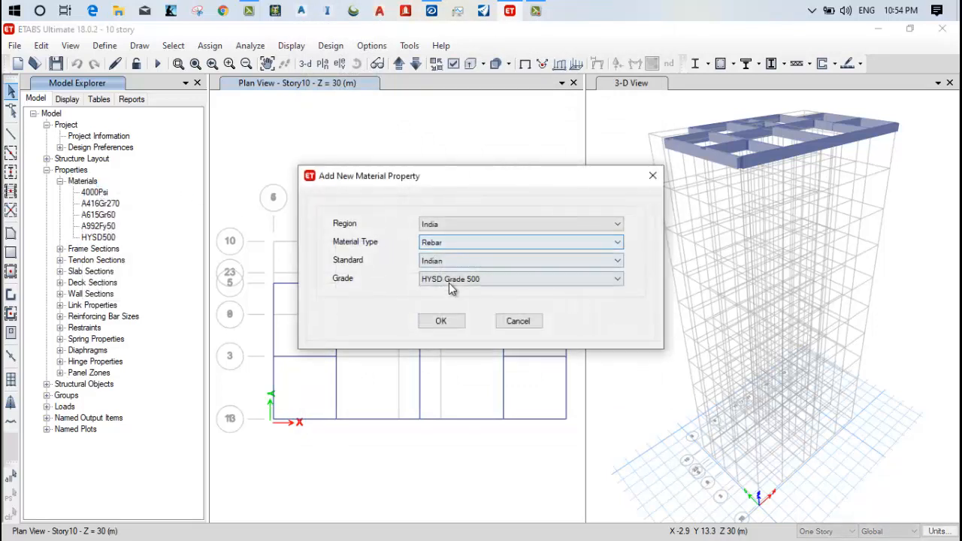
click(451, 279)
click(451, 292)
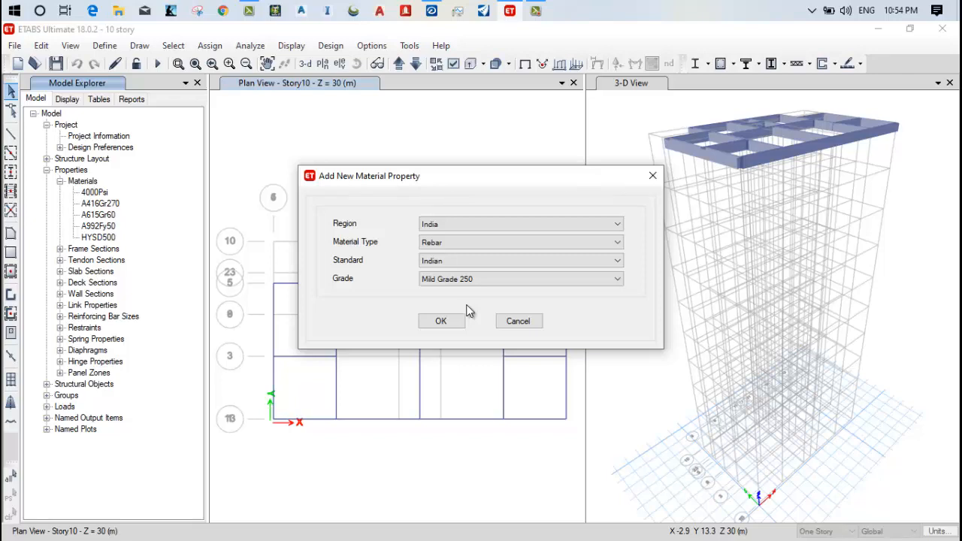
click(440, 322)
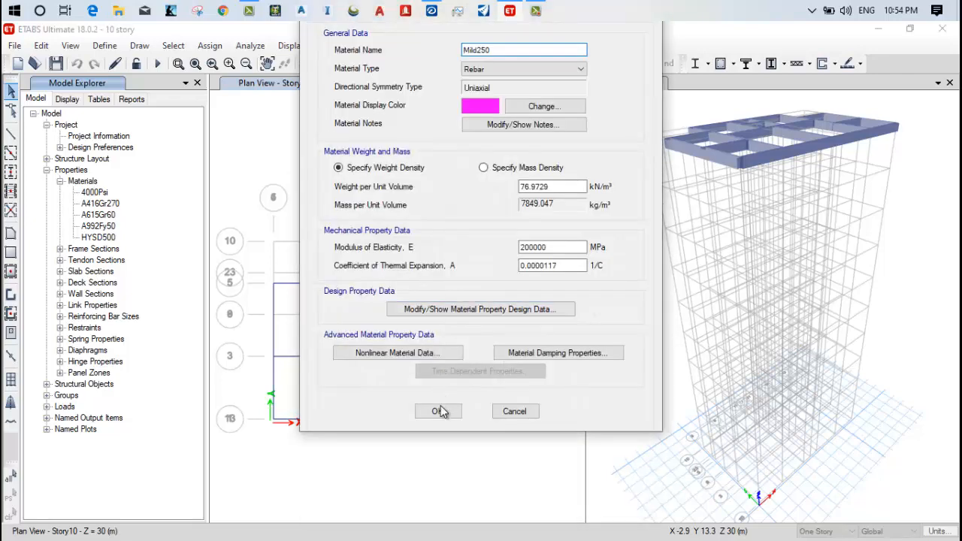
click(438, 412)
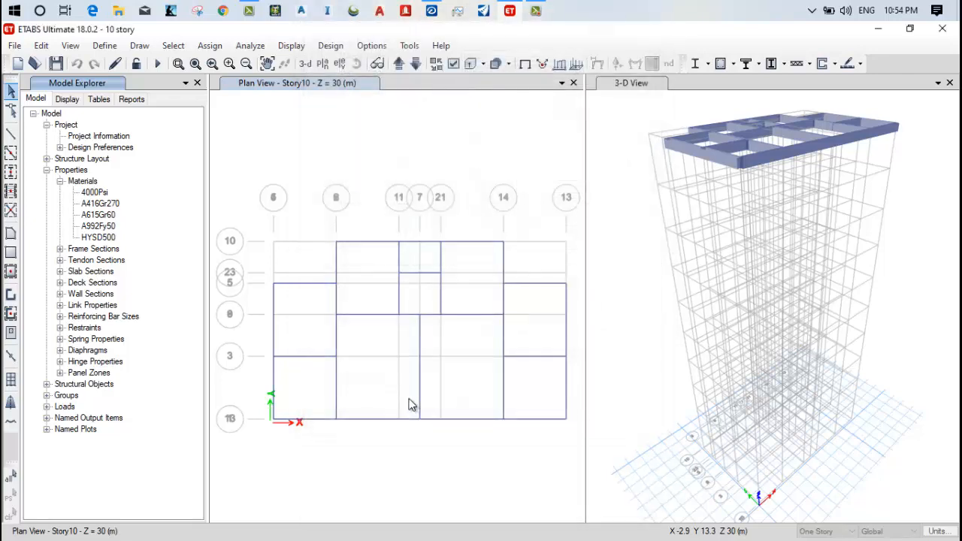
Add an Indian concrete material of grade M40, accepting its default property data
right_click(82, 182)
click(112, 192)
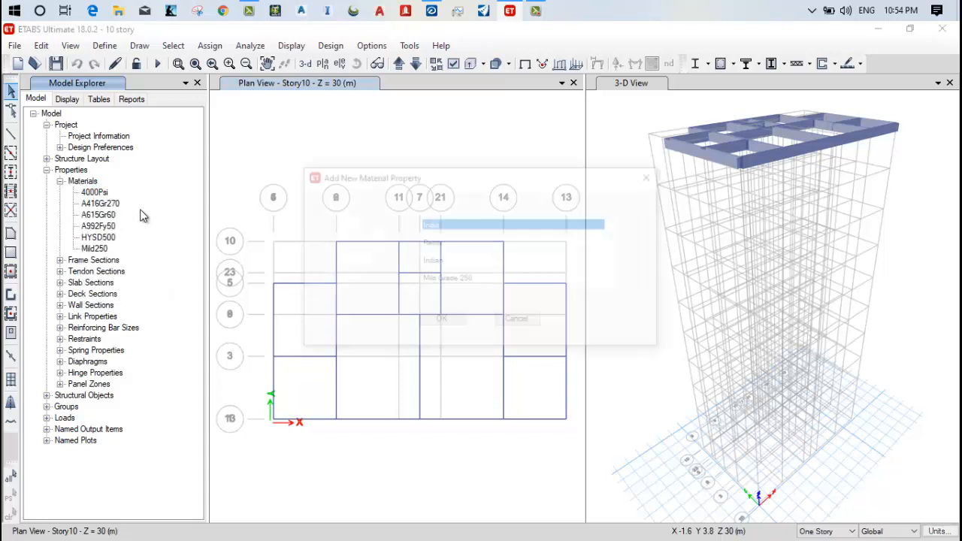
click(447, 242)
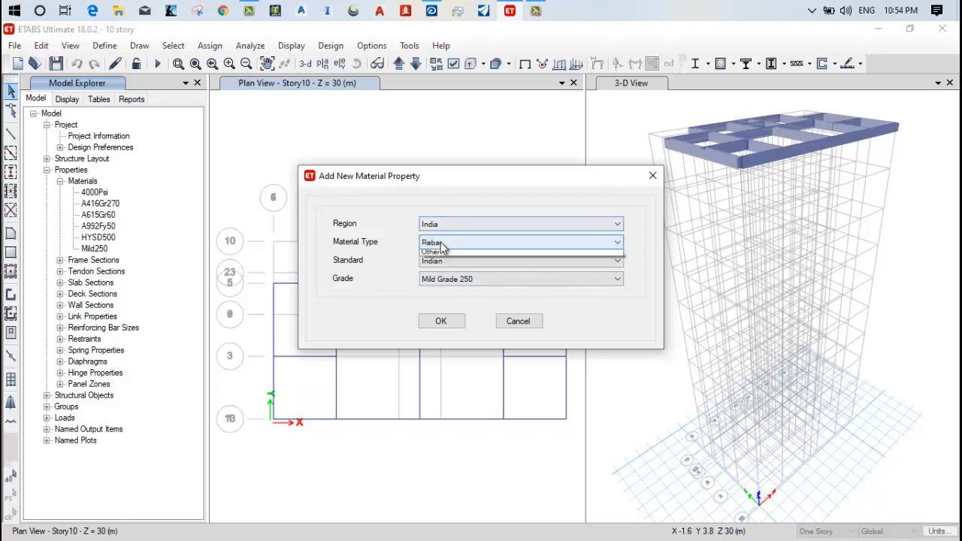
click(445, 265)
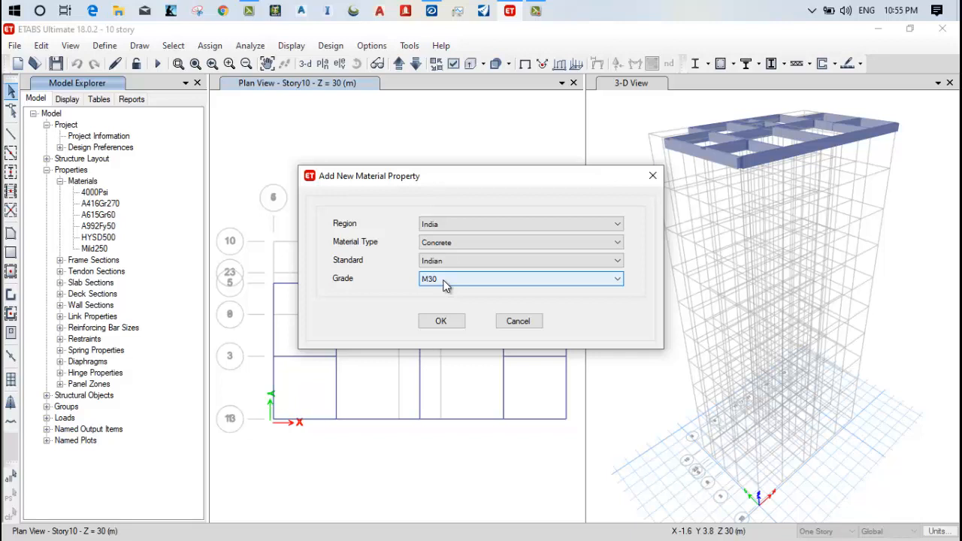
click(445, 280)
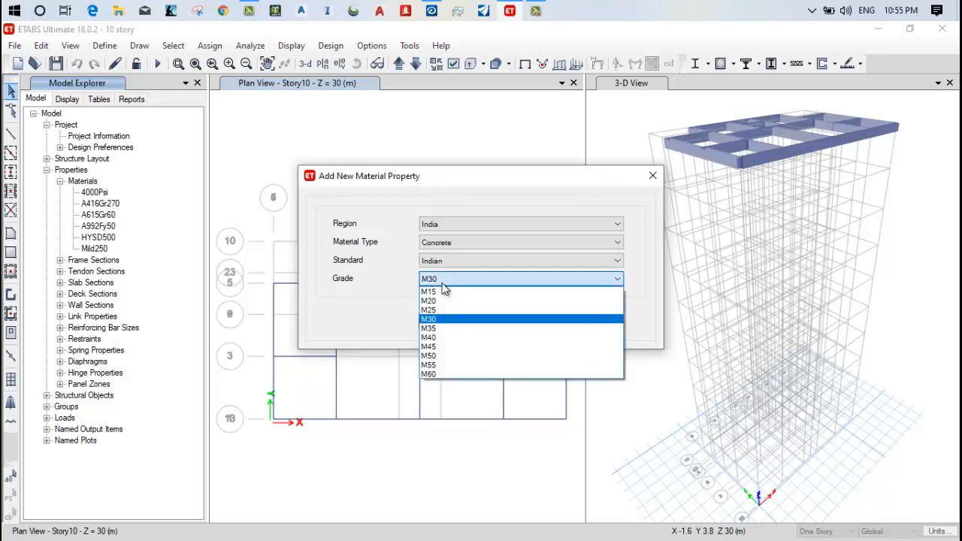
click(439, 338)
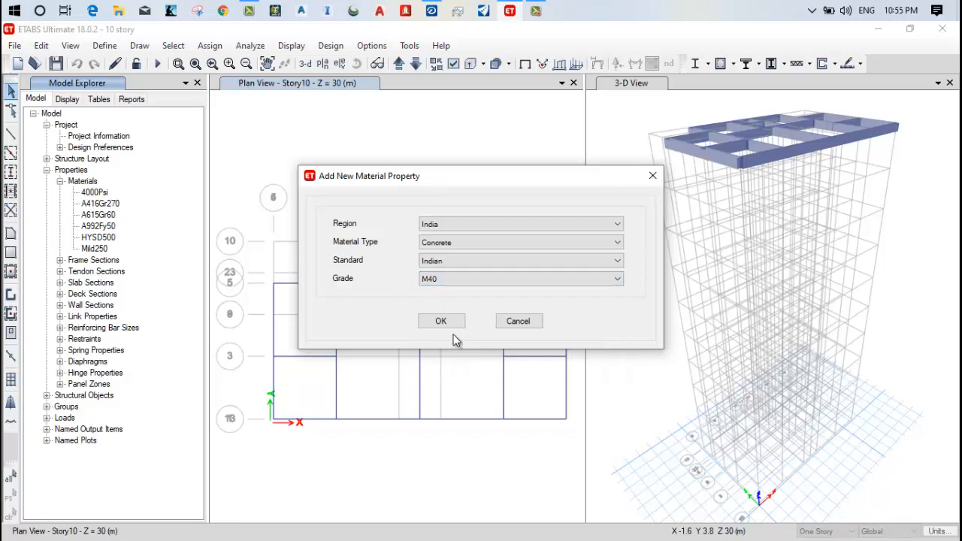
click(461, 329)
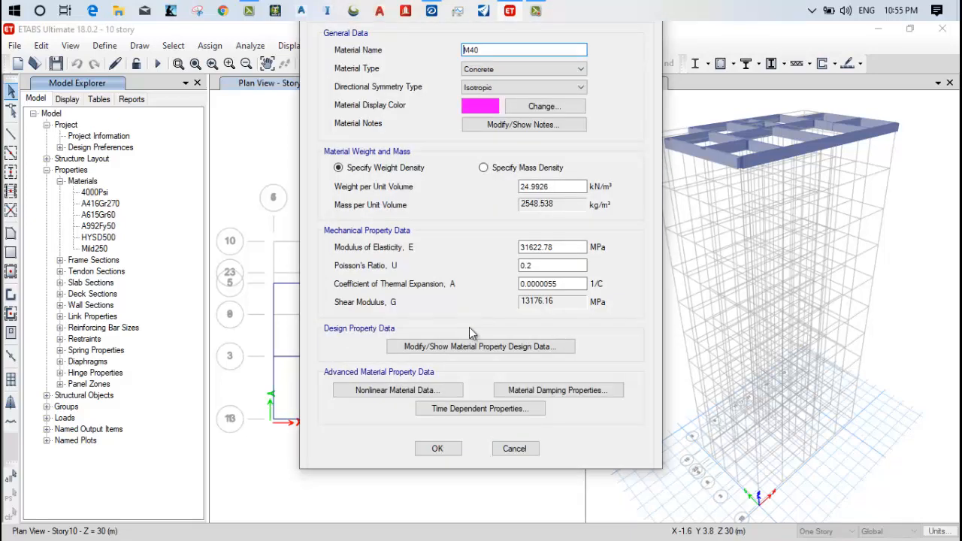
click(439, 450)
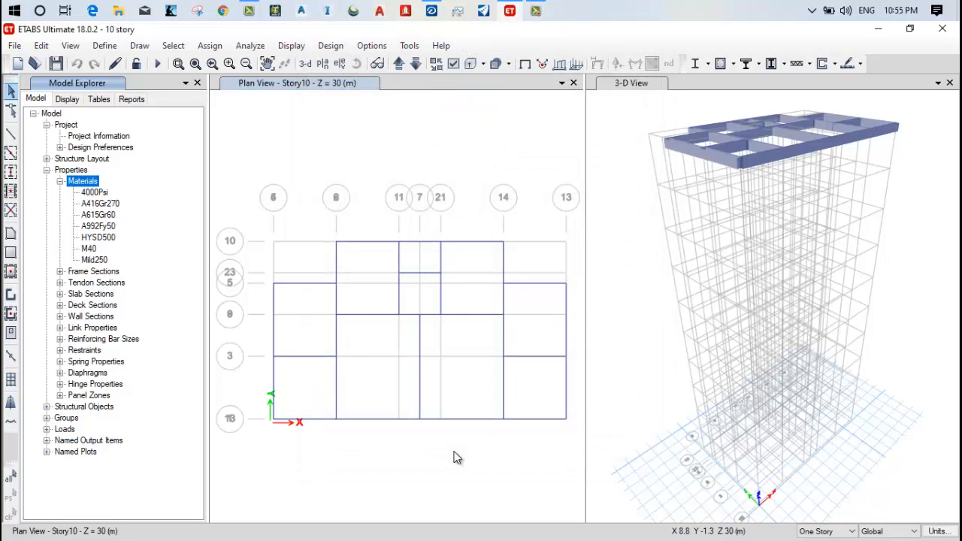
Collapse the materials list, expand Frame Sections and start a new concrete rectangular frame section
click(60, 182)
click(60, 193)
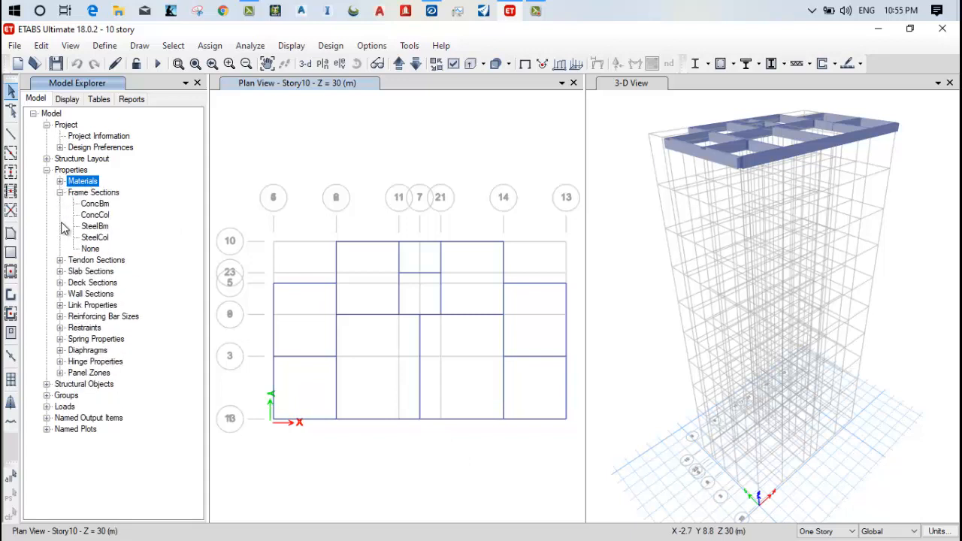
click(93, 193)
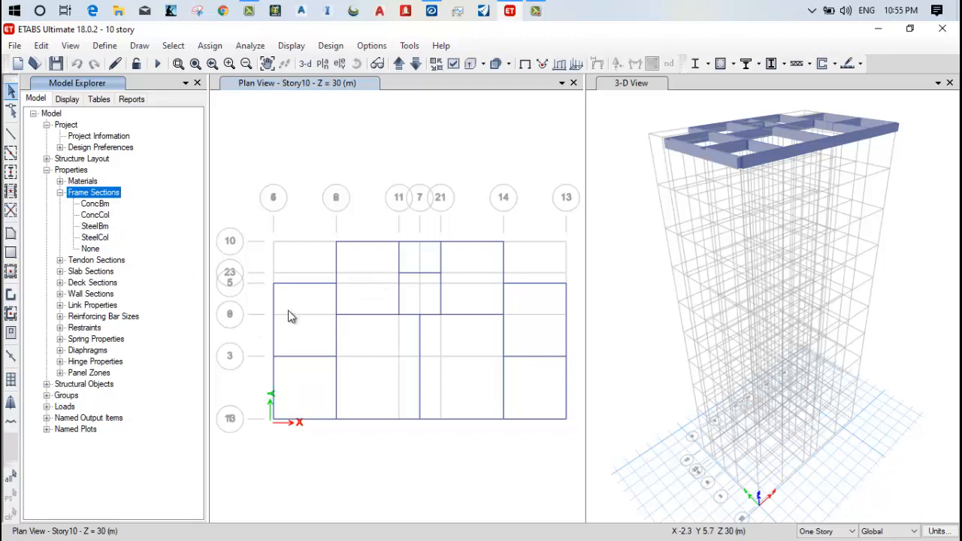
right_click(113, 194)
click(163, 204)
key(Escape)
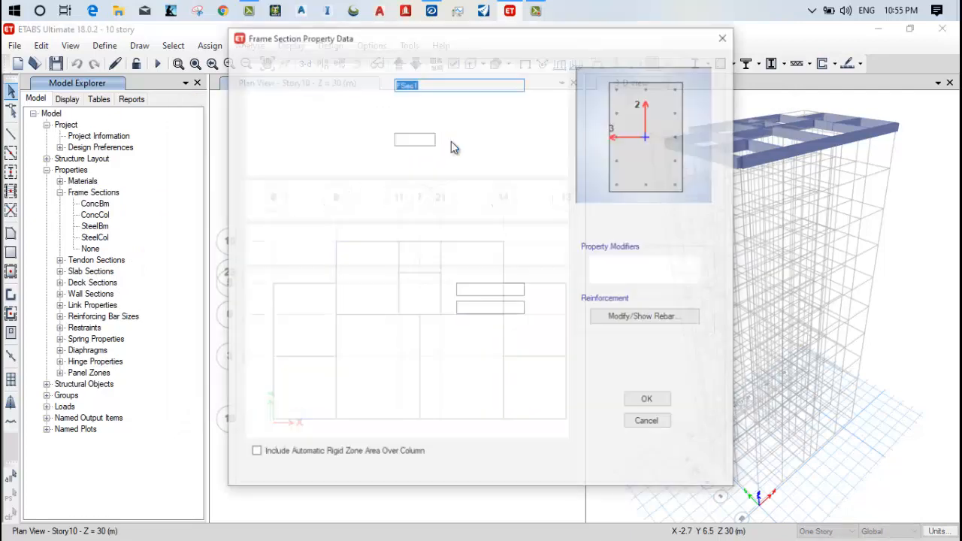
Name the new frame section COL and set its material to M40, keeping the Concrete Rectangular shape
text(COL)
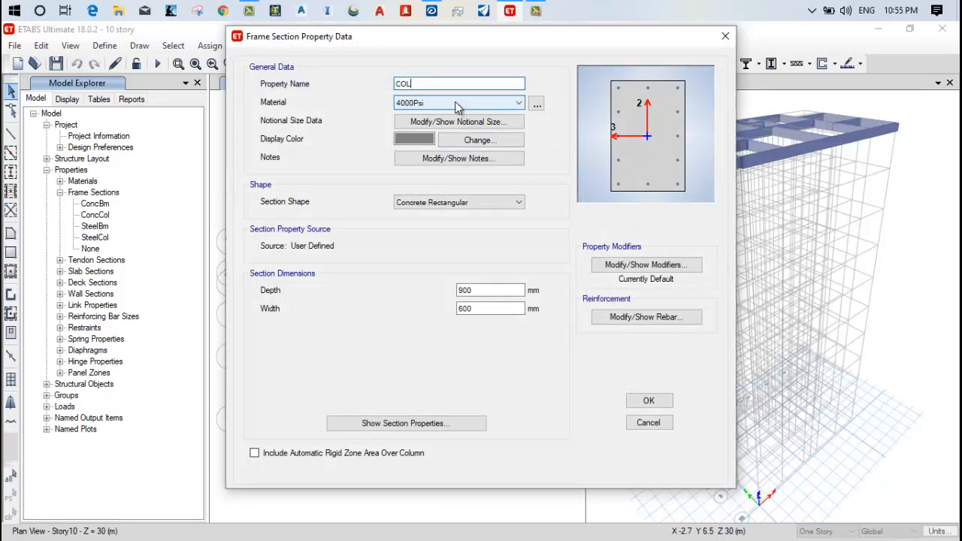
click(439, 103)
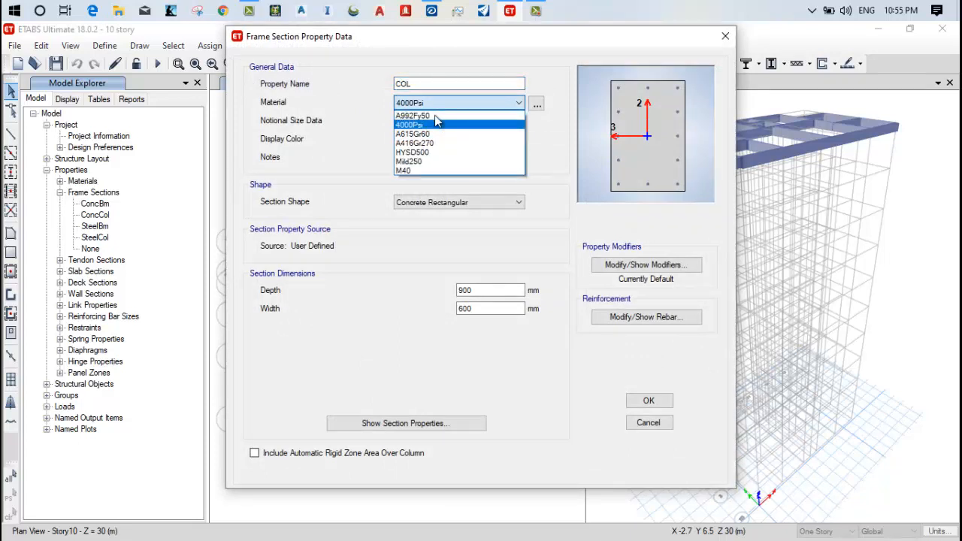
click(412, 170)
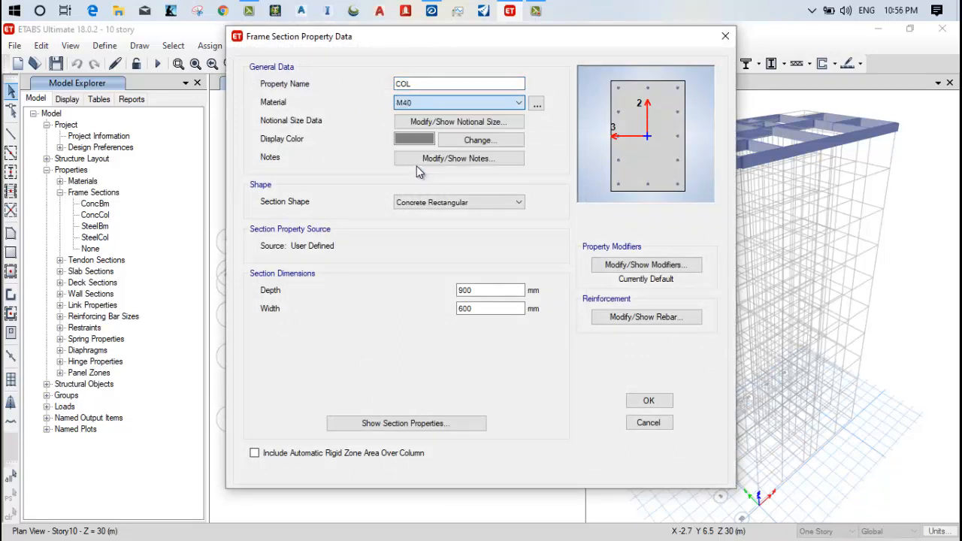
click(432, 203)
click(434, 204)
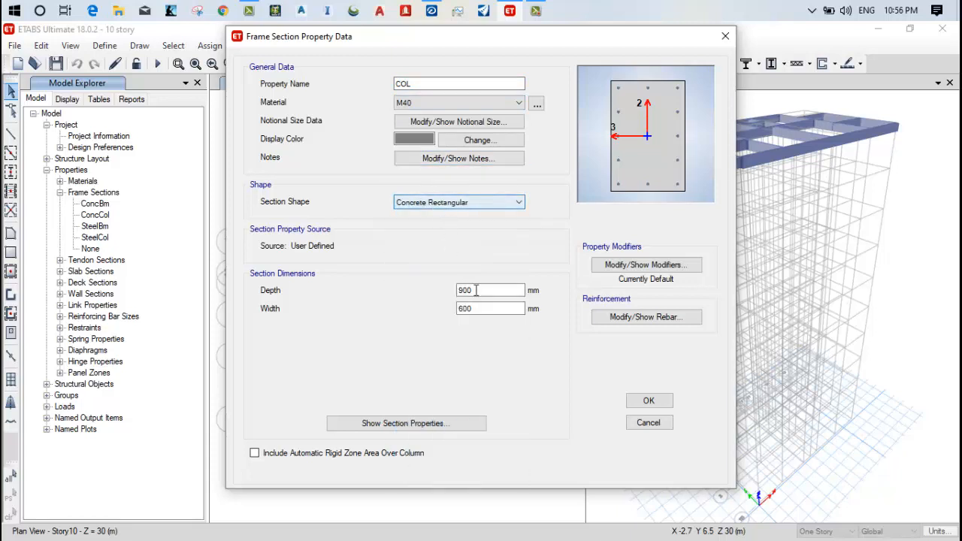
Set the column section's depth to 700 mm
click(483, 291)
drag(488, 293, 406, 293)
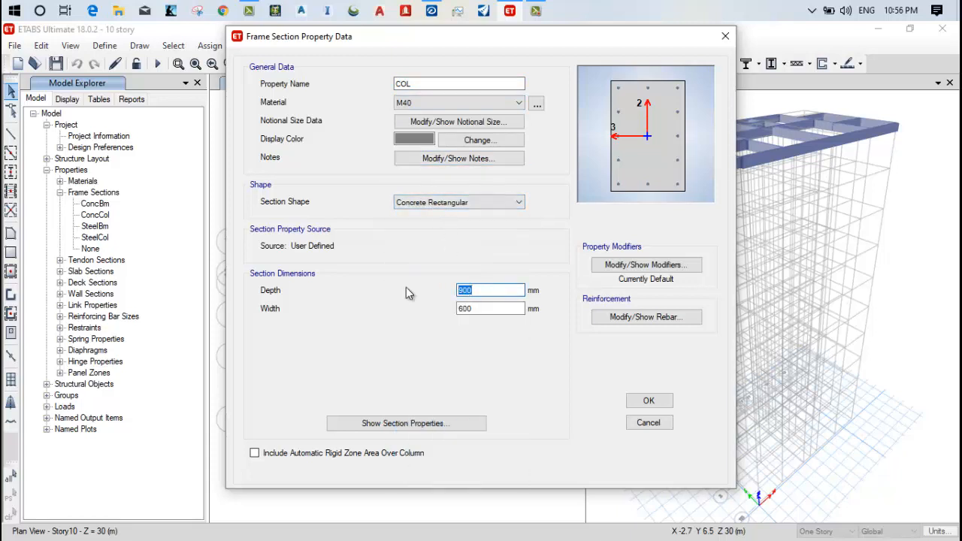
text(700)
In the column's reinforcement data, set the longitudinal bar material to HYSD500 and the confinement bar material to Mild250
click(658, 321)
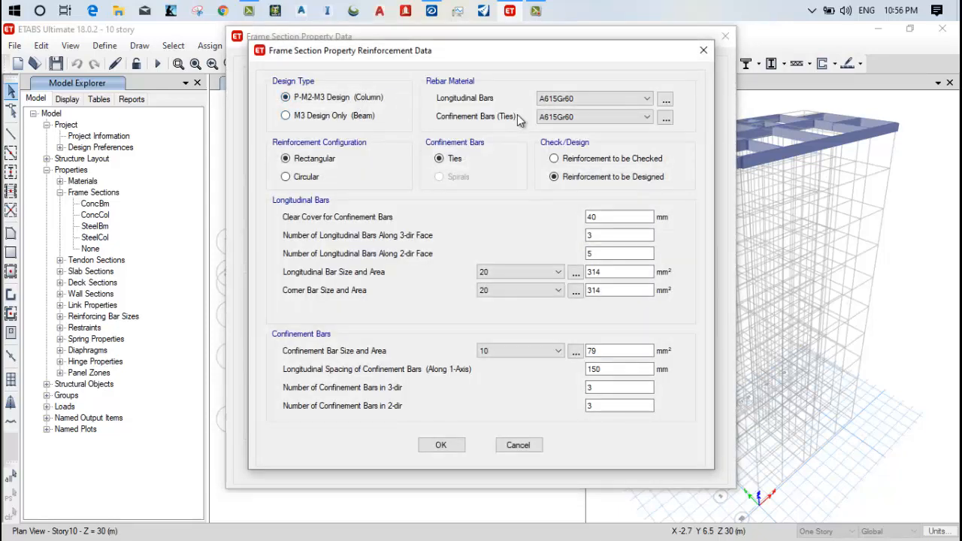
click(575, 100)
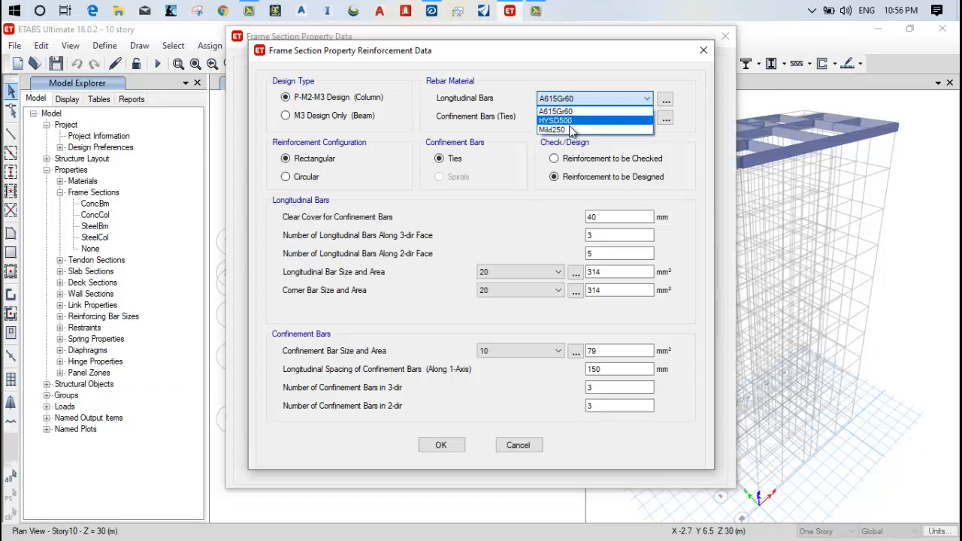
click(568, 121)
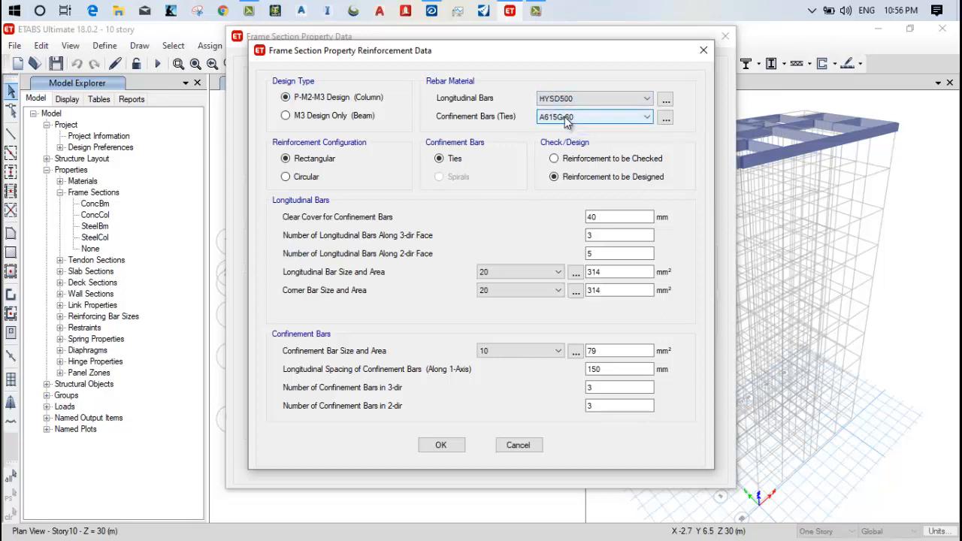
click(569, 118)
click(566, 149)
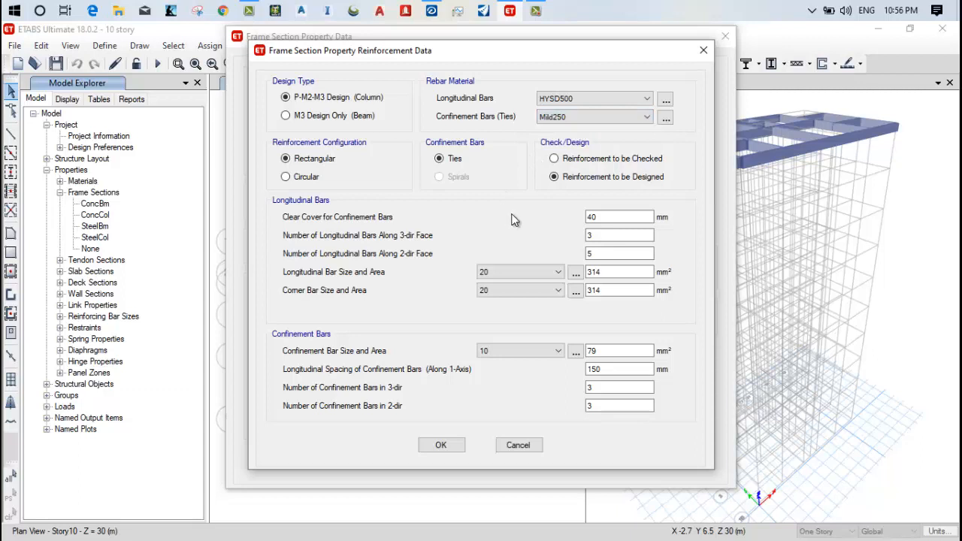
Set the column's longitudinal bar size to 22 and its corner bar size to 25
click(510, 277)
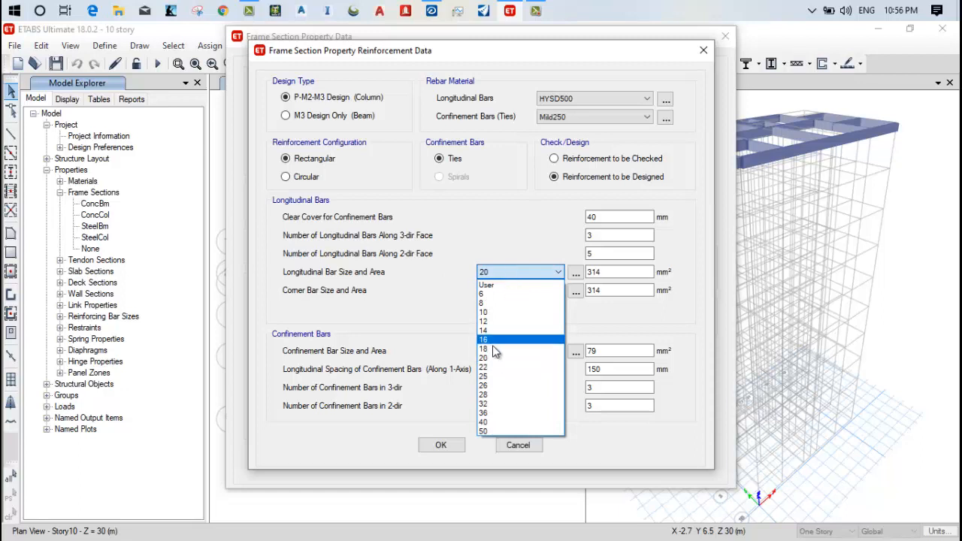
click(499, 378)
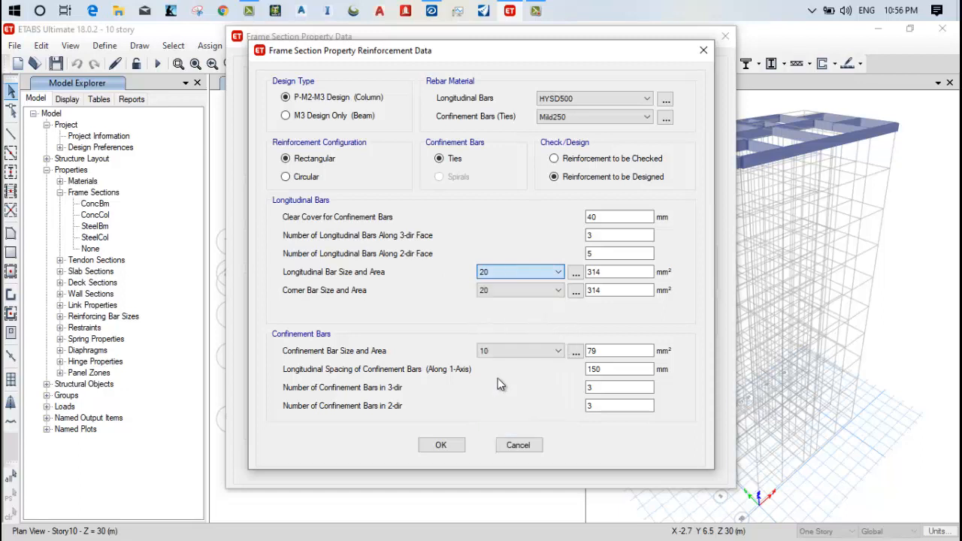
click(496, 298)
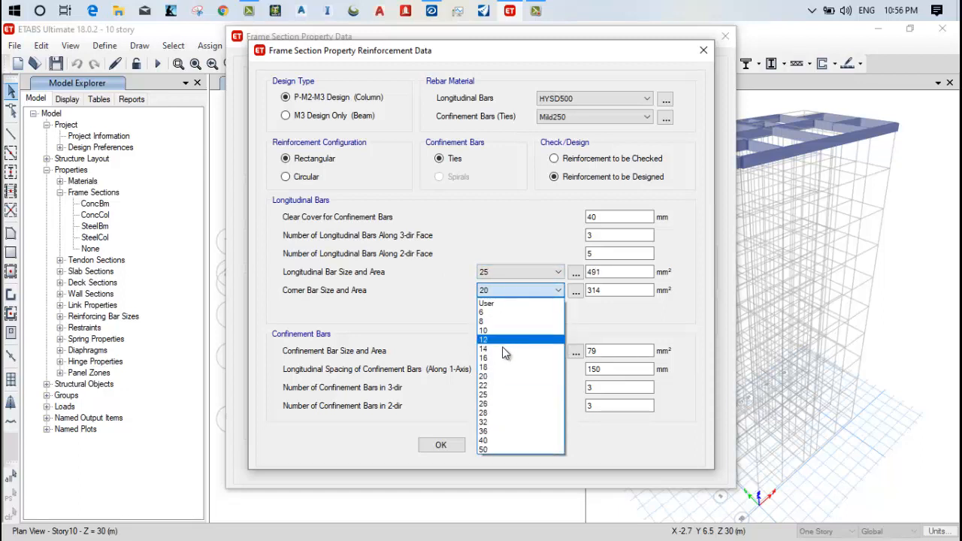
click(497, 370)
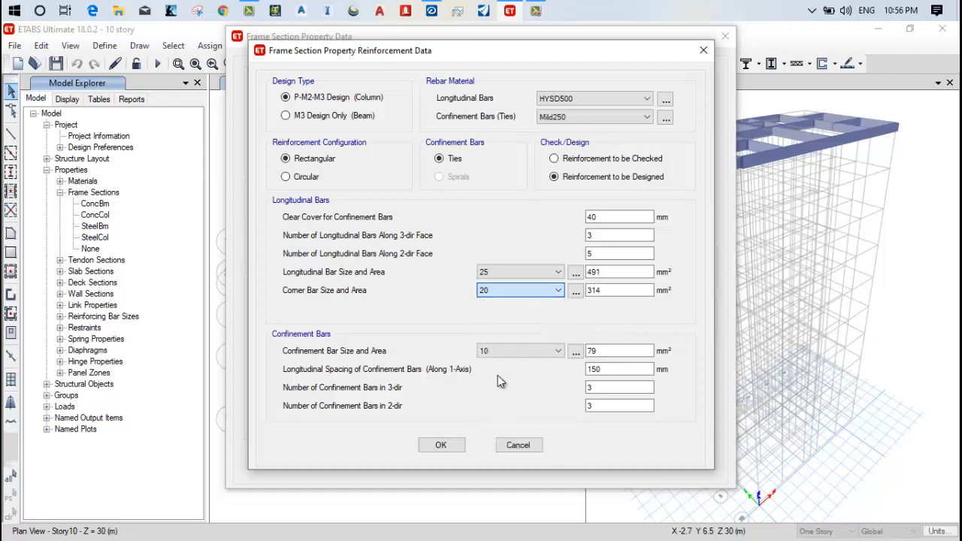
click(494, 291)
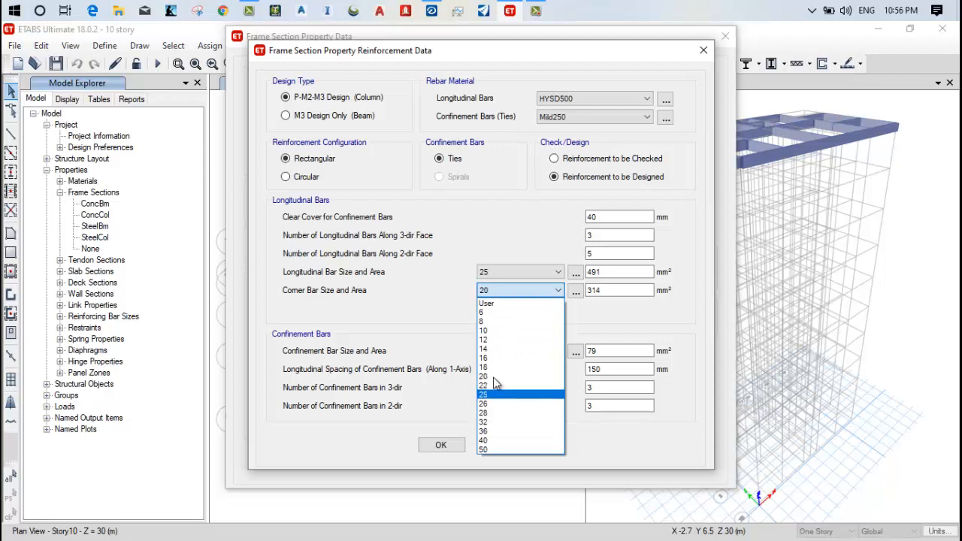
click(494, 386)
click(503, 275)
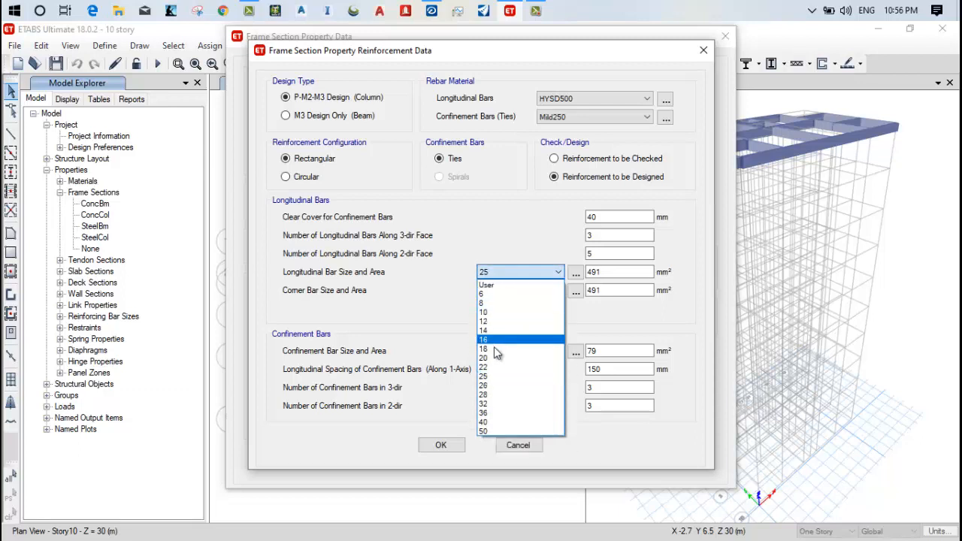
click(494, 367)
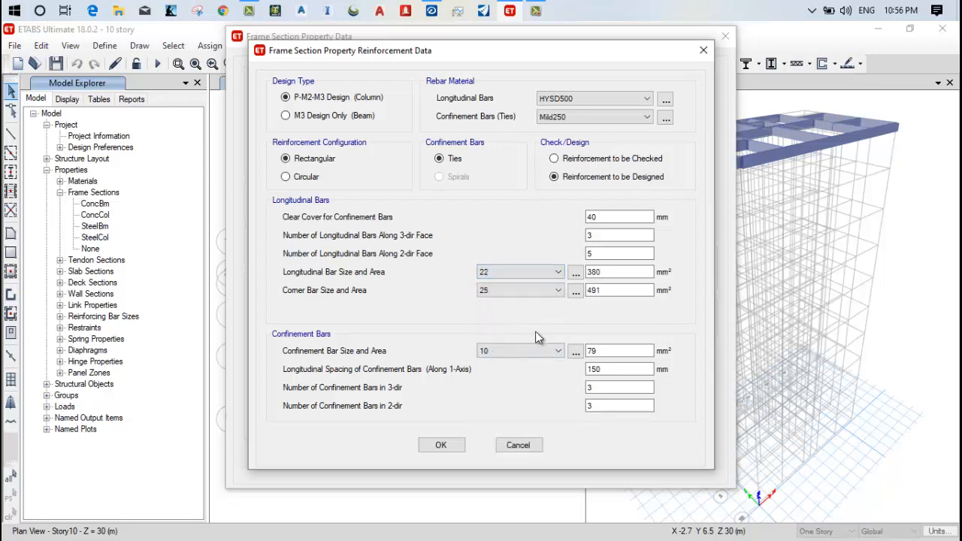
Keep confinement bar size 10 and accept the reinforcement data and the COL section
click(489, 351)
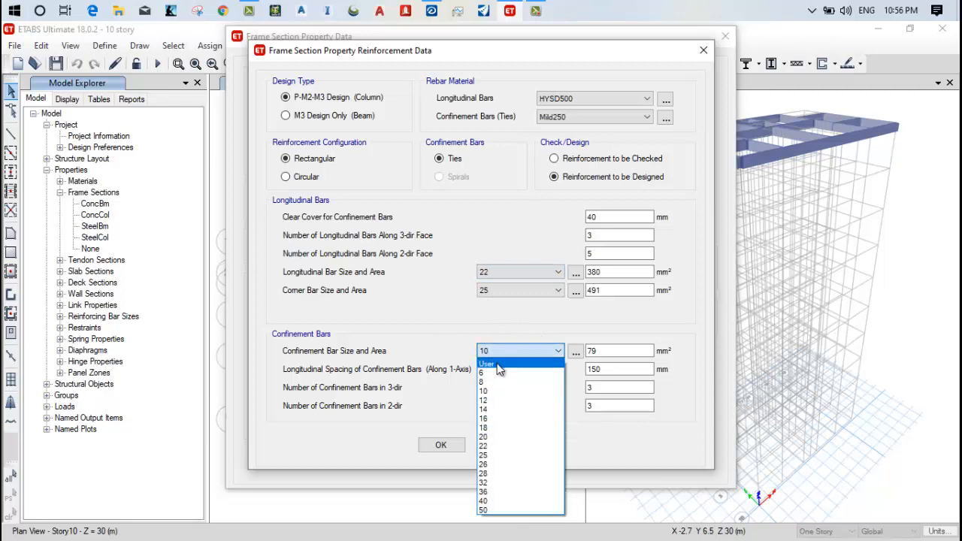
click(493, 395)
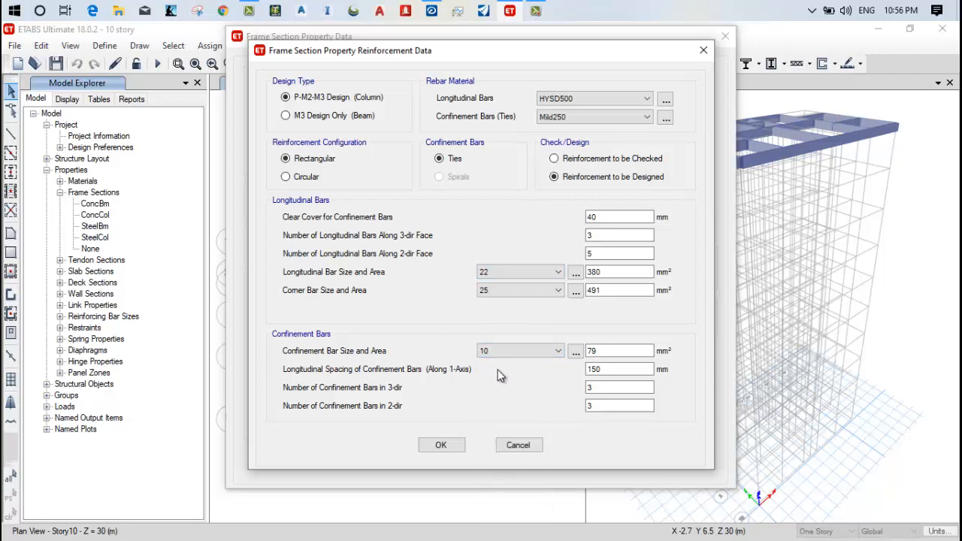
click(441, 445)
click(649, 401)
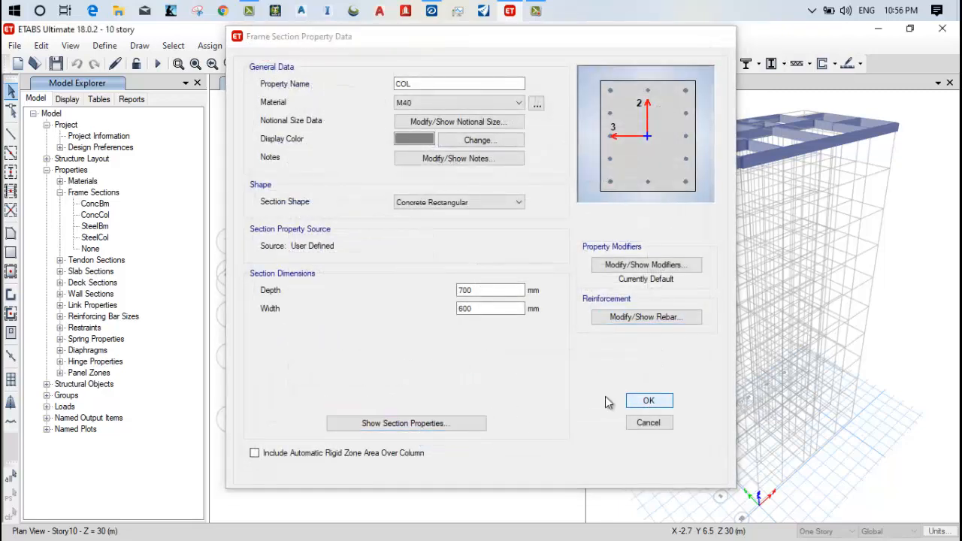
Add a new concrete rectangular frame section named BEAM with material M40
right_click(114, 194)
click(185, 200)
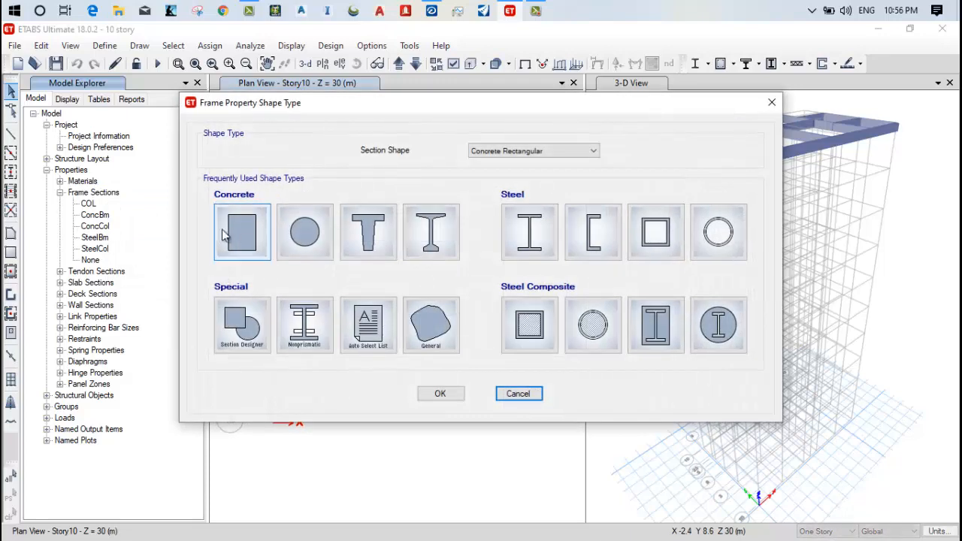
click(248, 229)
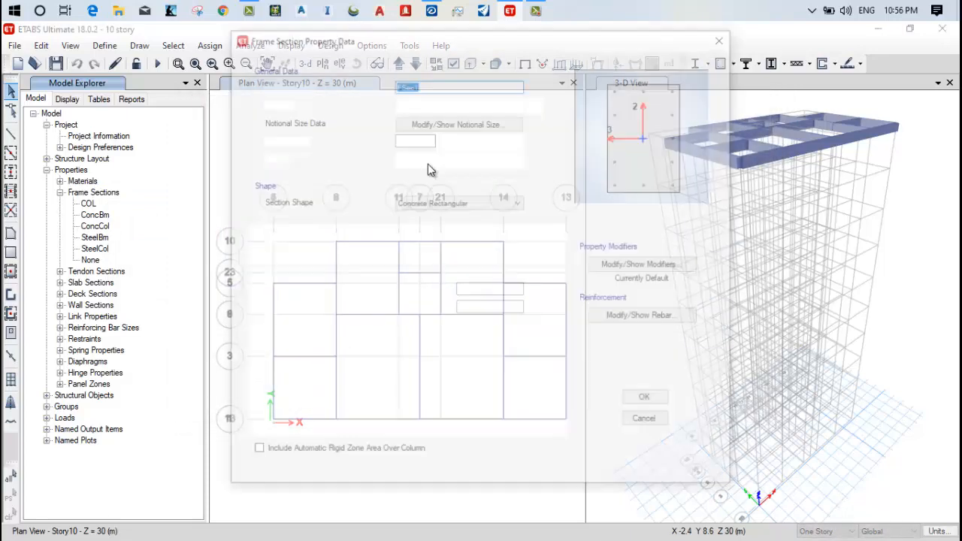
text(BEAM)
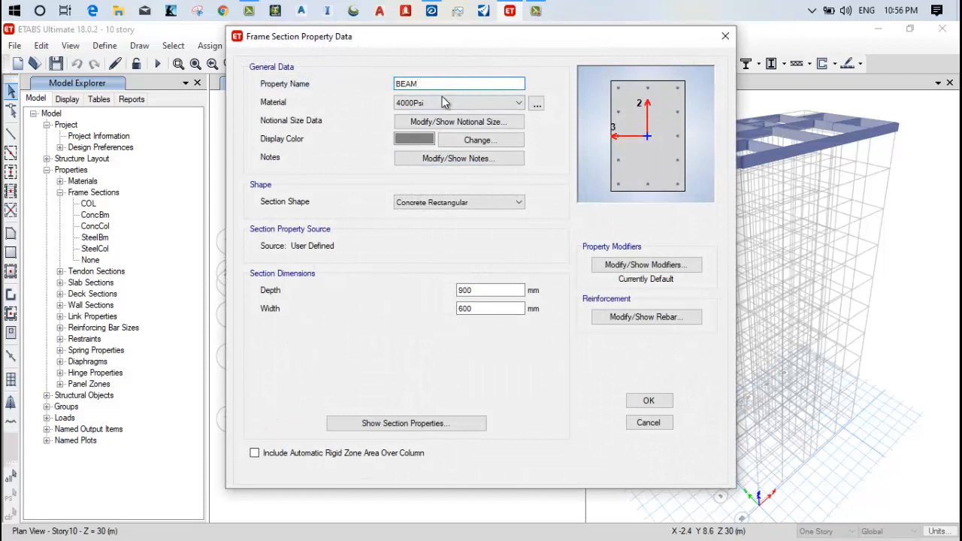
click(444, 100)
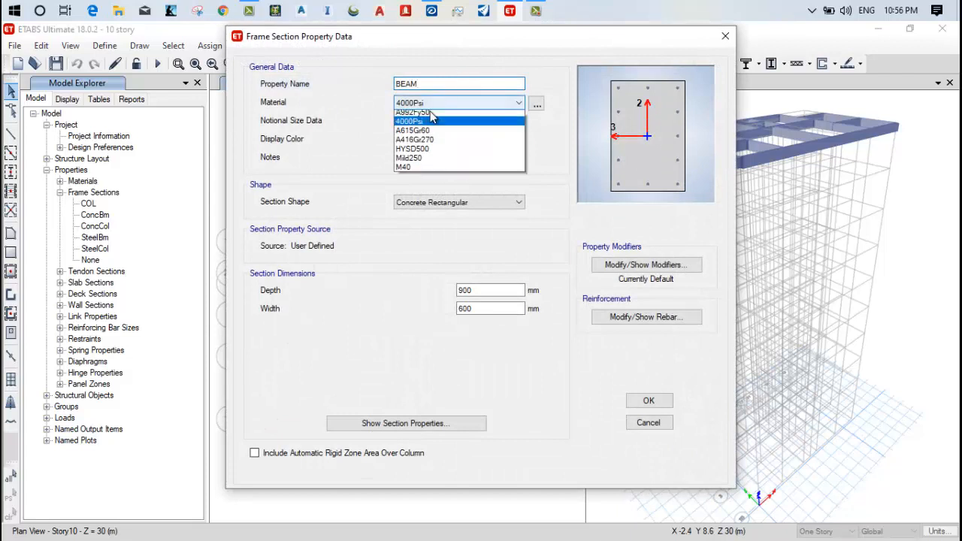
click(418, 171)
Set the beam section's depth to 400 mm and its width to 300 mm
drag(490, 295, 406, 292)
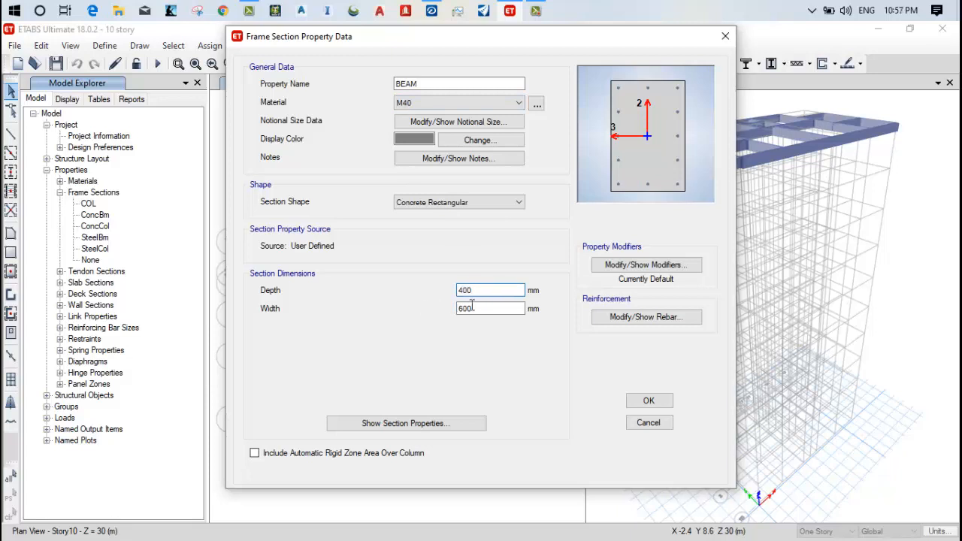
drag(472, 304, 370, 312)
text(300)
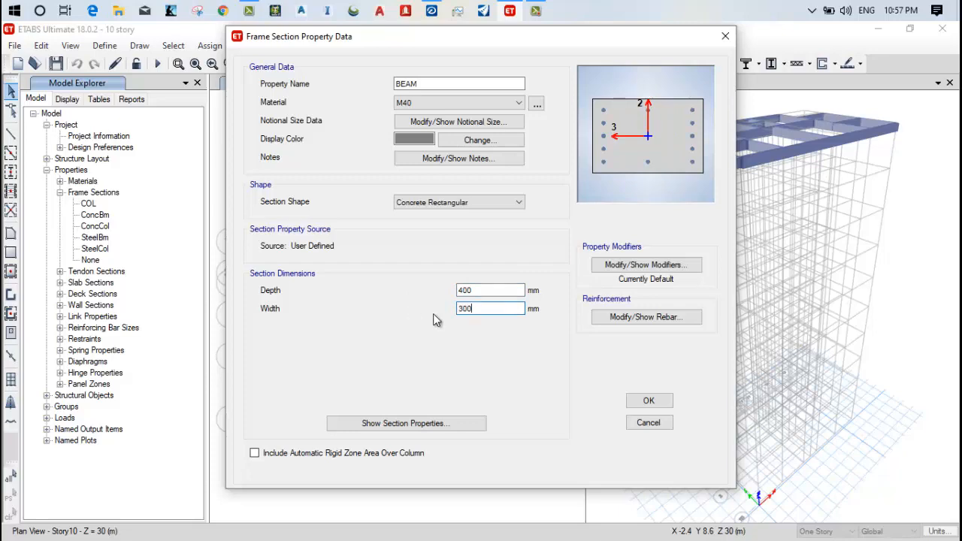
Give the beam M3 Design Only reinforcement with HYSD500 longitudinal bars and Mild250 ties, and accept the section
click(630, 317)
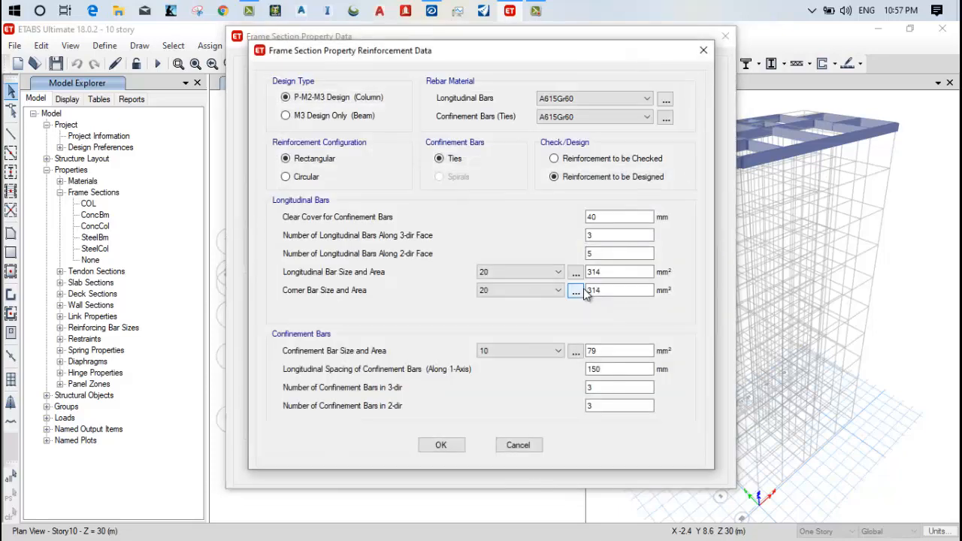
click(340, 117)
click(594, 98)
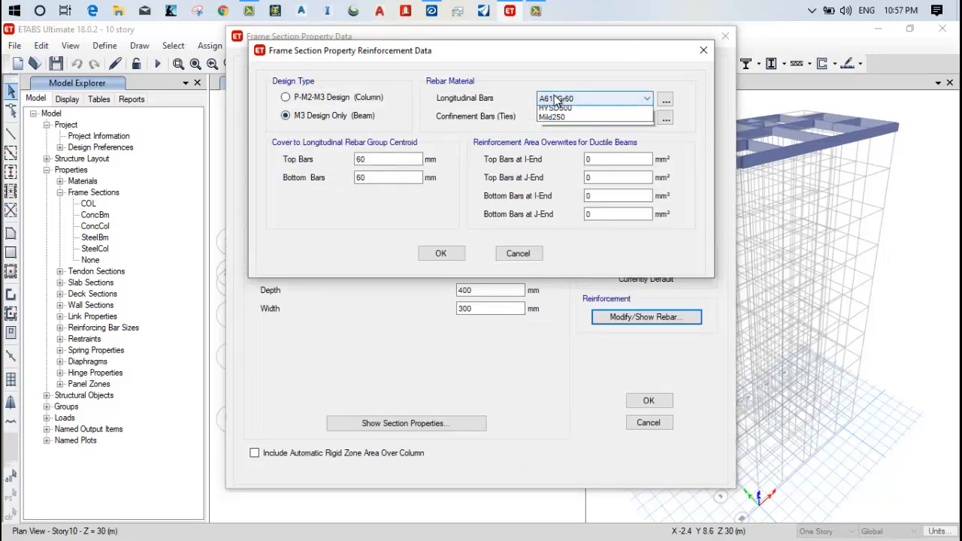
click(556, 120)
click(594, 116)
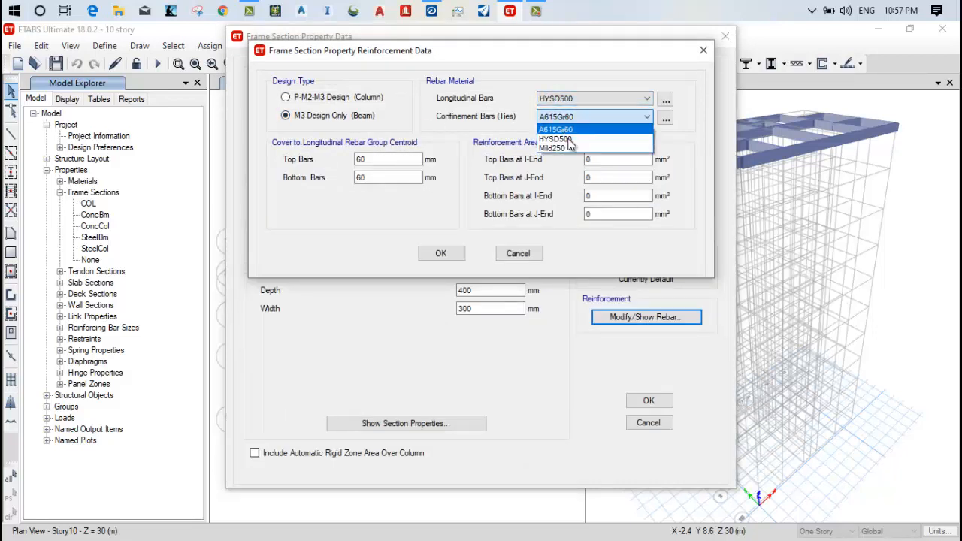
click(555, 147)
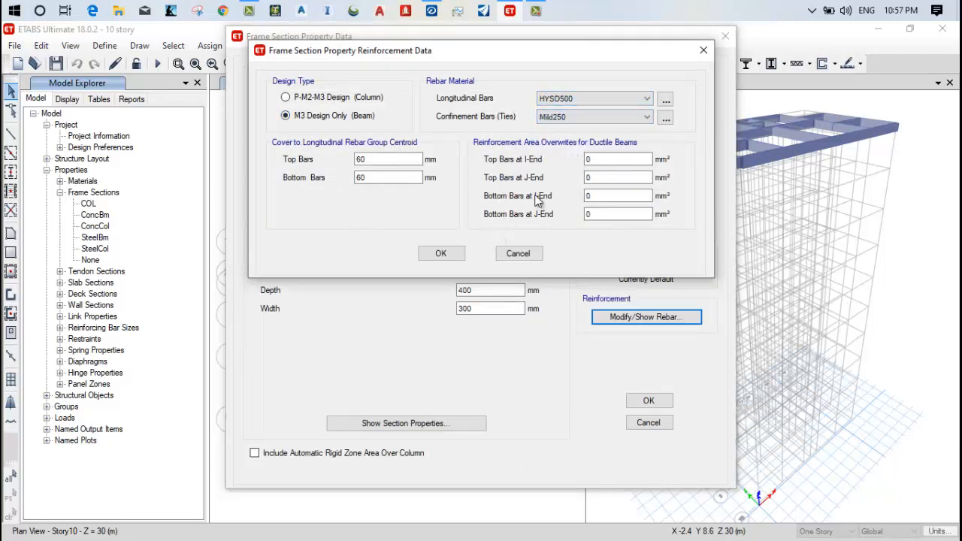
click(451, 254)
click(646, 400)
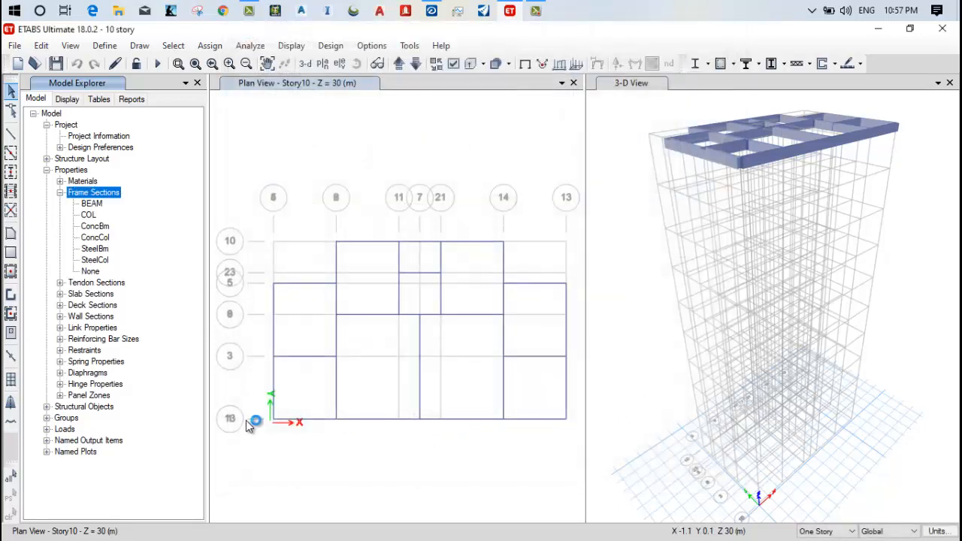
Expand Slab Sections and add a new slab property named SLAB120 with material M40
click(59, 294)
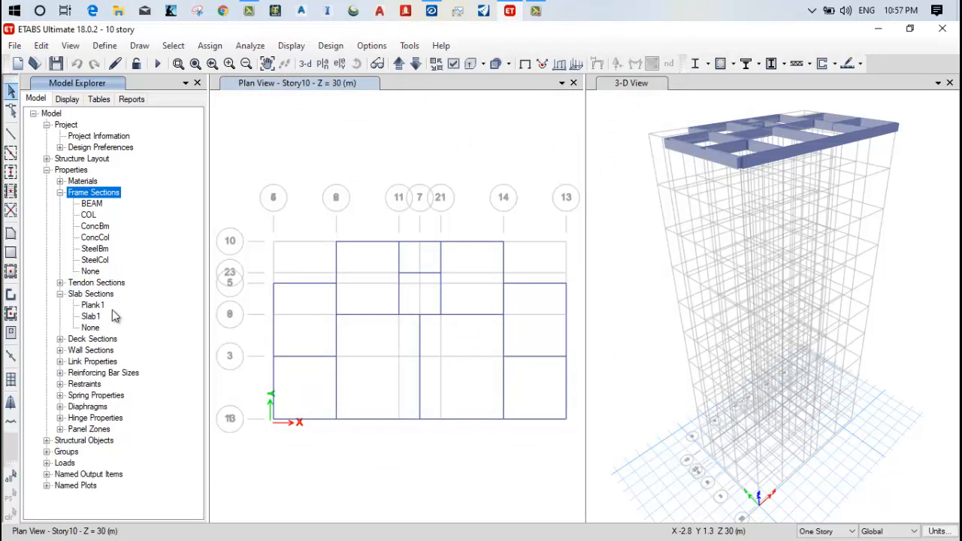
click(94, 294)
right_click(99, 294)
click(196, 311)
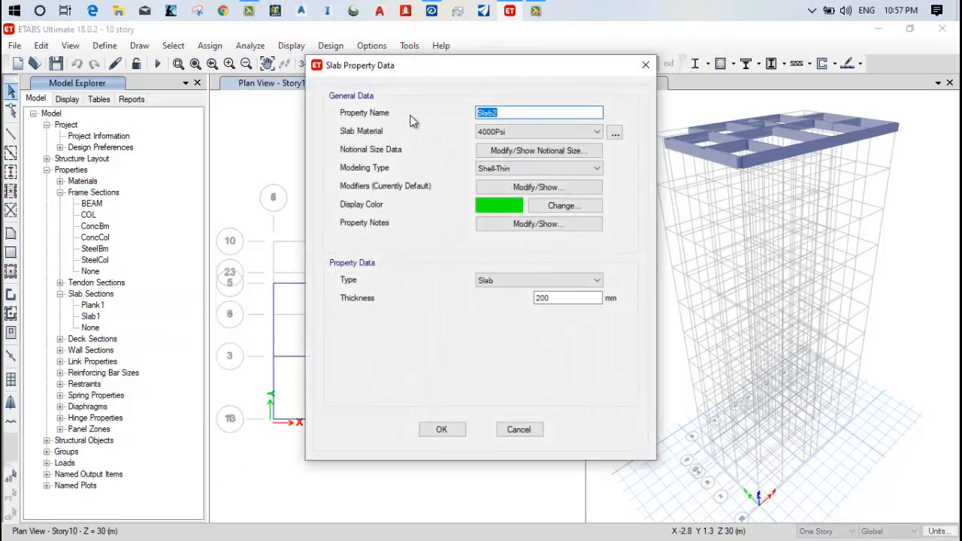
text(SLAB120)
click(512, 131)
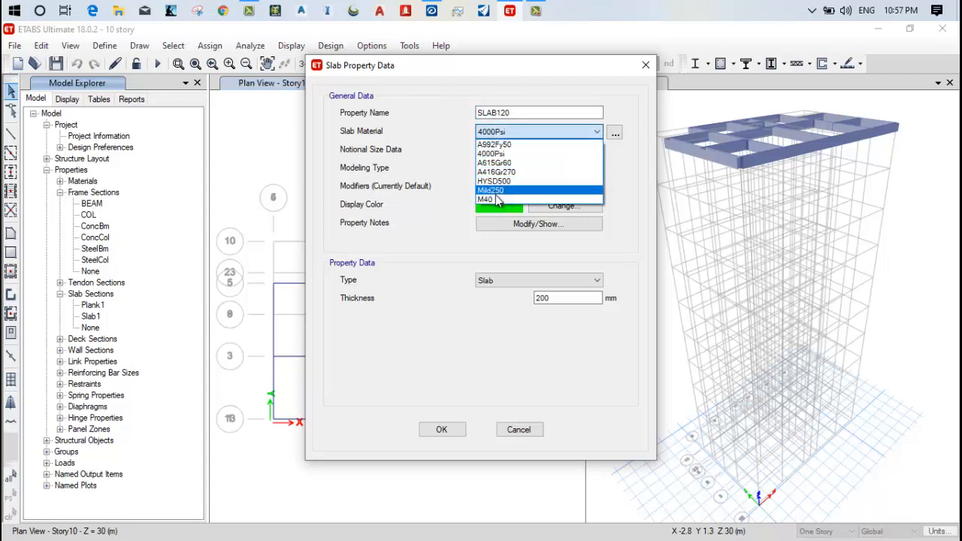
click(496, 204)
Set the slab's modeling type to Shell-Thick and thickness to 120 mm, accept it, and collapse the slab sections list
click(505, 169)
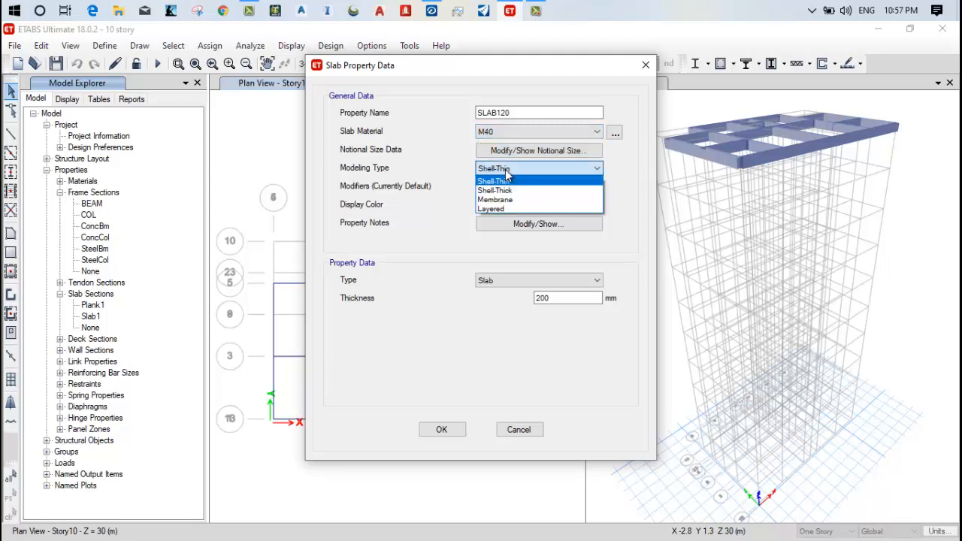
click(505, 169)
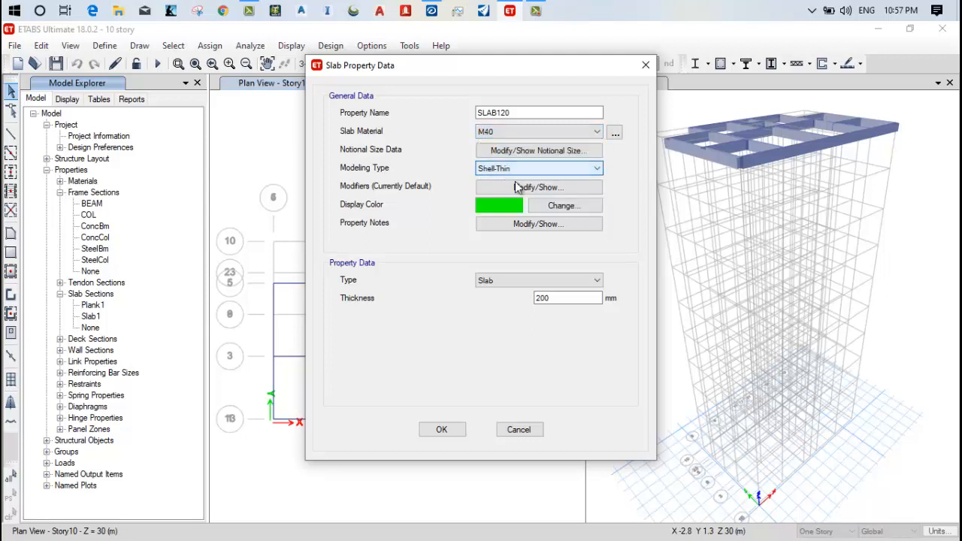
click(524, 170)
click(529, 186)
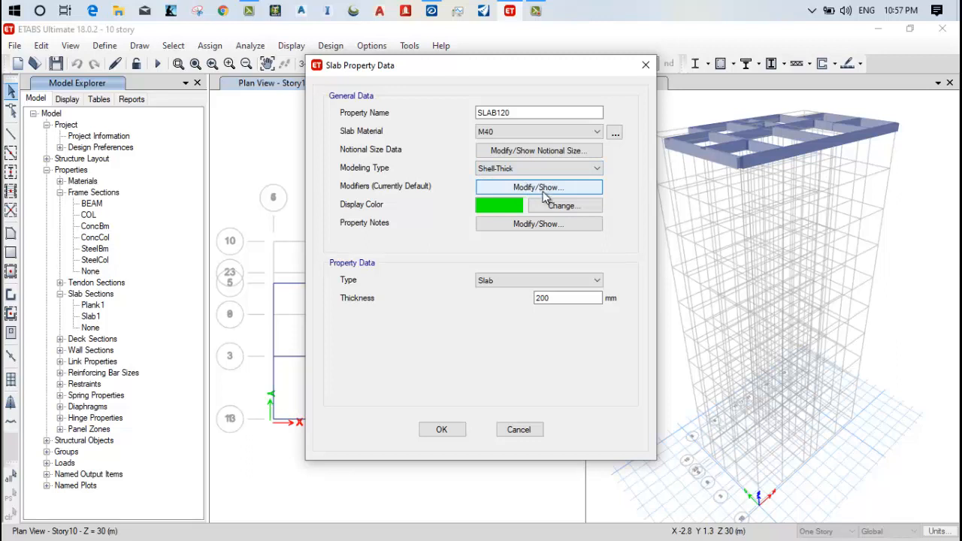
double_click(564, 298)
text(120)
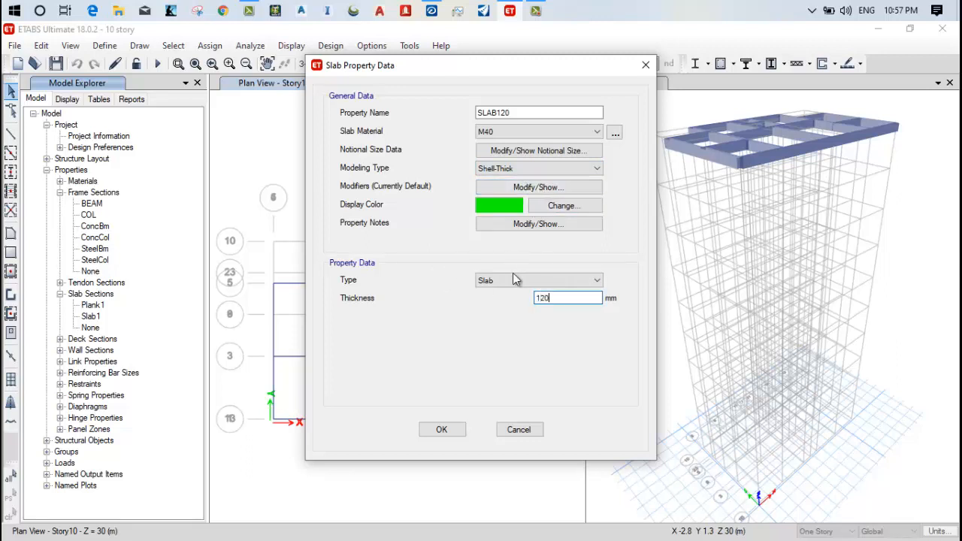
click(443, 431)
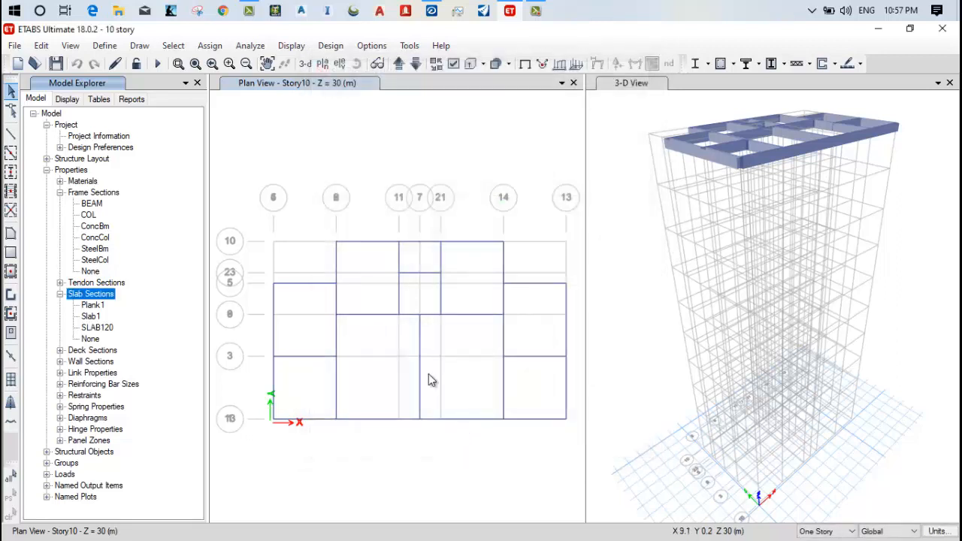
click(60, 295)
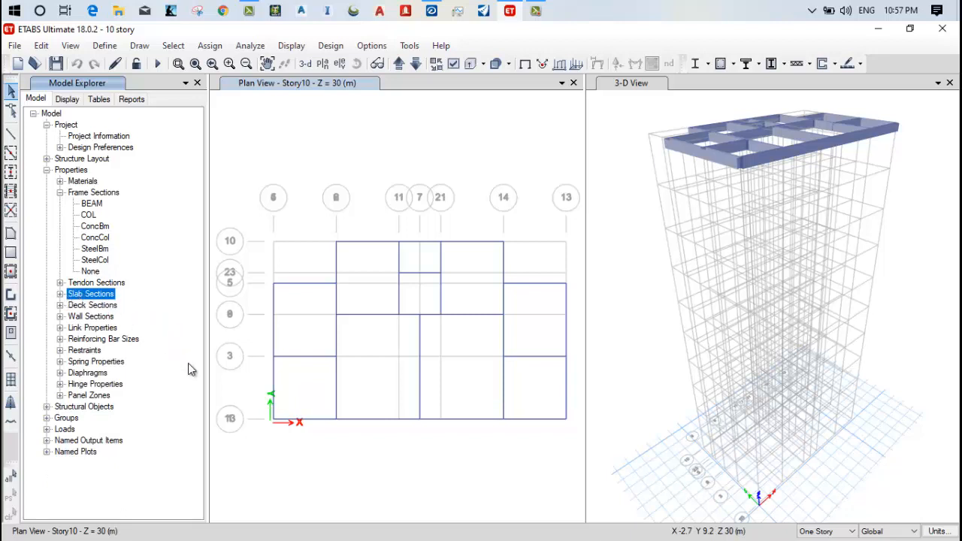
Set the story scope to All Stories so that plan edits apply to every story
click(293, 472)
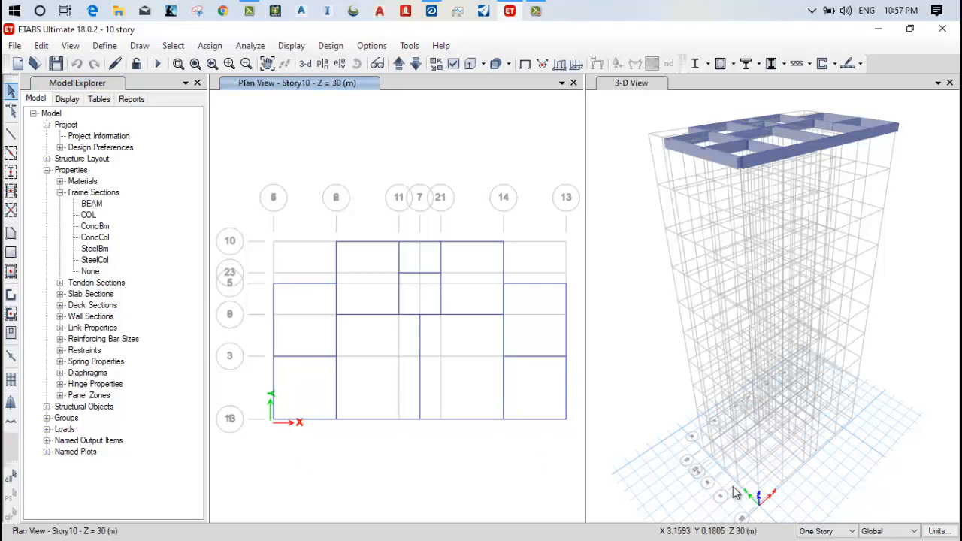
click(854, 532)
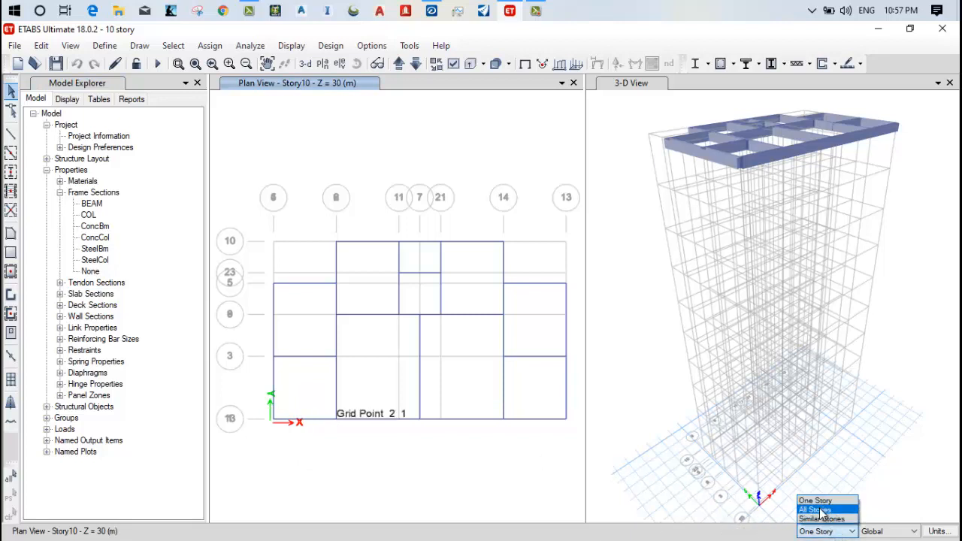
click(823, 508)
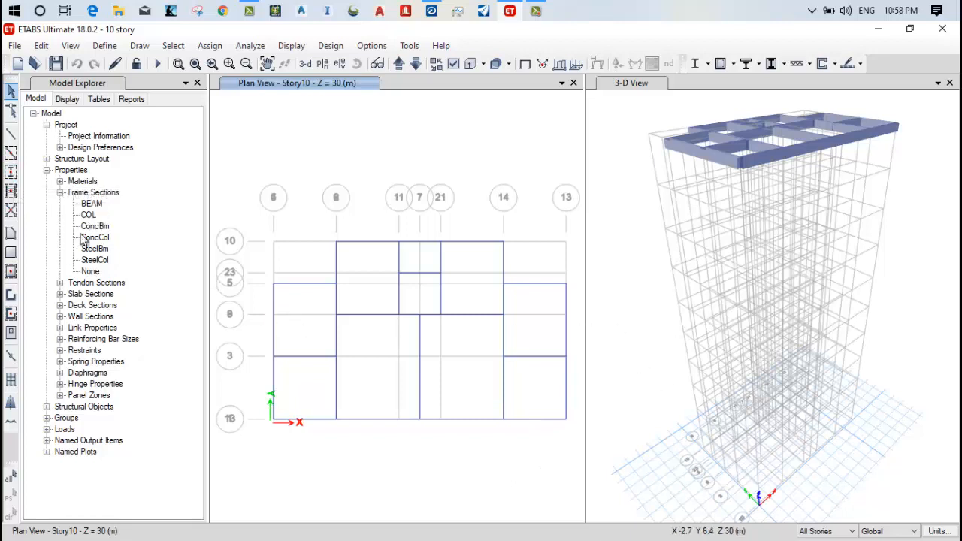
Quick-draw BEAM frames on grid line 5 between grids 1 and 2 and on grid line 10 between grids 2 and 11, and leave draw mode
click(10, 152)
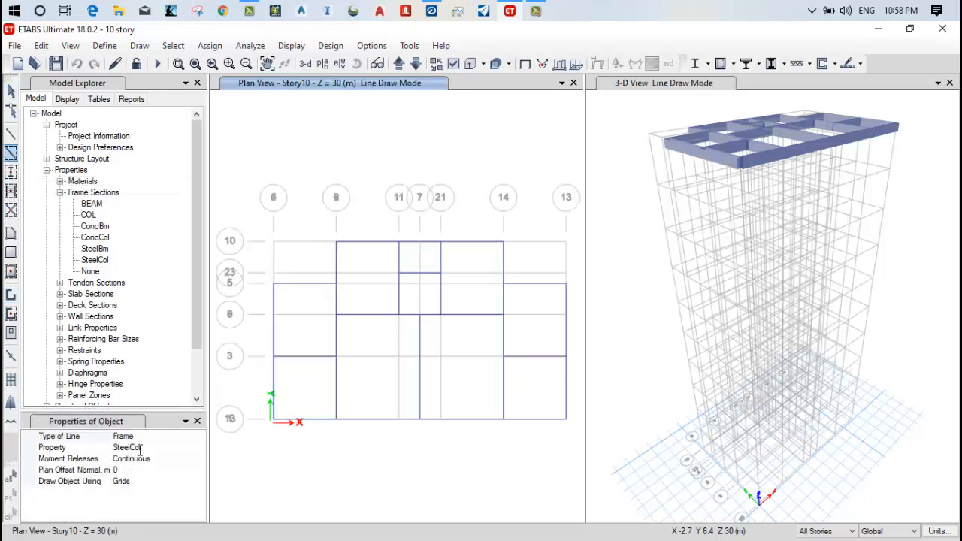
click(148, 451)
click(199, 448)
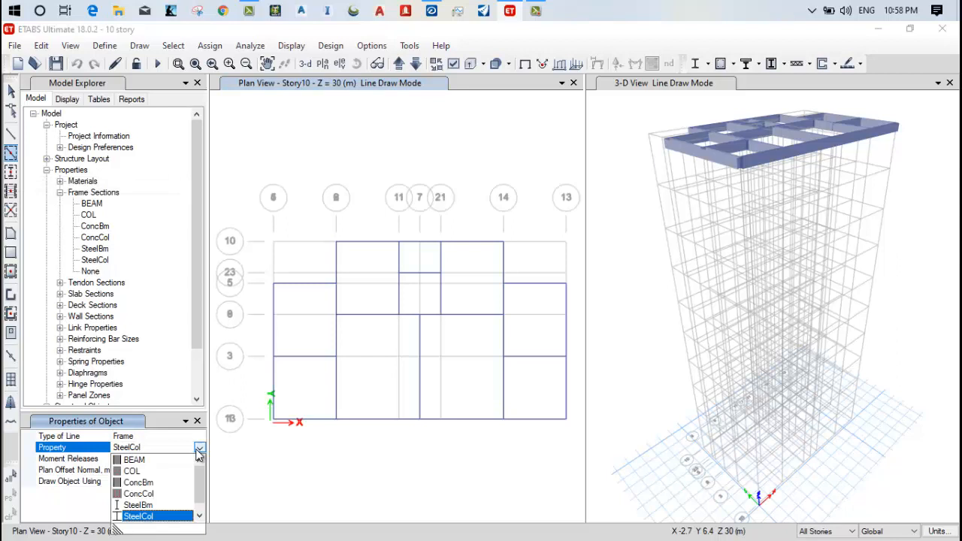
click(139, 461)
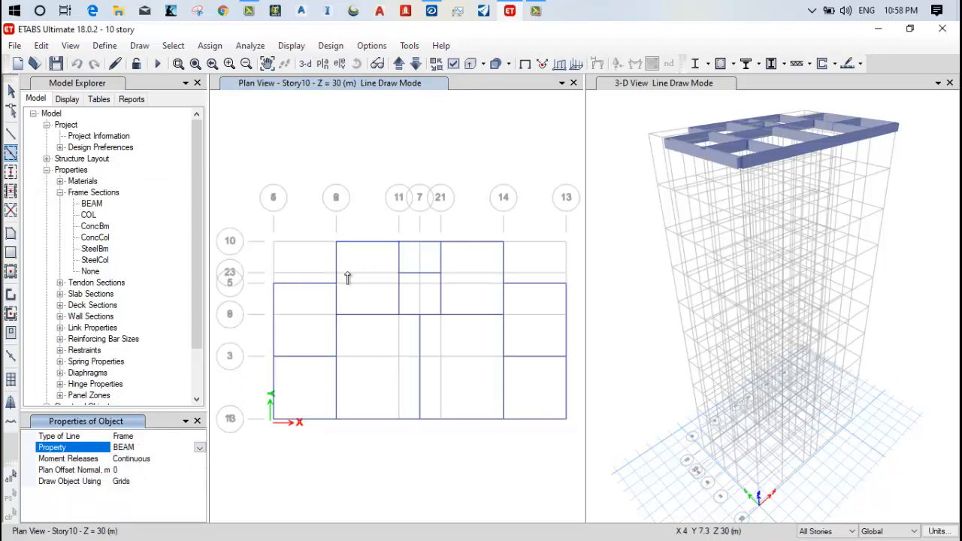
click(304, 284)
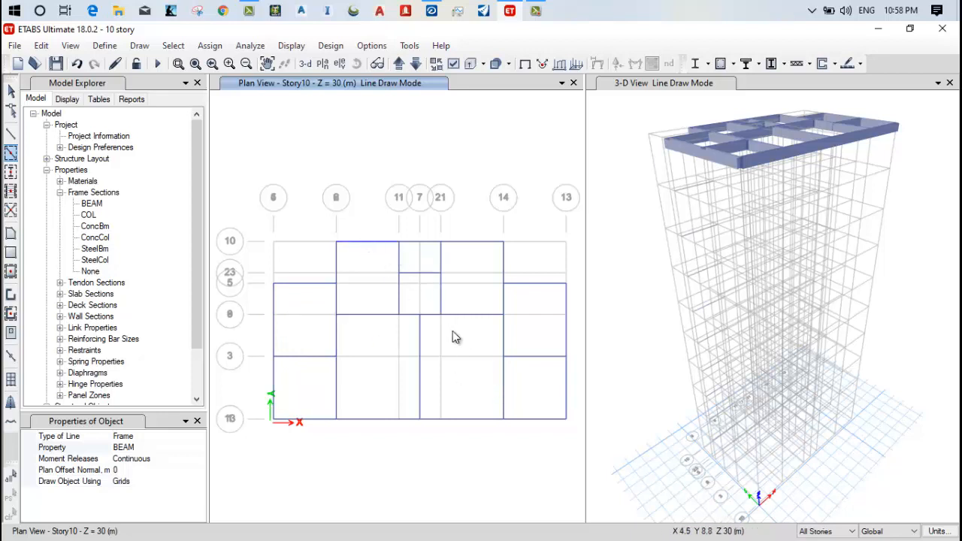
click(640, 391)
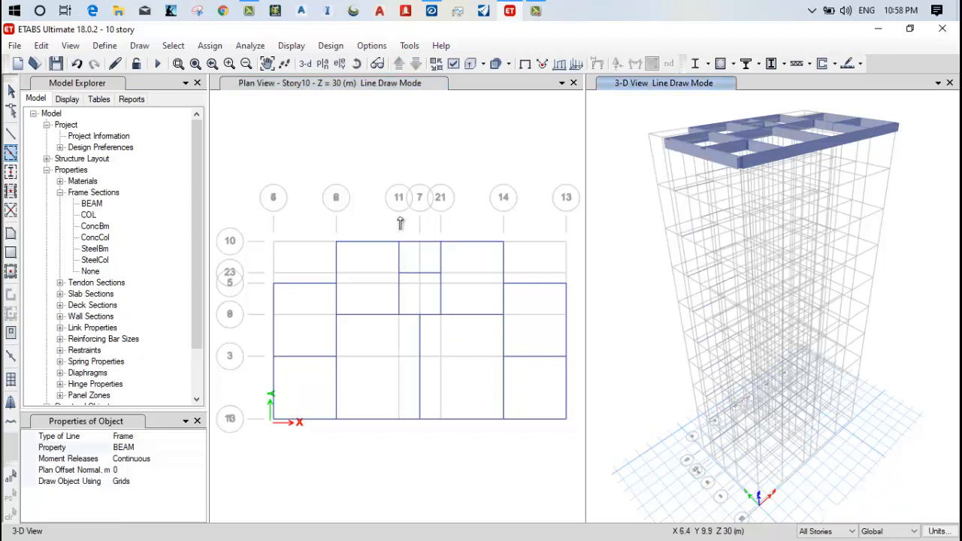
click(369, 246)
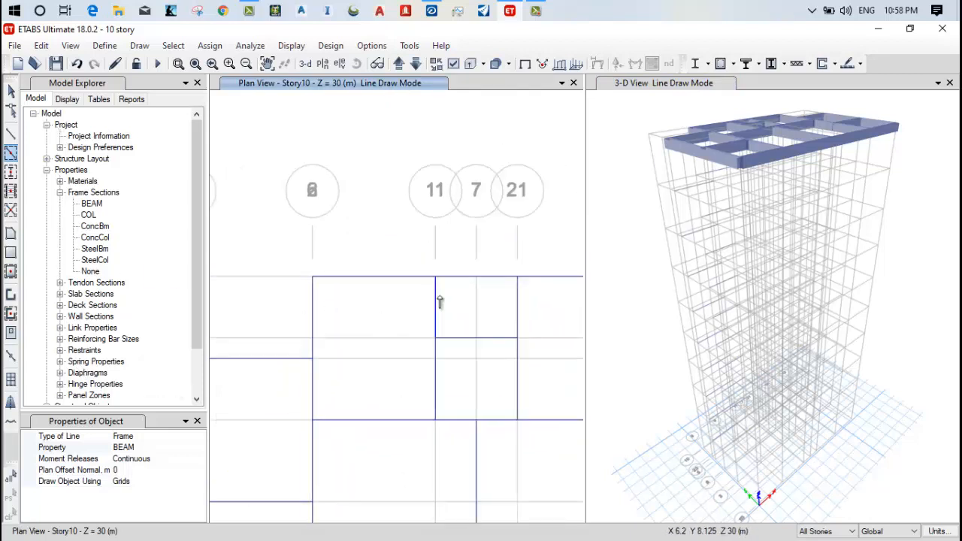
scroll(441, 301, down, 3)
scroll(340, 308, up, 2)
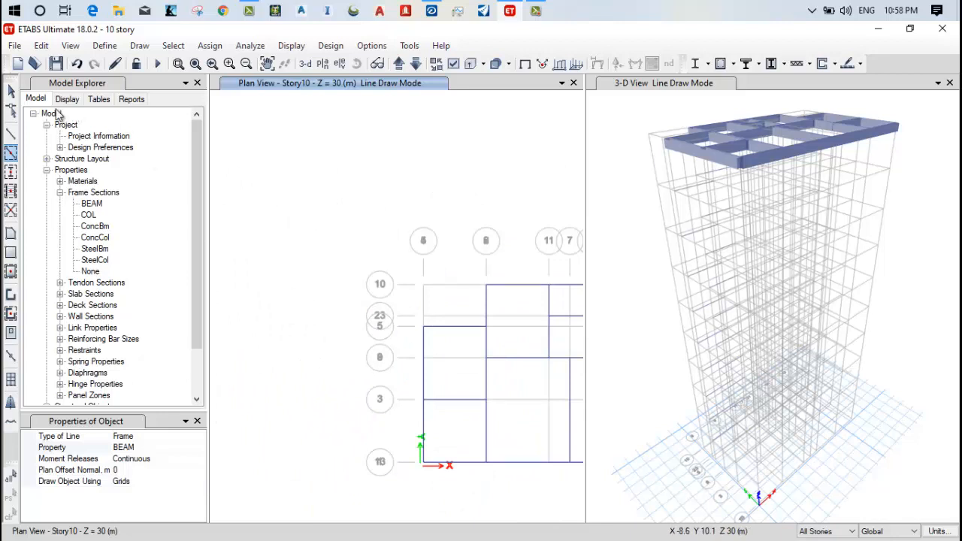
click(12, 90)
click(629, 193)
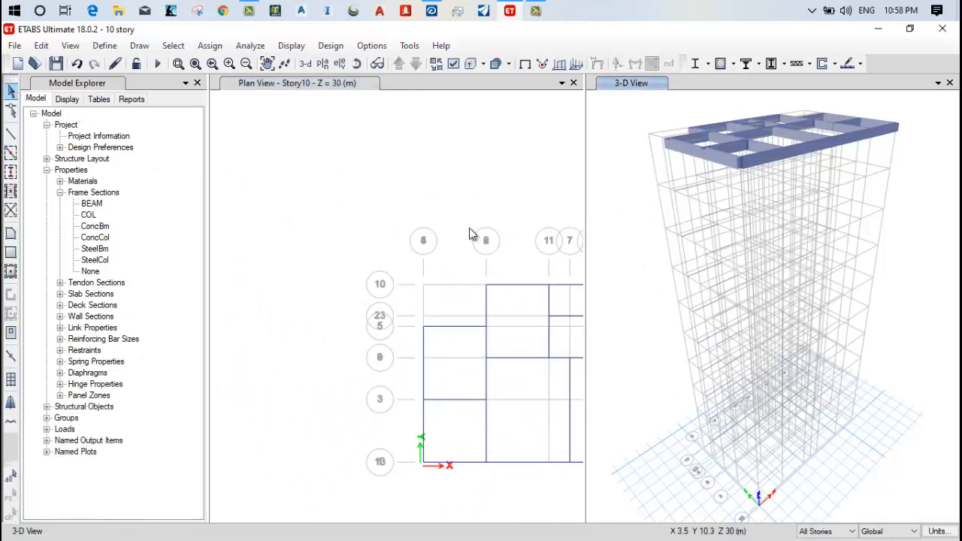
middle_drag(471, 234, 311, 181)
scroll(380, 267, up, 2)
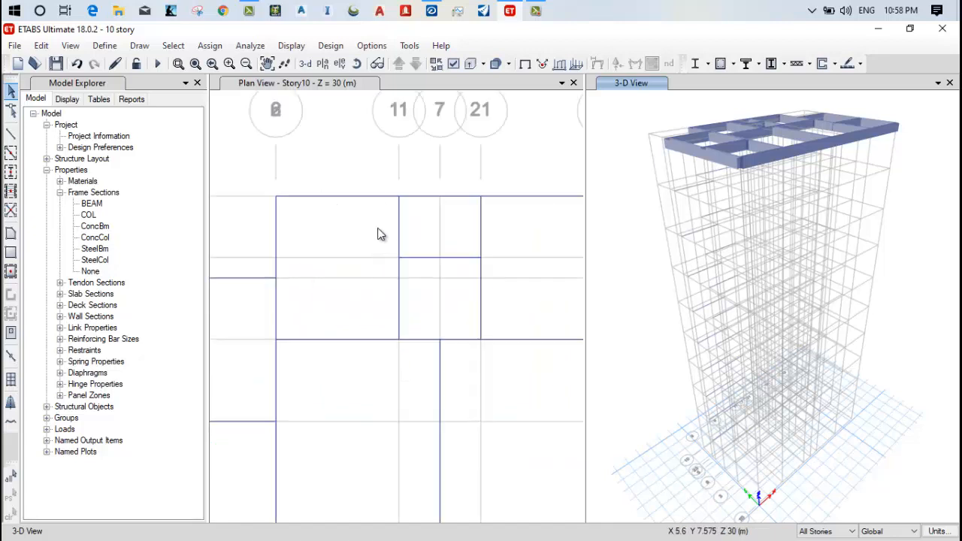
scroll(373, 193, down, 2)
click(340, 64)
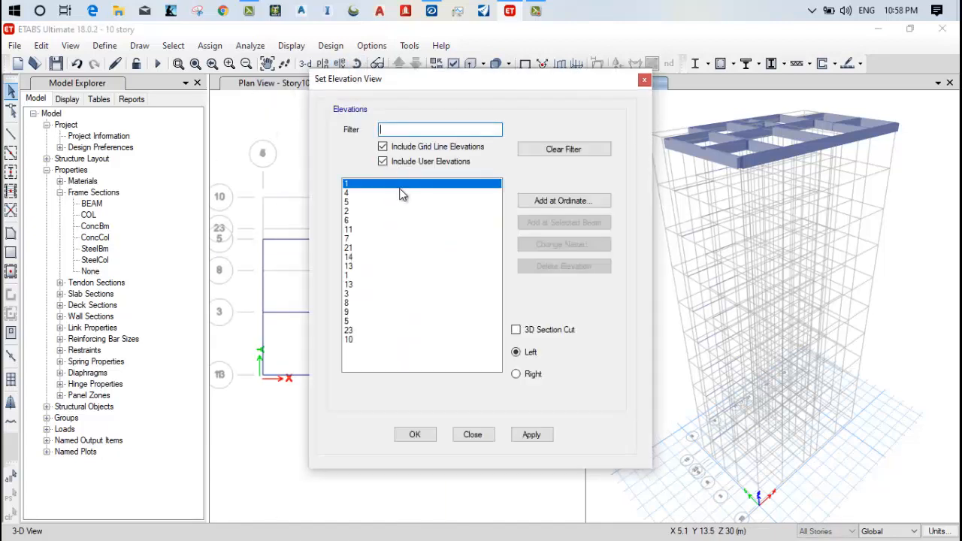
click(490, 433)
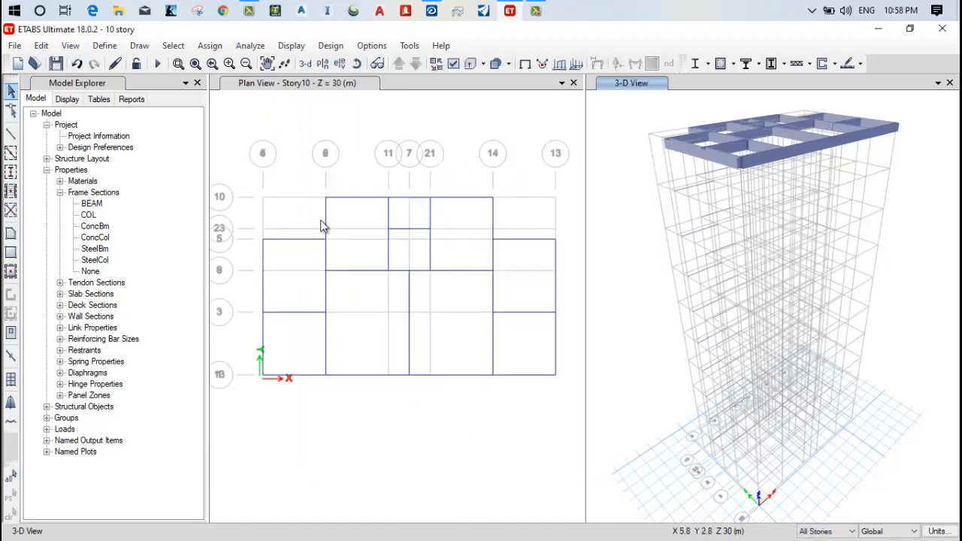
Show the Story10 plan in the view that holds the 3-D model
click(323, 64)
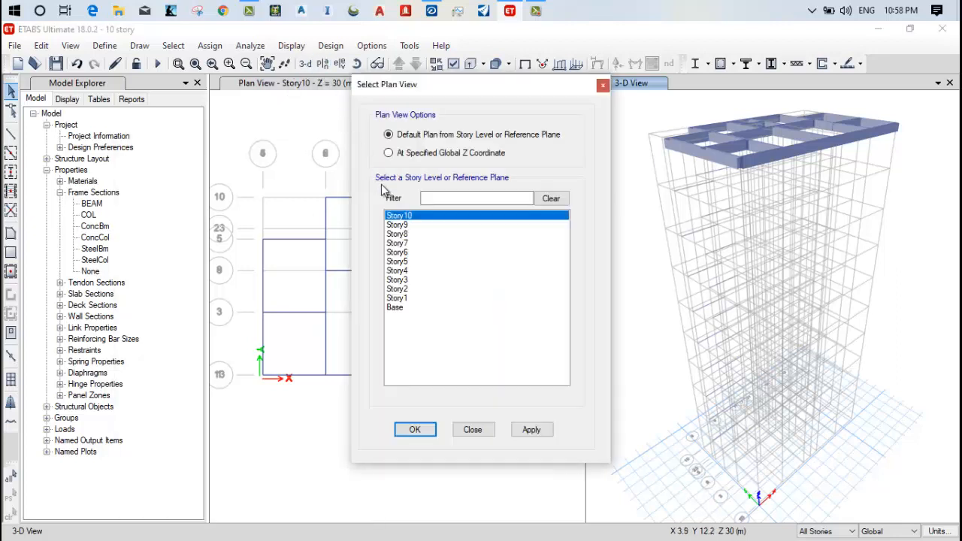
click(527, 428)
click(416, 430)
click(426, 438)
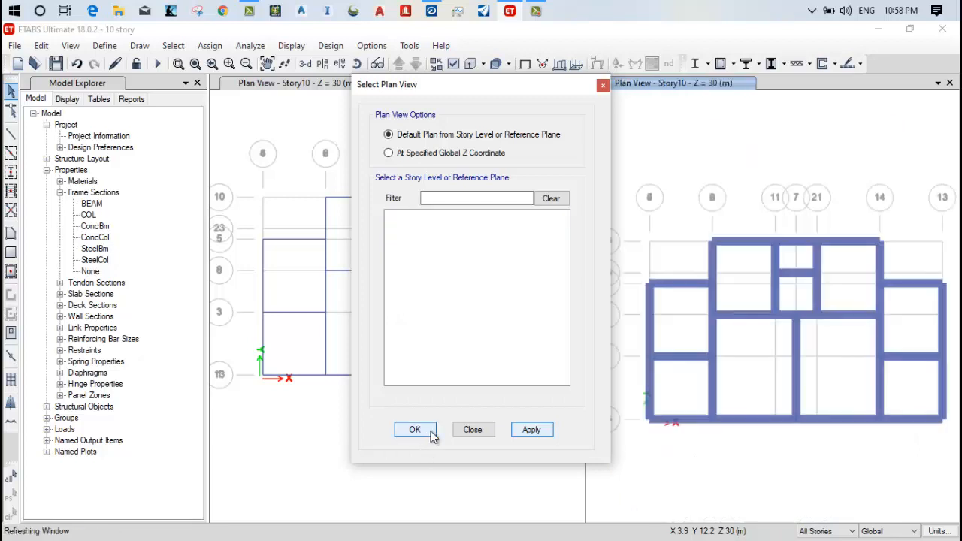
click(514, 430)
click(617, 132)
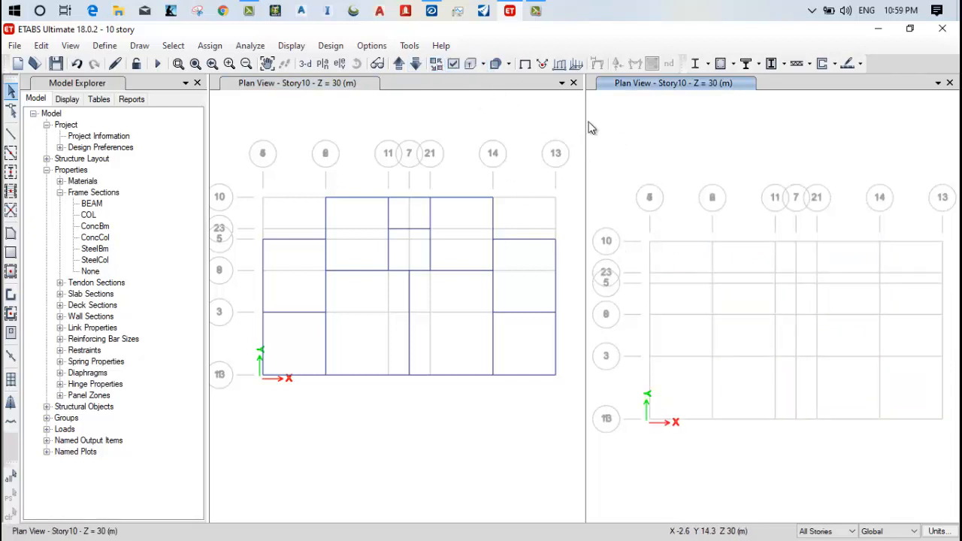
Inspect elevation 1 with extruded frames in that view, and switch it back to 3-D
click(339, 64)
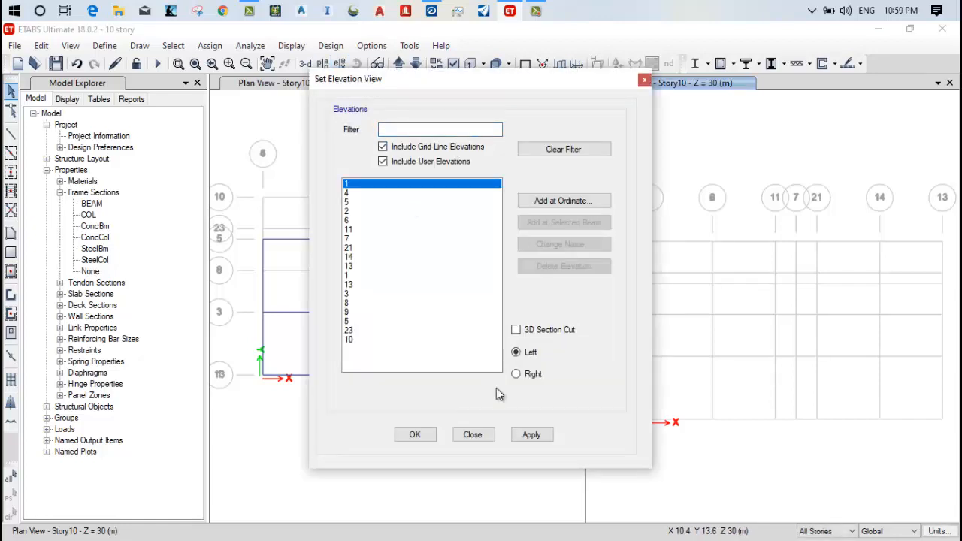
click(531, 435)
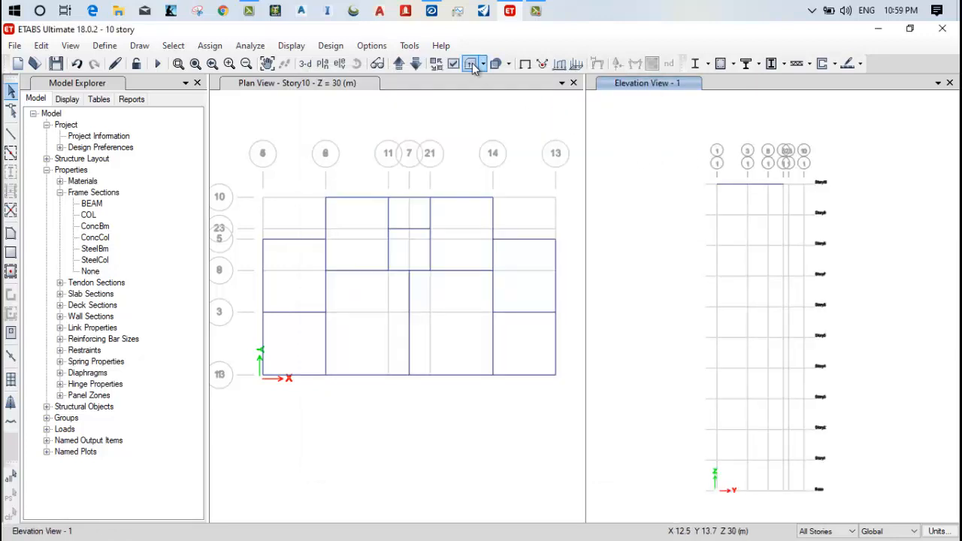
click(471, 66)
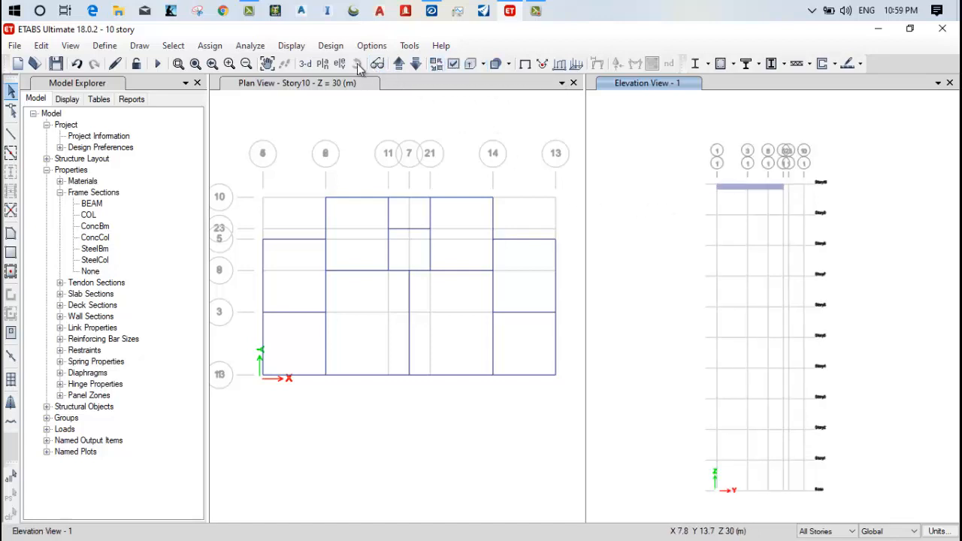
click(305, 64)
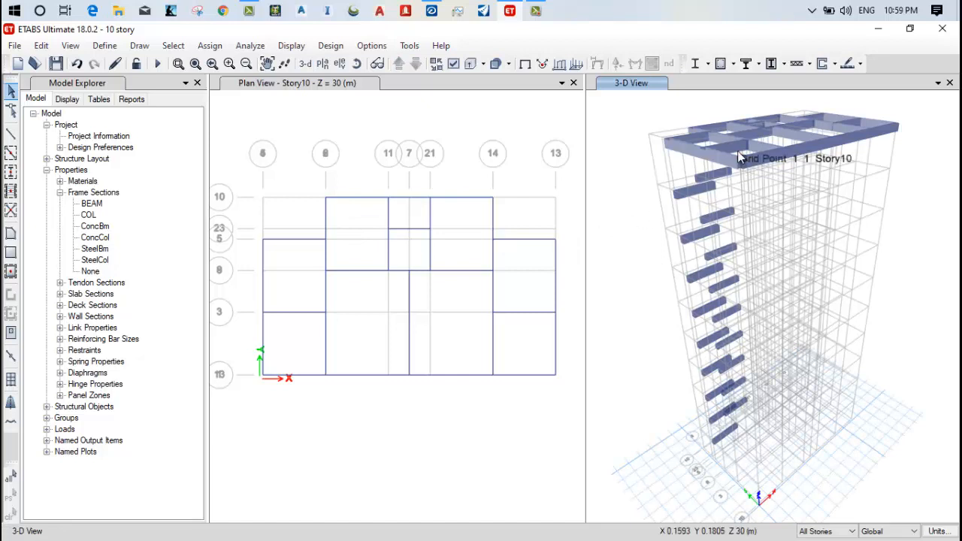
Delete the Story10 beams on grid line 10 between grids 2 and 11 and on grid line 8 between grids 2 and 7
click(356, 199)
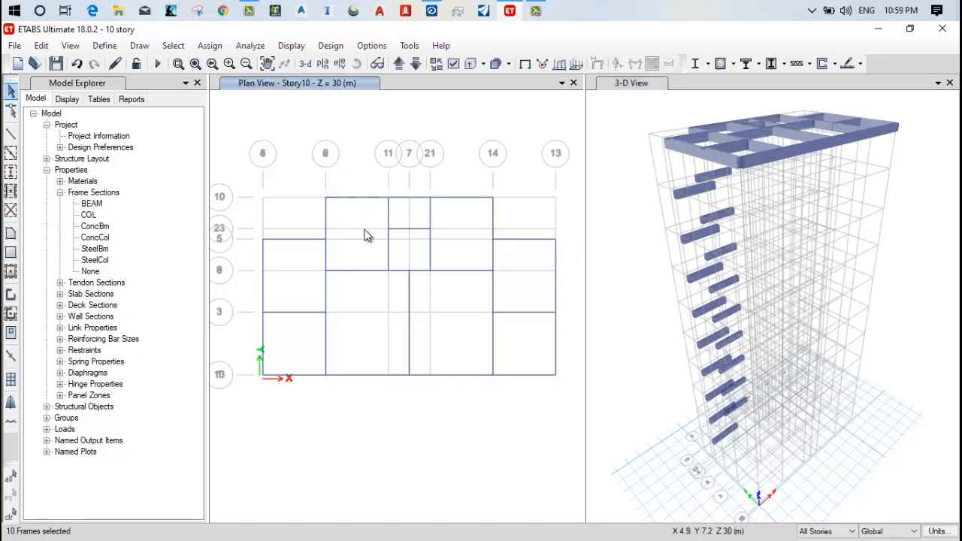
key(Escape)
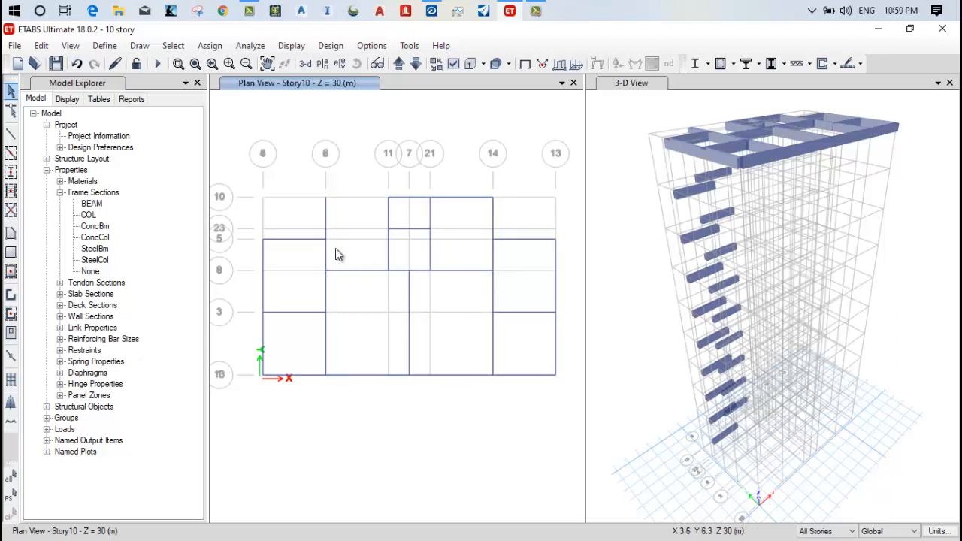
click(350, 270)
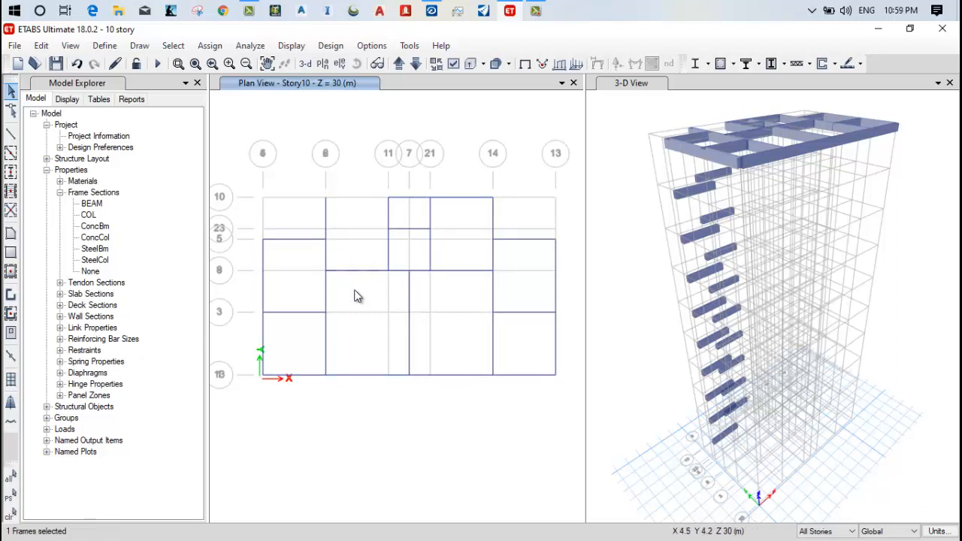
key(Delete)
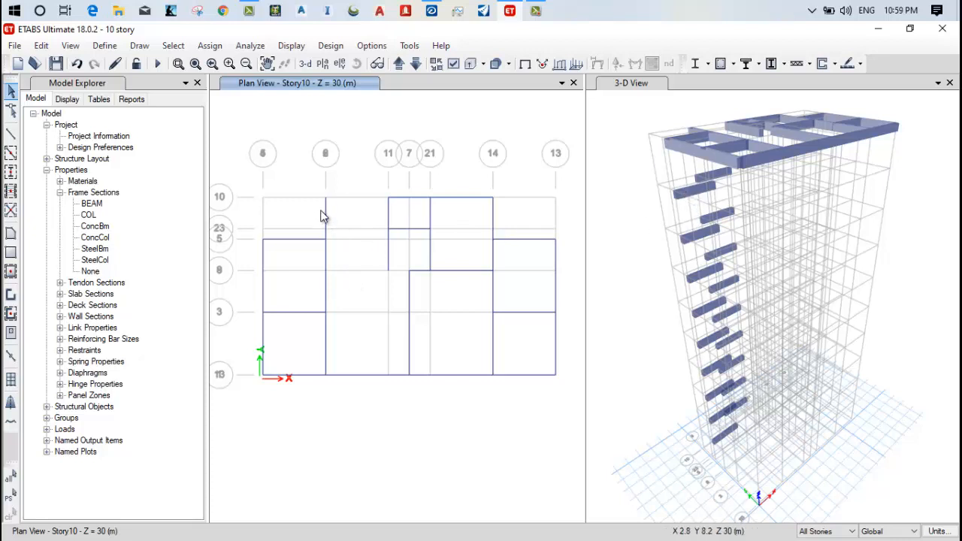
Delete the Story10 beam on grid 2 between lines 5 and 10 and all stories' beams on line 5 between grids 1 and 2
click(327, 228)
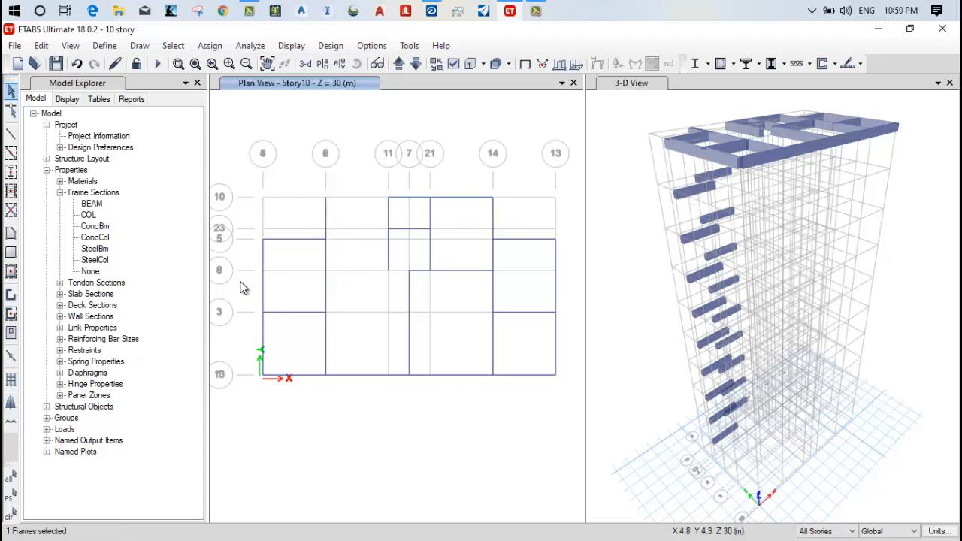
click(306, 241)
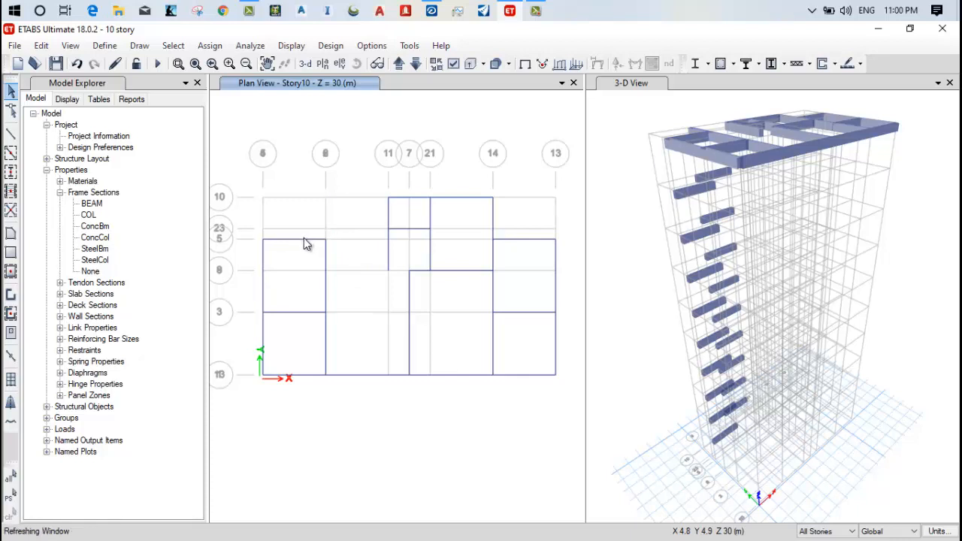
click(304, 250)
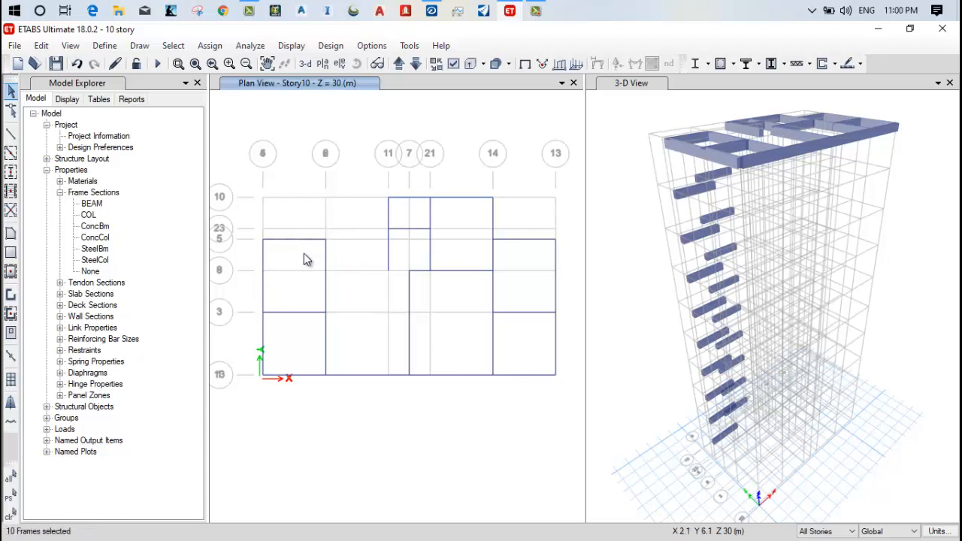
key(Delete)
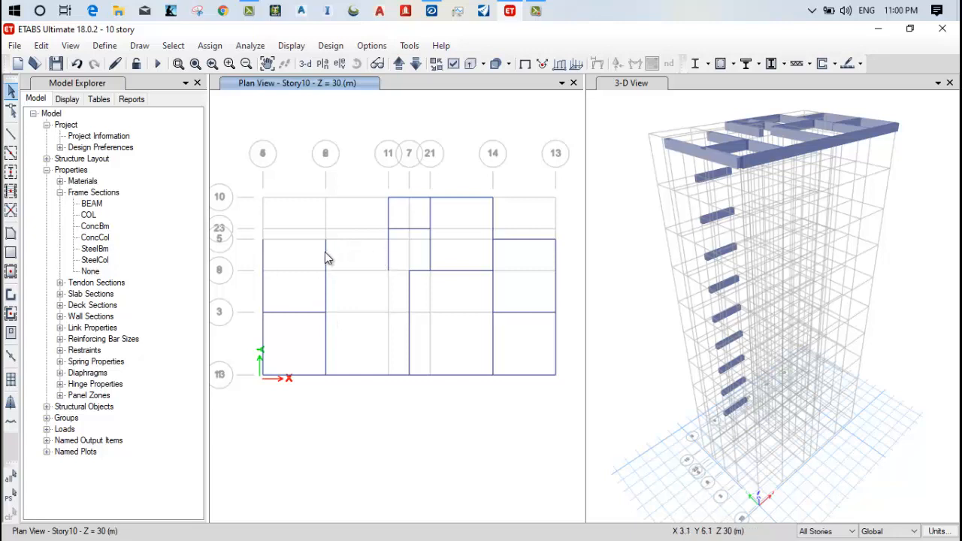
Delete the Story10 beams between grid lines 3 and 5 along grid 2 and along grid 1
click(326, 300)
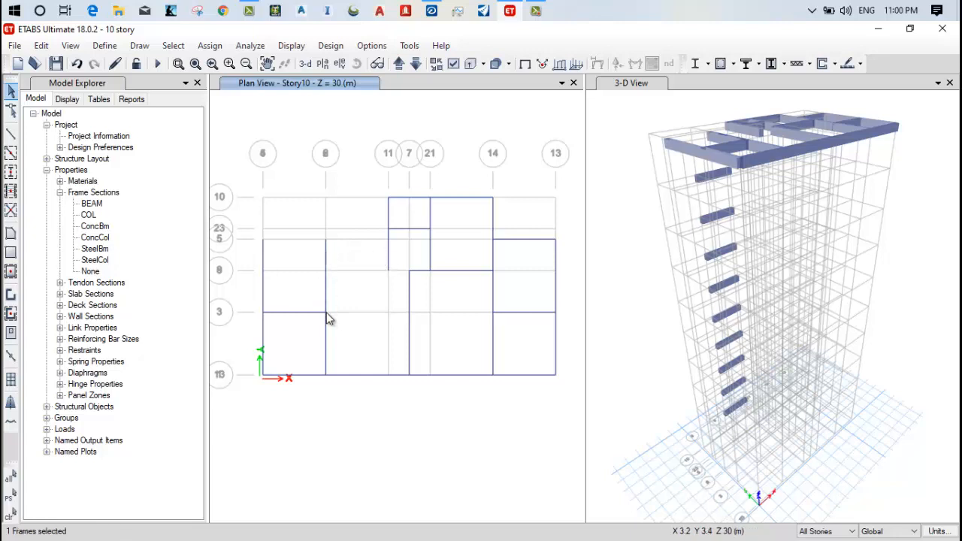
click(265, 258)
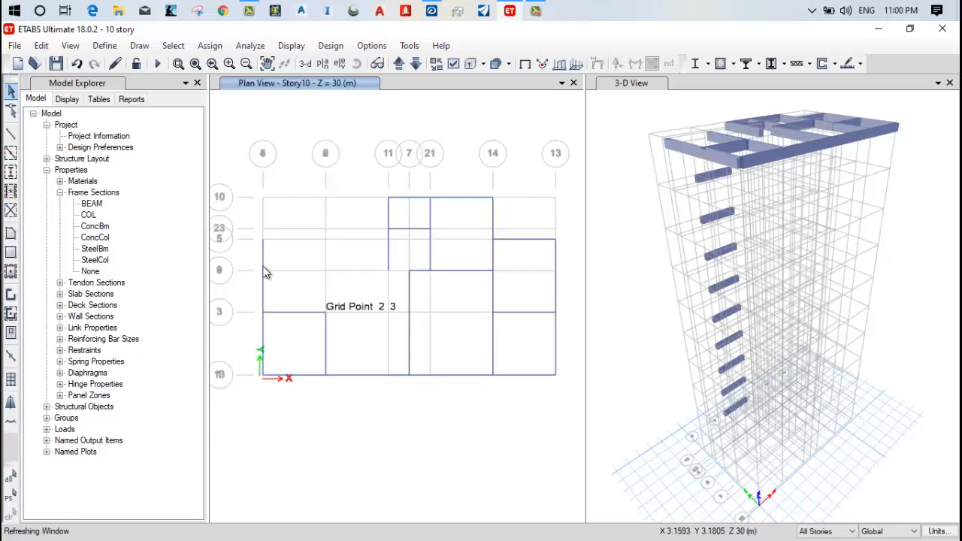
click(265, 269)
key(Delete)
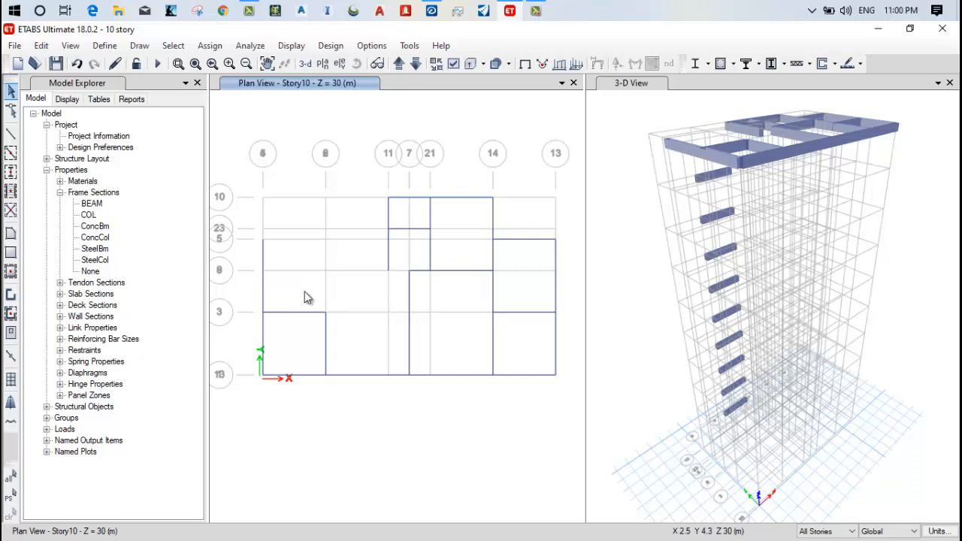
click(264, 266)
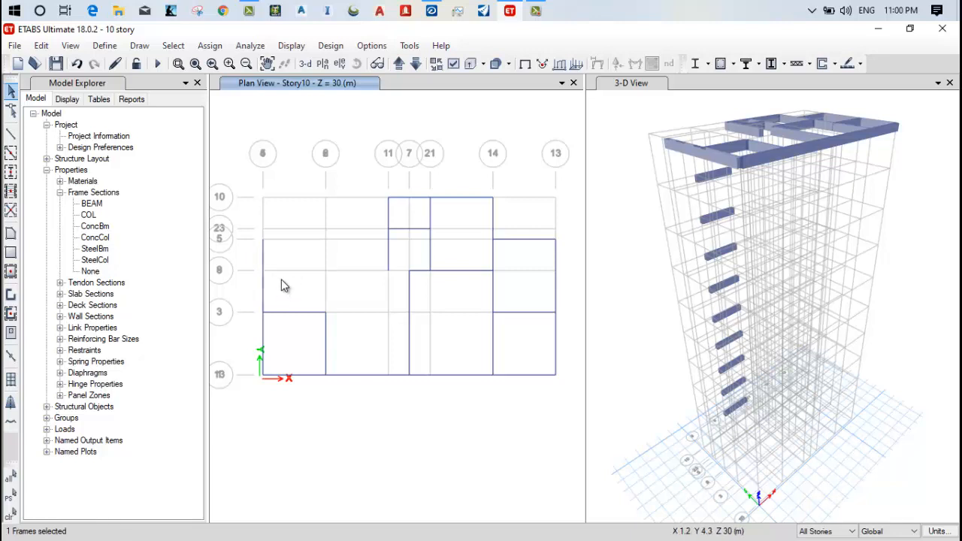
click(263, 265)
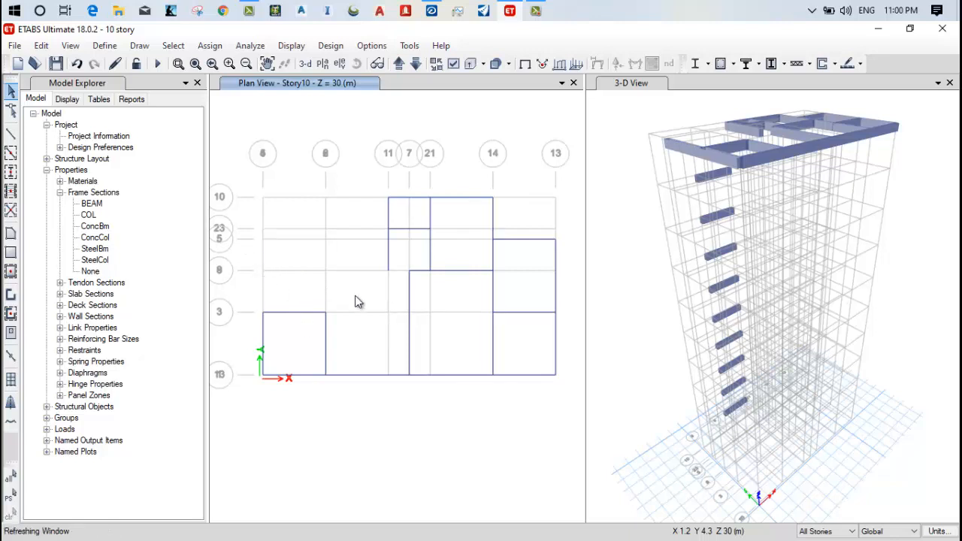
scroll(396, 219, up, 3)
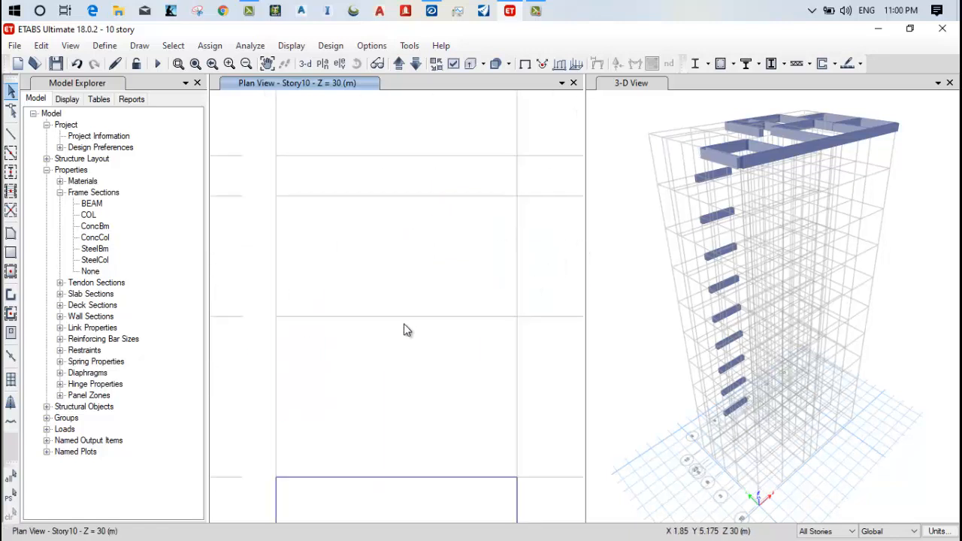
Examine the remaining Story10 beams in plan and in 3-D, and check the beams left on the lower stories
scroll(403, 329, down, 5)
scroll(436, 253, up, 5)
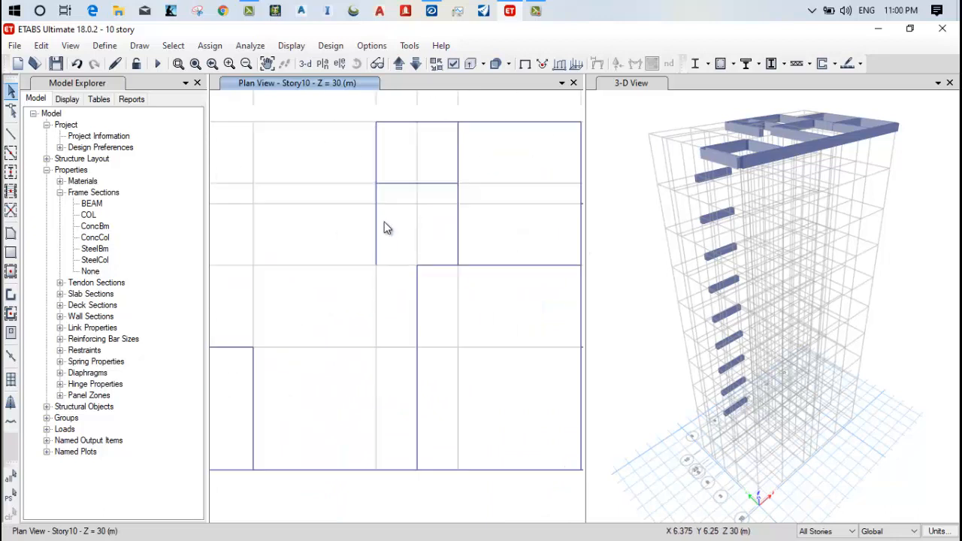
click(621, 167)
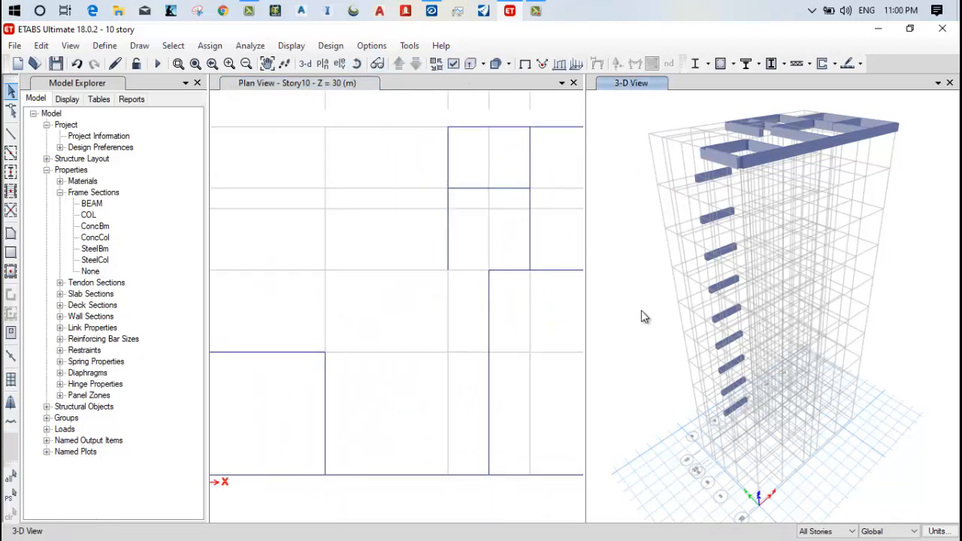
drag(641, 310, 666, 335)
click(357, 63)
drag(643, 277, 559, 279)
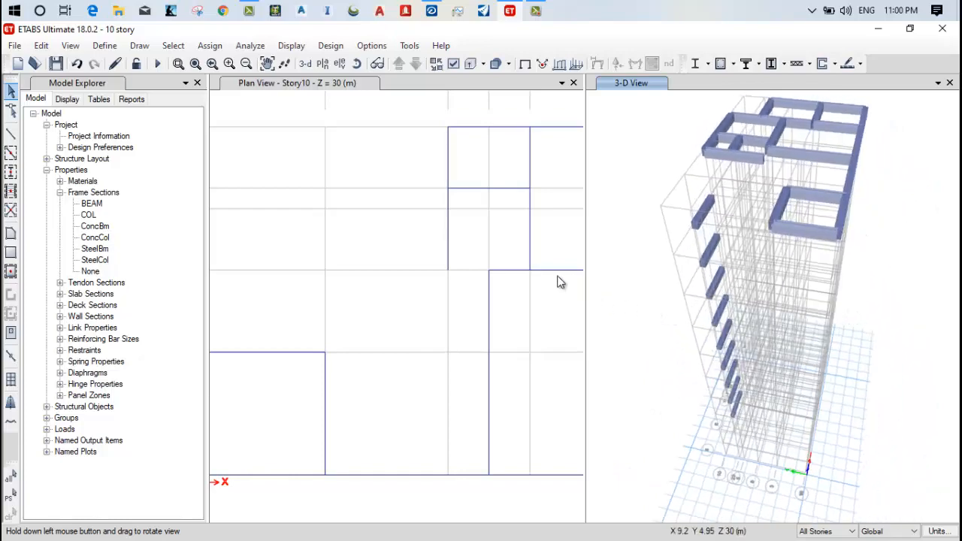
click(382, 253)
scroll(384, 258, up, 5)
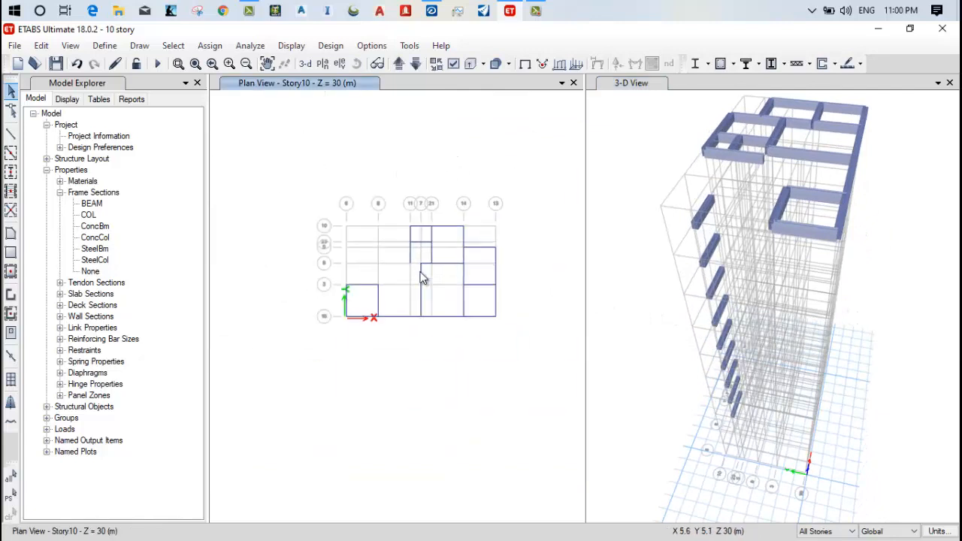
scroll(414, 248, down, 2)
scroll(466, 258, up, 3)
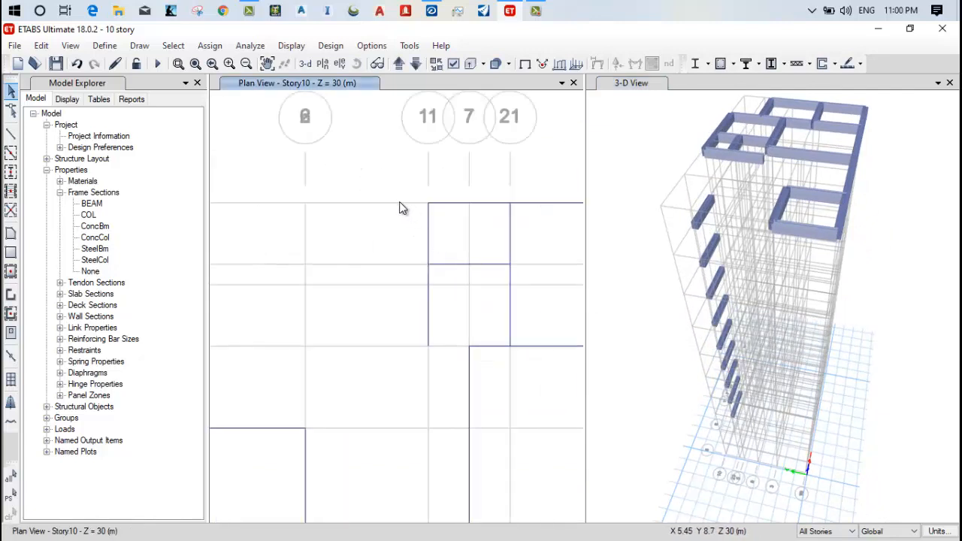
Show the Story9 plan and delete the beams on grid line 10 between grids 2 and 11 across the lower stories
click(322, 64)
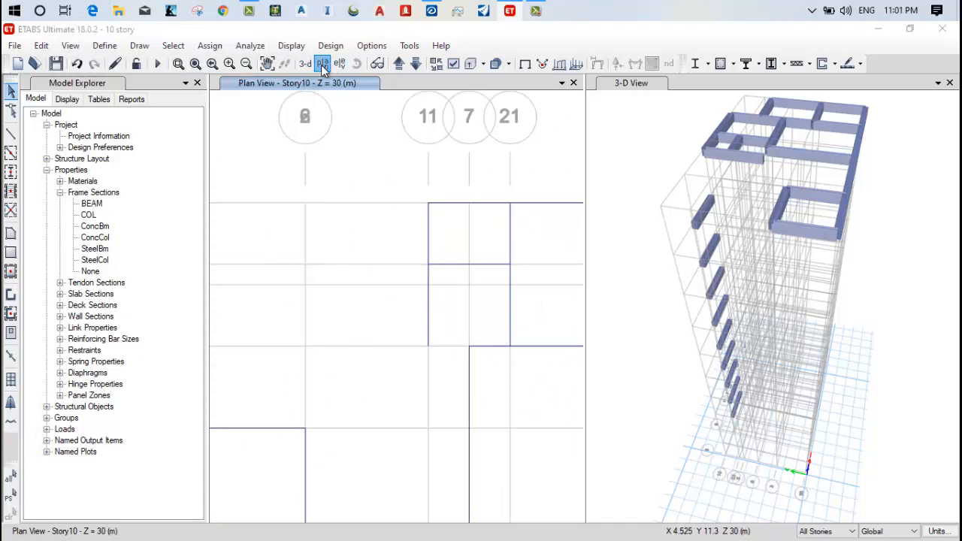
click(397, 226)
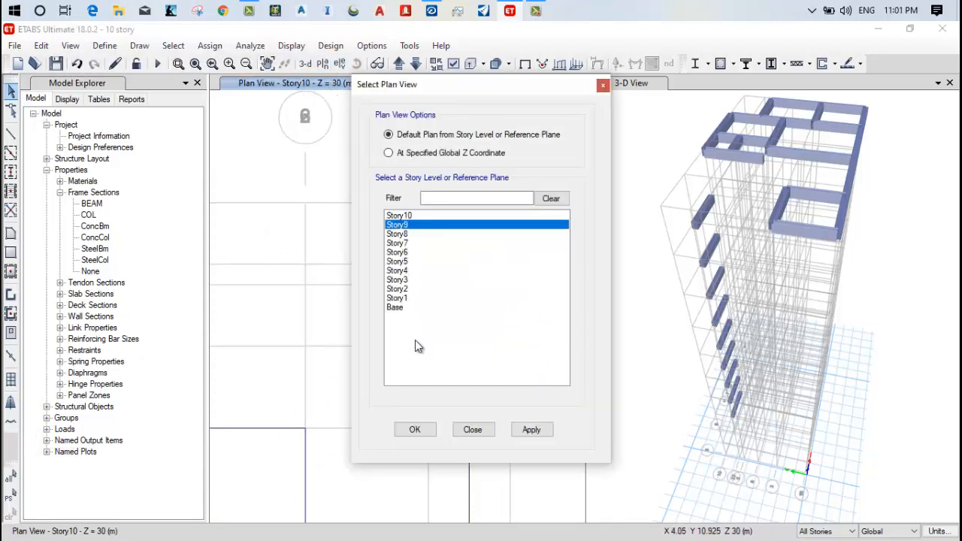
click(531, 430)
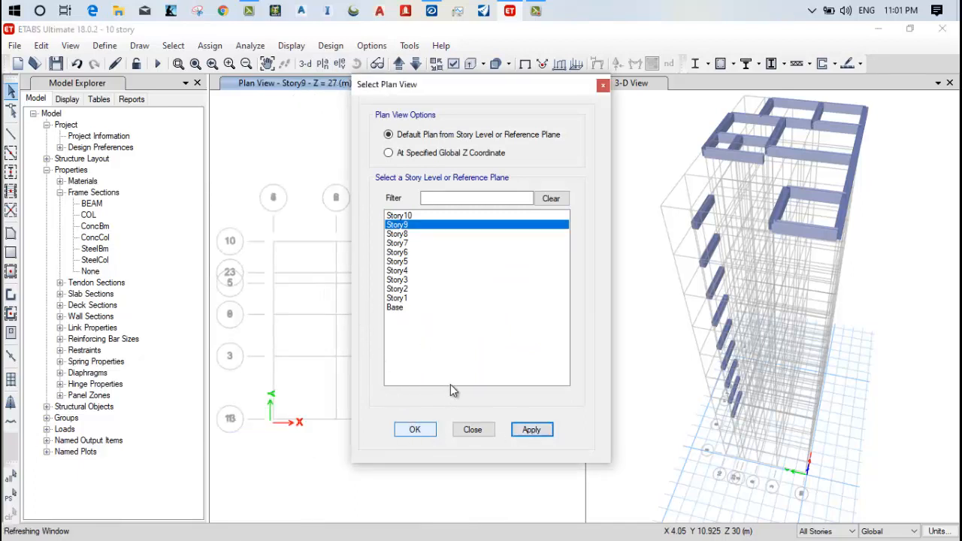
click(418, 432)
click(384, 242)
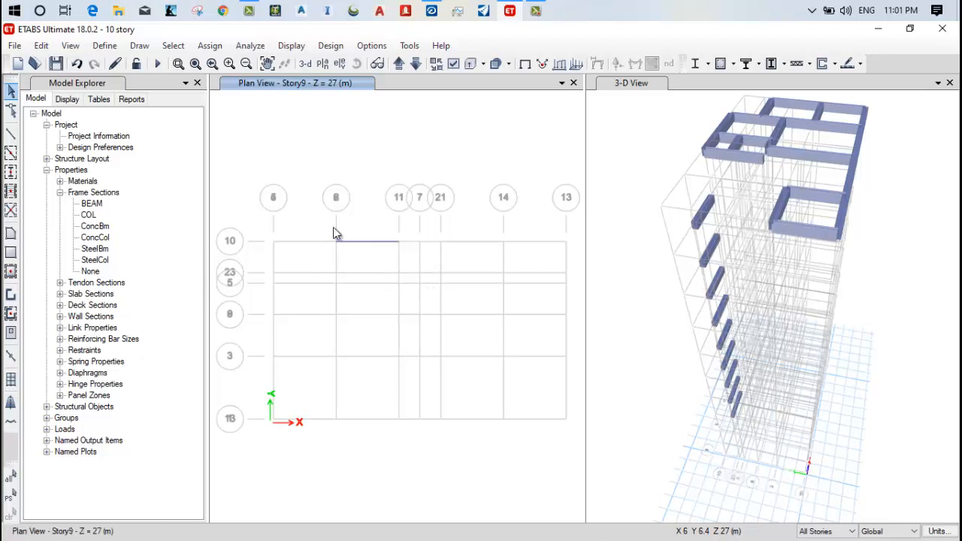
click(372, 241)
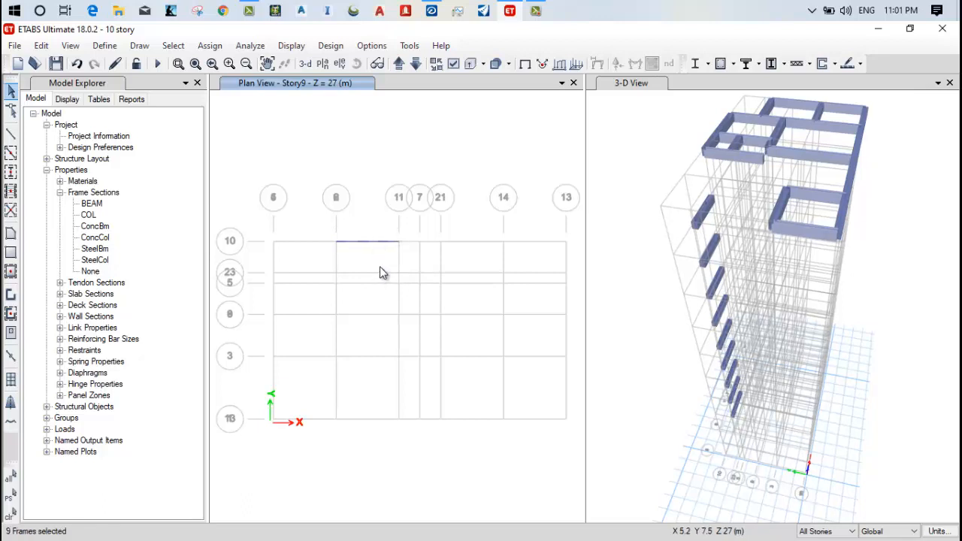
key(Delete)
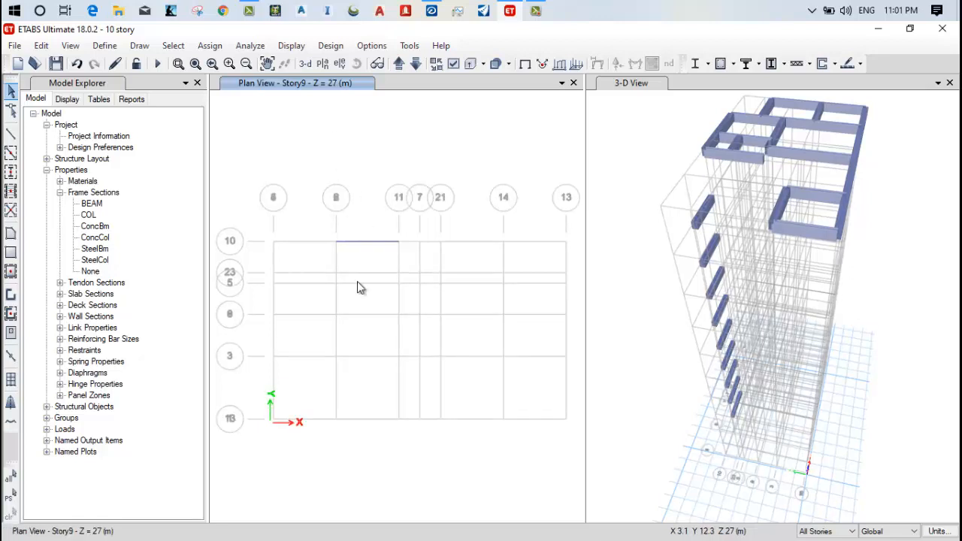
click(364, 245)
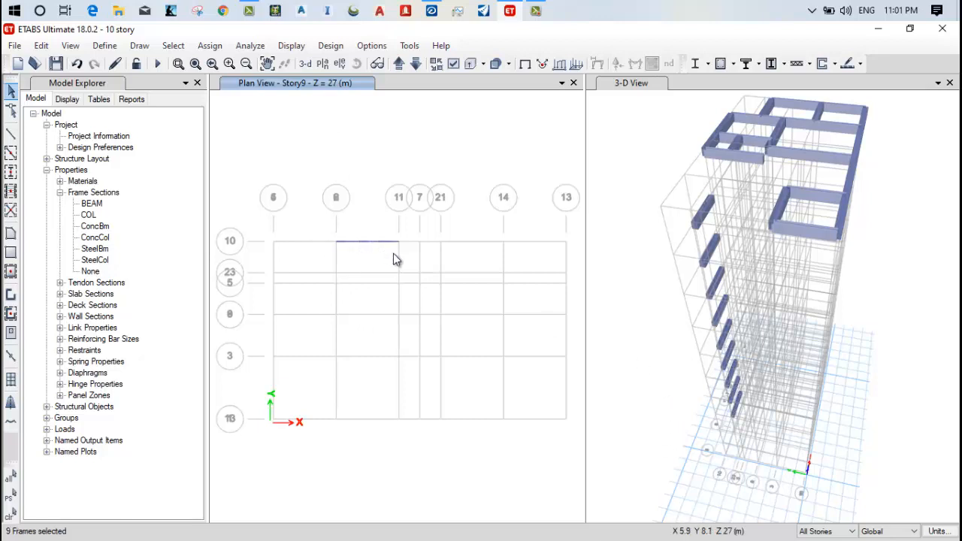
key(Delete)
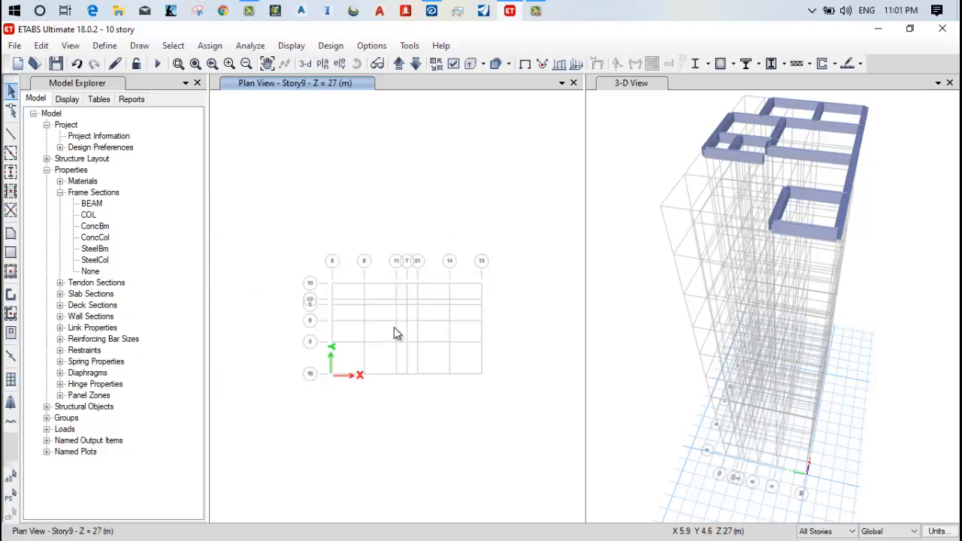
On the Story10 plan, draw BEAM frames for all stories on line 10 between grids 2 and 11 and on grid 2 between lines 10 and 5
click(322, 64)
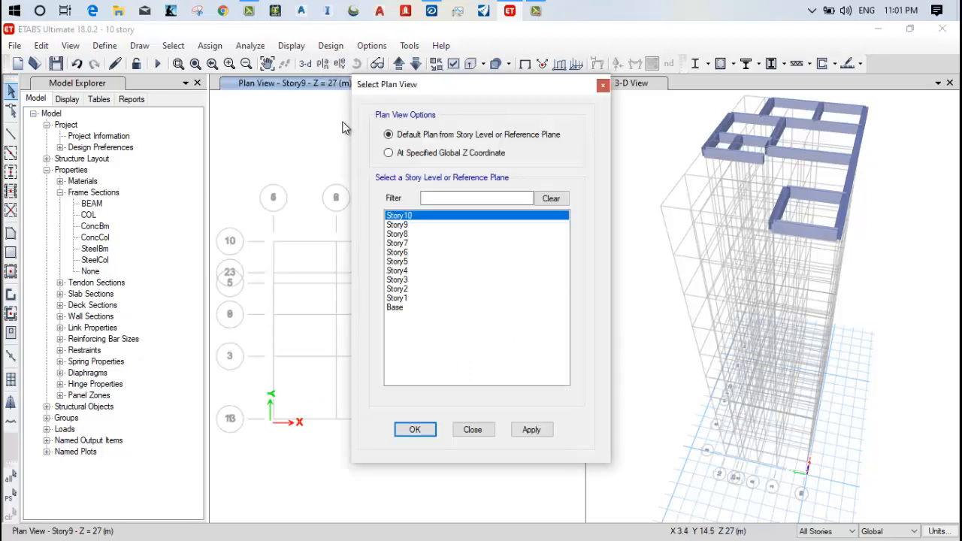
click(530, 430)
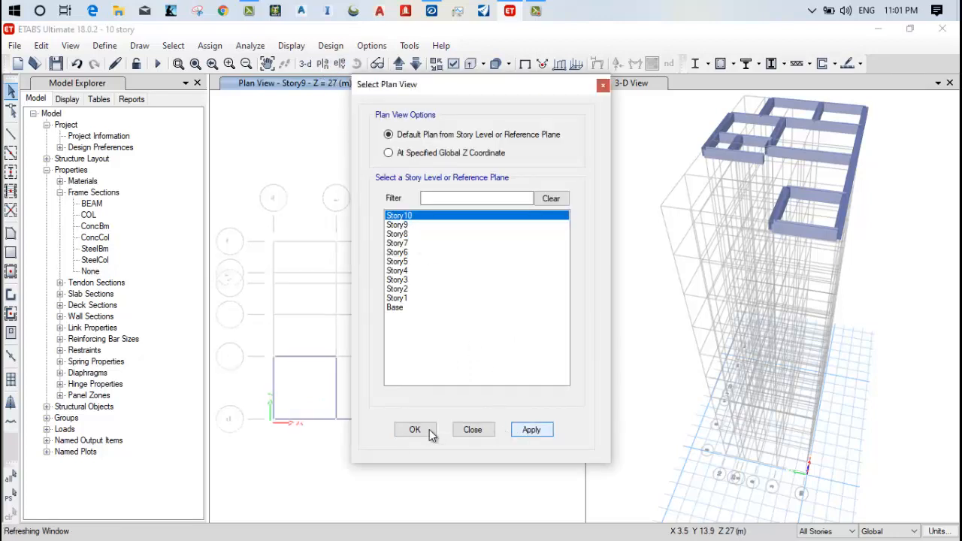
key(Return)
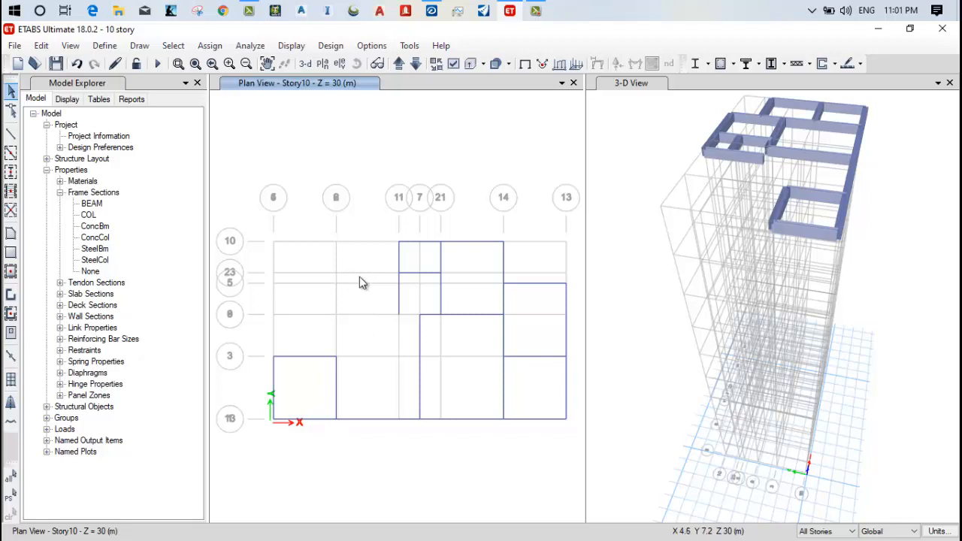
click(11, 152)
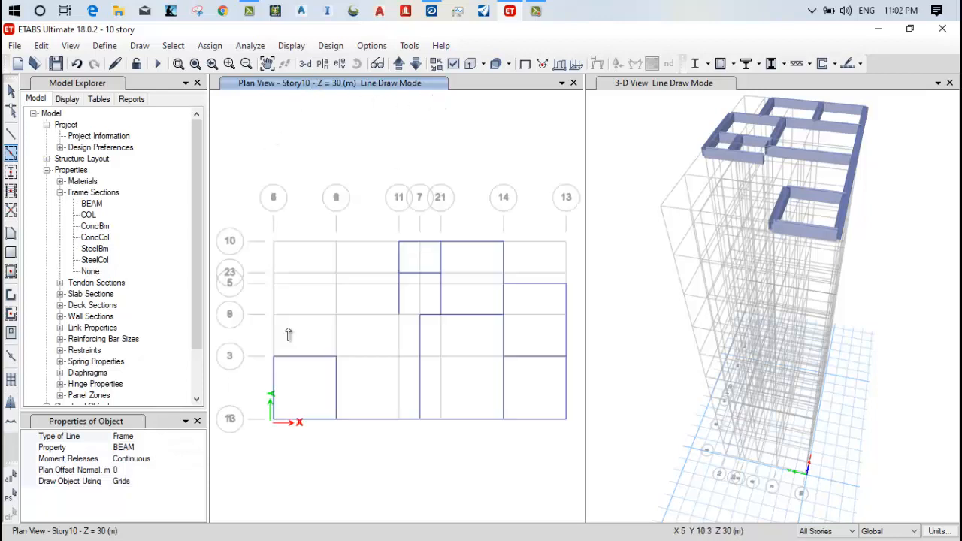
click(164, 448)
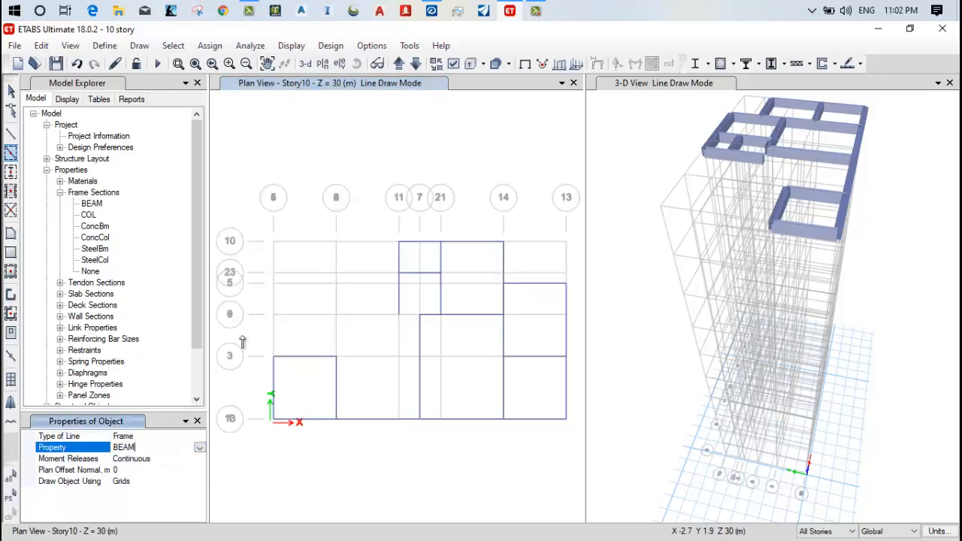
click(278, 317)
scroll(273, 330, up, 3)
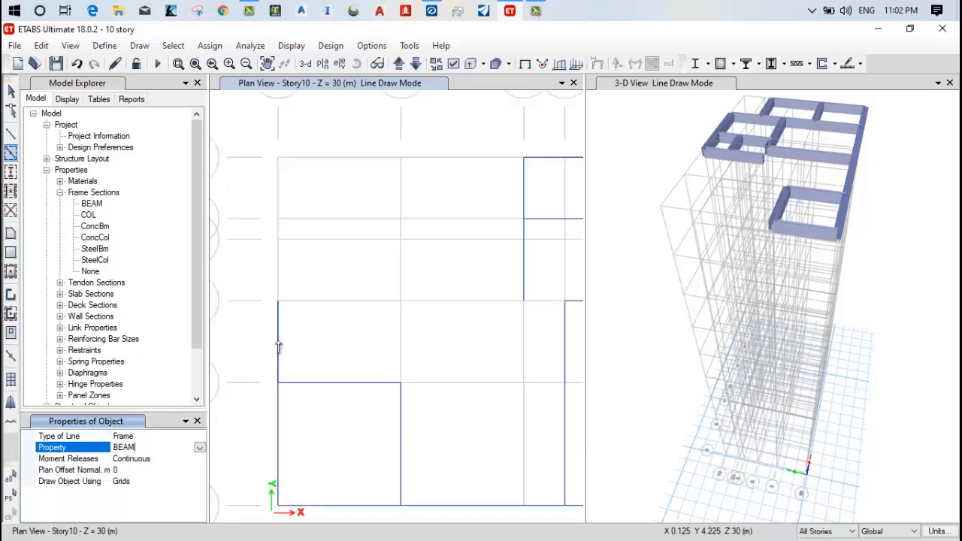
scroll(325, 322, down, 3)
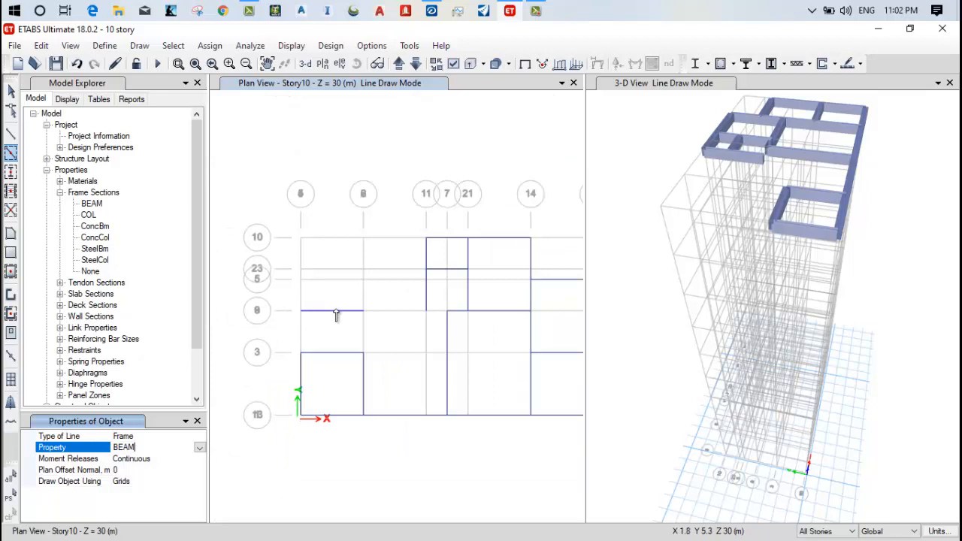
click(402, 245)
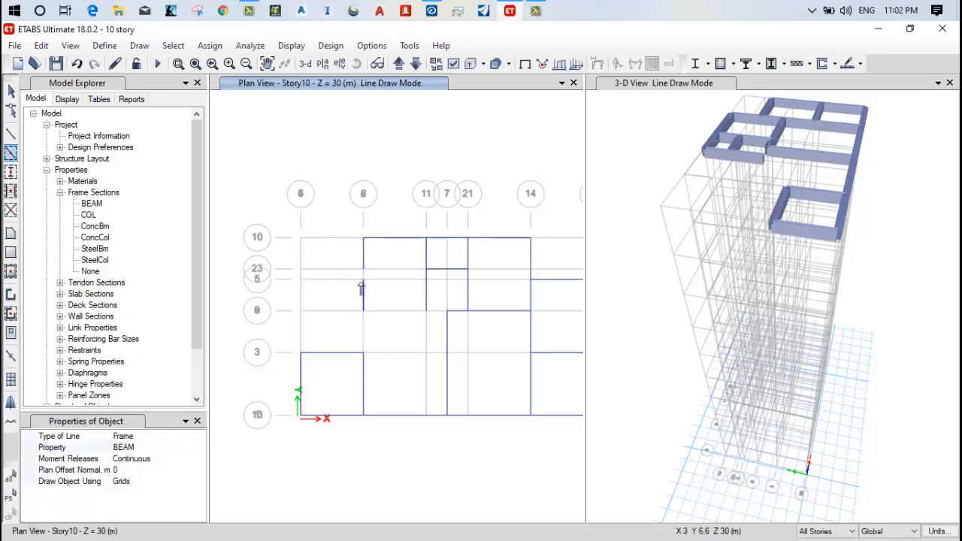
scroll(361, 275, up, 3)
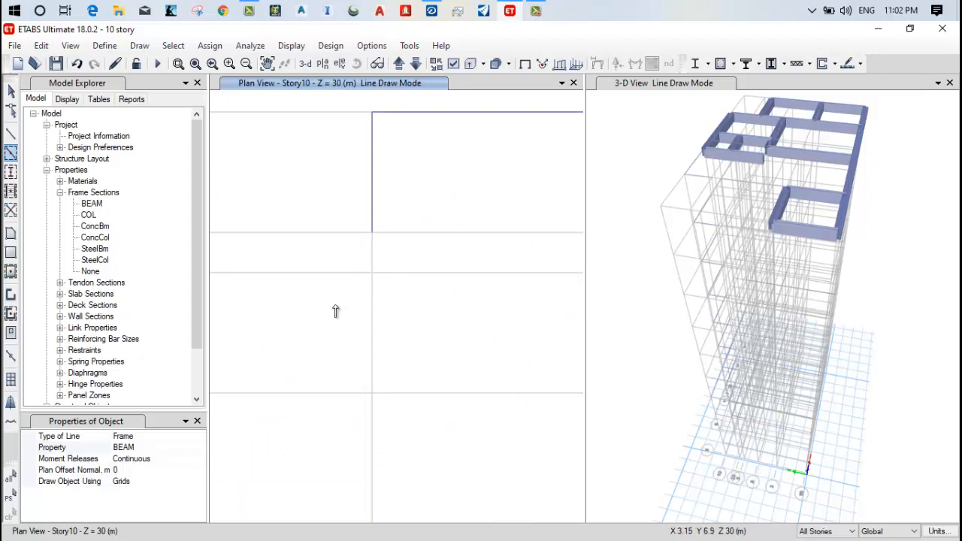
scroll(339, 319, down, 3)
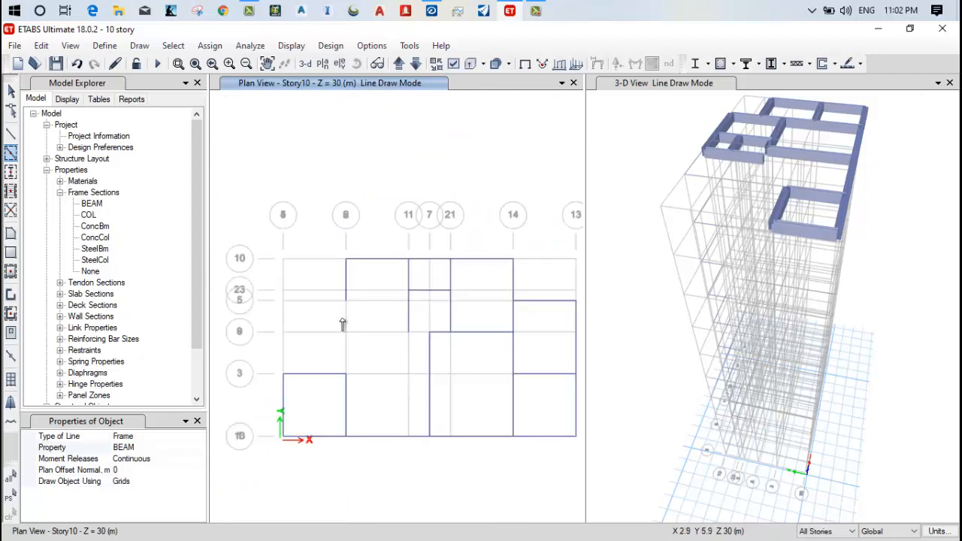
Draw BEAM frames on line 5 between grids 1 and 2, and along grids 1 and 2 between lines 5 and 3
click(301, 304)
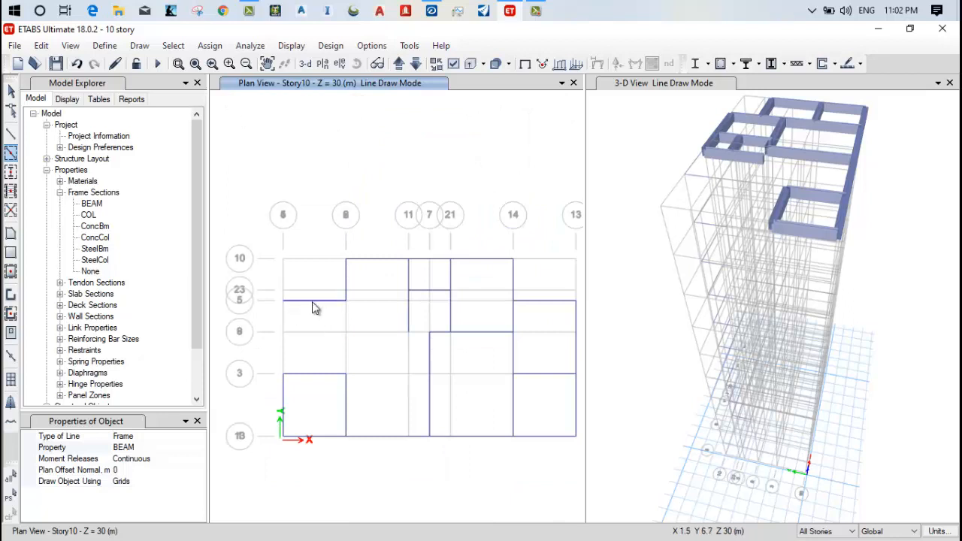
click(284, 329)
click(282, 359)
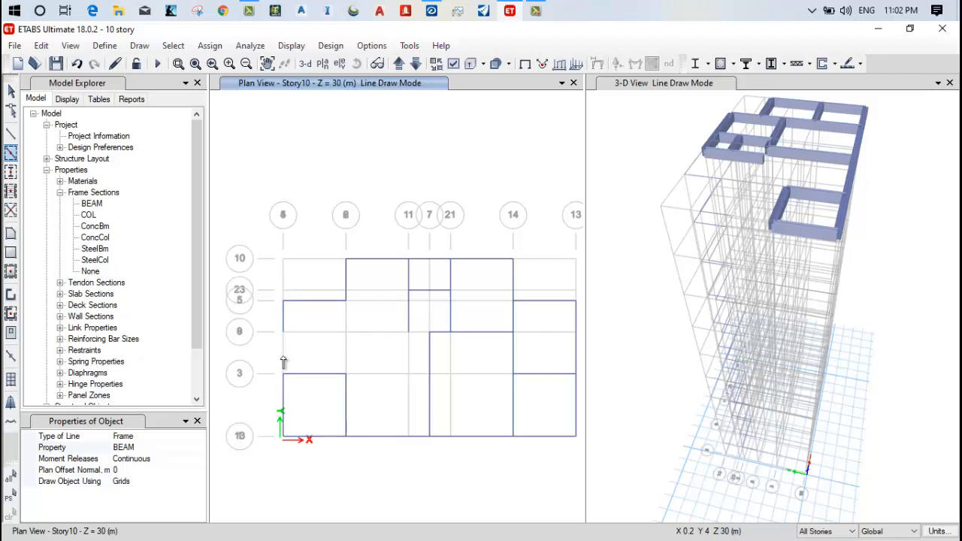
click(349, 322)
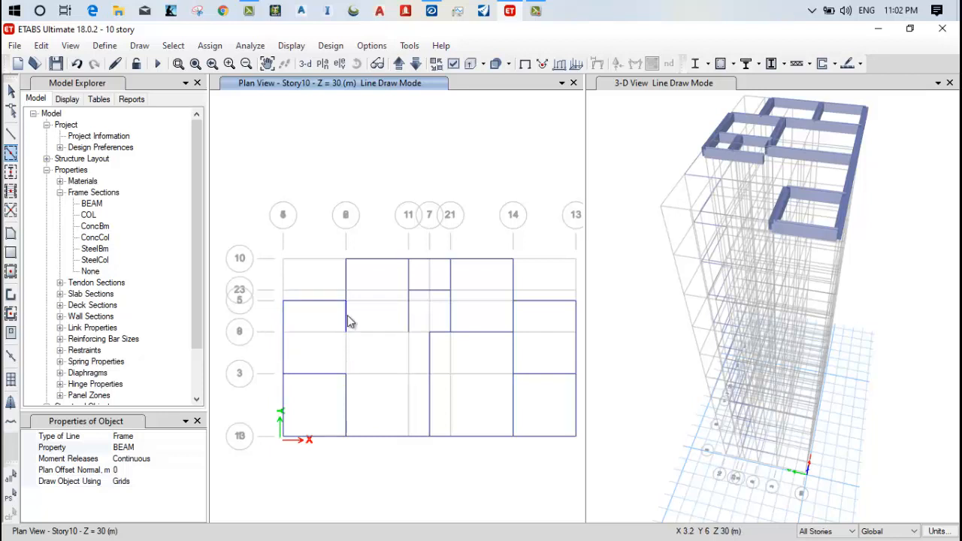
click(347, 363)
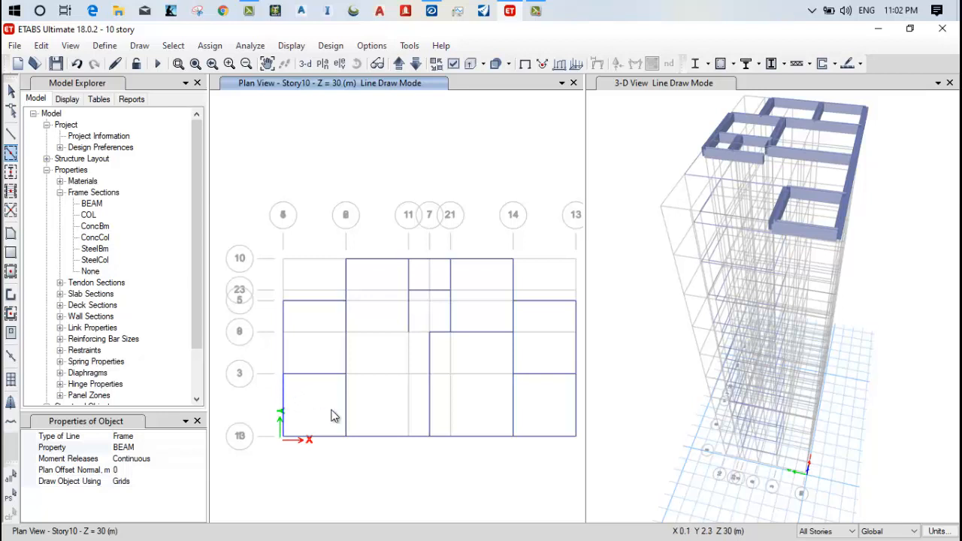
Draw BEAM frames for all stories around the corner bay between grids 1 and 2 below grid line 3
scroll(347, 417, up, 4)
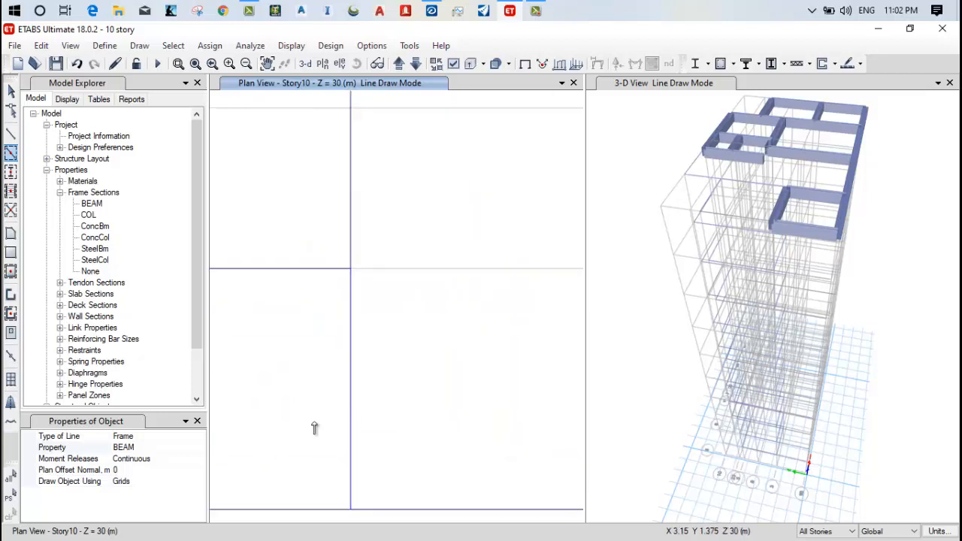
scroll(299, 438, down, 5)
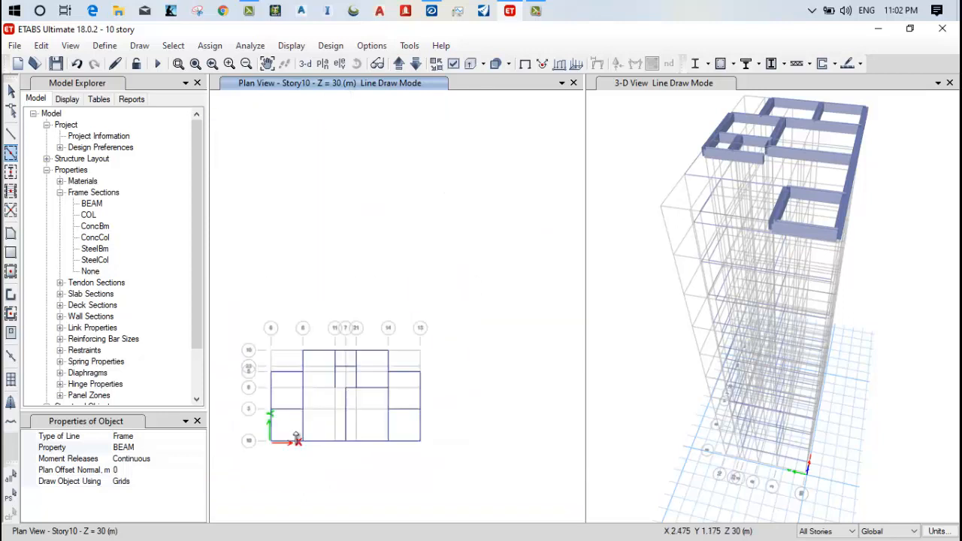
scroll(318, 384, up, 5)
scroll(356, 402, up, 2)
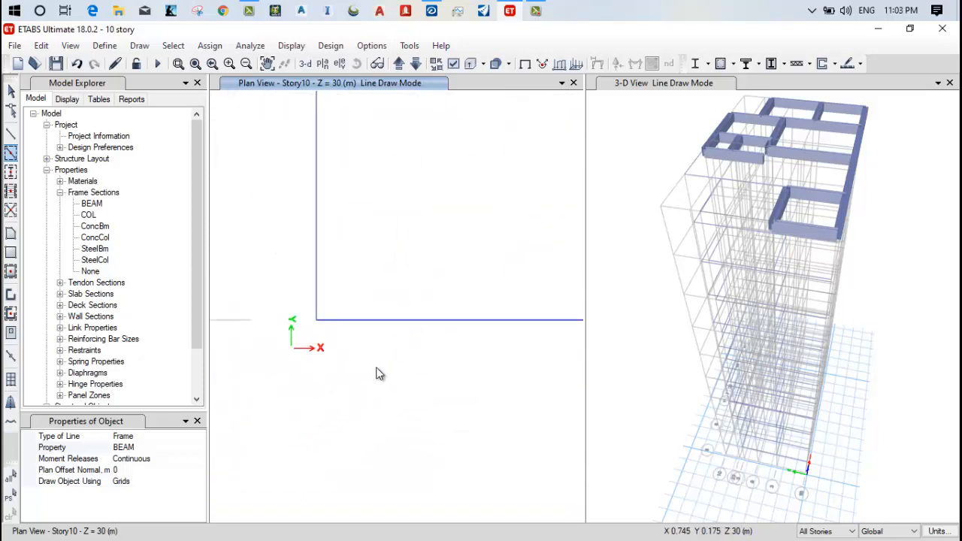
scroll(380, 373, down, 3)
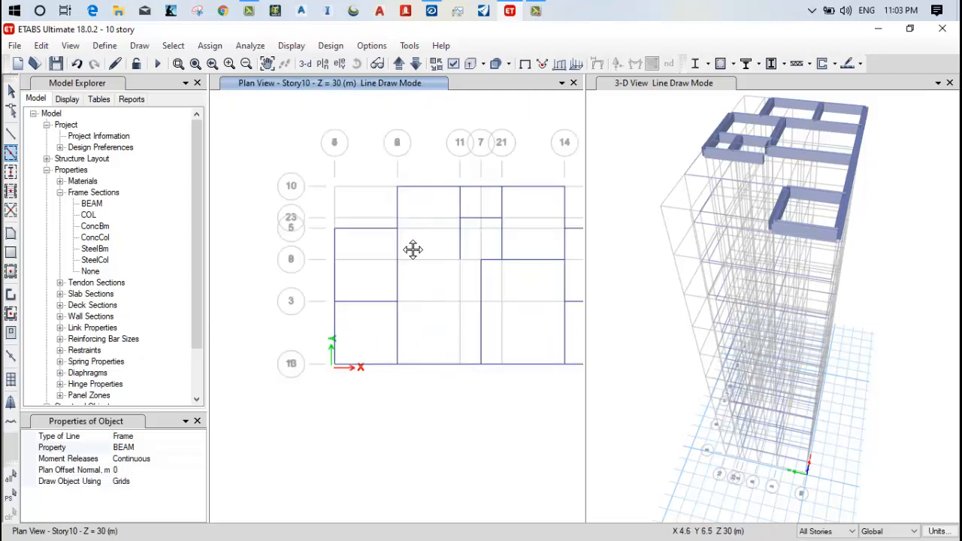
Draw BEAM frames for all stories on line 5 between grids 2 and 11, and end the frame drawing
middle_drag(413, 249, 359, 297)
click(368, 289)
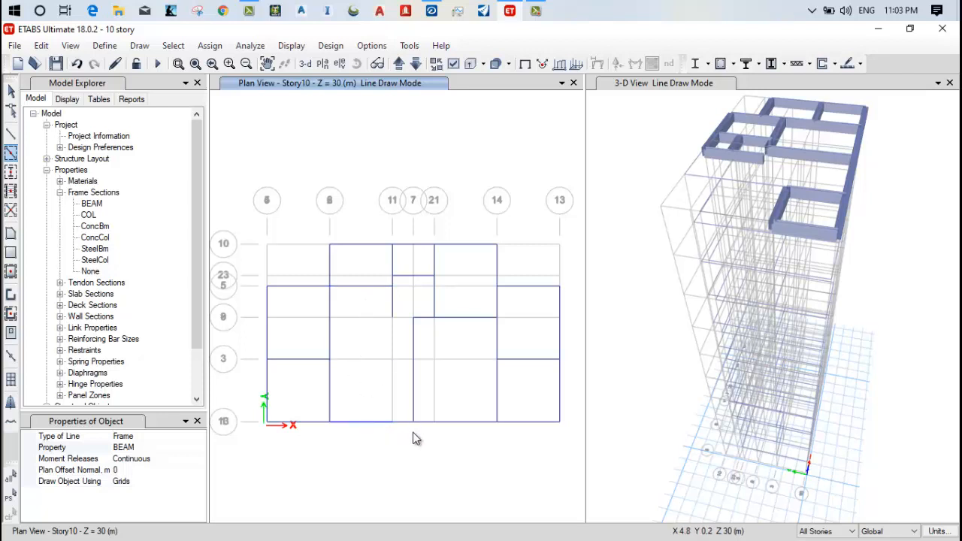
scroll(406, 428, up, 2)
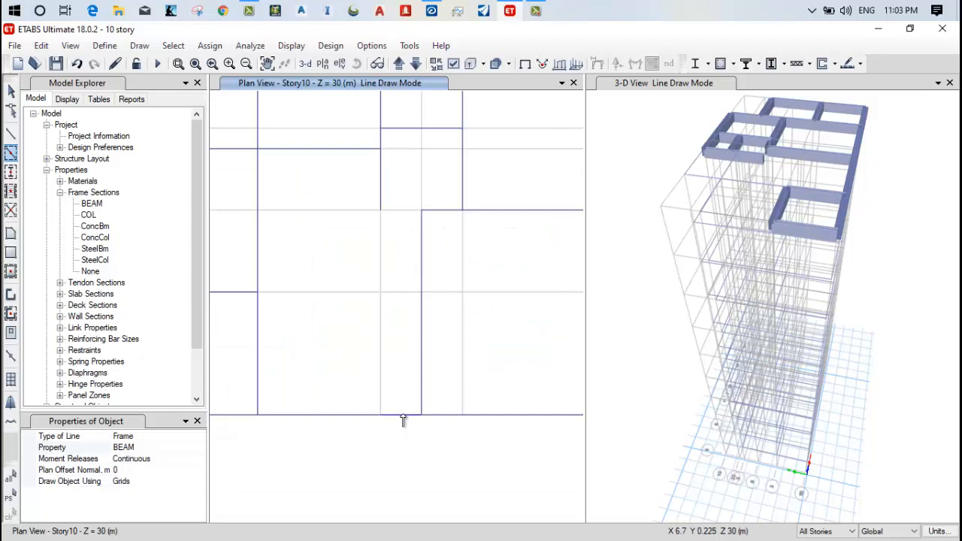
scroll(445, 453, down, 2)
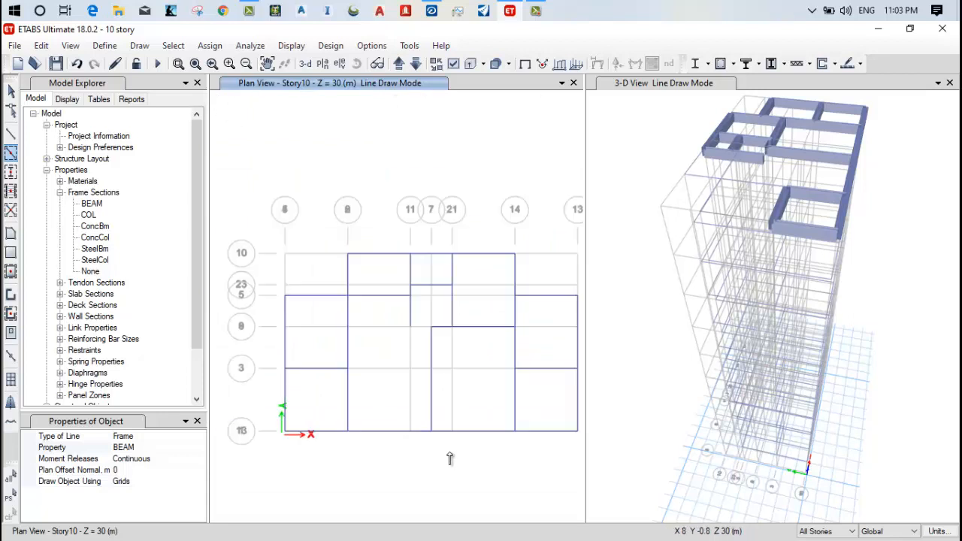
scroll(452, 456, up, 1)
scroll(453, 451, up, 1)
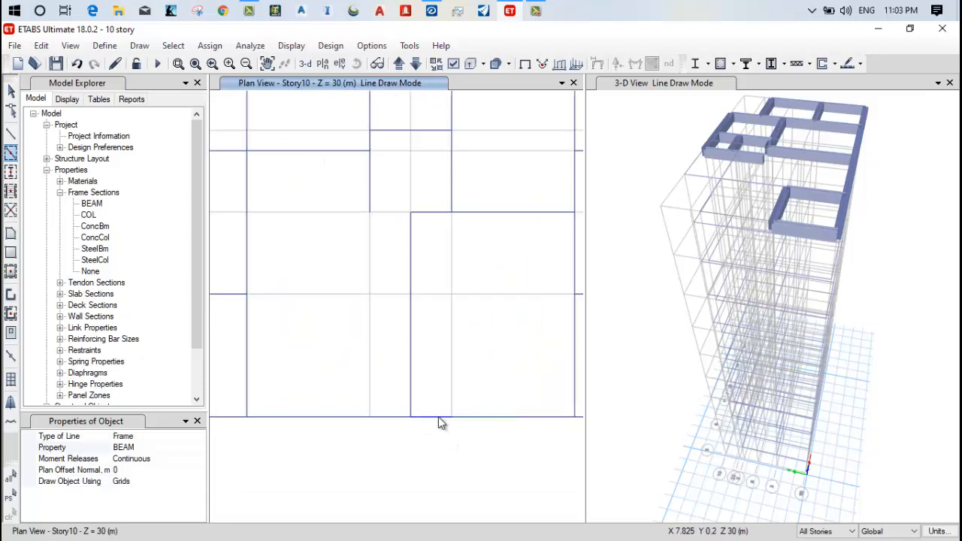
click(499, 425)
scroll(444, 455, down, 5)
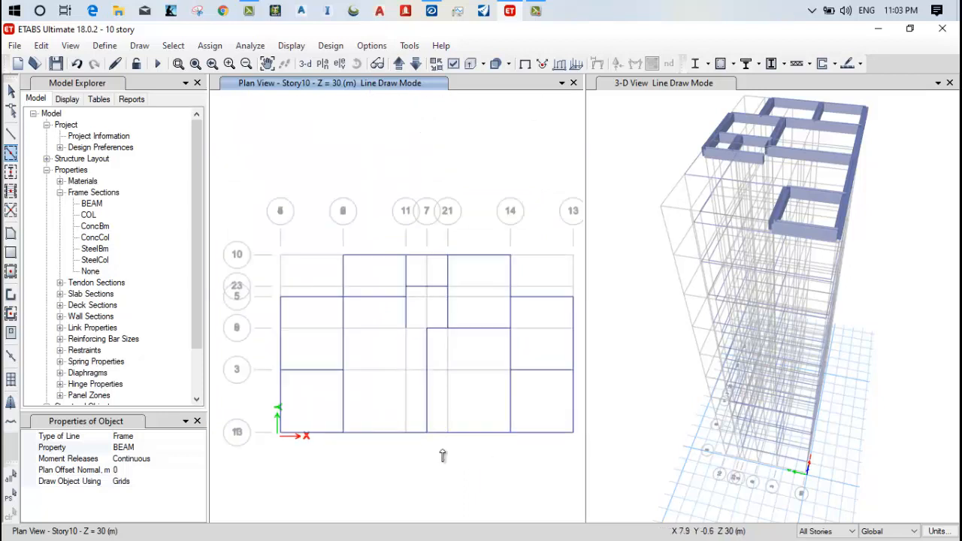
scroll(442, 452, up, 3)
middle_drag(445, 451, 387, 324)
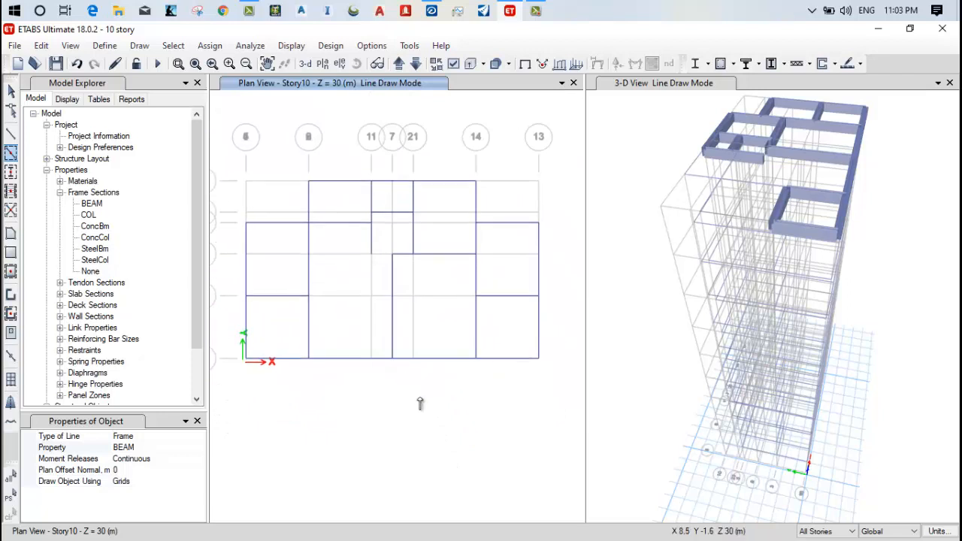
scroll(424, 412, down, 2)
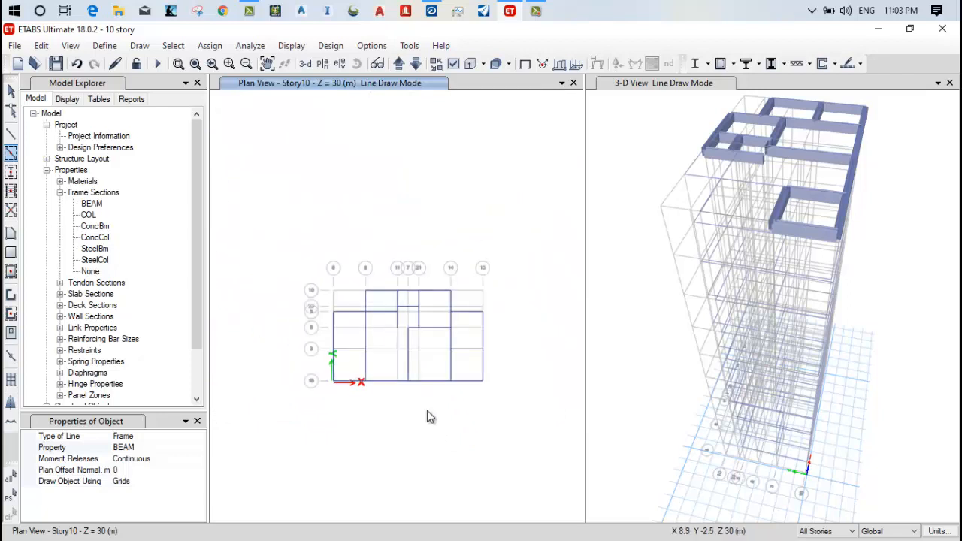
key(Escape)
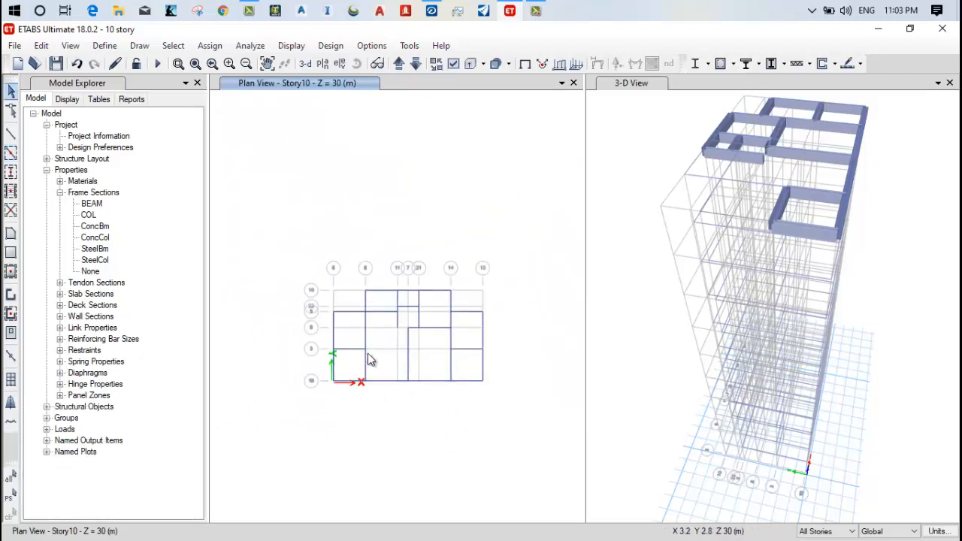
Select all beams by object type to check them in the plan and 3-D views, and clear the selection
scroll(385, 366, up, 1)
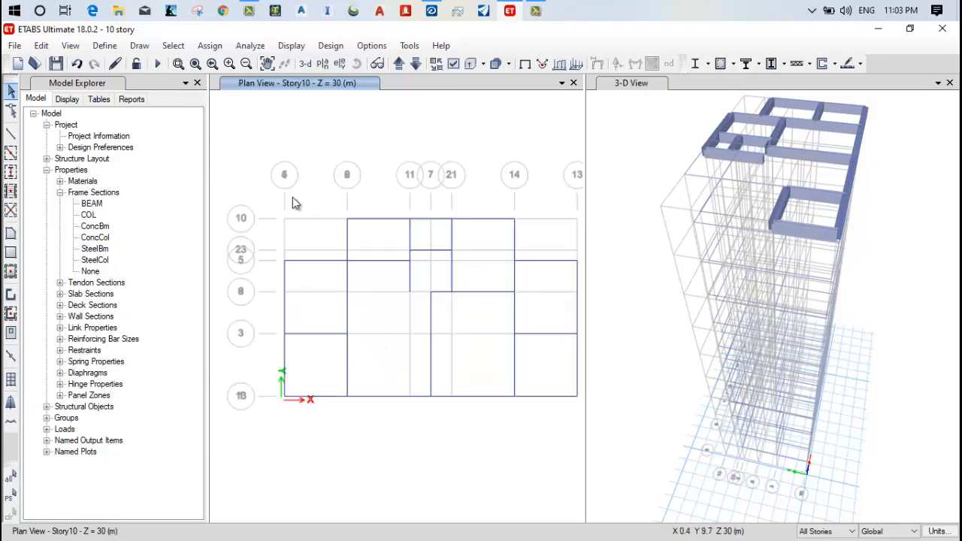
scroll(364, 285, down, 3)
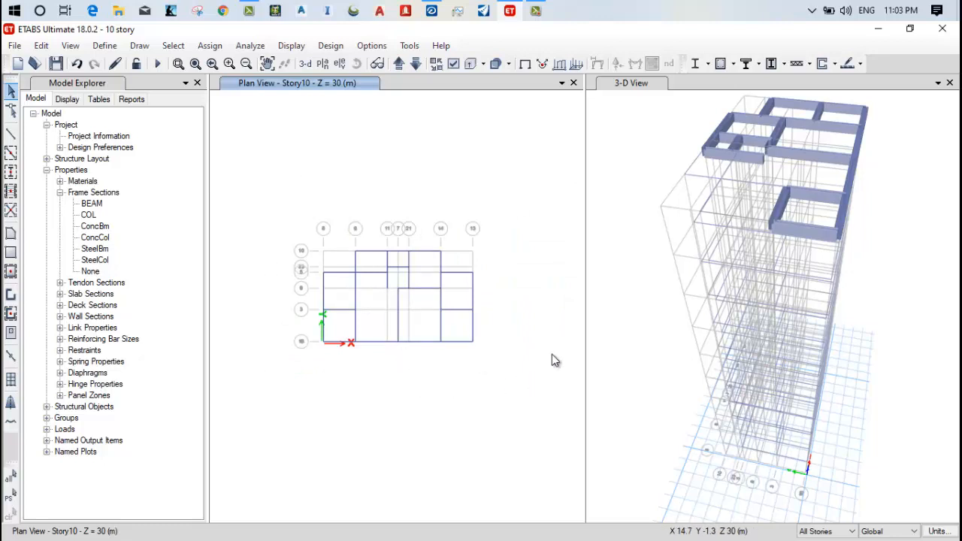
click(619, 375)
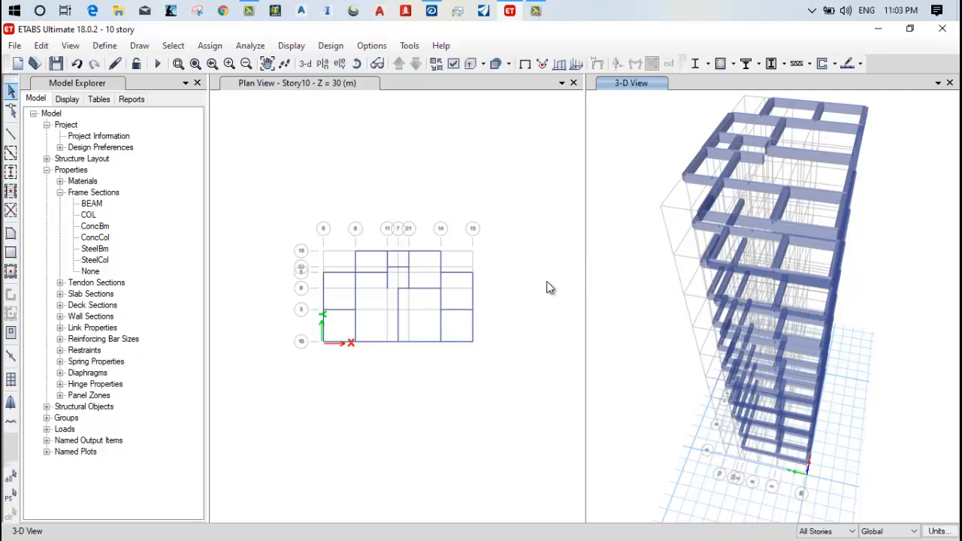
scroll(419, 311, up, 3)
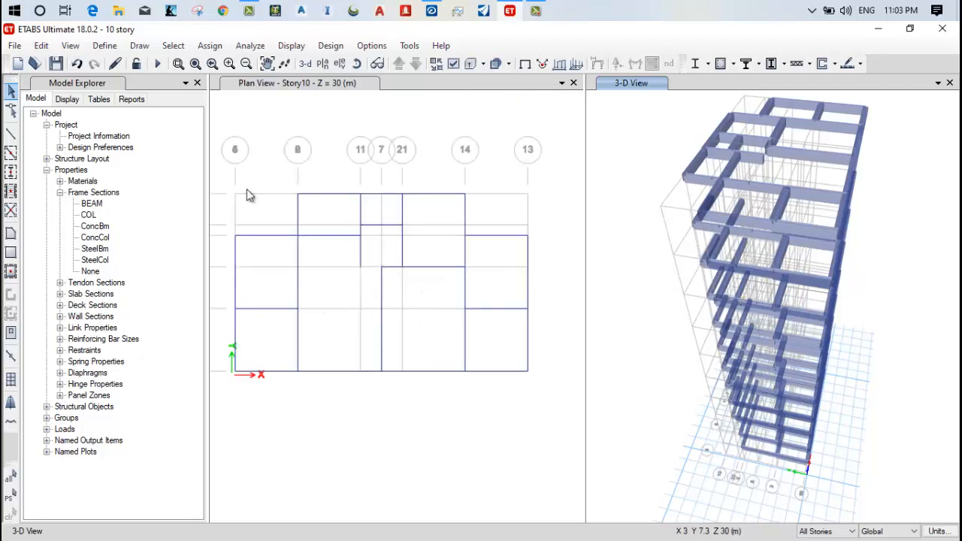
click(182, 46)
mouse_move(189, 65)
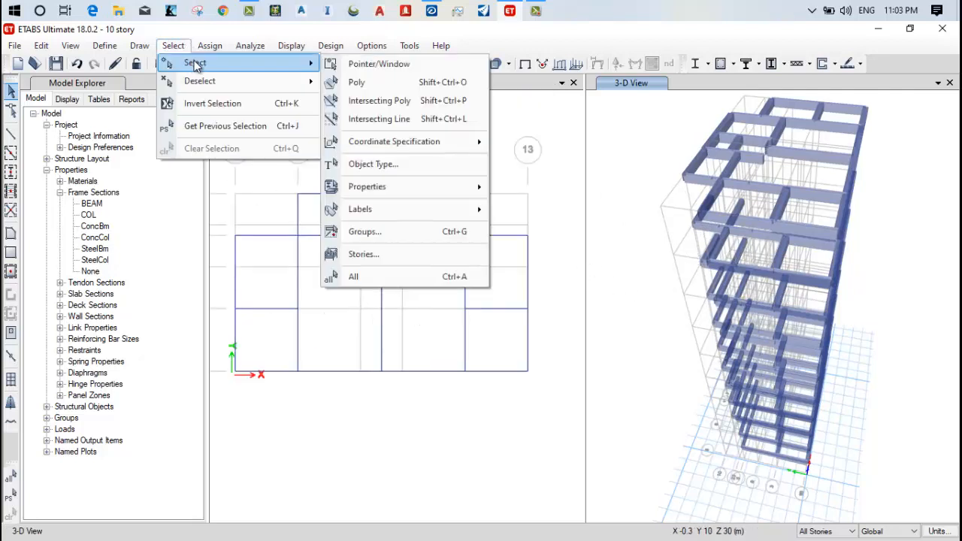
click(386, 165)
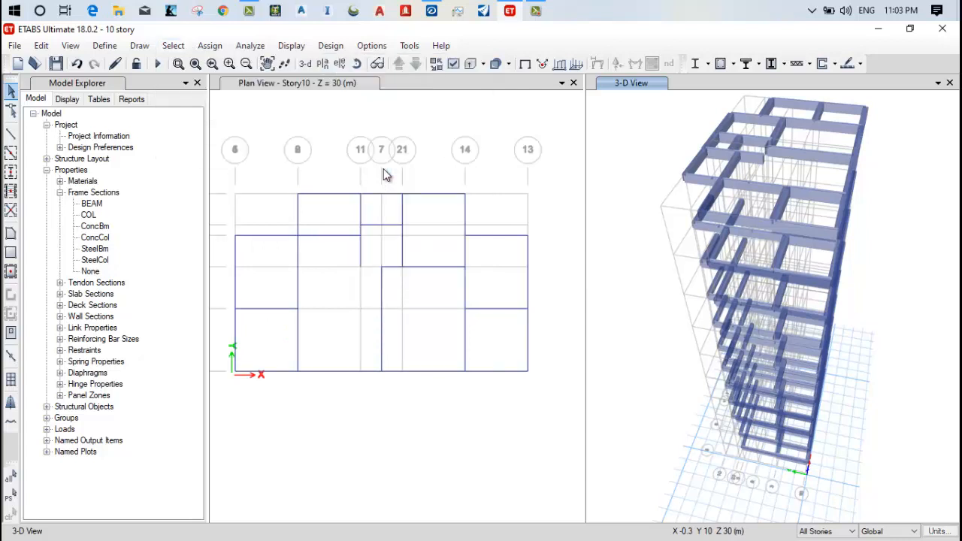
click(400, 171)
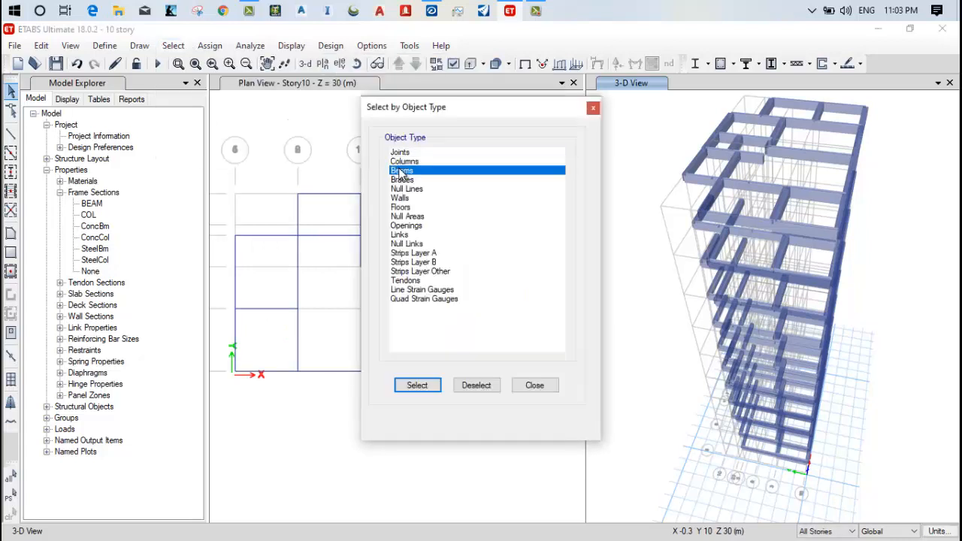
click(431, 386)
click(530, 387)
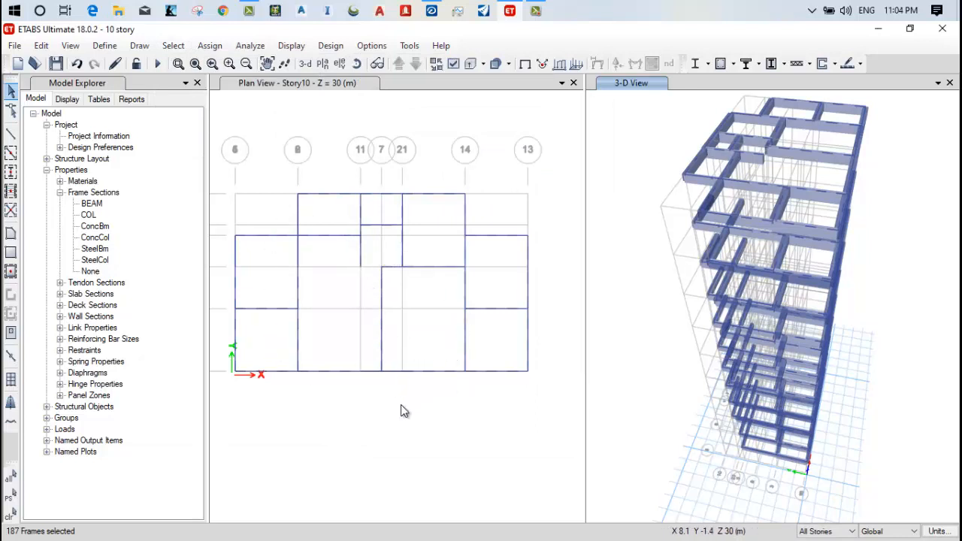
key(Escape)
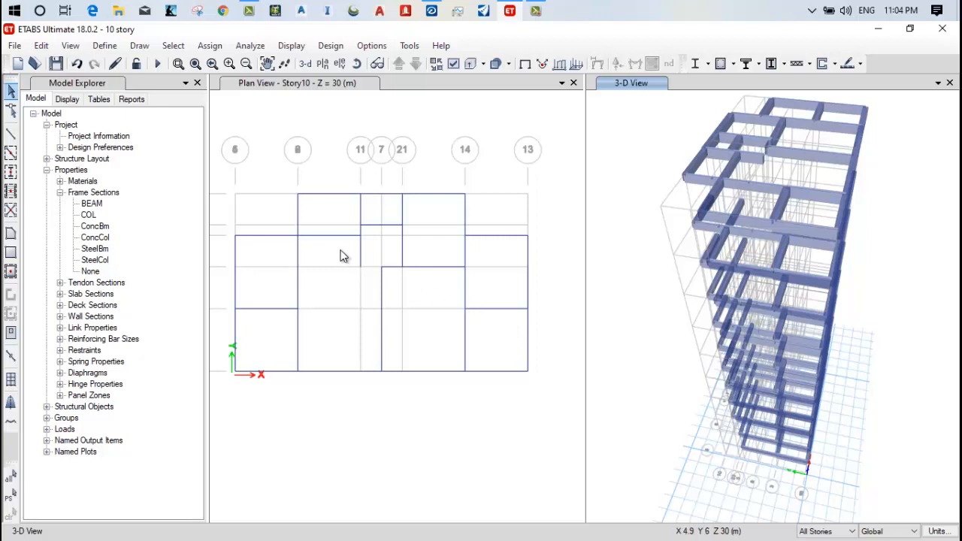
Draw the missing BEAM frames for all stories between grids 11 and 7 on the grid line lying between lines 5 and 3
click(11, 153)
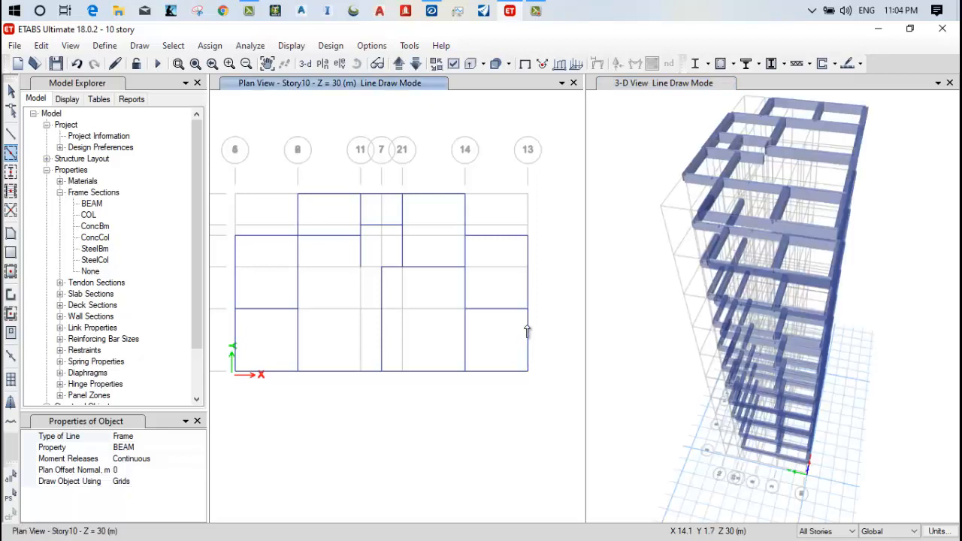
click(528, 291)
click(527, 254)
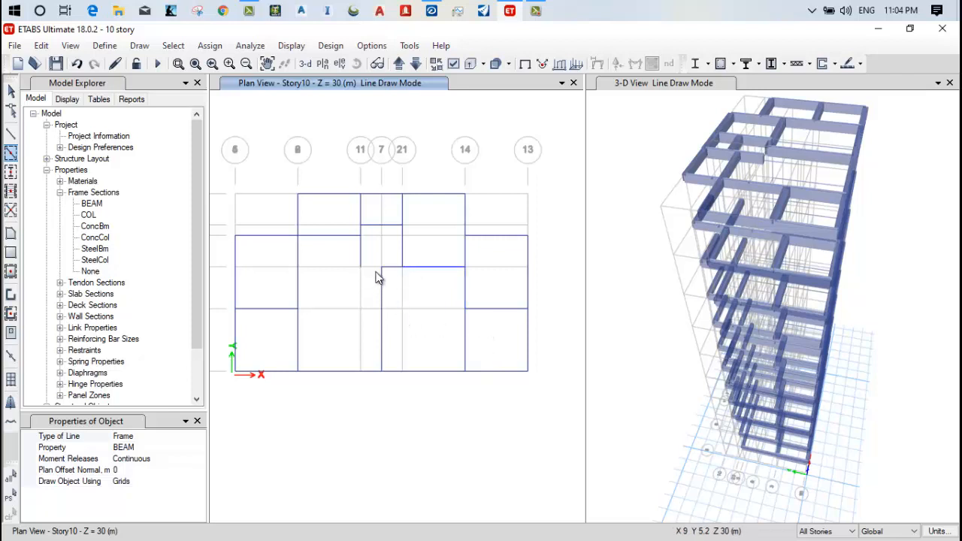
scroll(390, 274, up, 2)
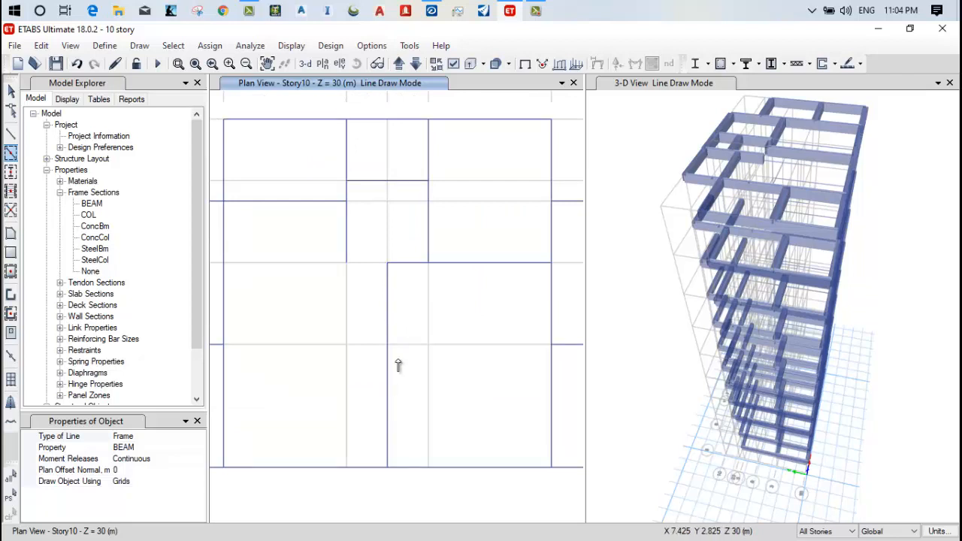
middle_drag(464, 260, 414, 365)
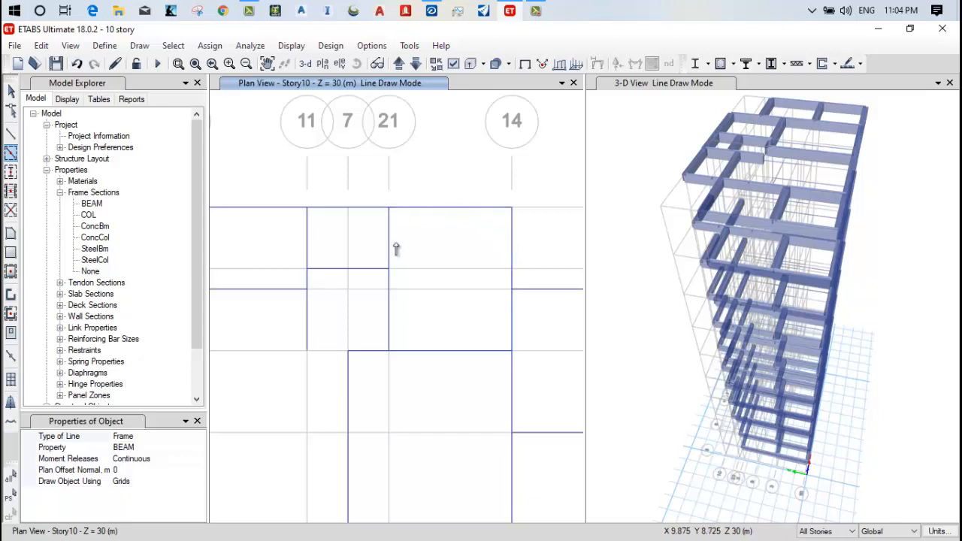
middle_drag(357, 332, 436, 323)
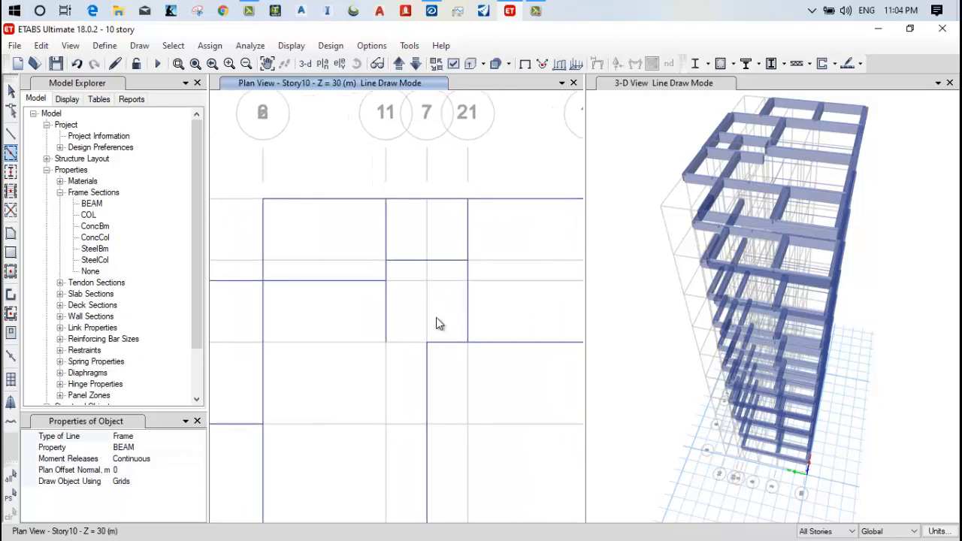
scroll(445, 317, down, 2)
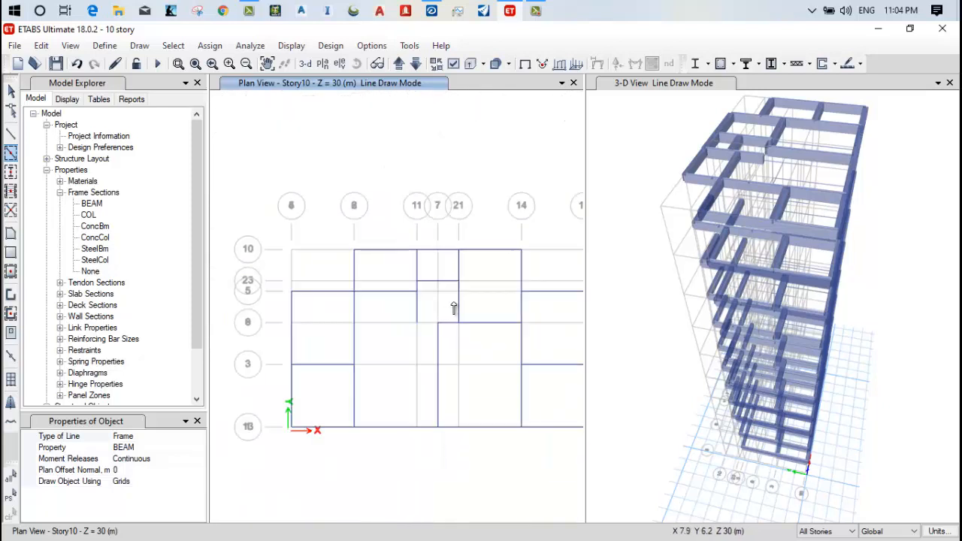
scroll(447, 308, up, 2)
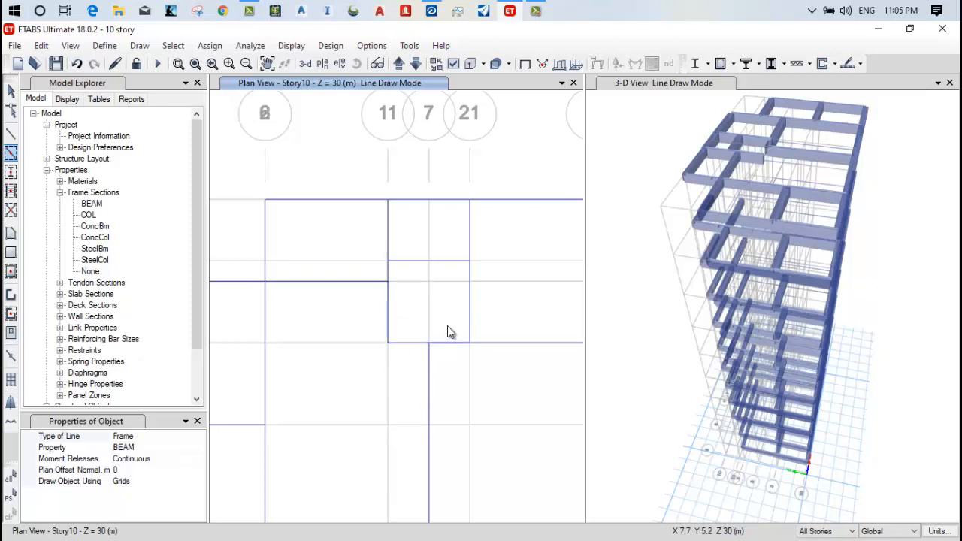
scroll(408, 279, down, 2)
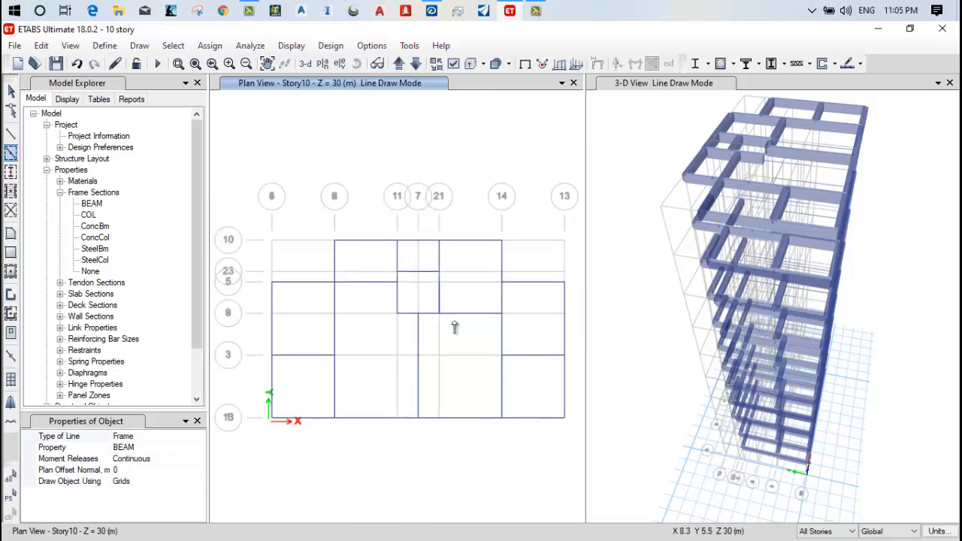
middle_drag(464, 410, 433, 397)
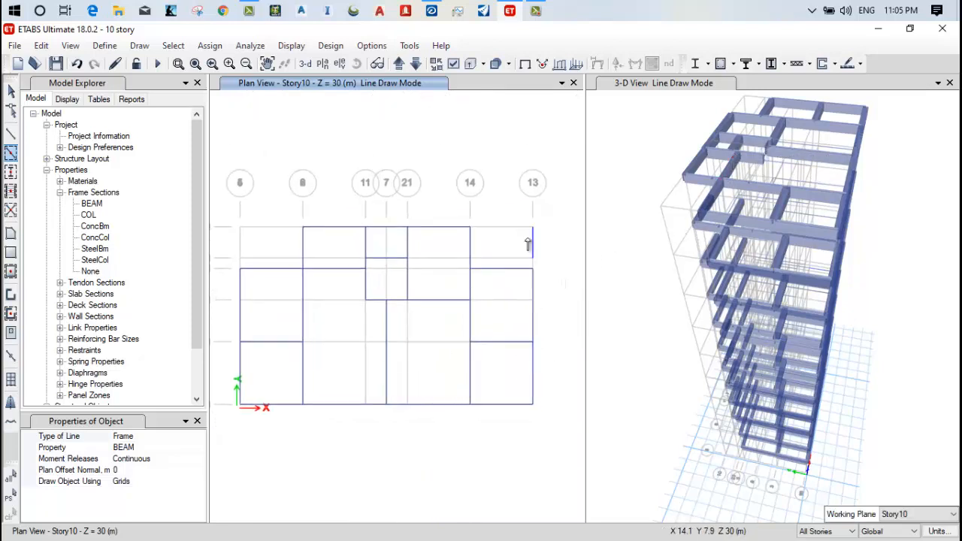
Toggle the extruded display in the 3-D view and rotate the model to examine the beams on all stories from several sides
click(594, 87)
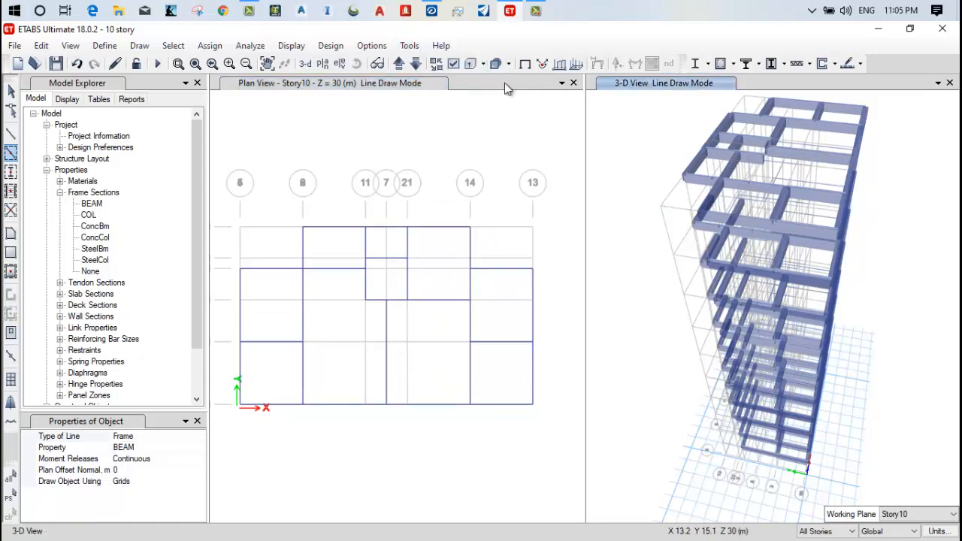
click(469, 67)
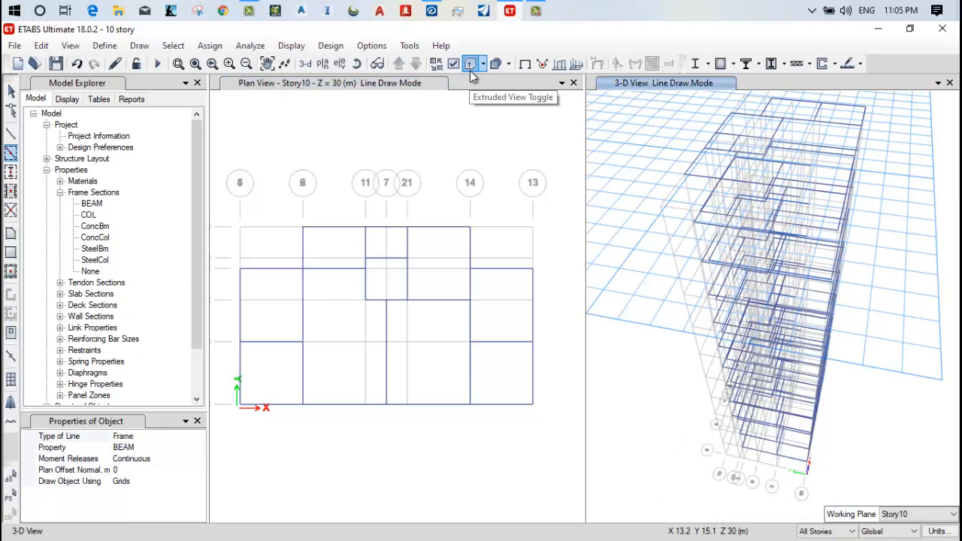
click(471, 72)
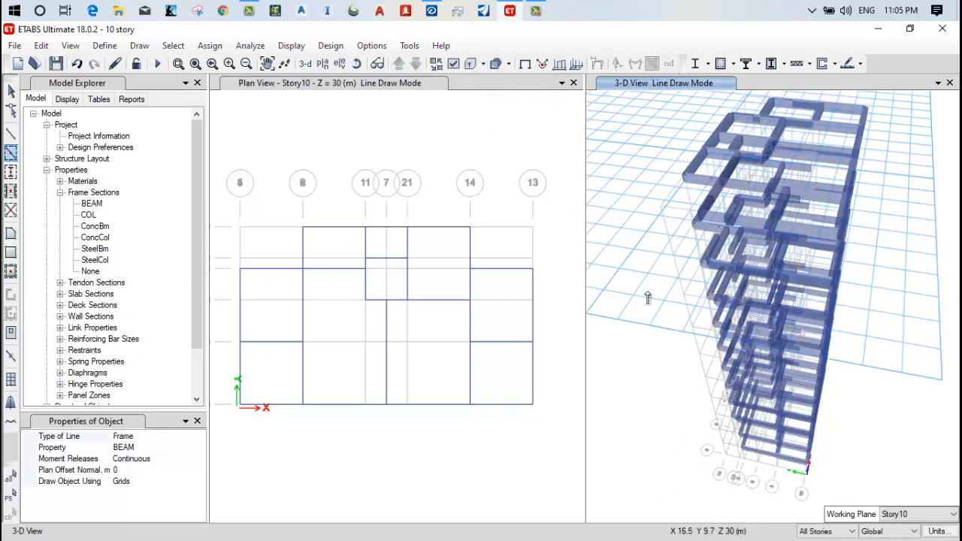
click(359, 65)
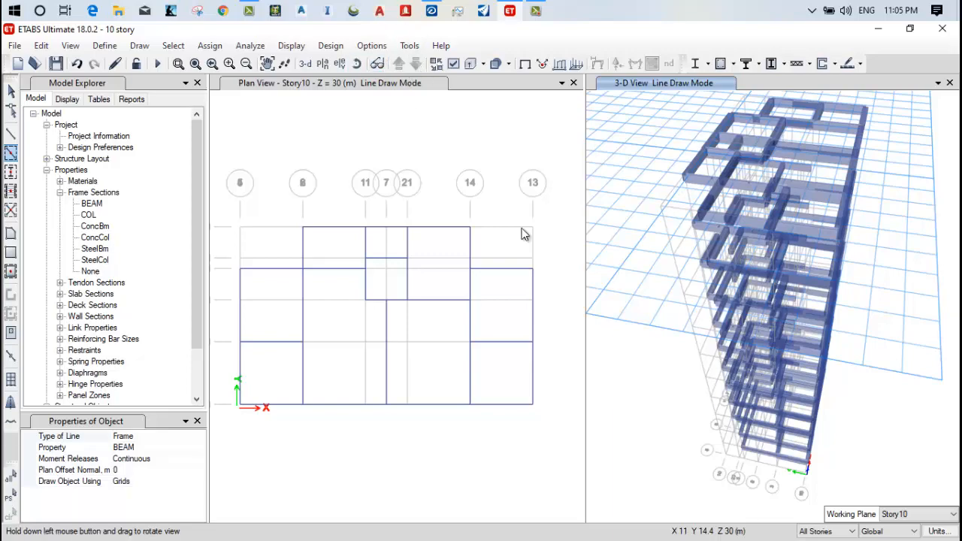
drag(664, 400, 857, 406)
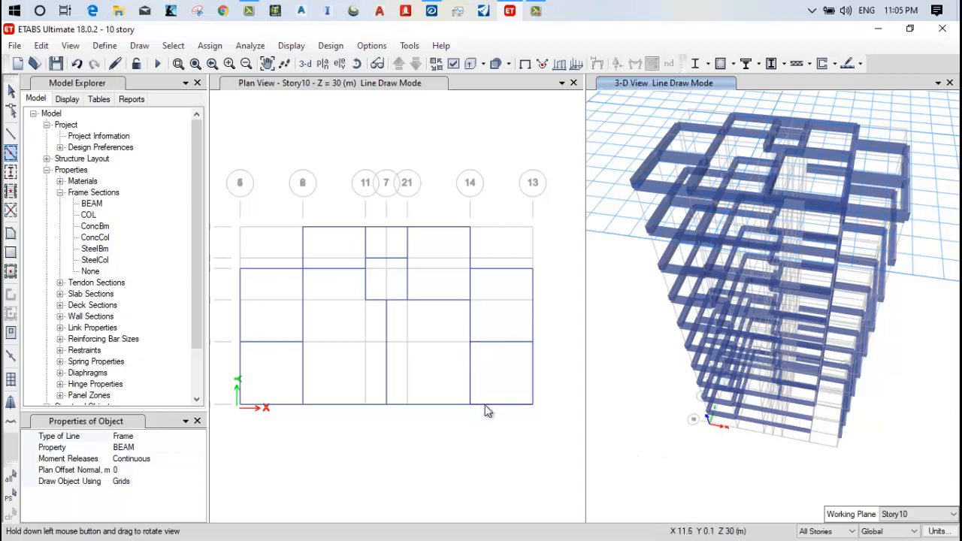
click(461, 445)
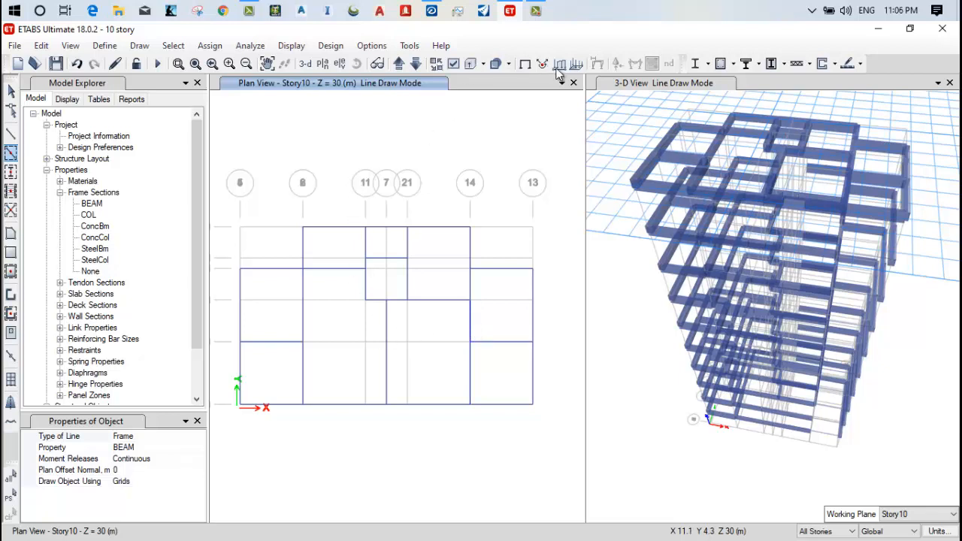
click(590, 84)
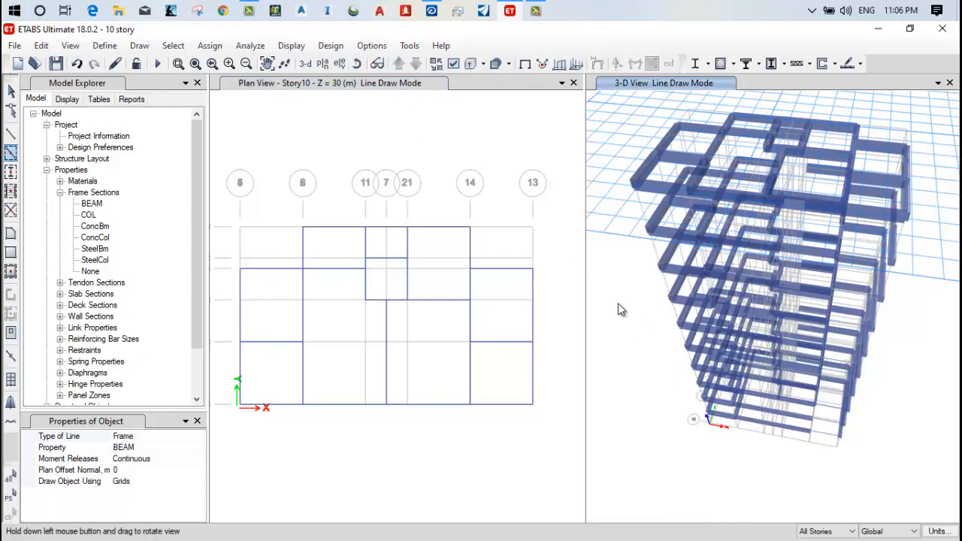
drag(618, 303, 599, 261)
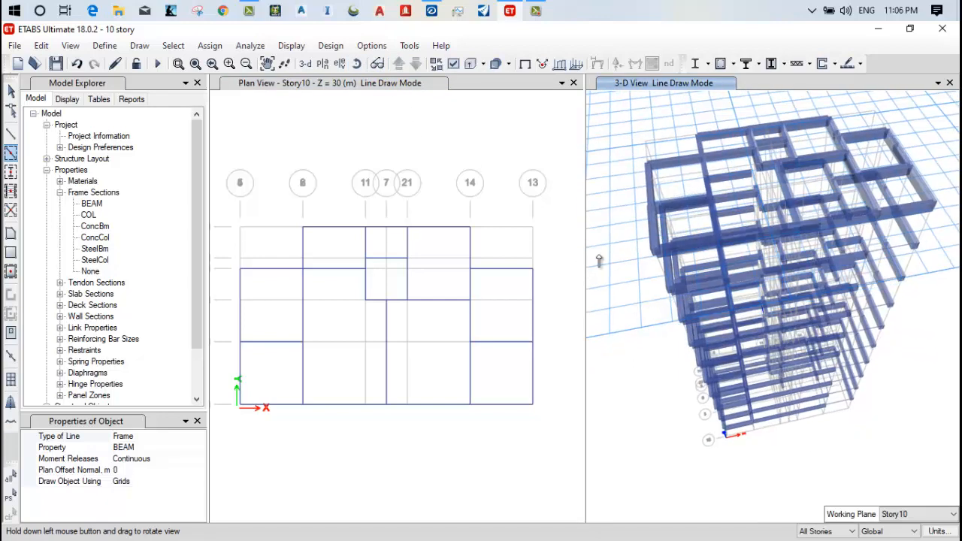
click(471, 65)
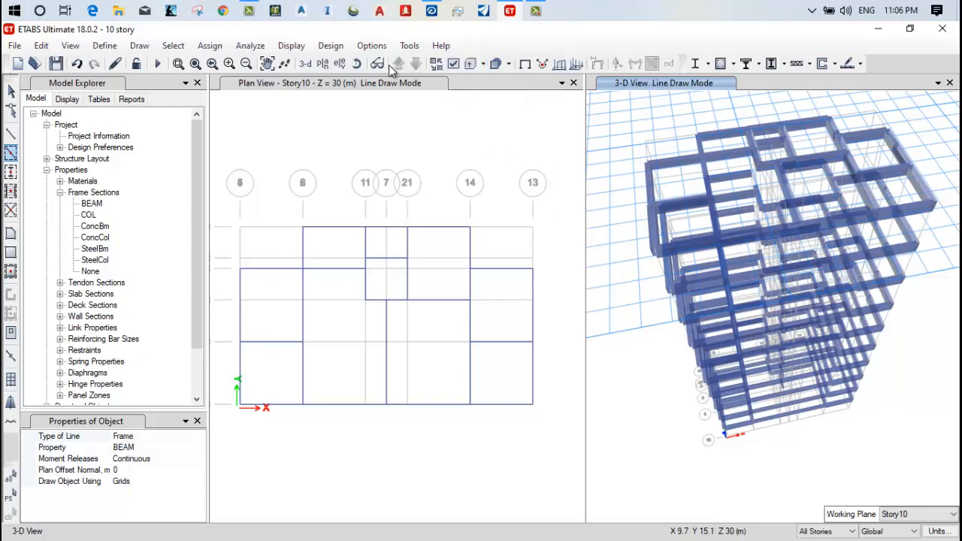
Restrict edits to One Story and switch from frame drawing to object selection in the Story10 plan view
click(361, 64)
mouse_move(655, 301)
mouse_down()
mouse_move(672, 332)
mouse_move(729, 328)
mouse_move(780, 286)
mouse_move(794, 200)
mouse_move(858, 234)
mouse_move(866, 281)
mouse_move(840, 314)
mouse_move(810, 268)
mouse_move(750, 320)
mouse_move(670, 208)
mouse_move(675, 175)
mouse_move(746, 184)
mouse_move(767, 223)
mouse_move(729, 328)
mouse_move(699, 315)
mouse_move(695, 324)
mouse_move(699, 338)
mouse_move(760, 310)
mouse_move(757, 336)
mouse_move(666, 332)
mouse_move(660, 310)
mouse_up()
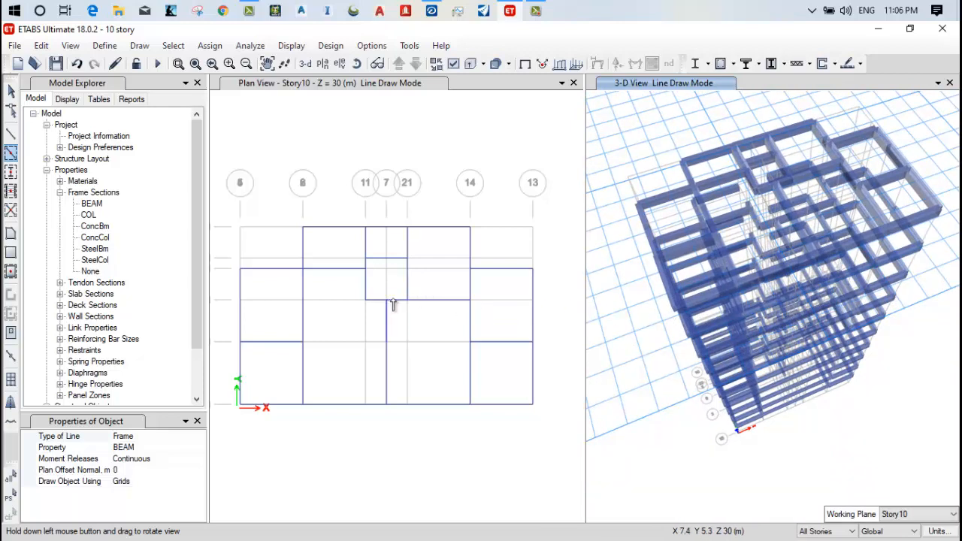
click(503, 299)
drag(656, 413, 759, 427)
drag(705, 410, 648, 430)
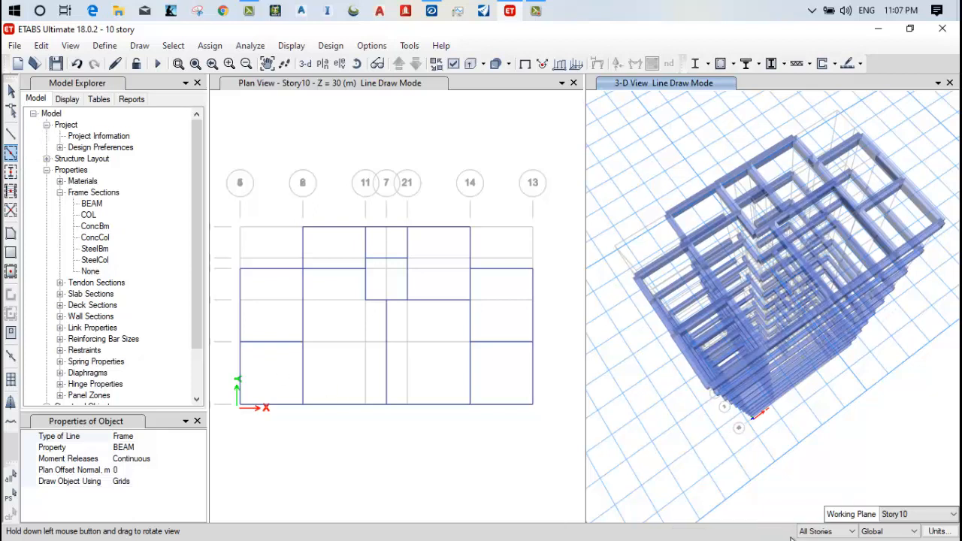
click(816, 531)
click(819, 501)
click(10, 154)
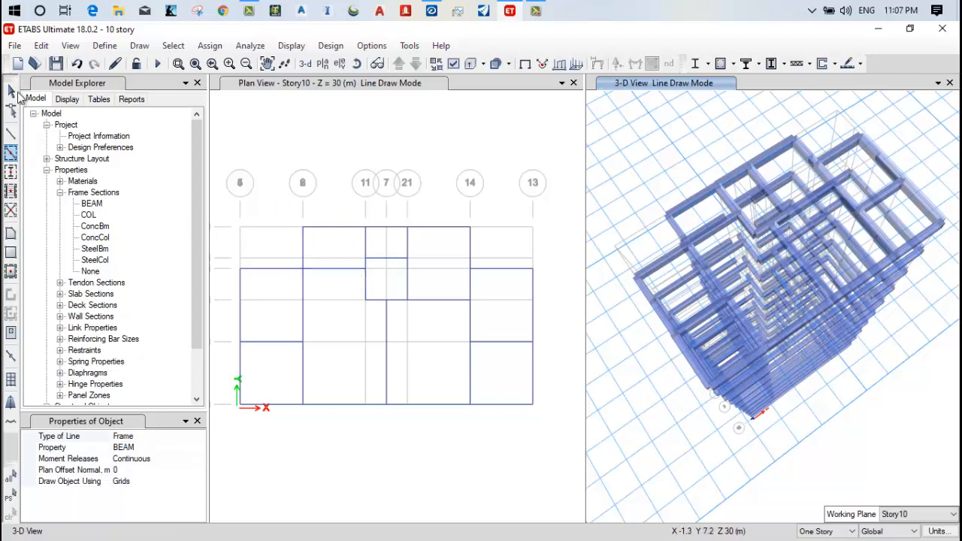
click(12, 91)
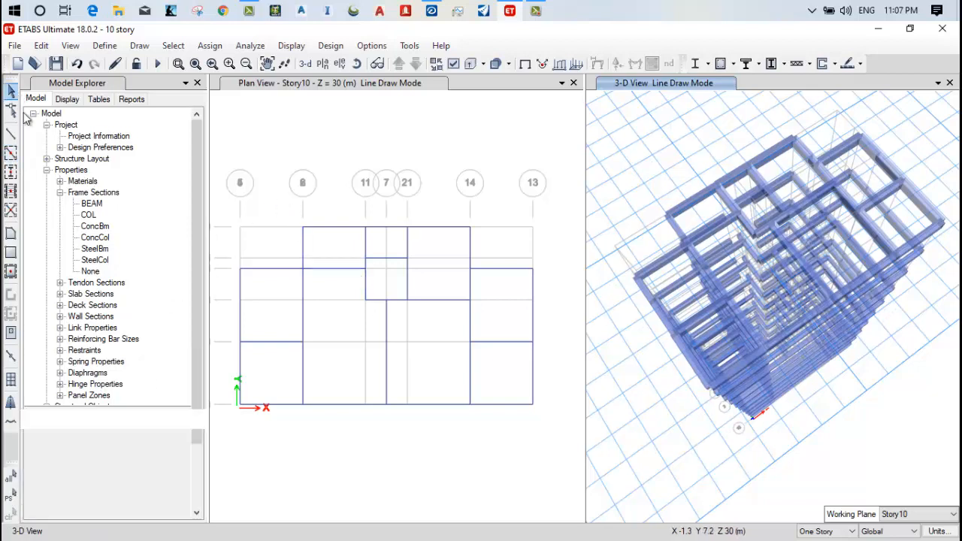
click(327, 234)
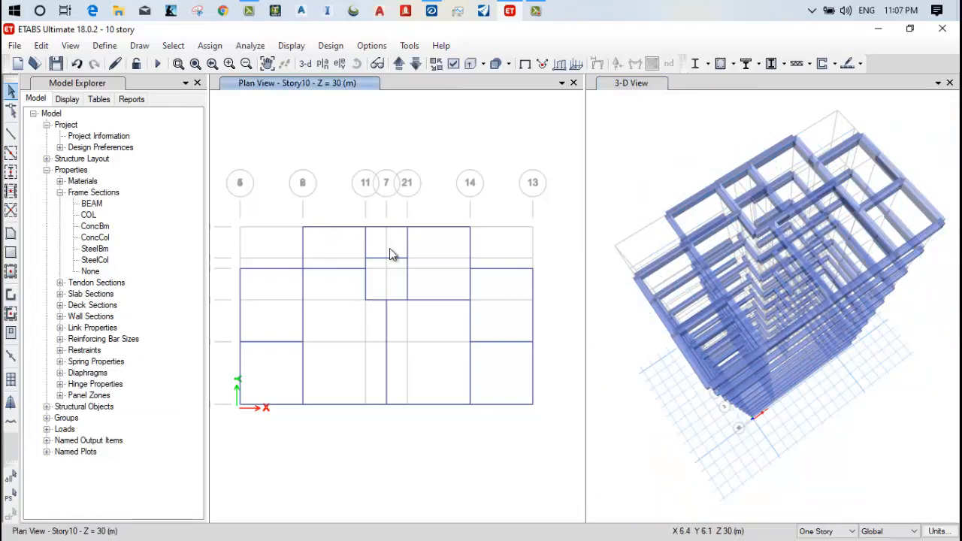
Delete the Story10 beams on line 5 between the X = 0 grid and grid 2, and on the X = 0 grid between lines 5 and 3
click(268, 268)
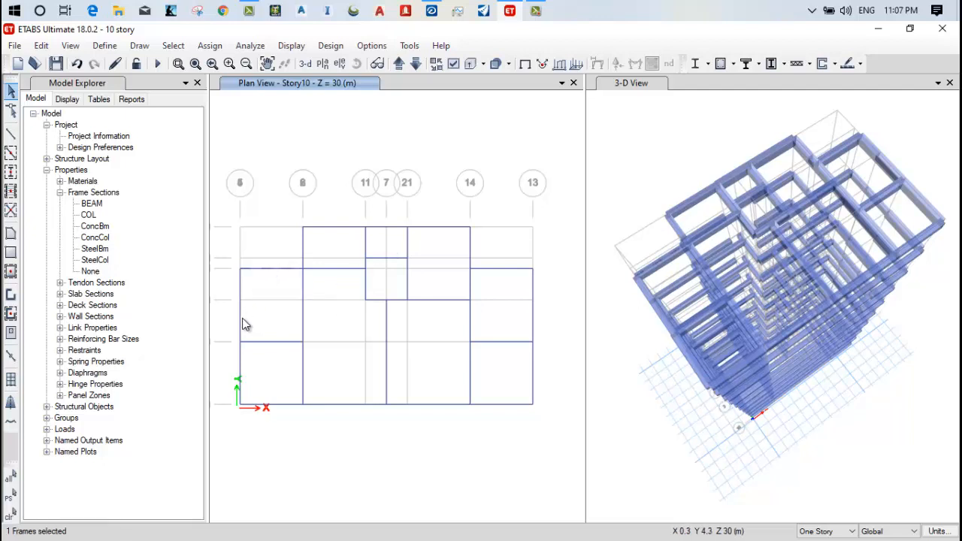
click(240, 286)
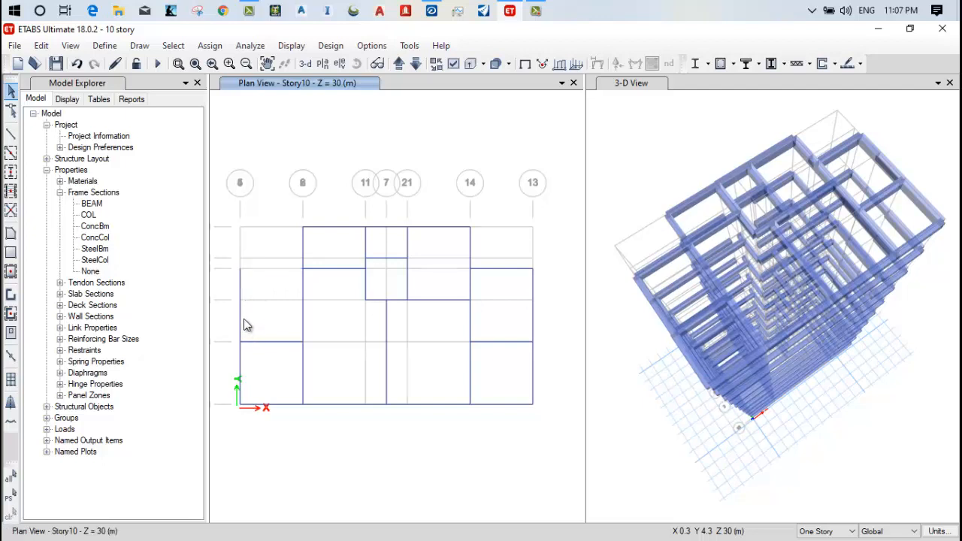
click(238, 309)
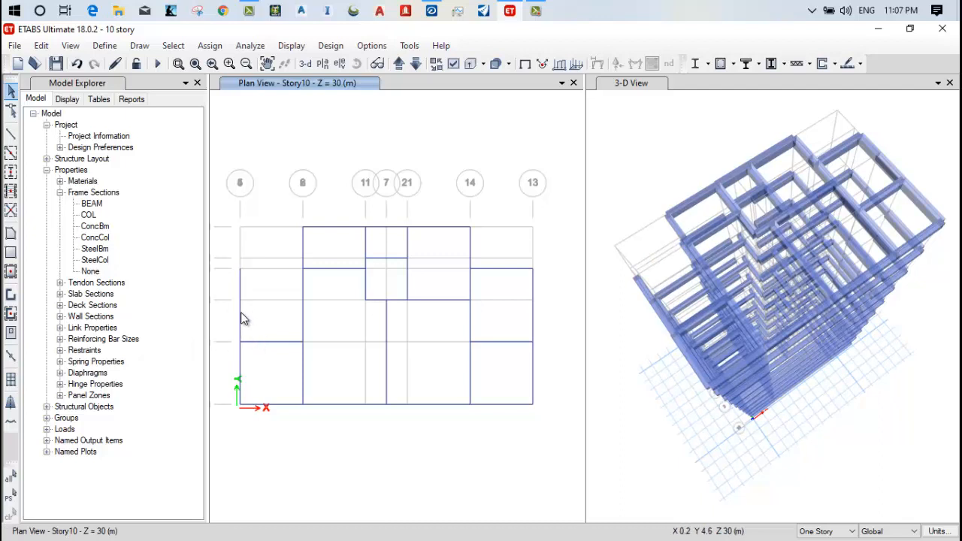
click(241, 323)
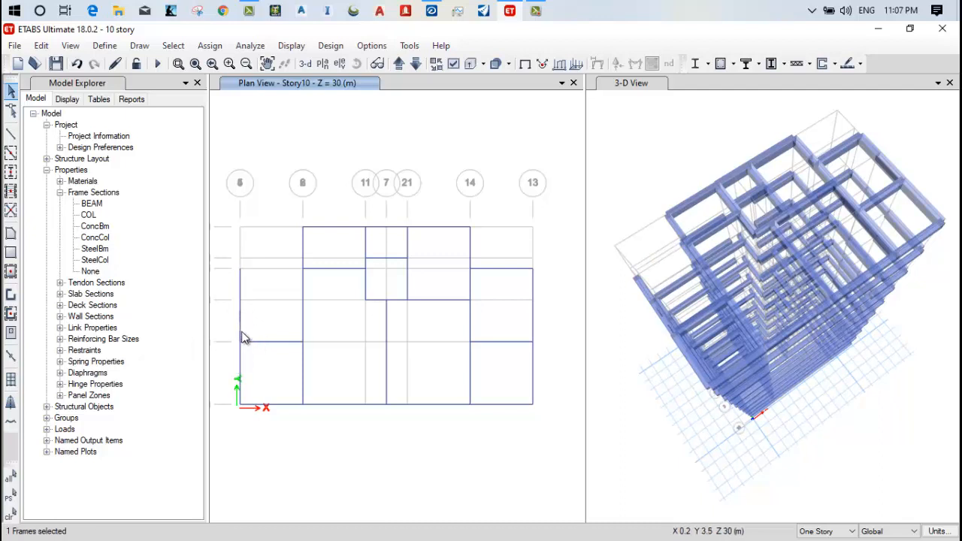
key(Delete)
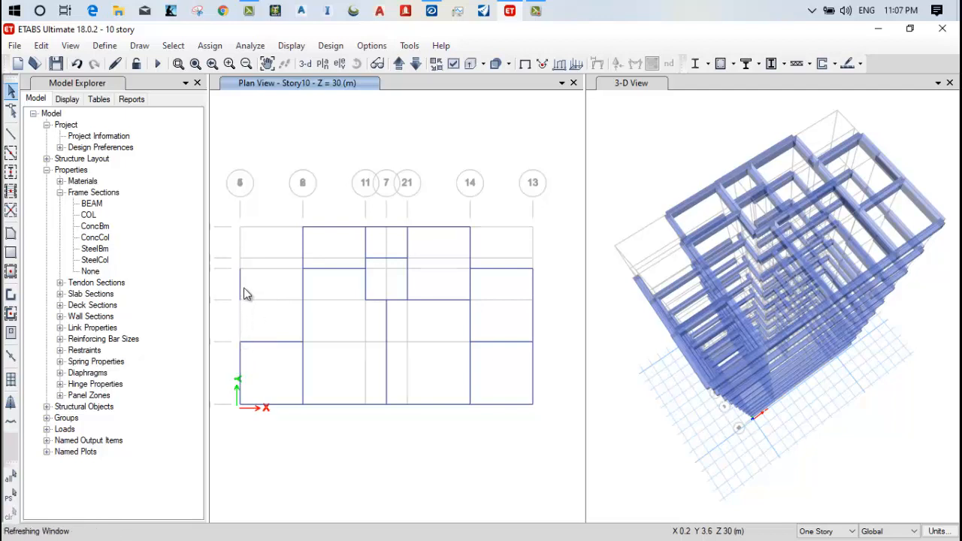
click(248, 343)
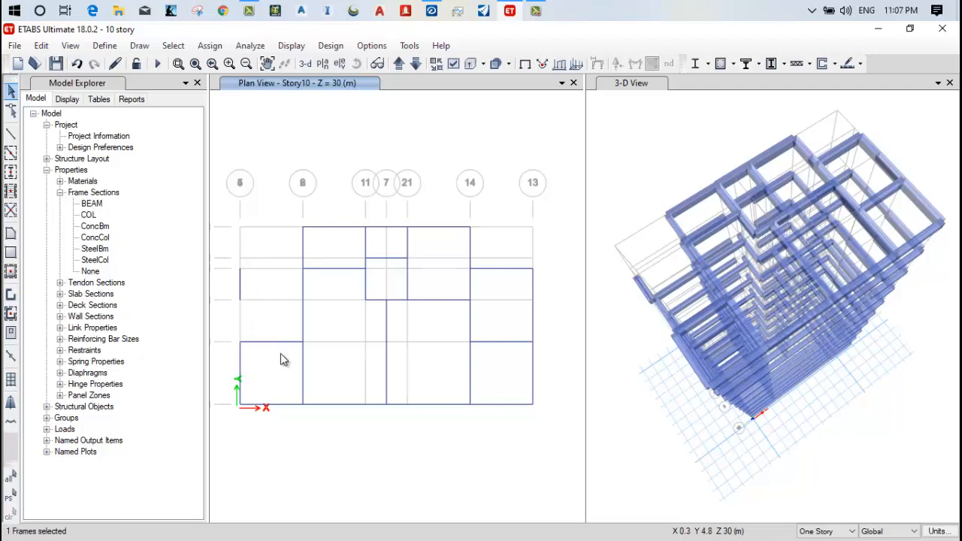
key(Delete)
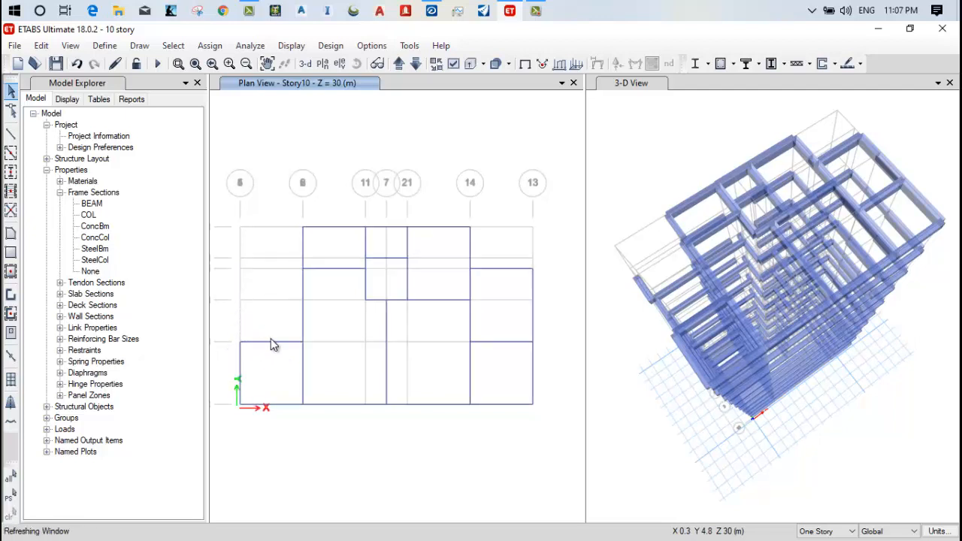
Delete the Story10 beams around the corner panel at the origin, on line 3, the X = 0 grid and the Y = 0 grid up to grid 2
click(271, 342)
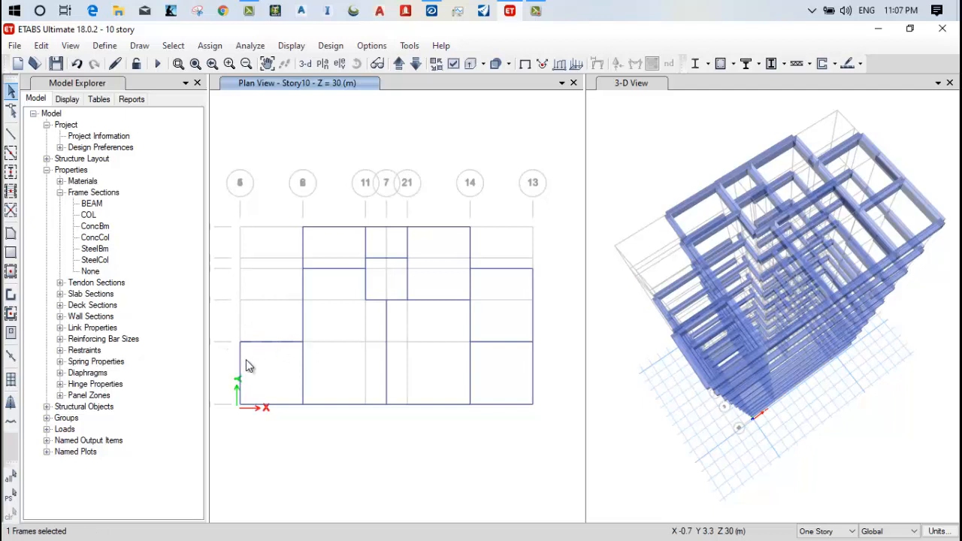
key(Delete)
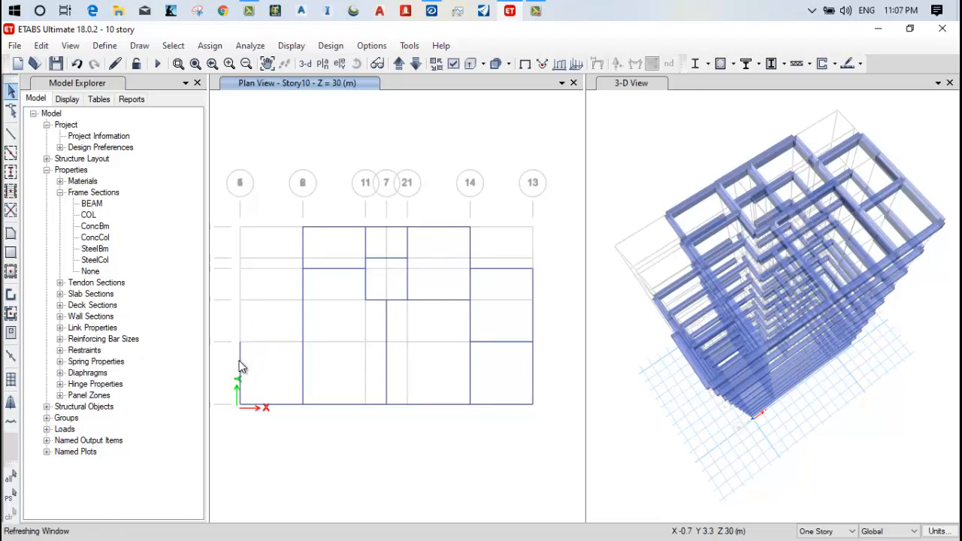
click(240, 366)
key(Delete)
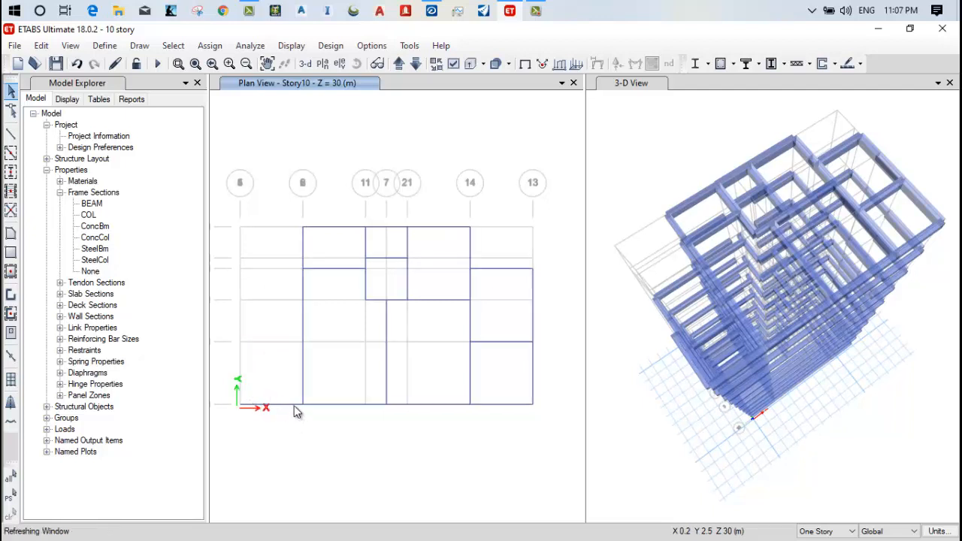
click(293, 405)
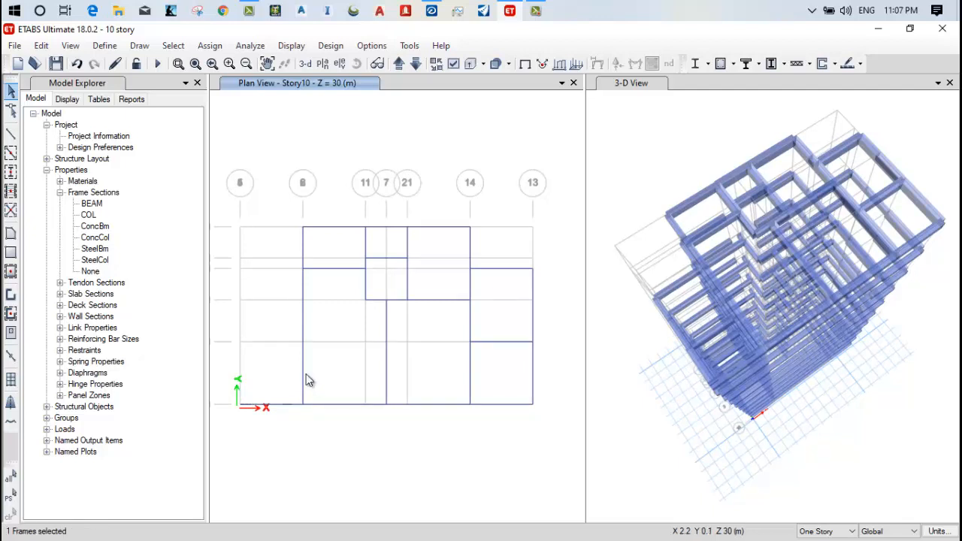
key(Delete)
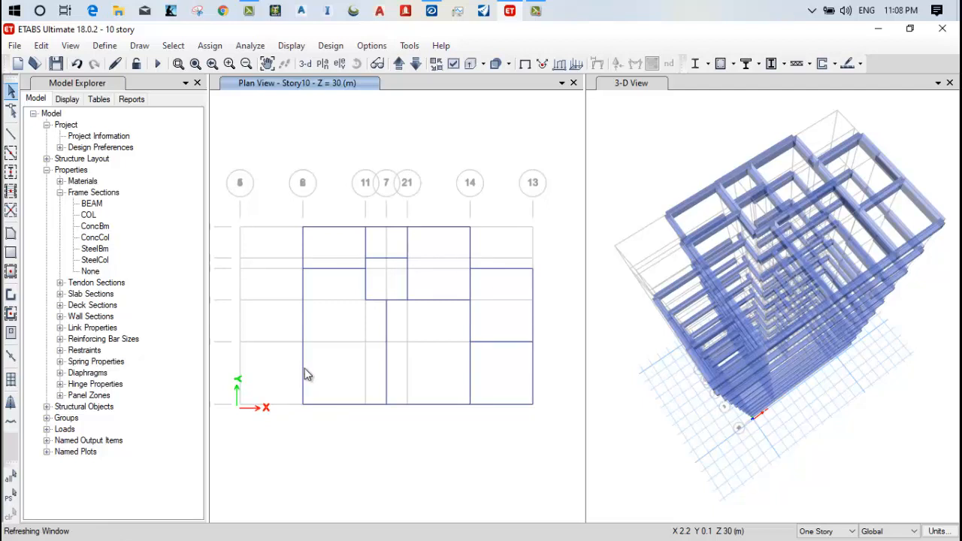
Delete the Story10 beams along grid 2 from the Y = 0 grid up to line 10
click(304, 323)
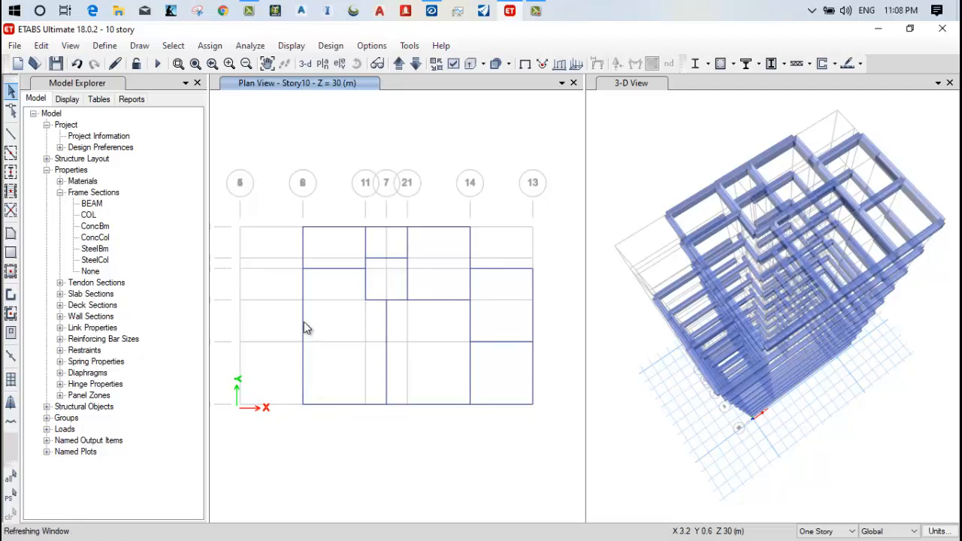
key(Delete)
click(303, 290)
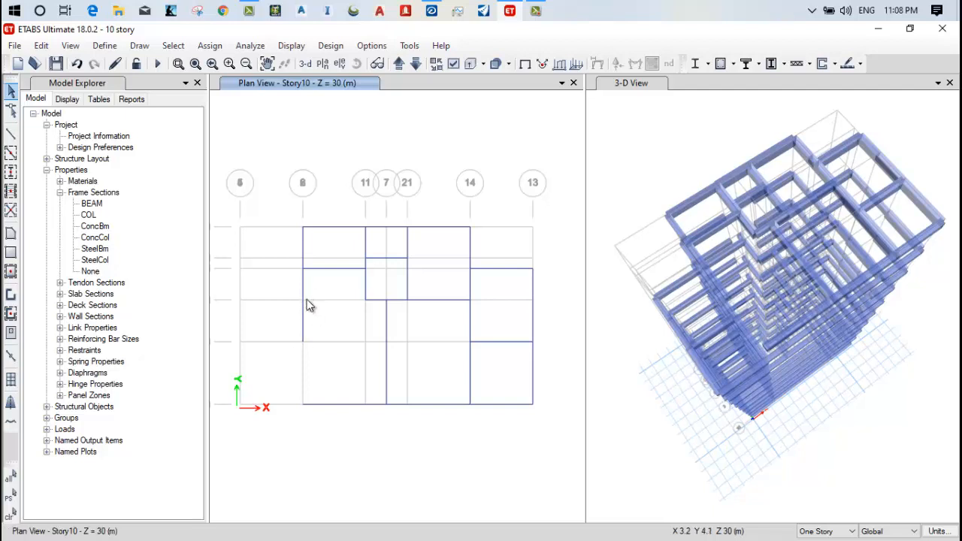
key(Delete)
click(303, 265)
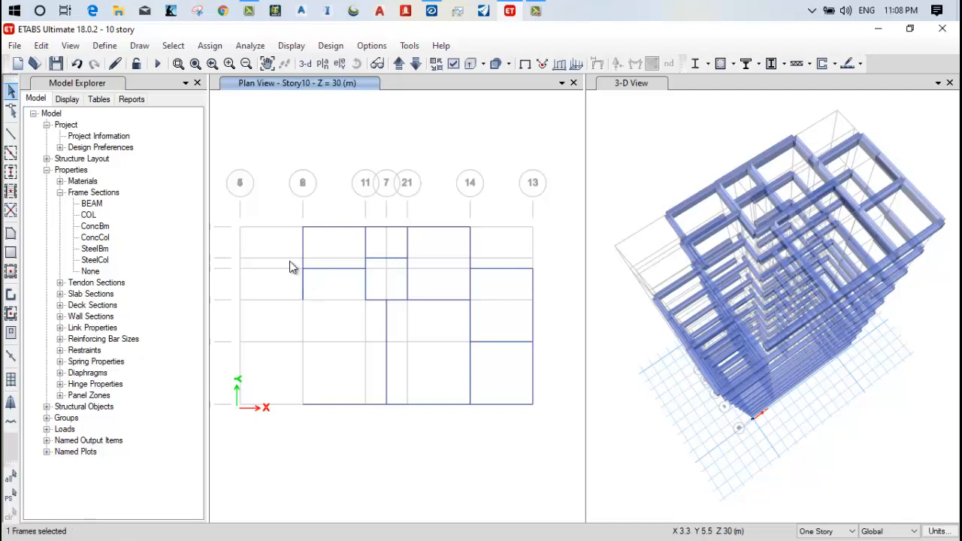
key(Delete)
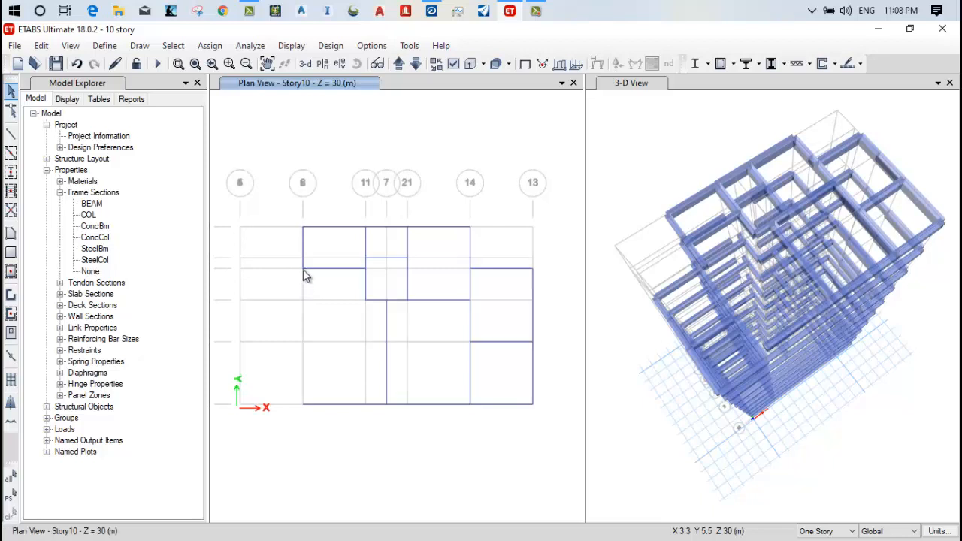
scroll(300, 293, up, 2)
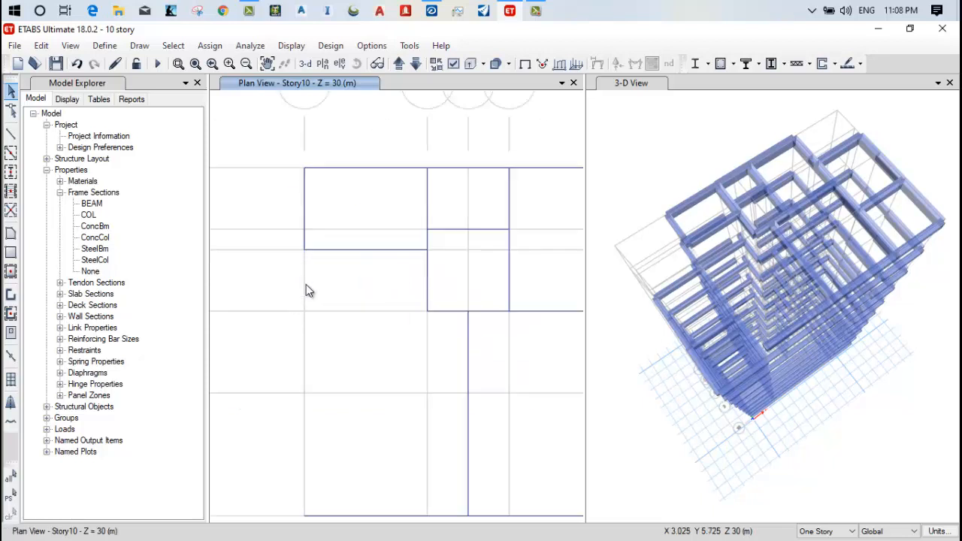
click(301, 257)
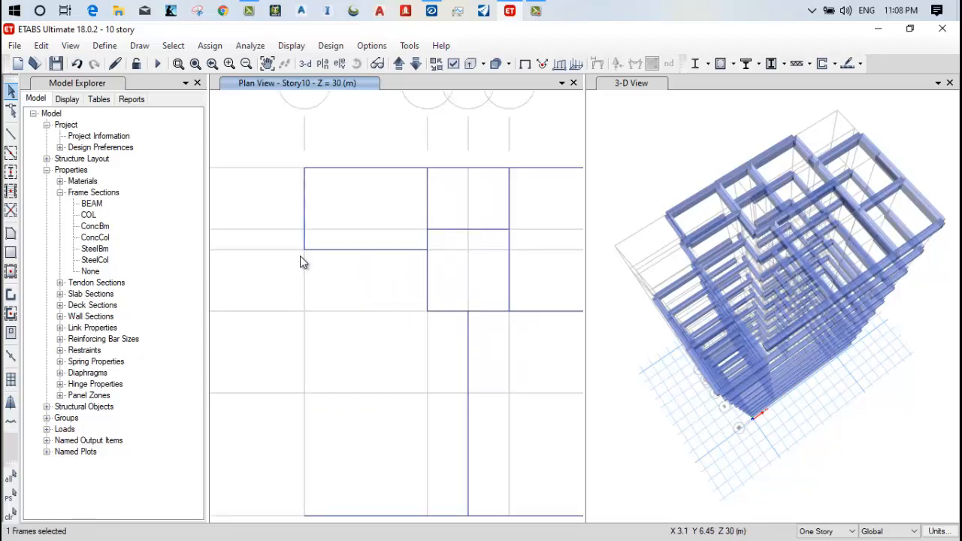
key(Delete)
click(316, 268)
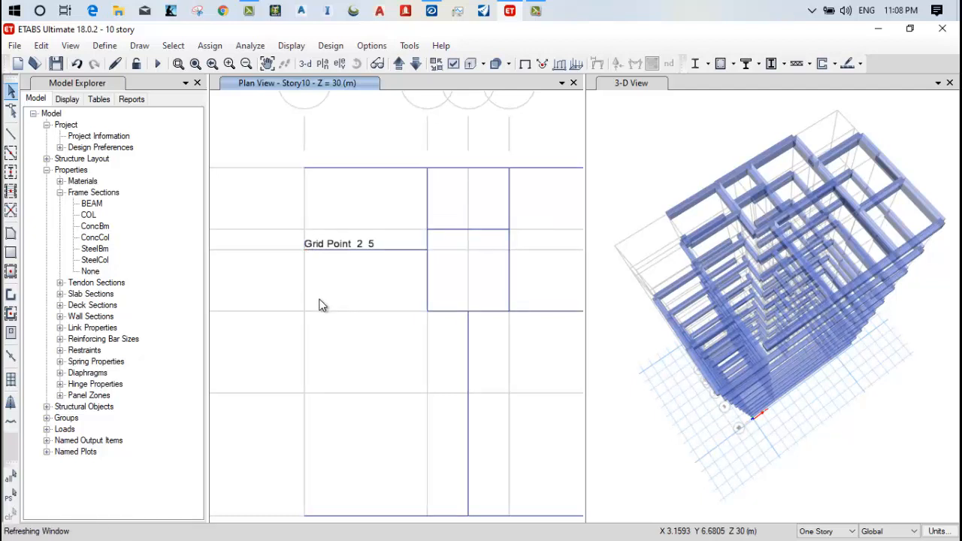
Try to redraw BEAM frames on Story10 along the X = 0 grid and on line 5 towards grid 2
scroll(323, 305, down, 3)
scroll(329, 296, up, 1)
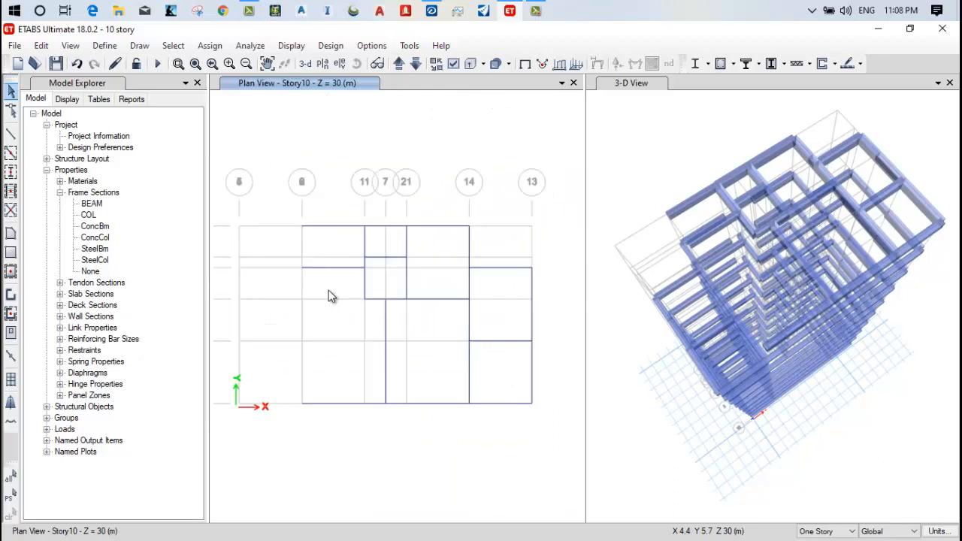
middle_drag(329, 296, 412, 252)
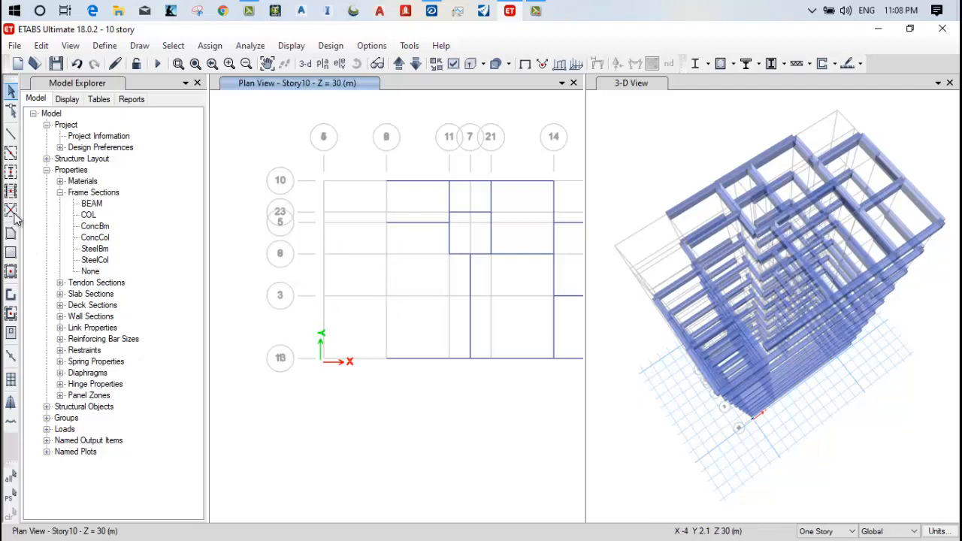
click(10, 153)
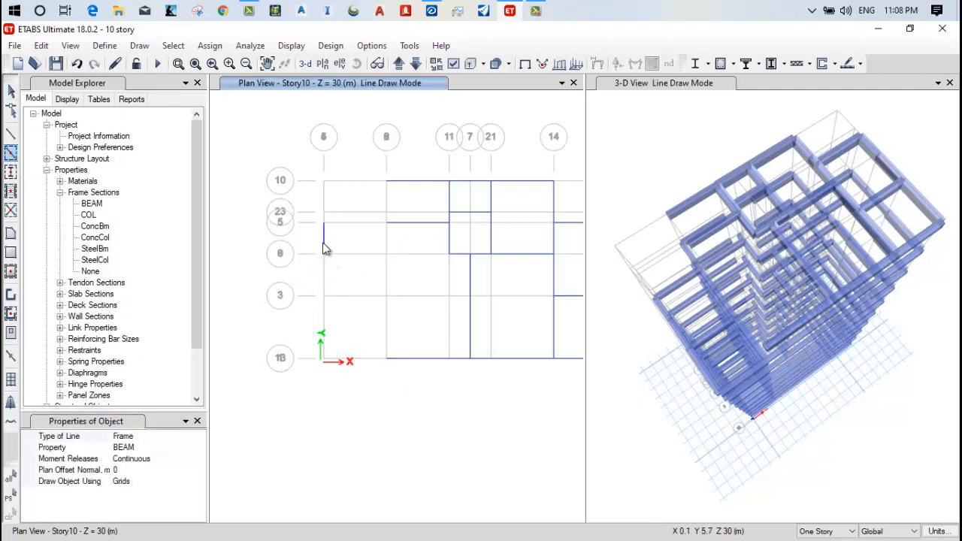
click(325, 280)
click(360, 229)
scroll(384, 226, up, 2)
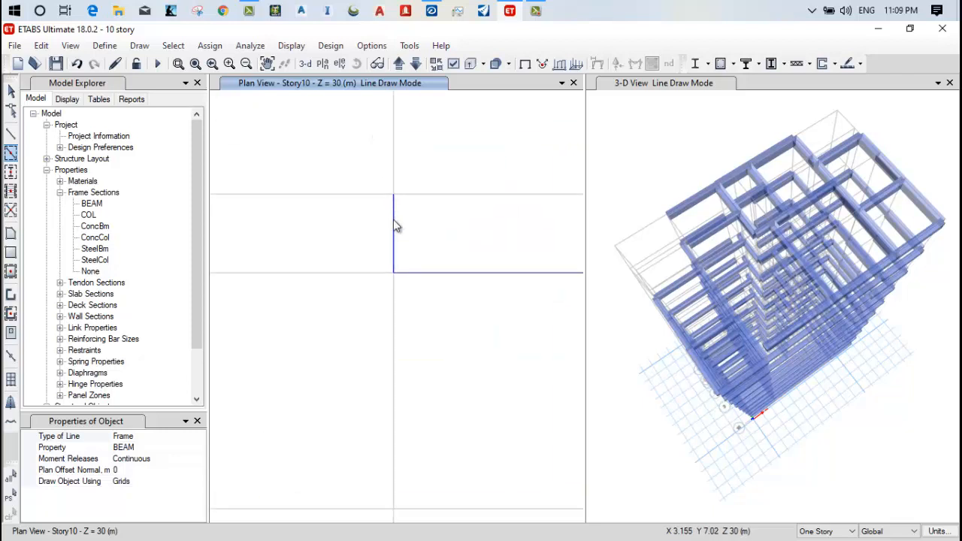
scroll(380, 302, down, 3)
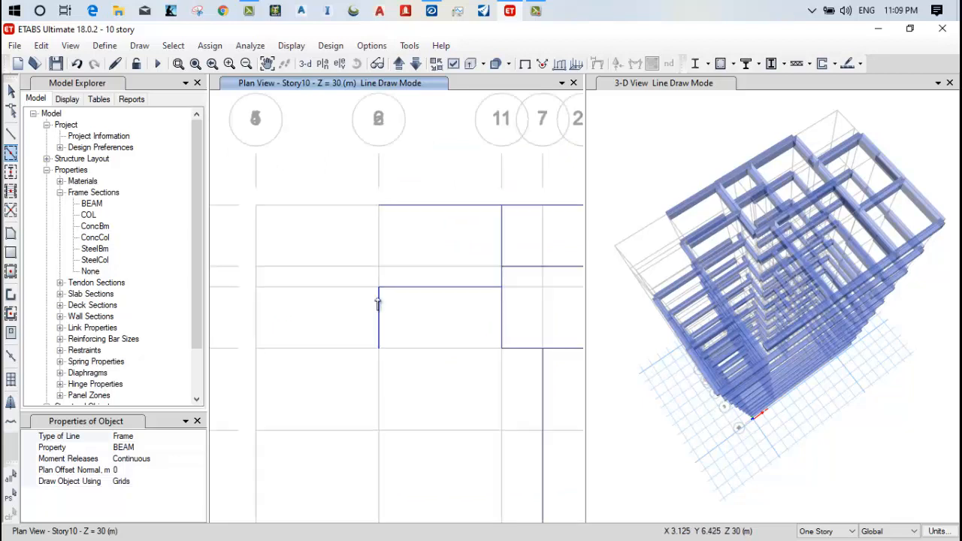
click(11, 91)
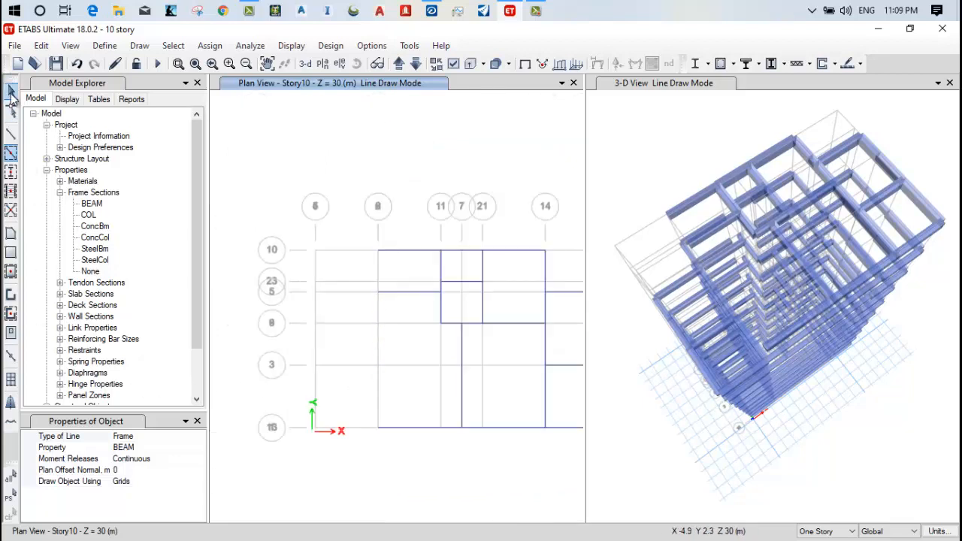
Examine the beam layout in the Story9 plan view and return to the Story10 plan
click(323, 63)
click(397, 226)
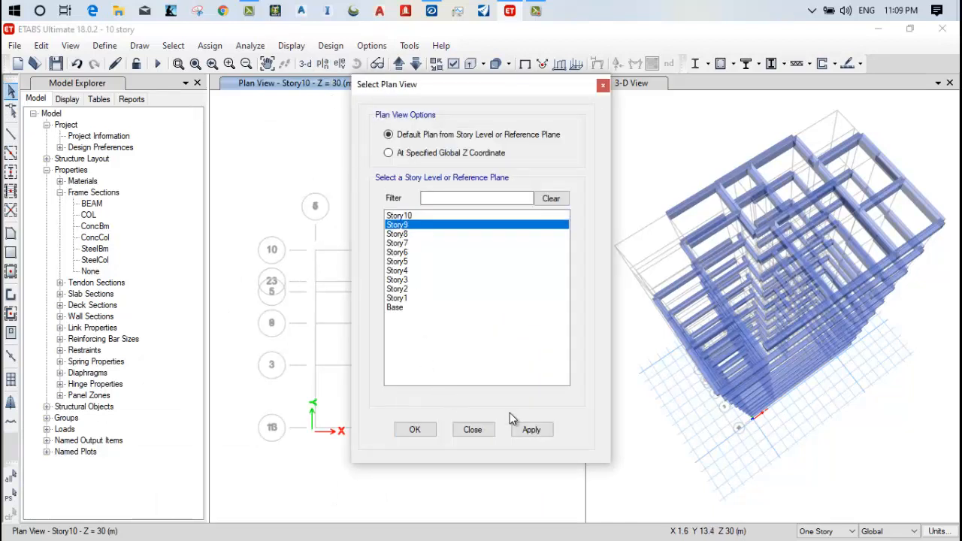
click(530, 428)
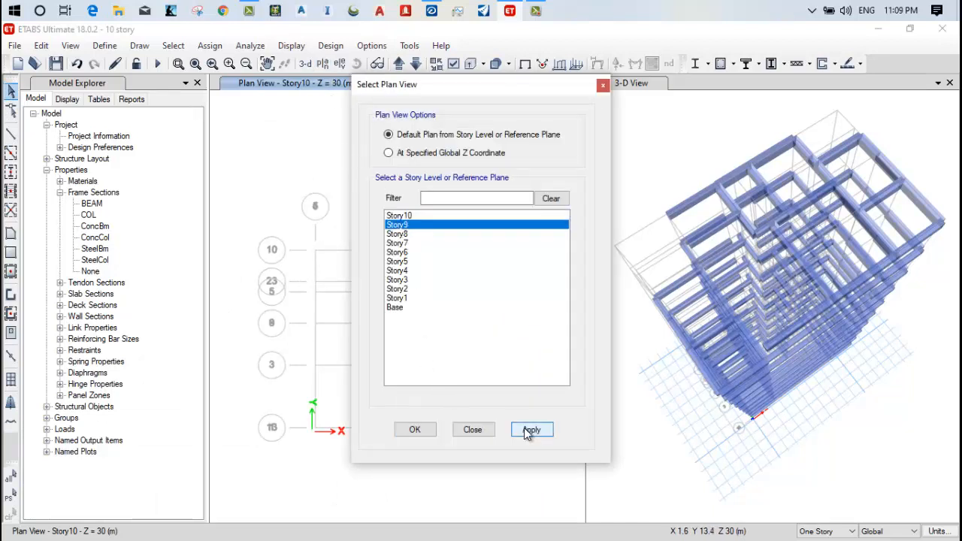
click(416, 433)
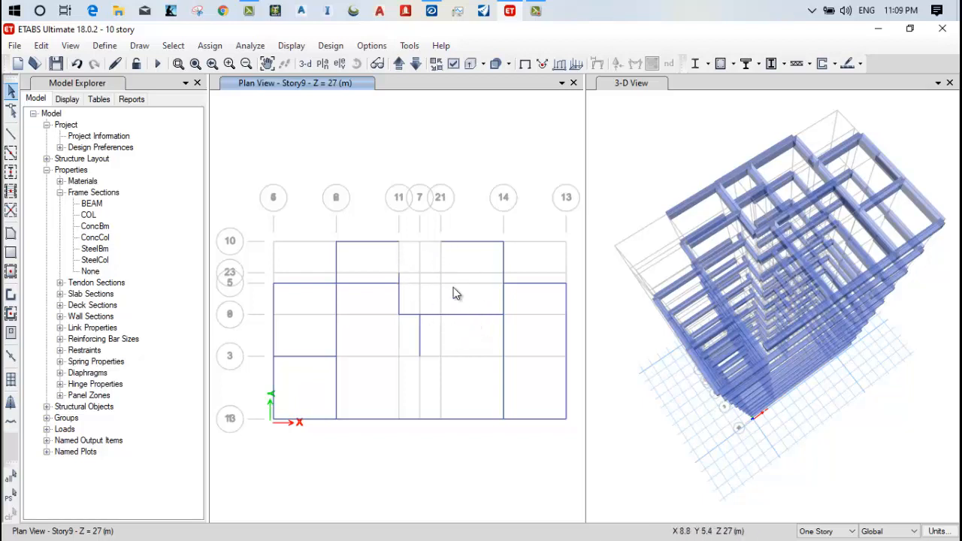
click(322, 63)
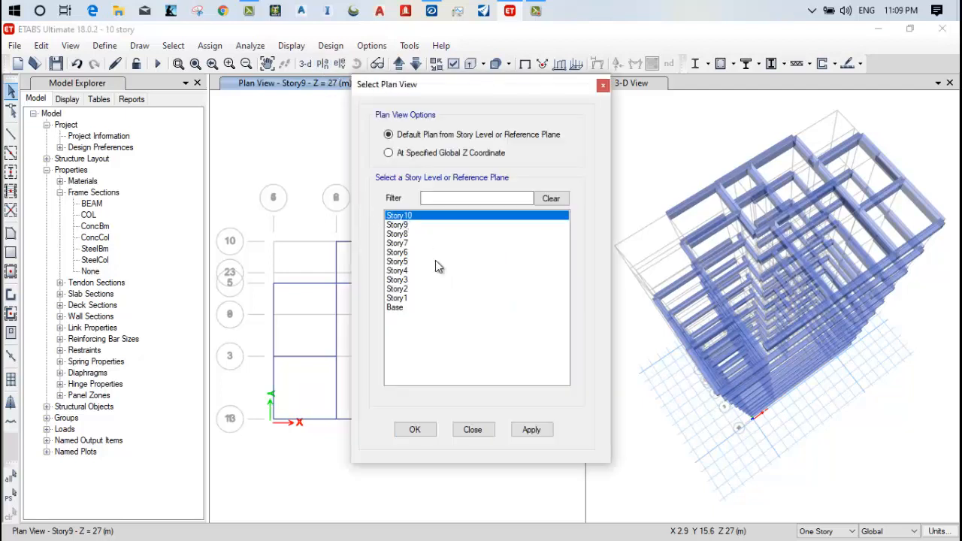
click(532, 430)
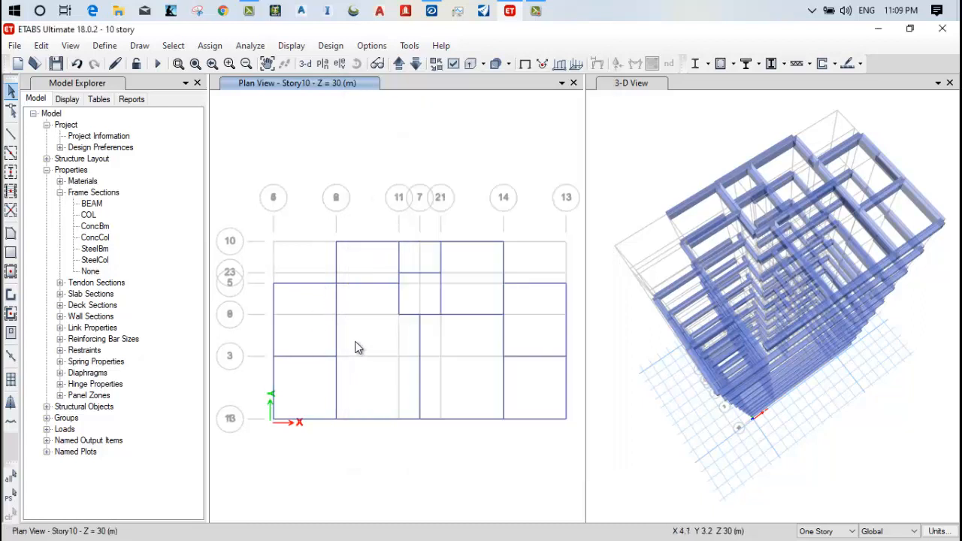
Delete the Story10 beams on lines 5 and 10 between grids 2 and 11, and select the beam on grid 11 ending at line 9
click(376, 285)
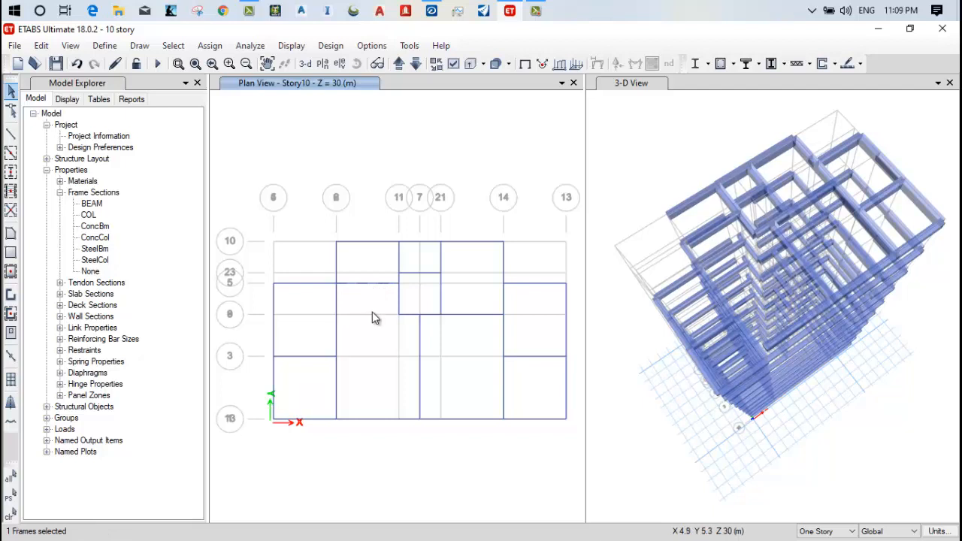
click(369, 283)
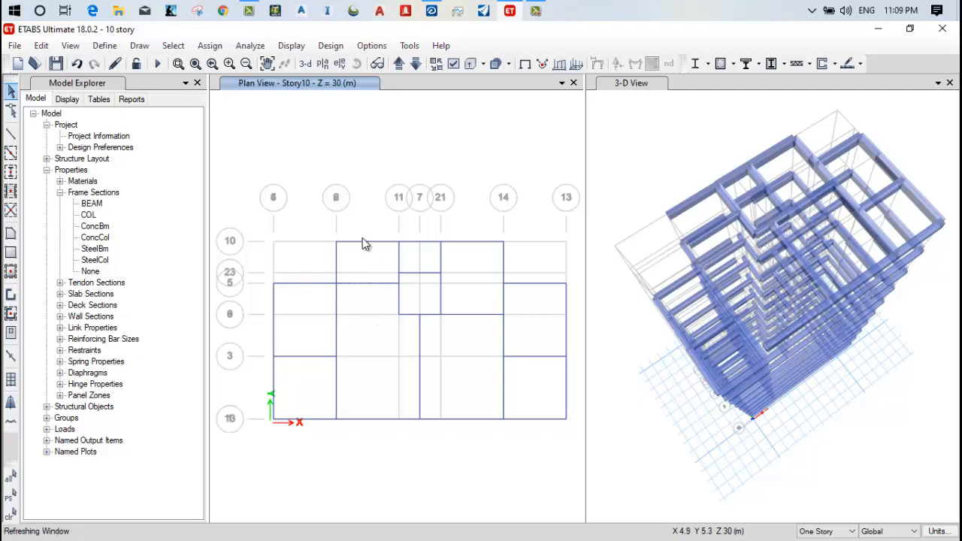
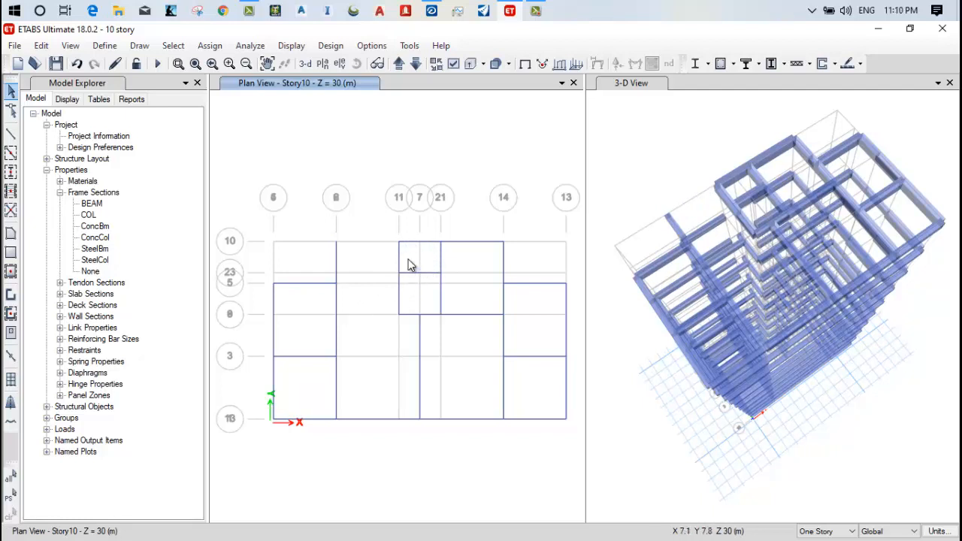
click(399, 308)
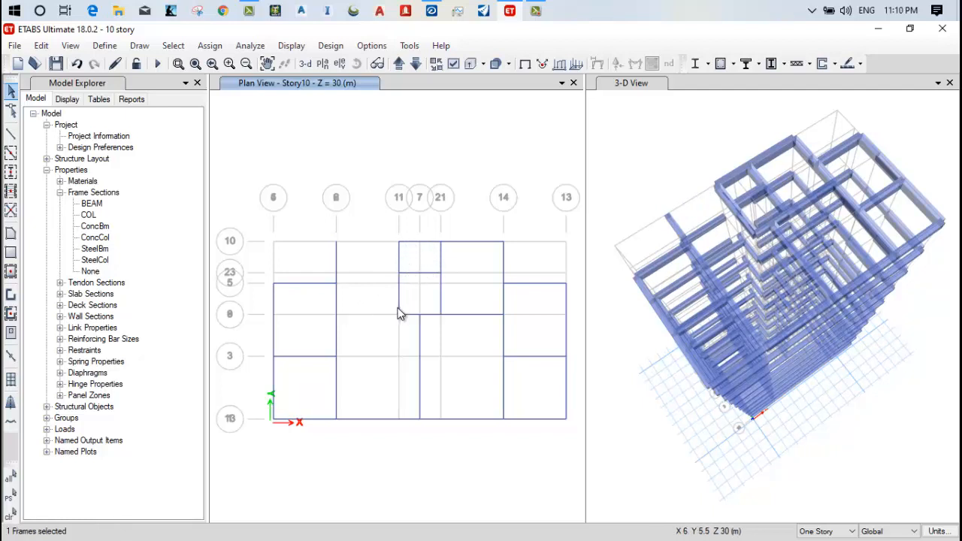
Delete the beams along grid line 11 between grid lines 10 and 8 in the Story10 plan
key(Delete)
click(400, 313)
key(Delete)
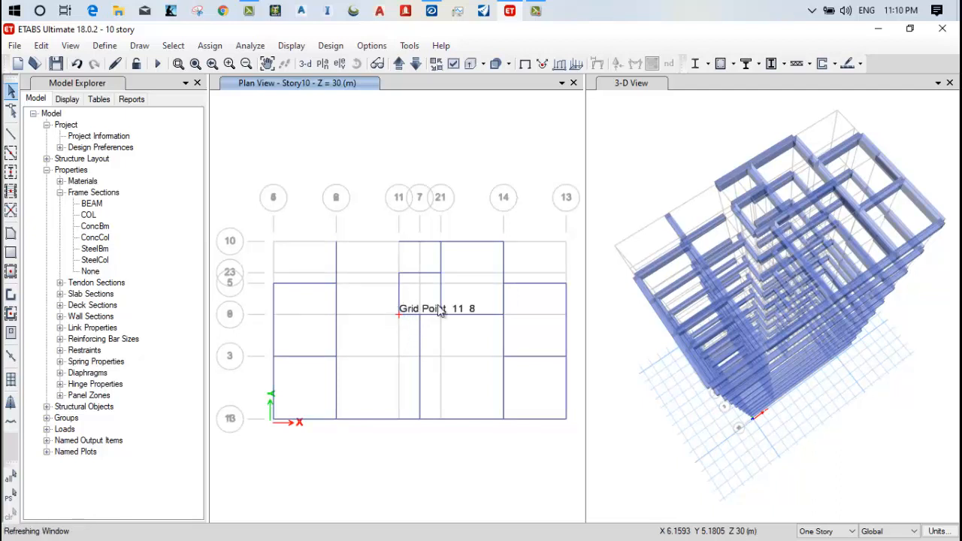
click(400, 278)
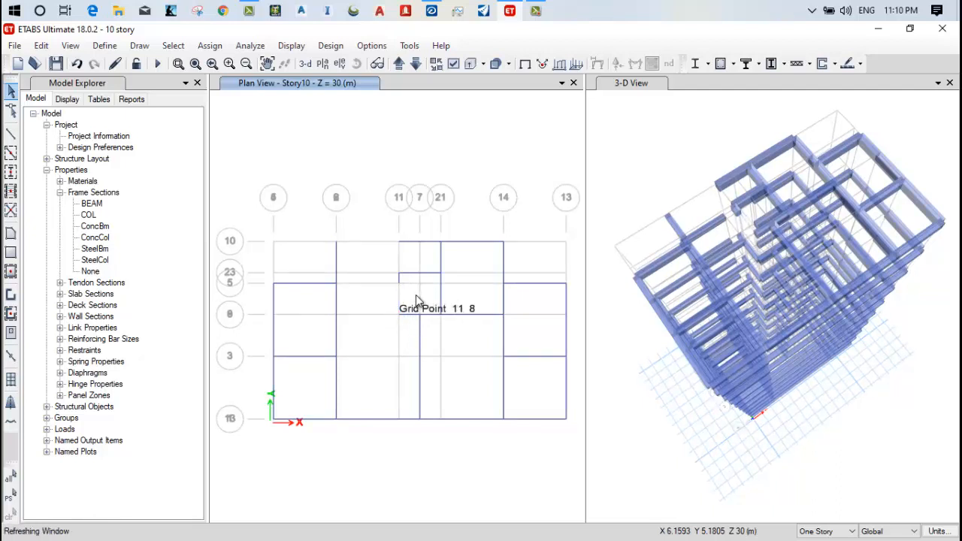
key(Delete)
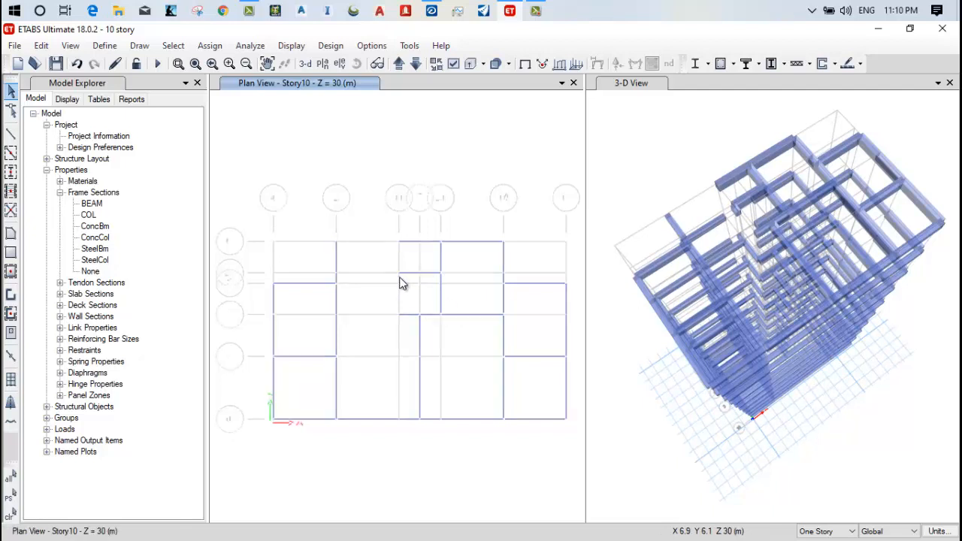
Delete the beam on grid line 23 between 11 and 21, and the beams along grid line 21 between 10 and 8
click(440, 301)
key(ctrl+q)
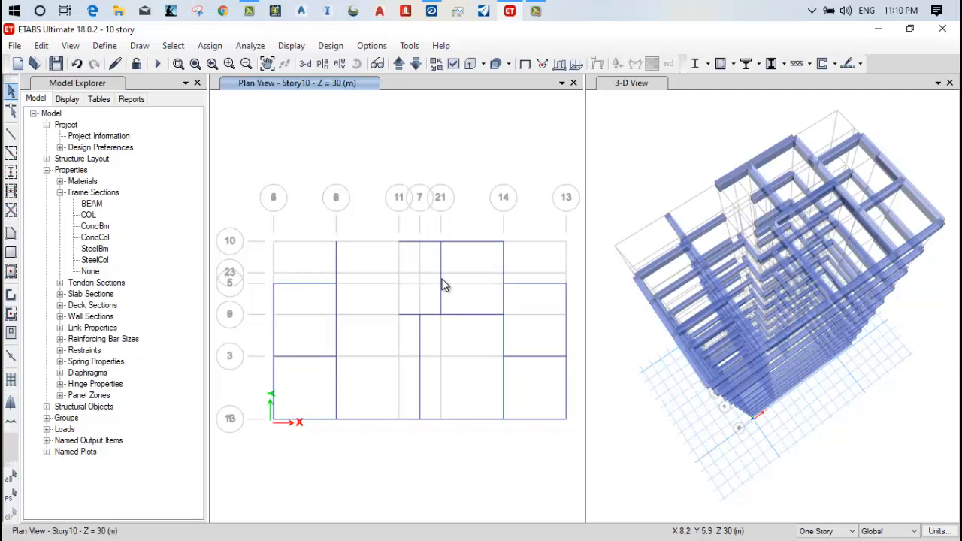
click(444, 284)
key(Delete)
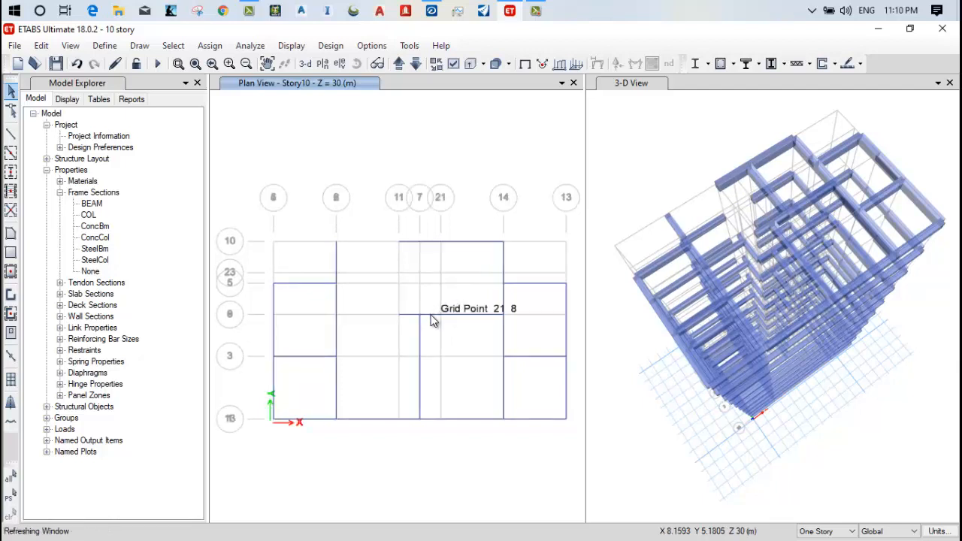
click(419, 329)
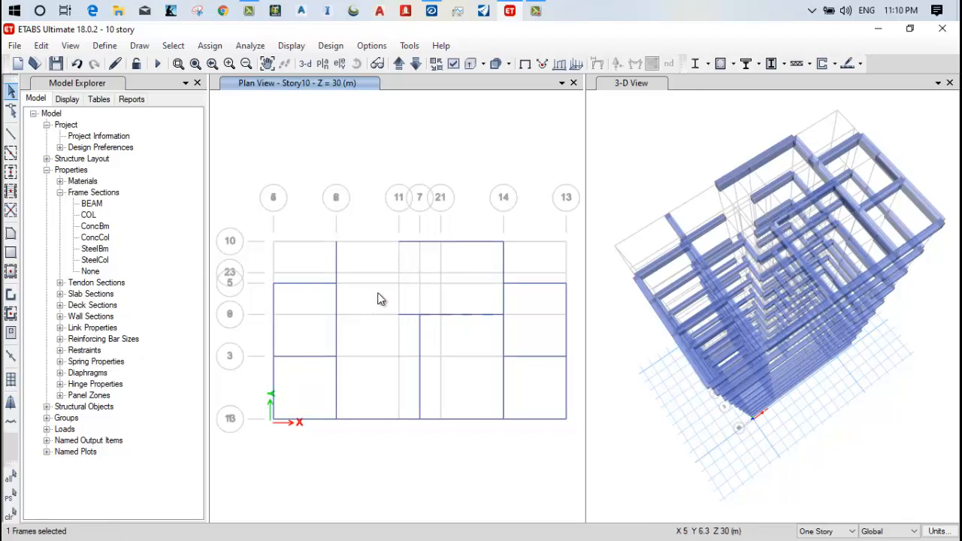
Draw BEAM frames along grid lines 10 and 5 in the bay ending at grid 11, and along grid 11 from 23 to 8
click(11, 153)
click(366, 243)
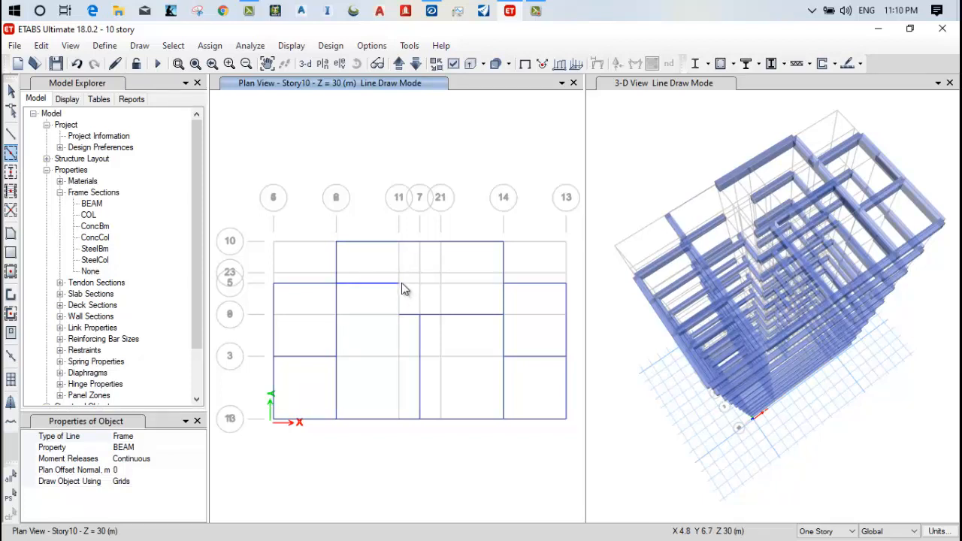
scroll(401, 285, up, 3)
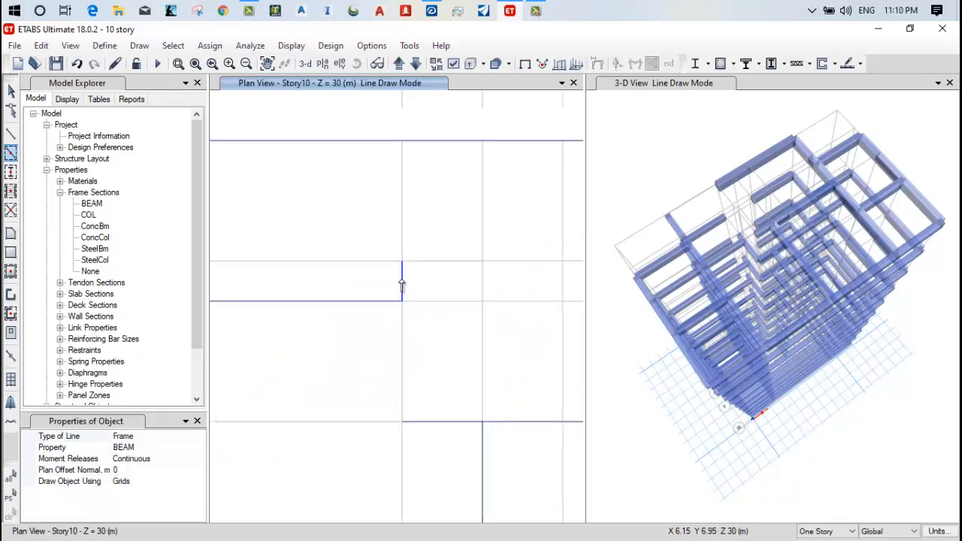
scroll(405, 360, down, 2)
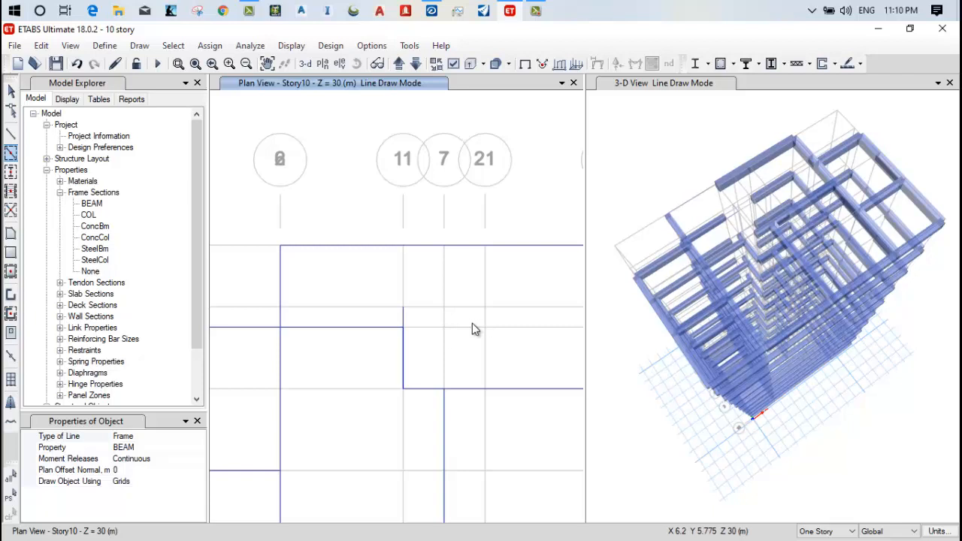
scroll(481, 324, down, 2)
scroll(484, 324, up, 2)
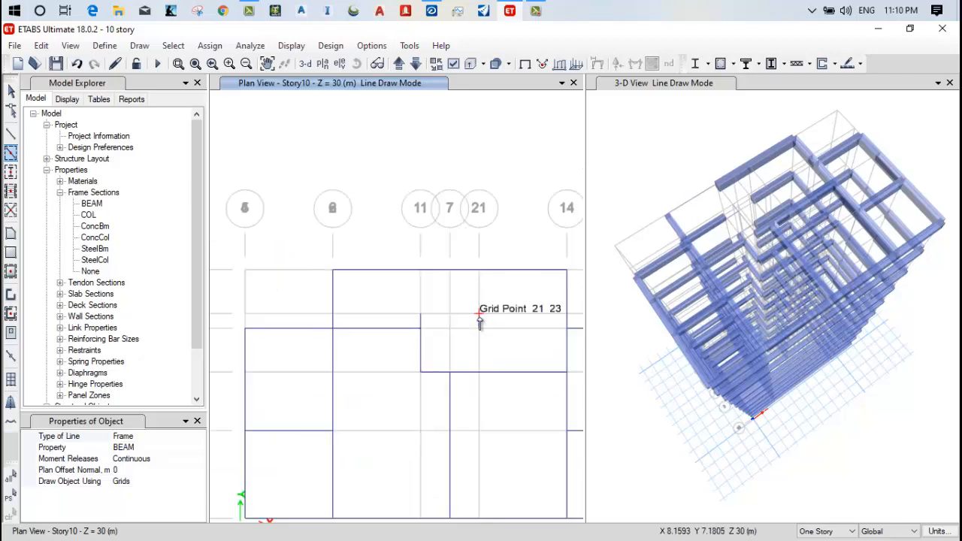
Draw BEAM frames along grid line 21 from 23 to 8, and along grid line 5 between 21 and 14
click(479, 316)
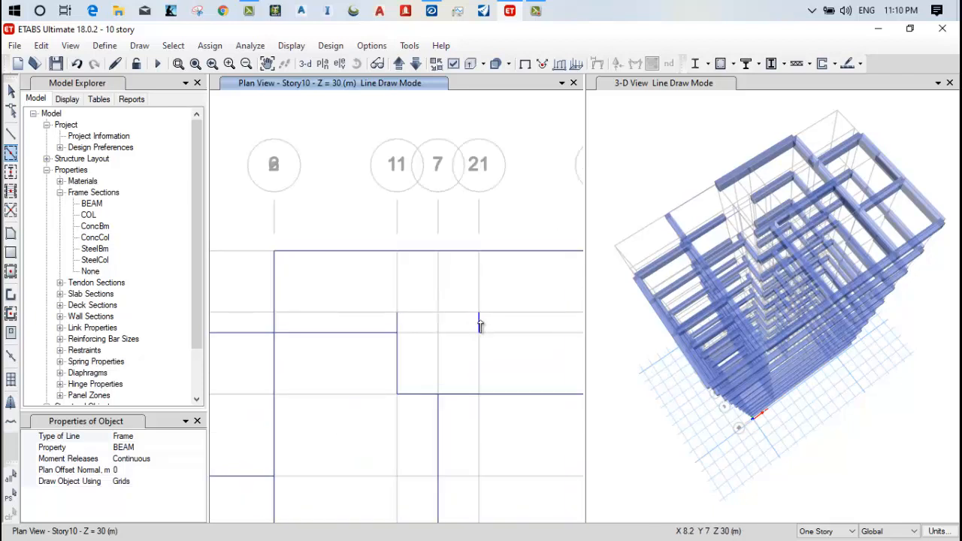
click(478, 378)
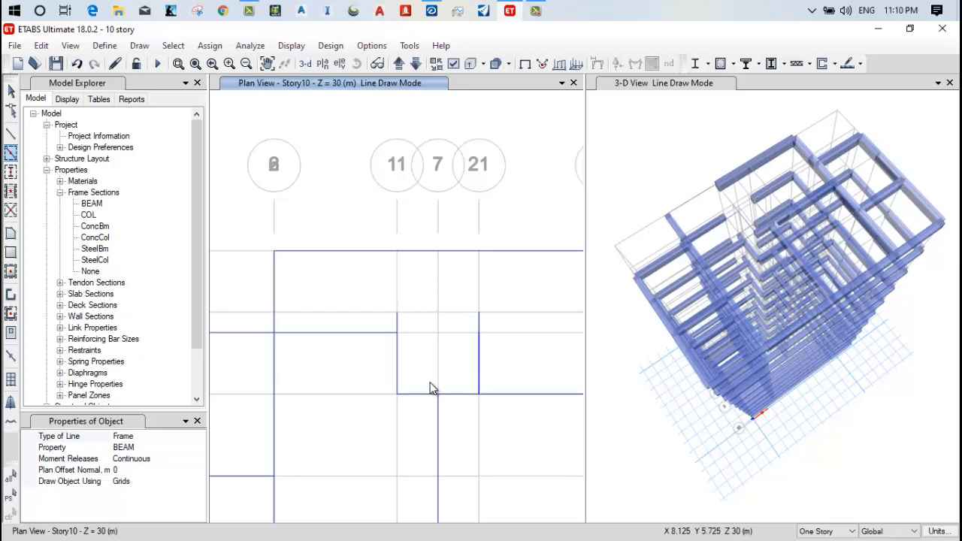
scroll(485, 383, down, 2)
scroll(486, 378, up, 1)
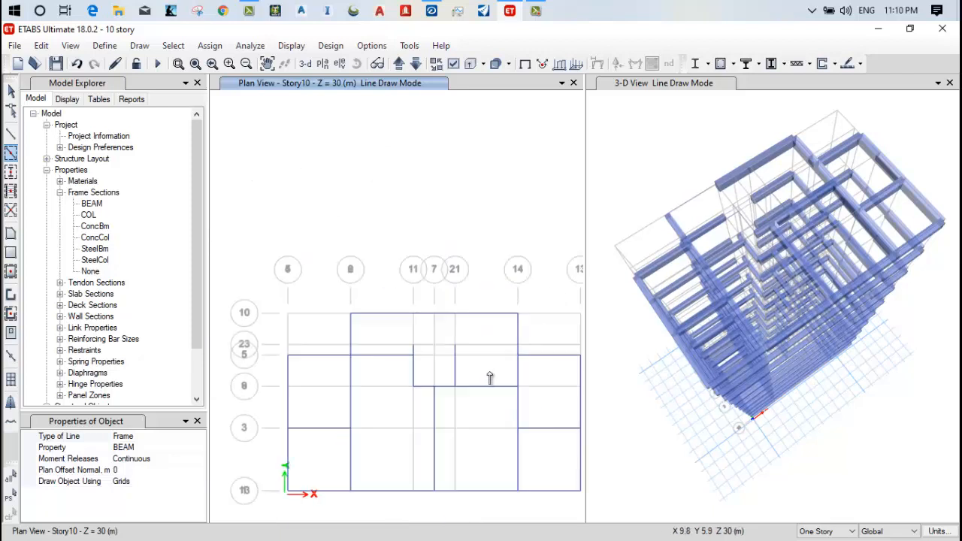
scroll(492, 358, up, 1)
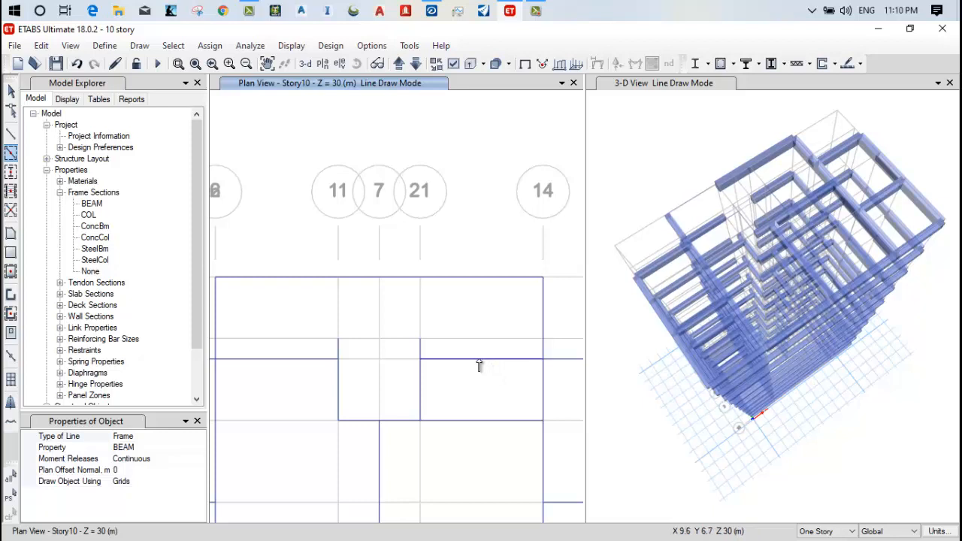
scroll(479, 366, down, 1)
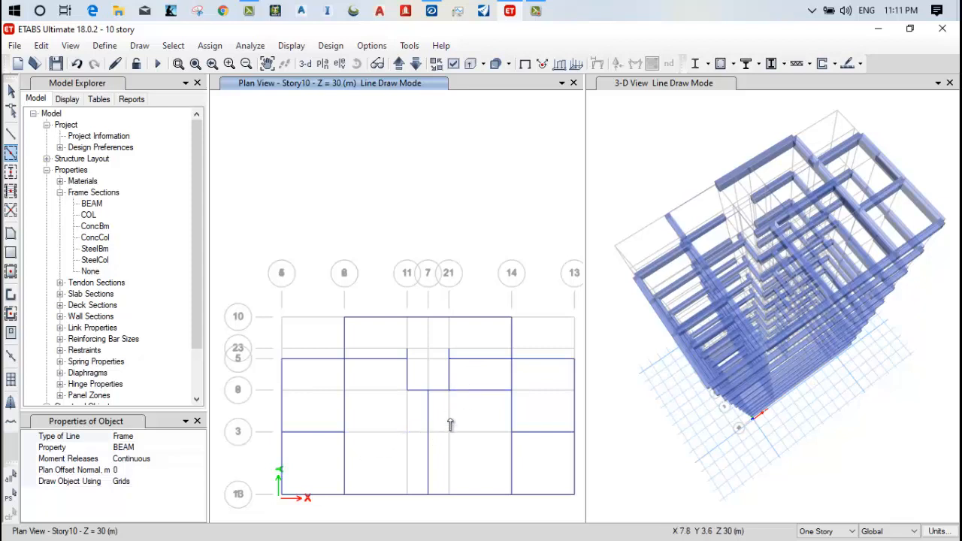
key(Escape)
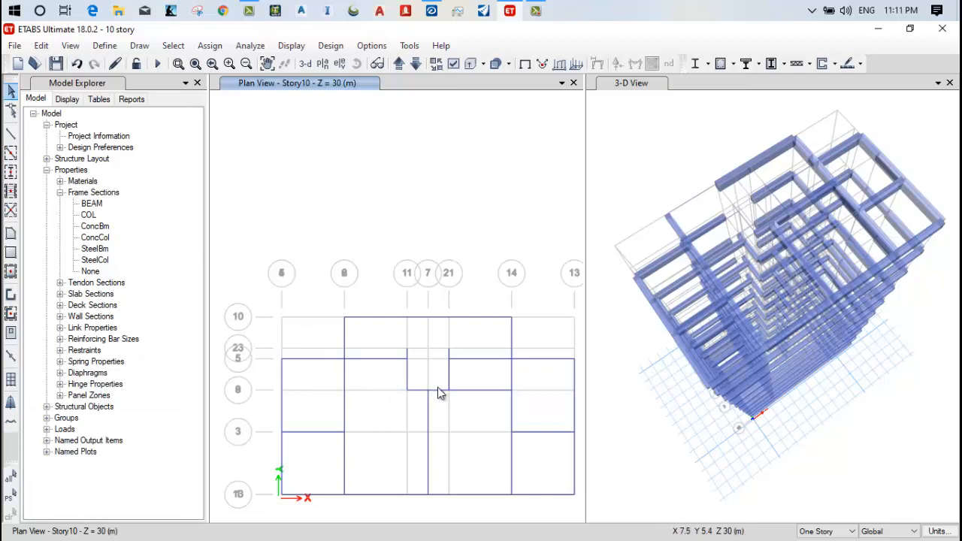
Delete the beam on grid line 8 between 21 and 14, and the beams along grid line 7 below grid 8
click(465, 392)
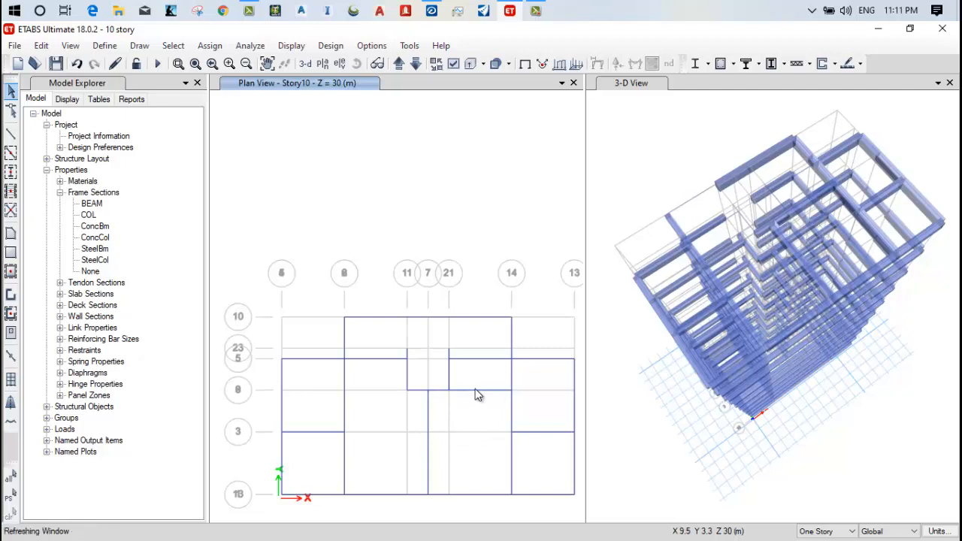
click(426, 414)
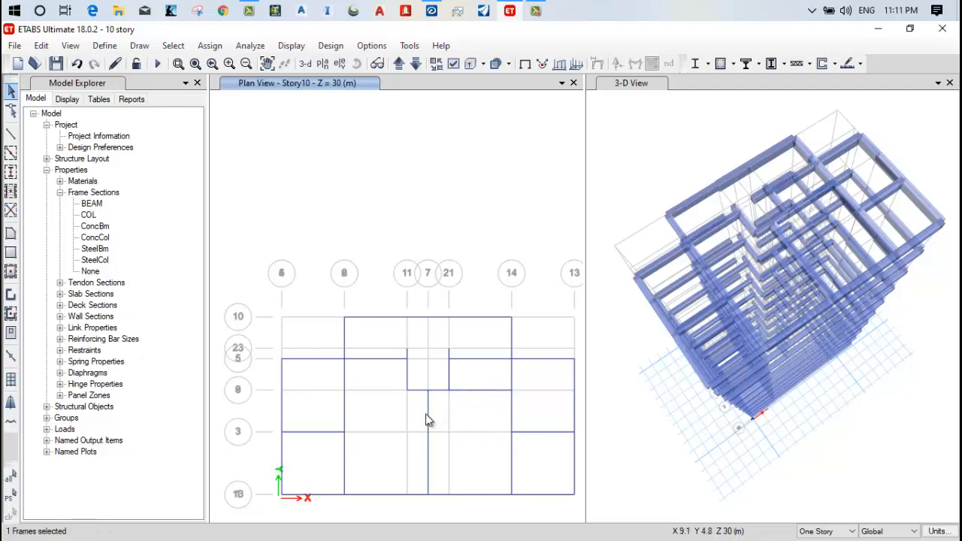
key(Delete)
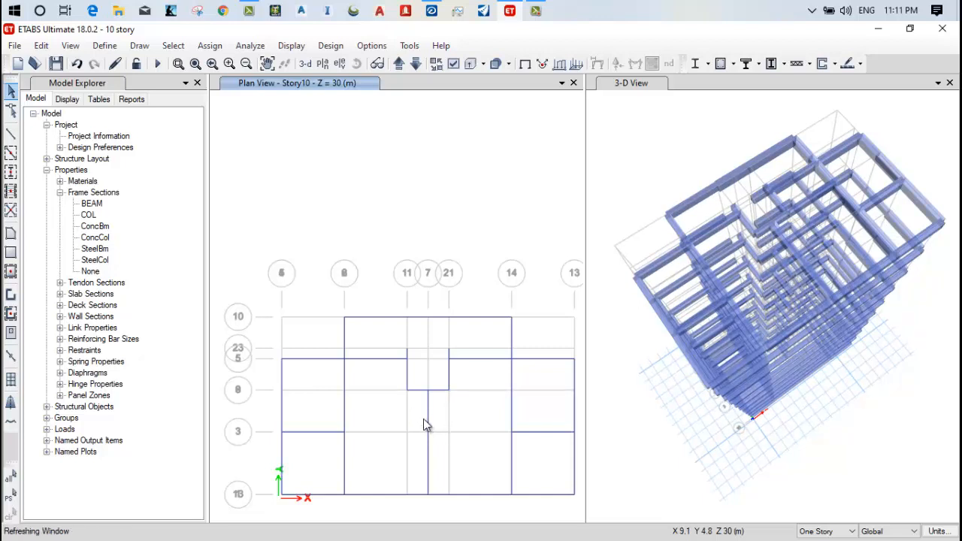
click(427, 421)
key(Delete)
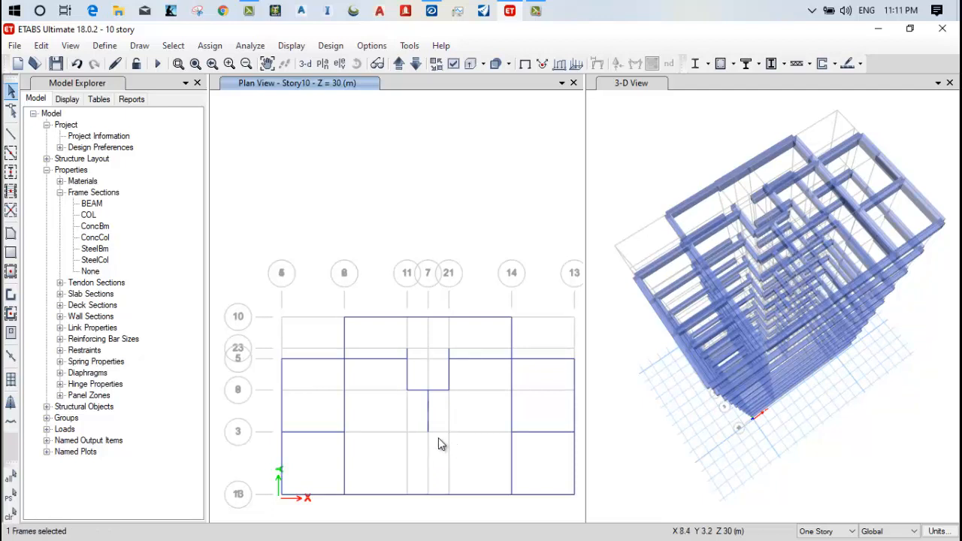
key(Delete)
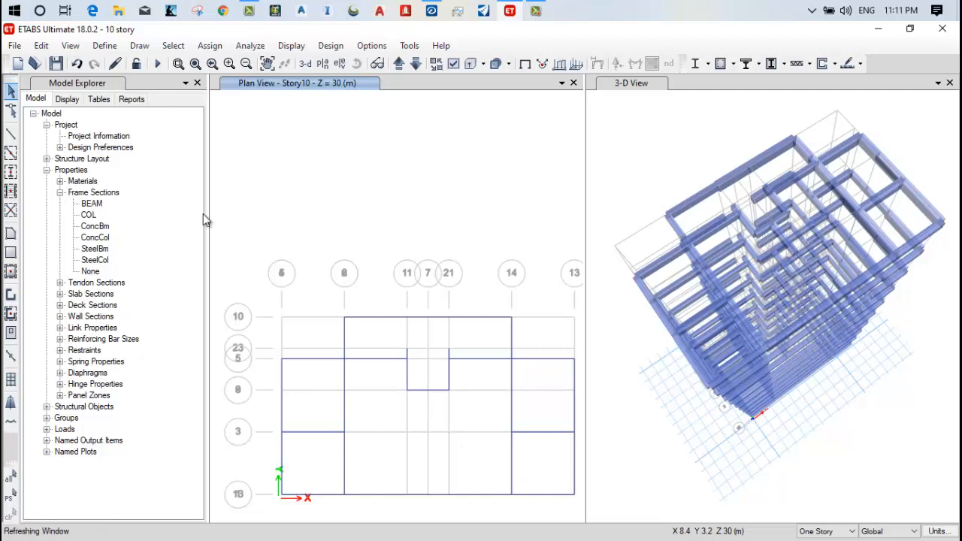
Try to draw BEAM frames along grid line 7 from grid line 8 down to the plan's lower edge
click(10, 152)
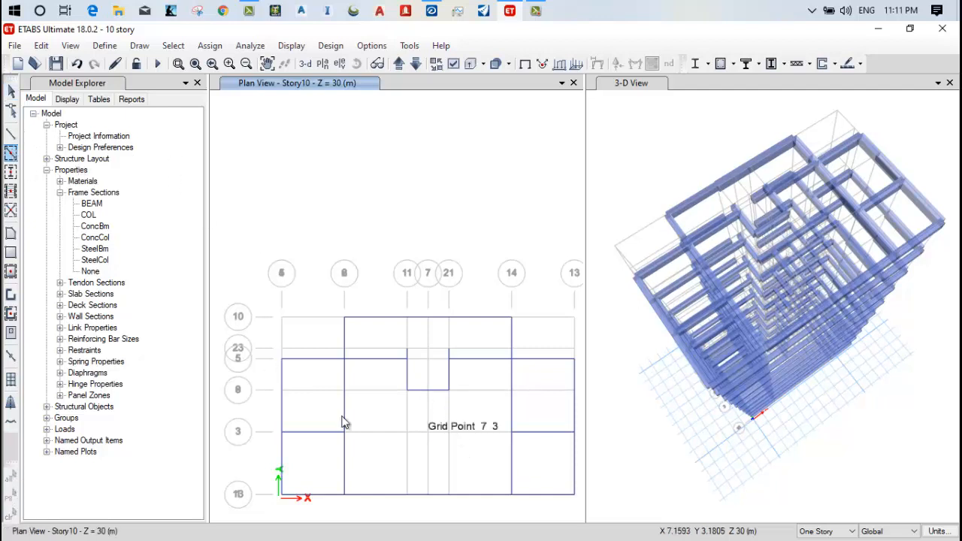
click(429, 415)
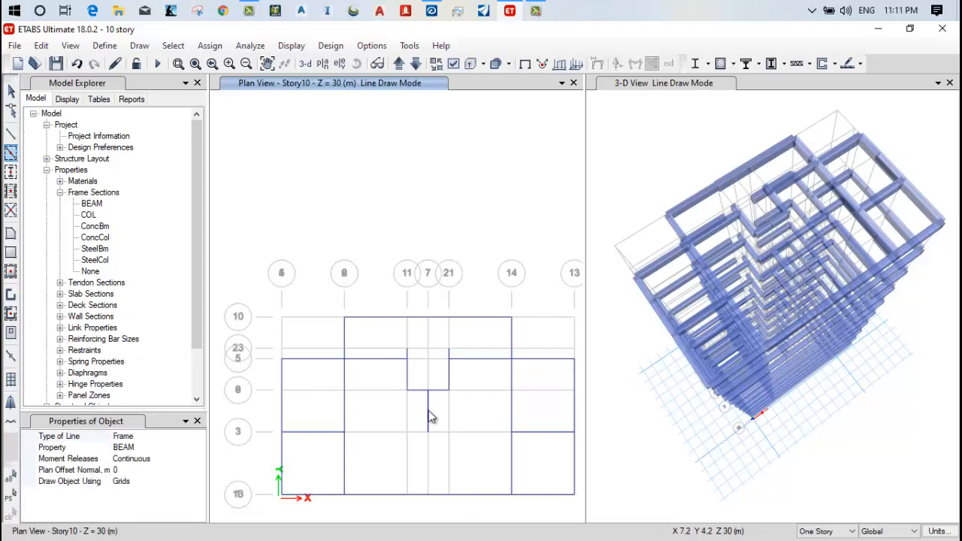
click(428, 456)
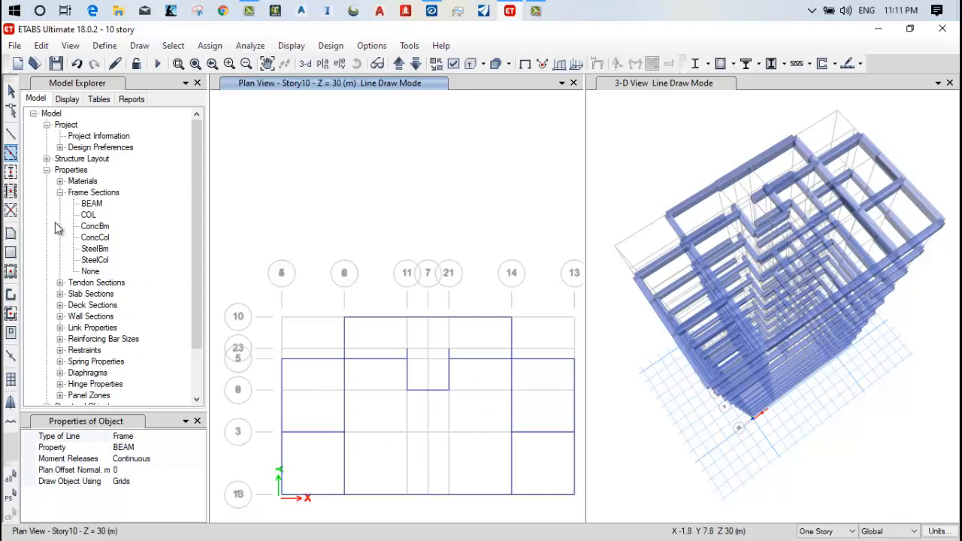
Undo the beam deletions on grid line 8 between 21 and 14 and along grid line 7
click(11, 93)
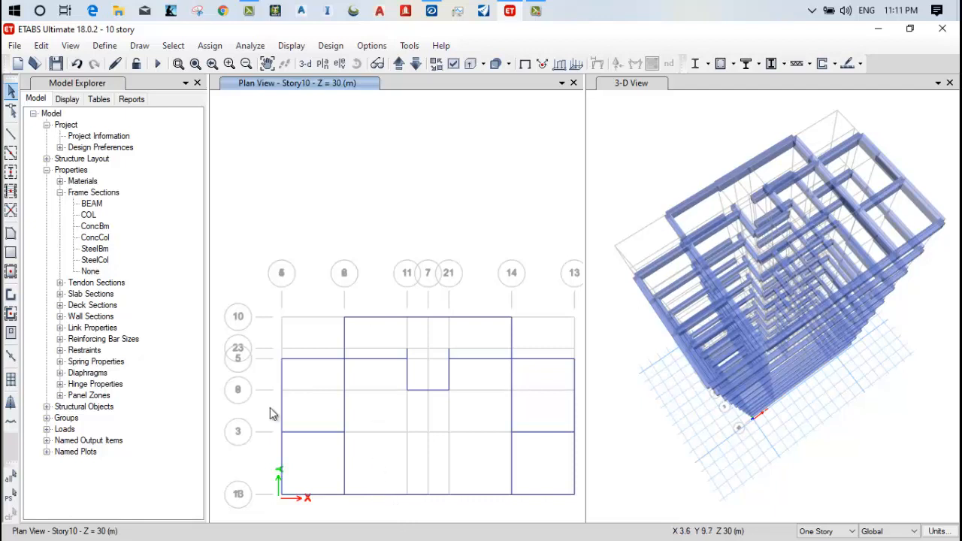
click(370, 494)
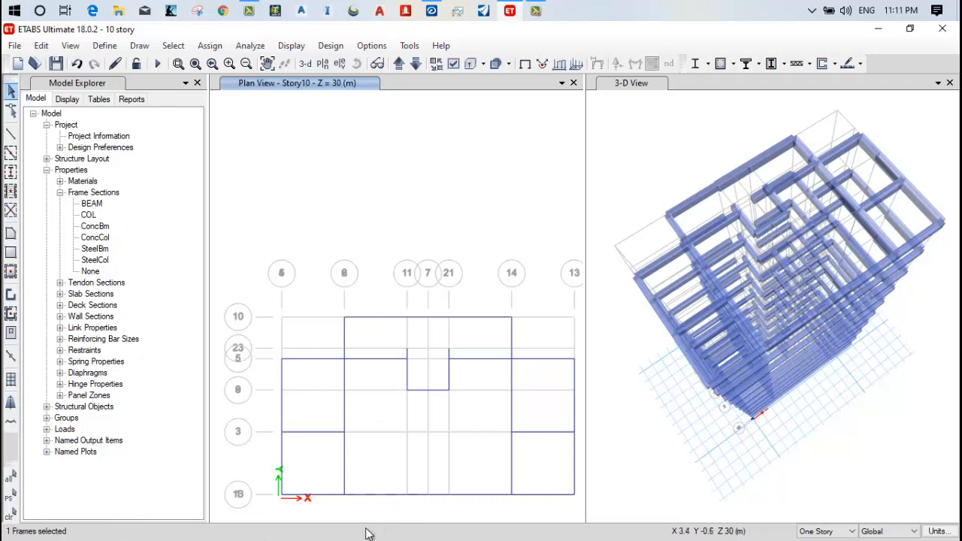
click(420, 493)
key(ctrl+z)
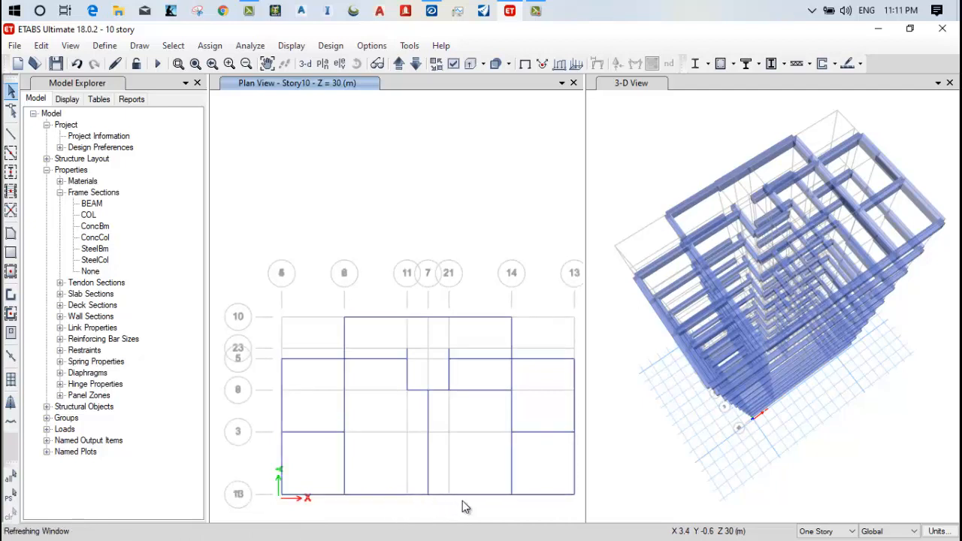
Delete the beams on the plan's lower edge between grid lines 11 and 7 and between grid lines 21 and 14
click(475, 496)
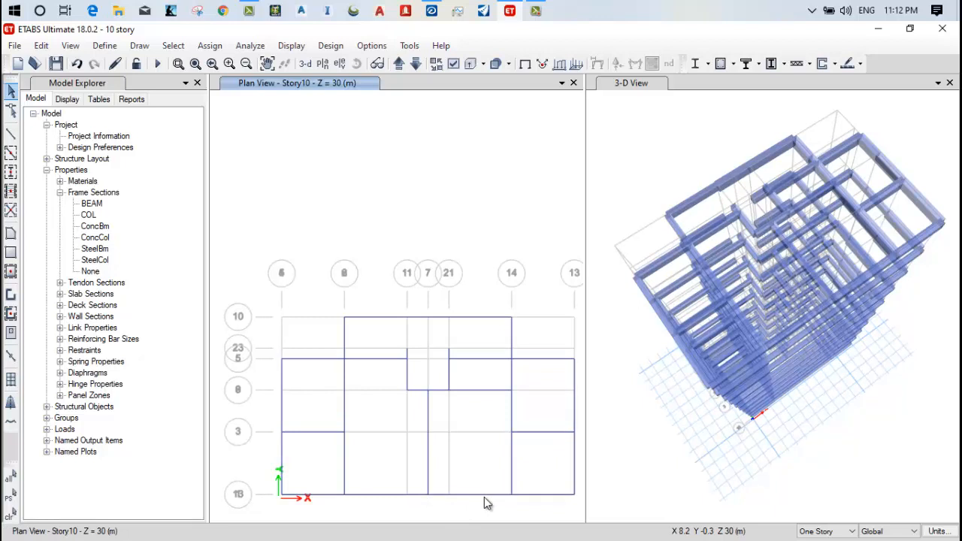
key(Delete)
click(443, 495)
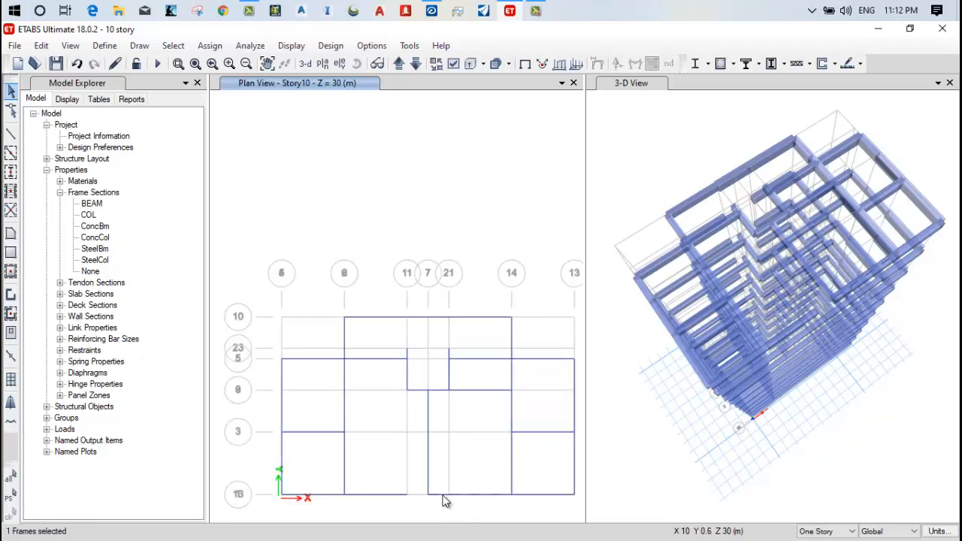
key(Delete)
click(488, 389)
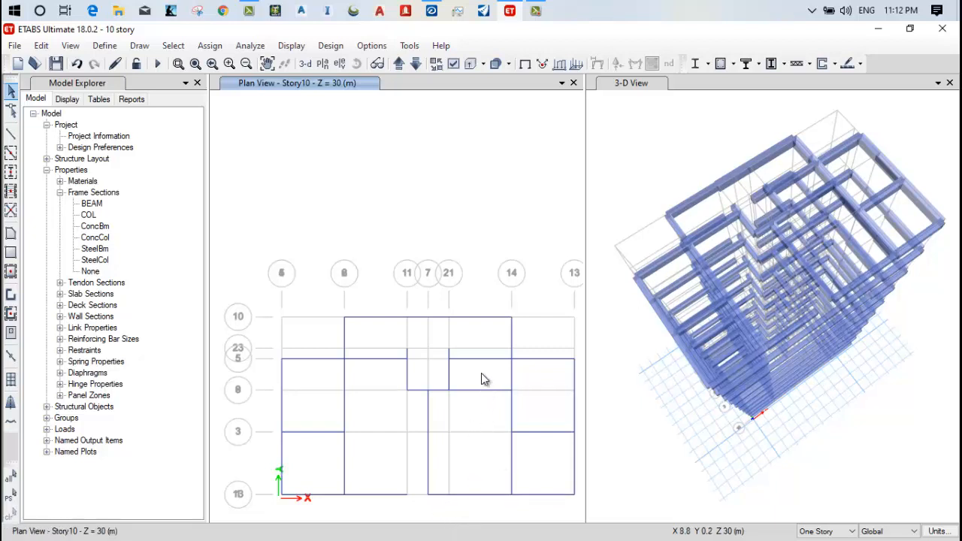
click(483, 500)
key(Delete)
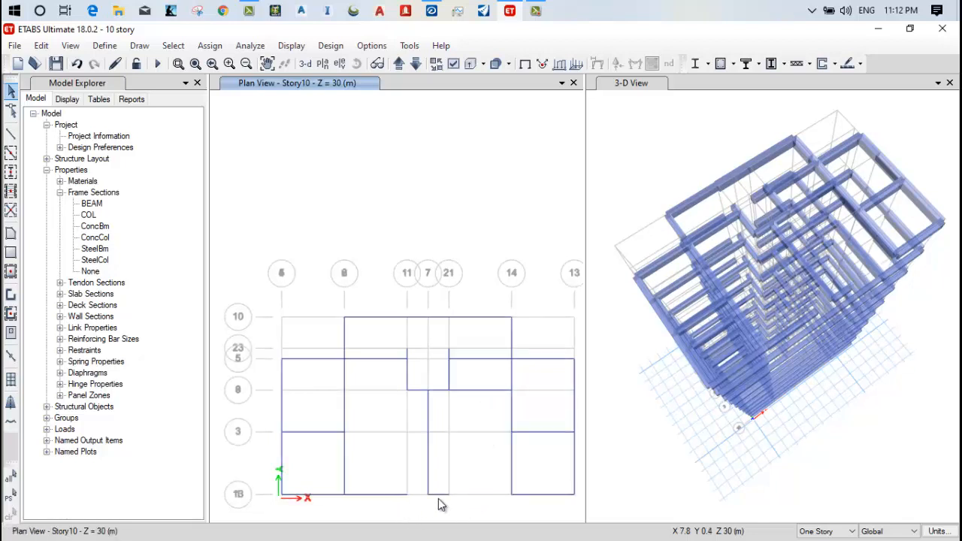
Delete the plan's lower-edge beams in the bay just left of grid line 11 and between grid lines 7 and 21
mouse_move(439, 498)
middle_down()
mouse_move(420, 282)
mouse_move(389, 415)
middle_up()
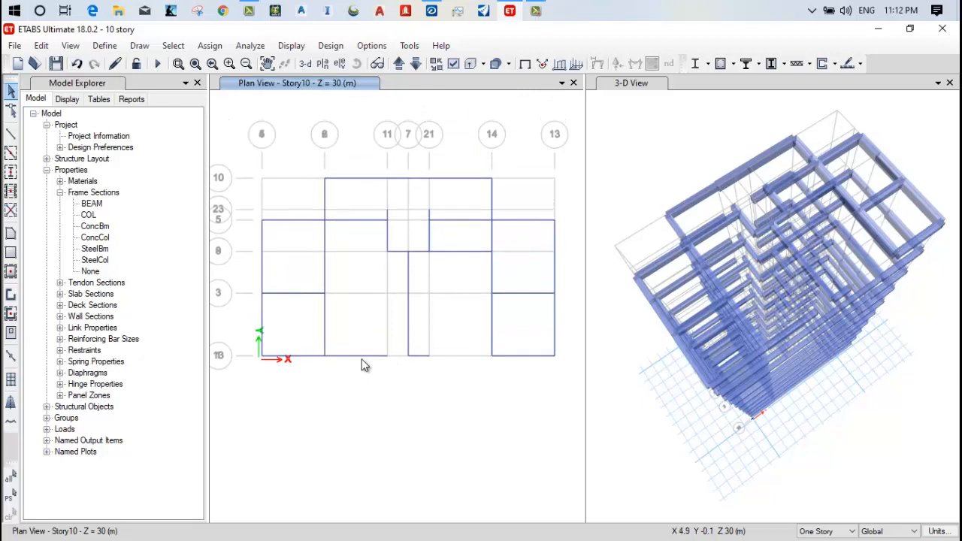
click(414, 355)
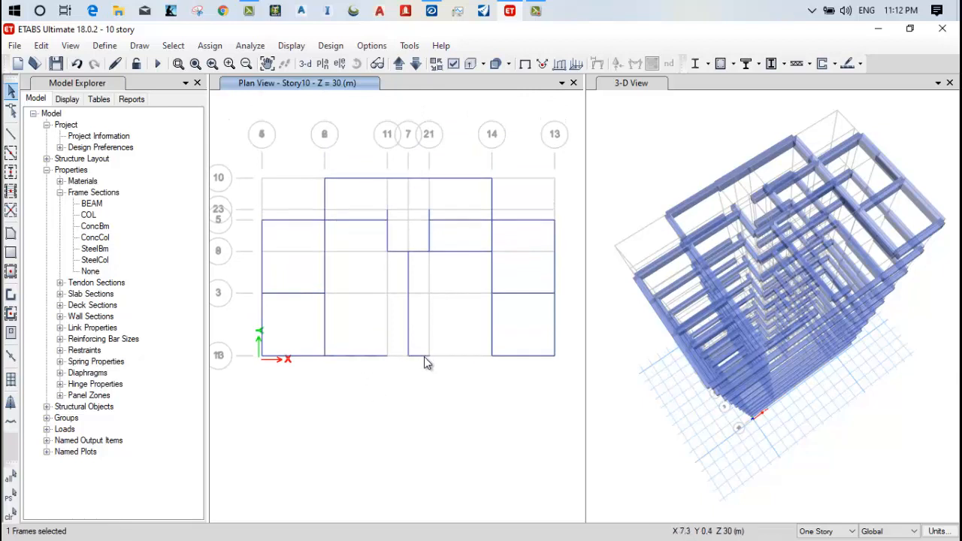
key(Delete)
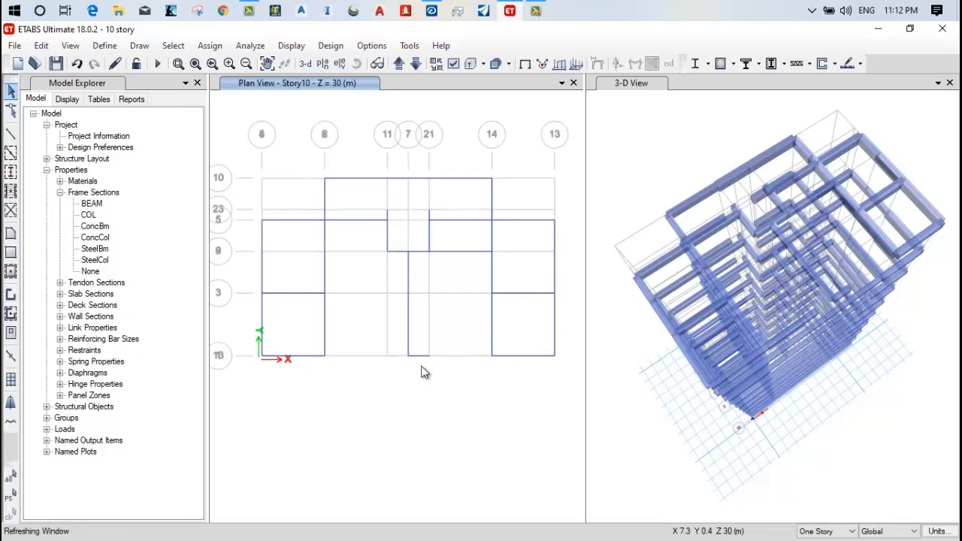
click(423, 356)
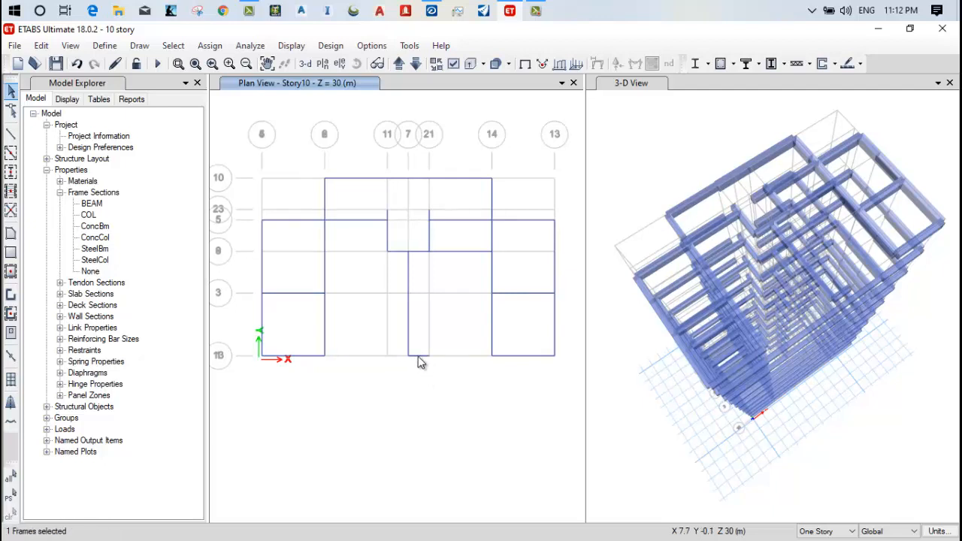
key(Delete)
Draw BEAM frames along the plan's lower edge from the second vertical grid line across to grid line 14
click(364, 351)
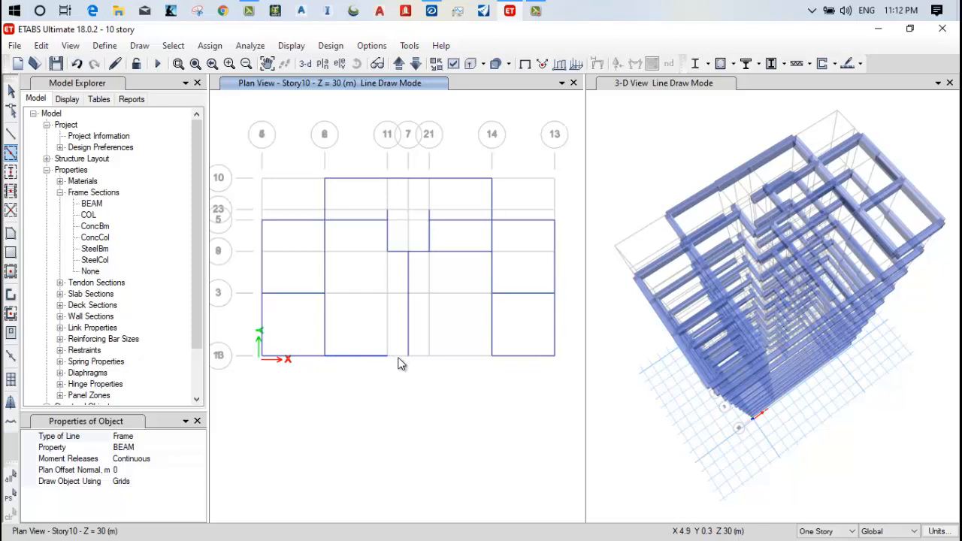
click(400, 360)
click(470, 357)
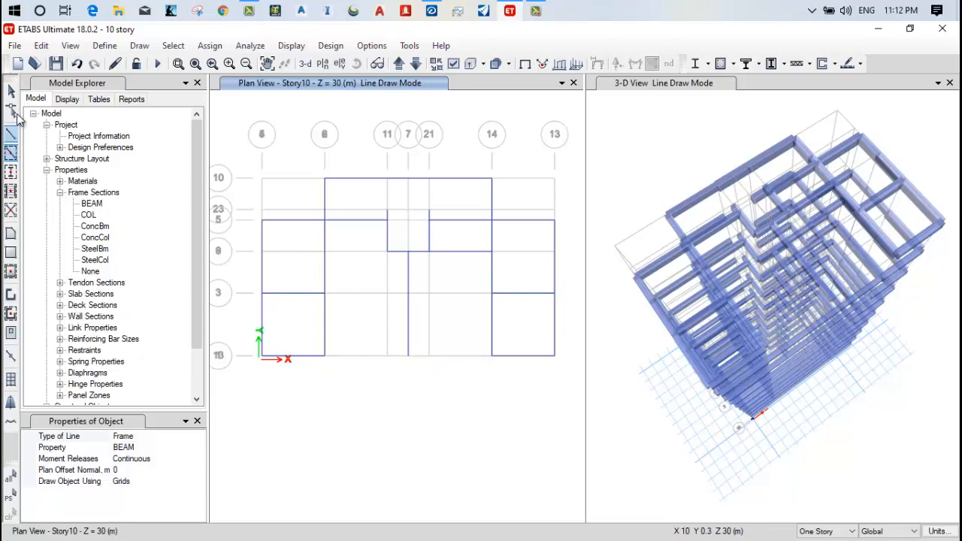
click(11, 90)
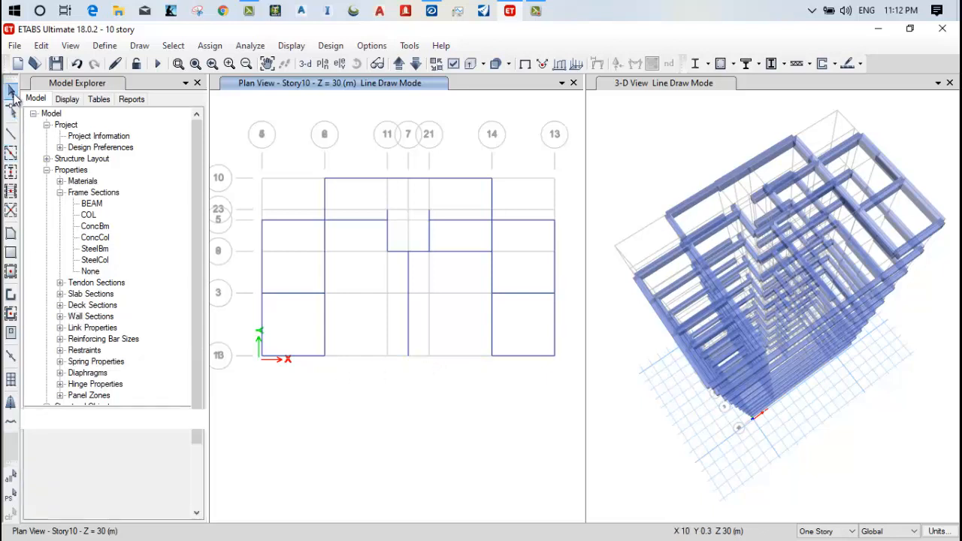
Delete the horizontal beams between grid lines 14 and 13 on the lower edge, grid line 5 and grid line 3
click(531, 356)
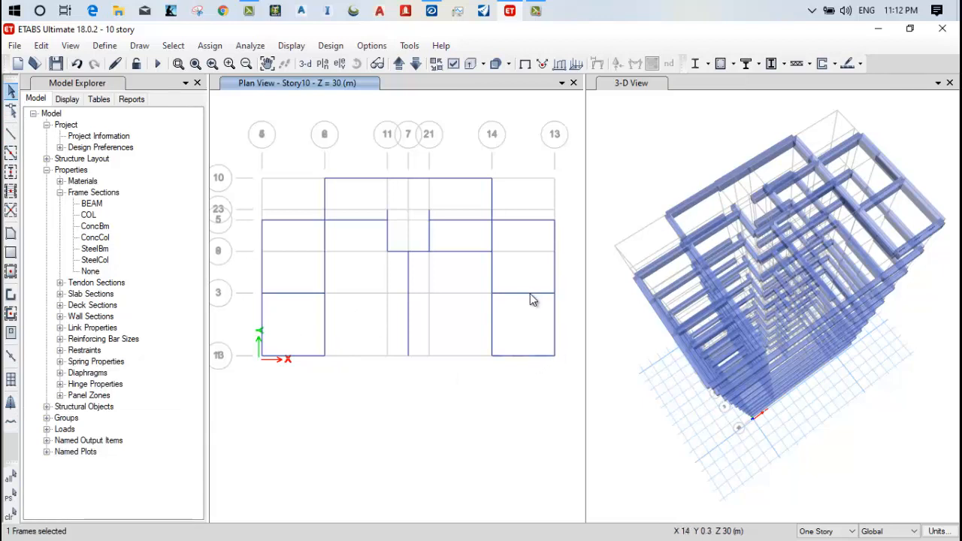
key(Delete)
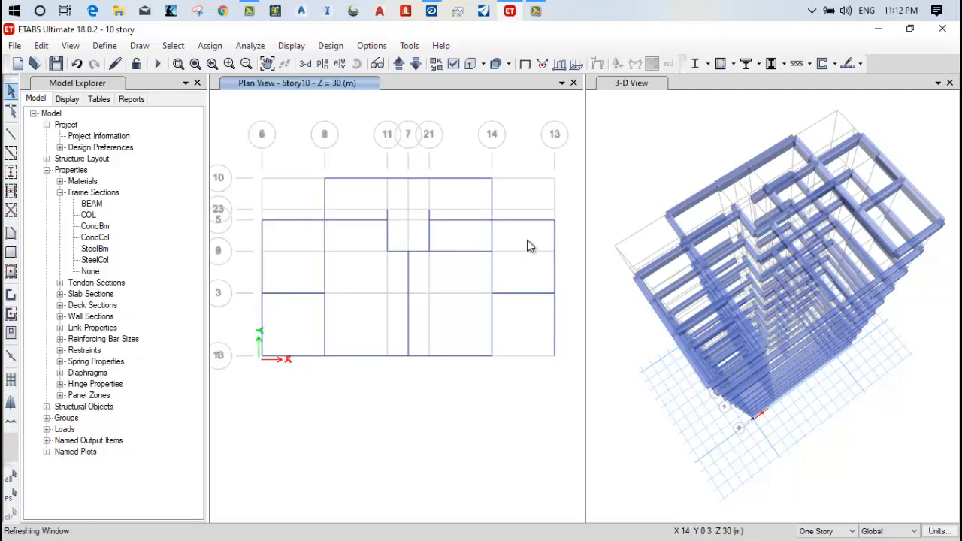
click(526, 220)
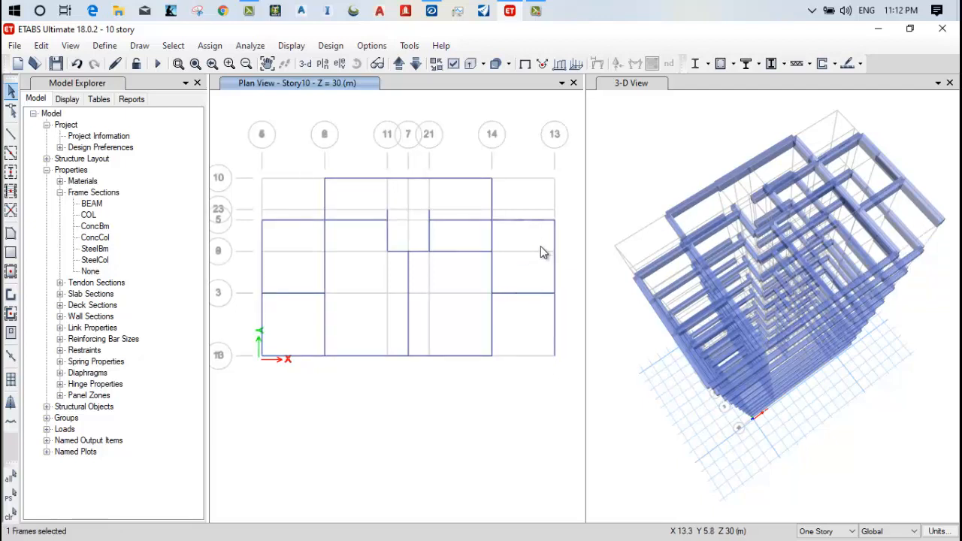
click(526, 292)
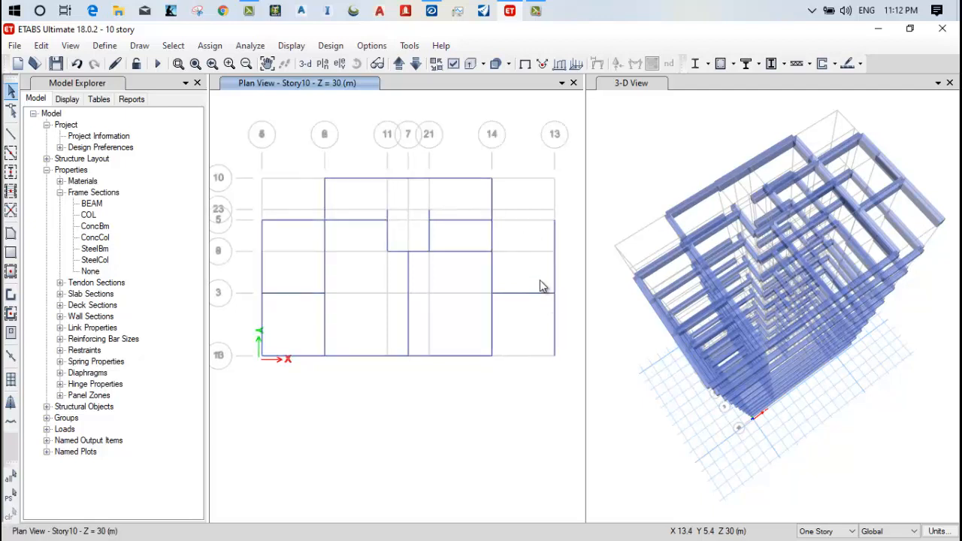
click(553, 229)
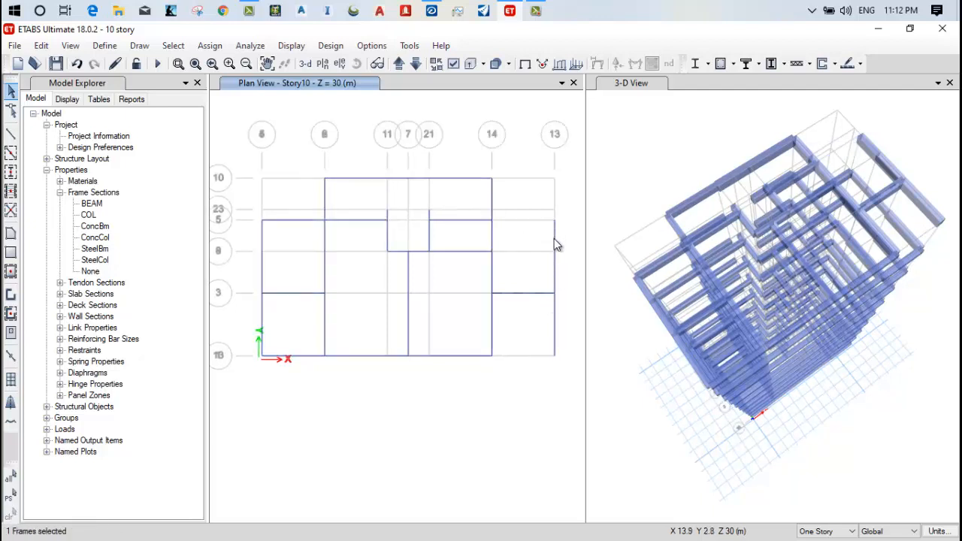
key(Delete)
Delete the beams along grid line 13 between grid line 5 and the plan's lower edge
click(555, 312)
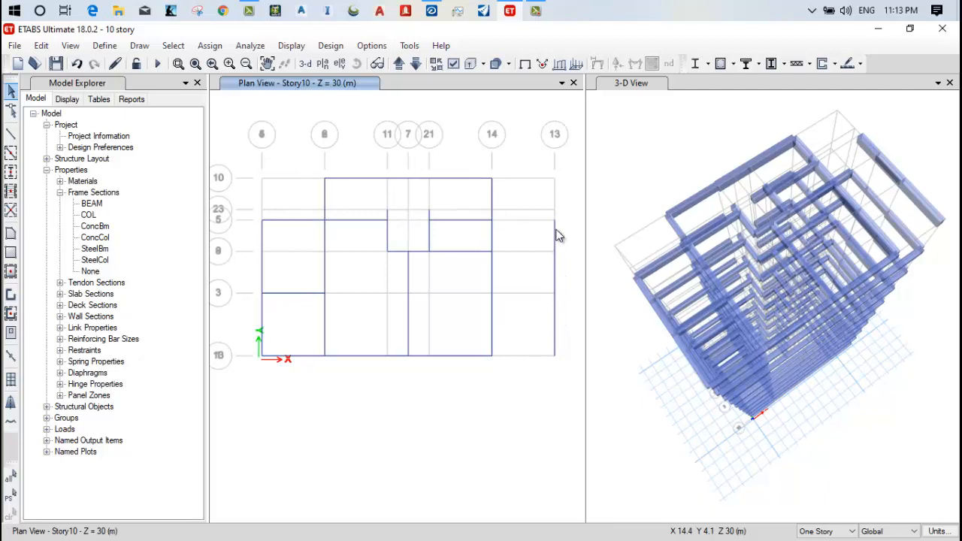
click(548, 273)
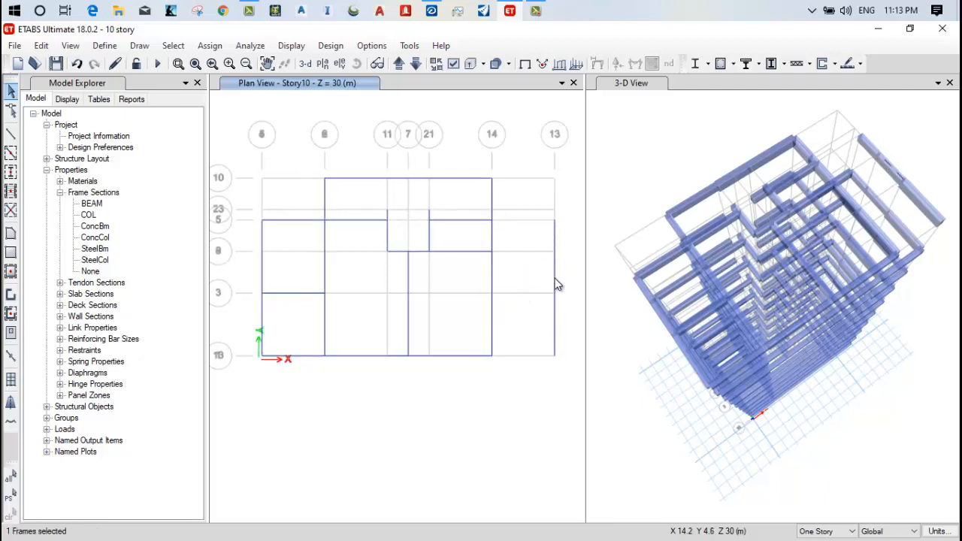
key(Delete)
click(557, 240)
key(Delete)
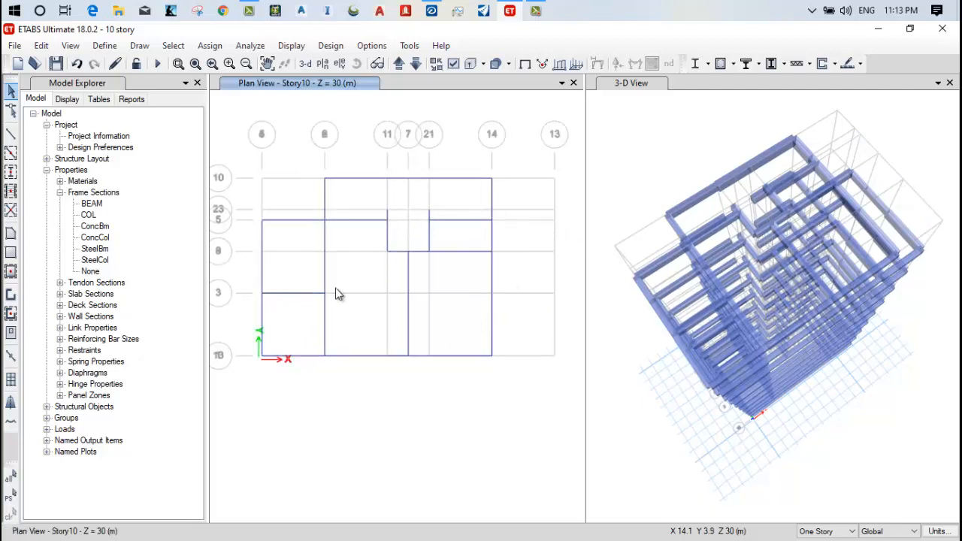
Draw BEAM frames between grid lines 14 and 13 on the lower edge, grid 3 and grid 5, and down grid line 13
click(10, 152)
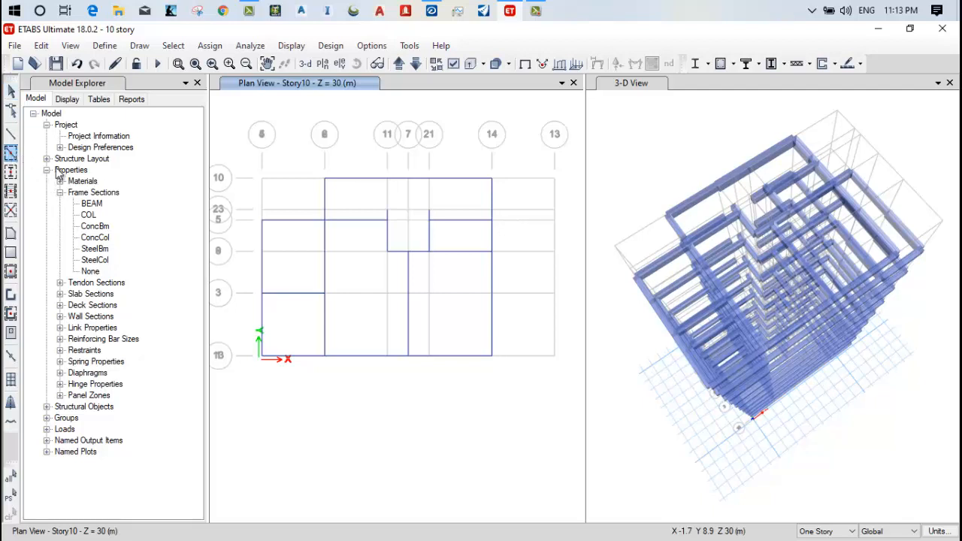
click(524, 356)
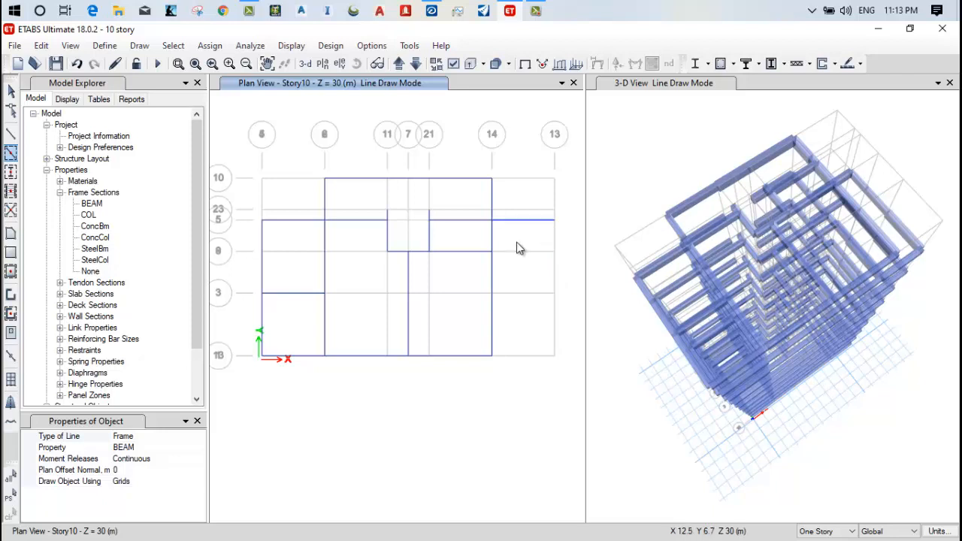
click(11, 91)
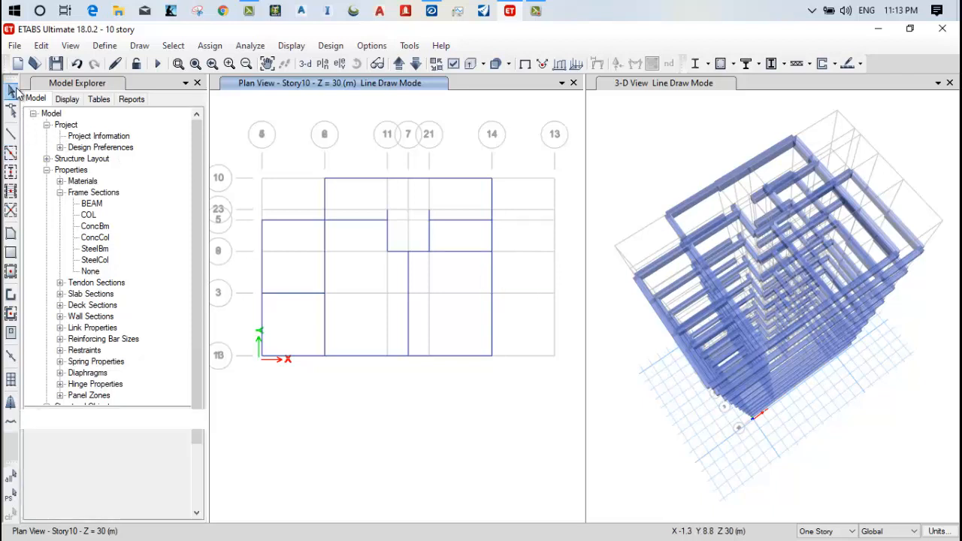
Delete the beams on grid line 10 between grid lines 11 and 14
click(457, 178)
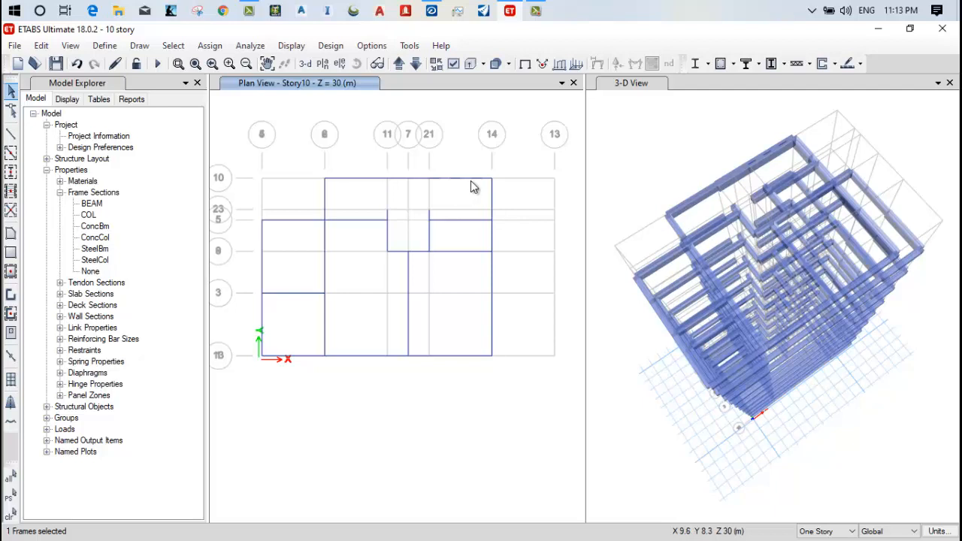
key(Delete)
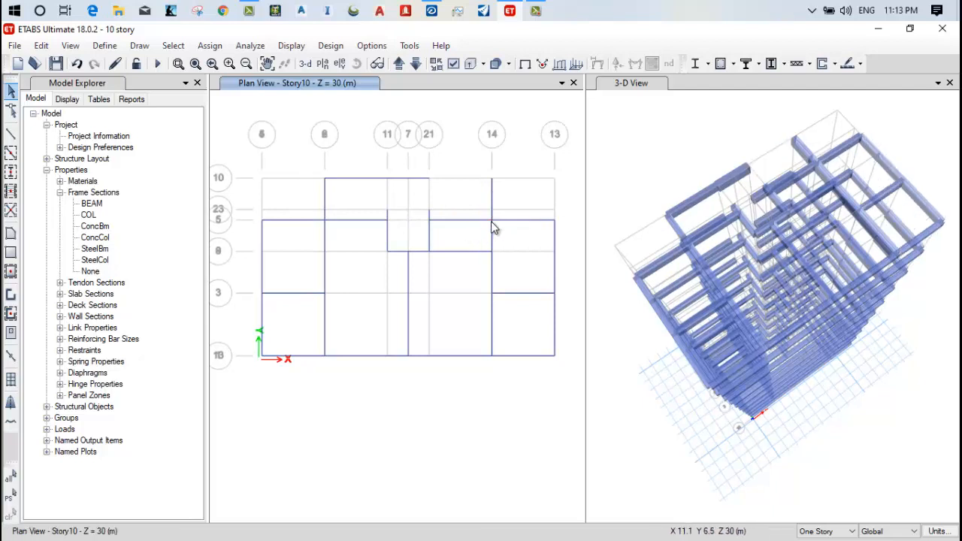
scroll(494, 226, up, 3)
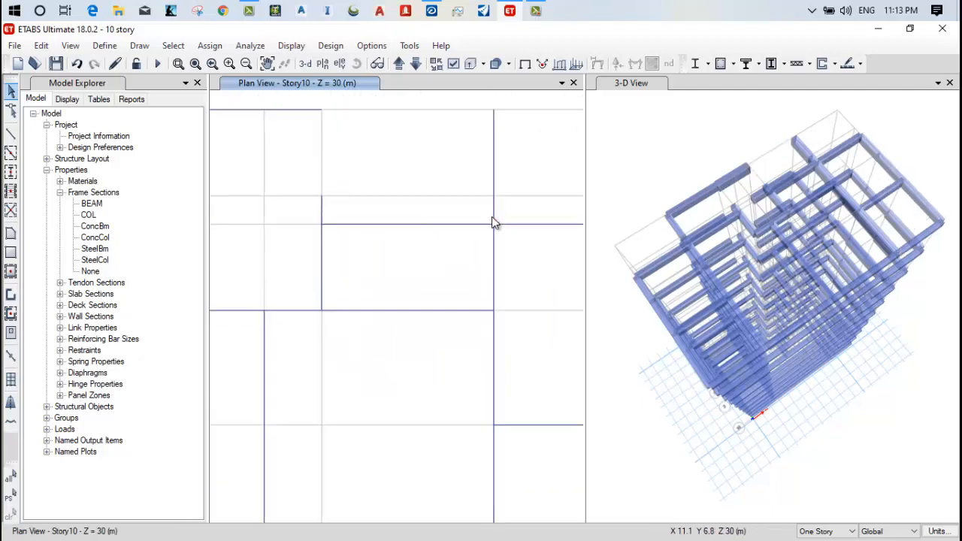
click(495, 166)
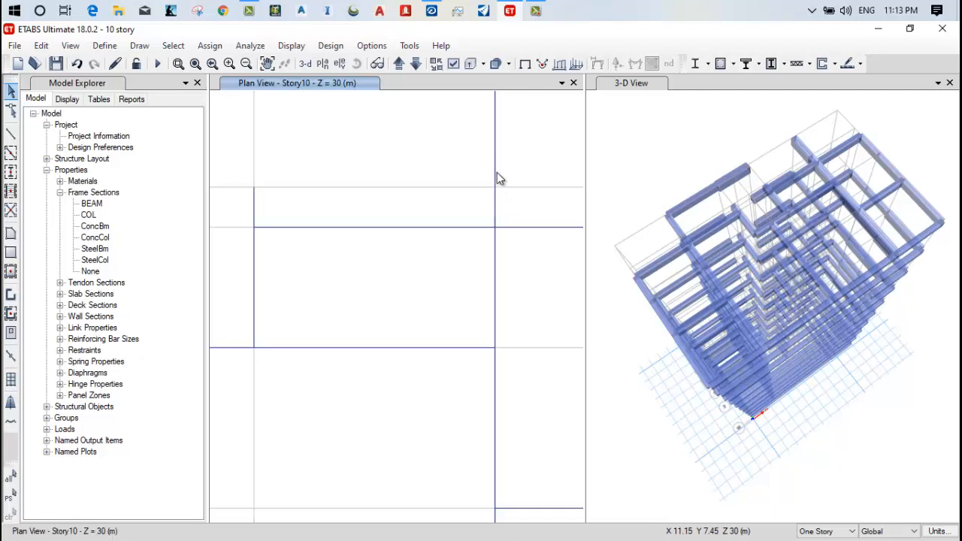
click(495, 204)
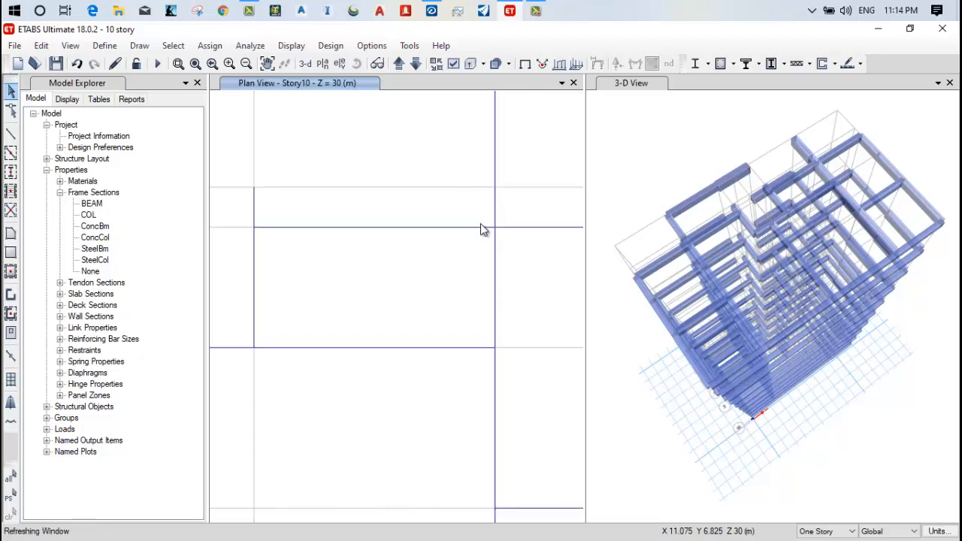
scroll(489, 228, down, 5)
scroll(492, 204, up, 6)
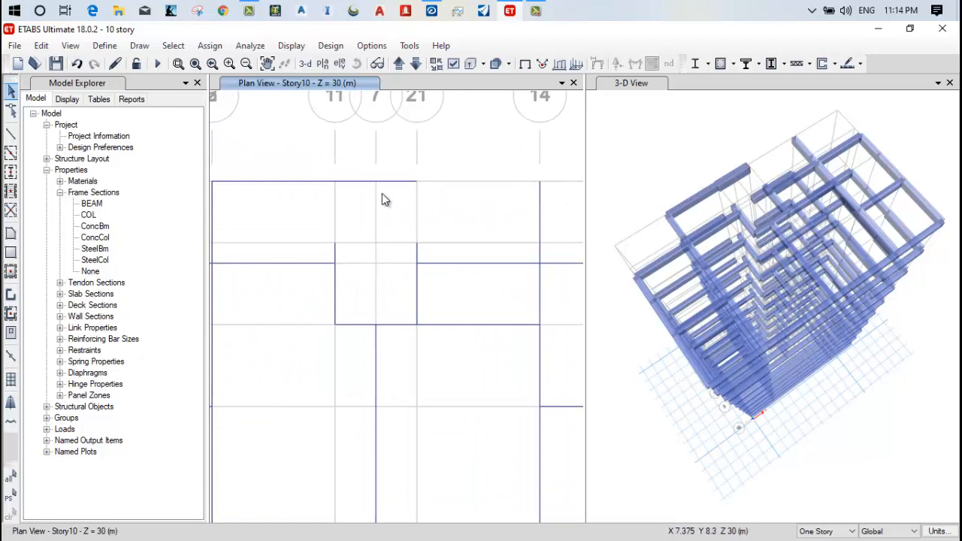
click(392, 183)
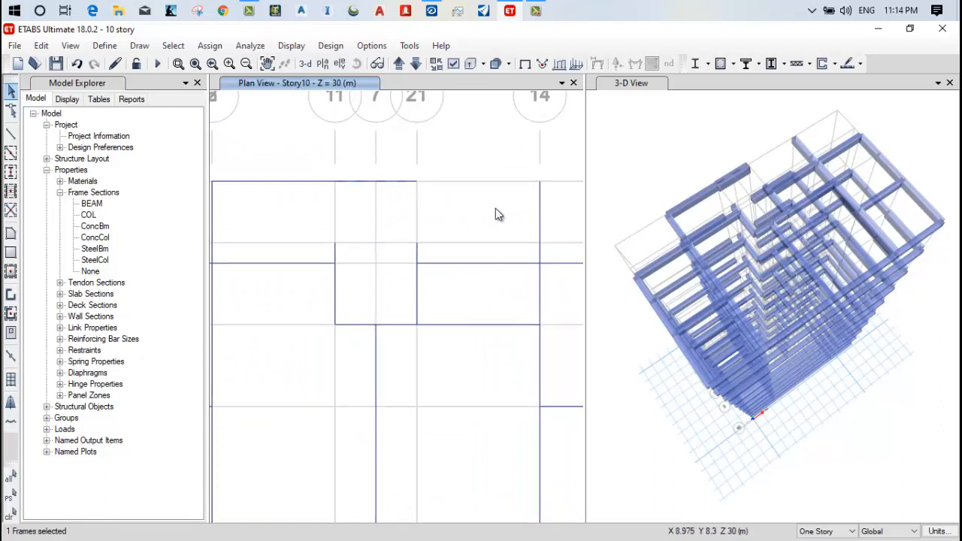
key(Delete)
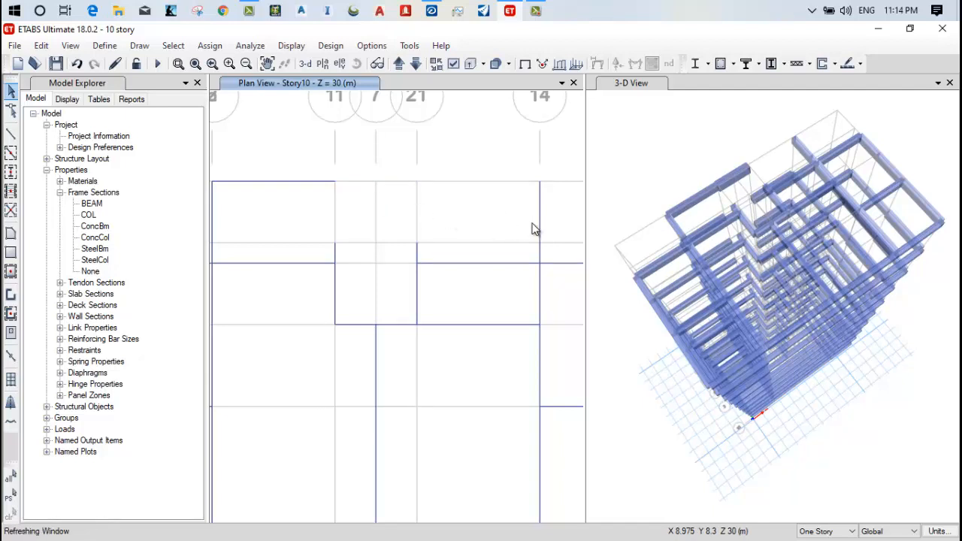
Delete the beam segments on grid line 14 between grid lines 10 and 5
middle_drag(532, 230, 423, 219)
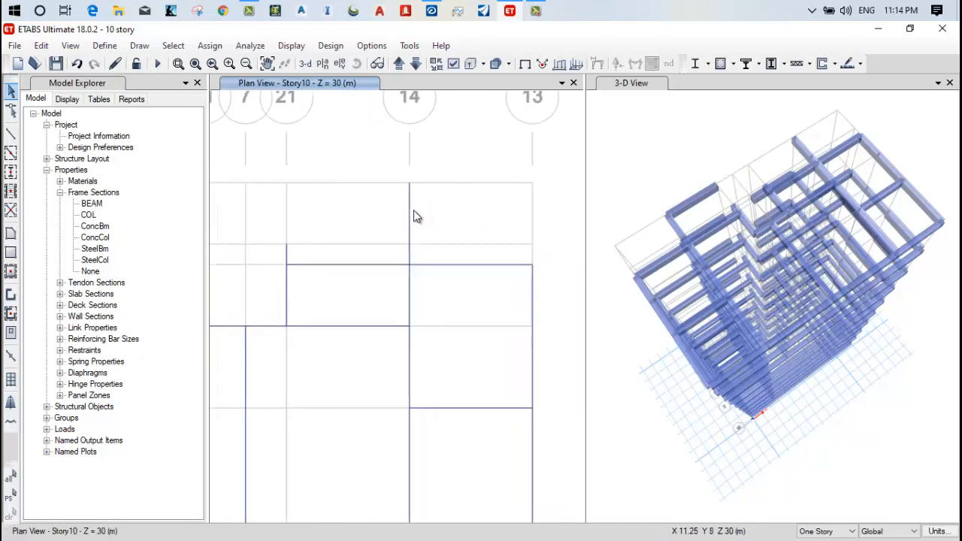
click(410, 201)
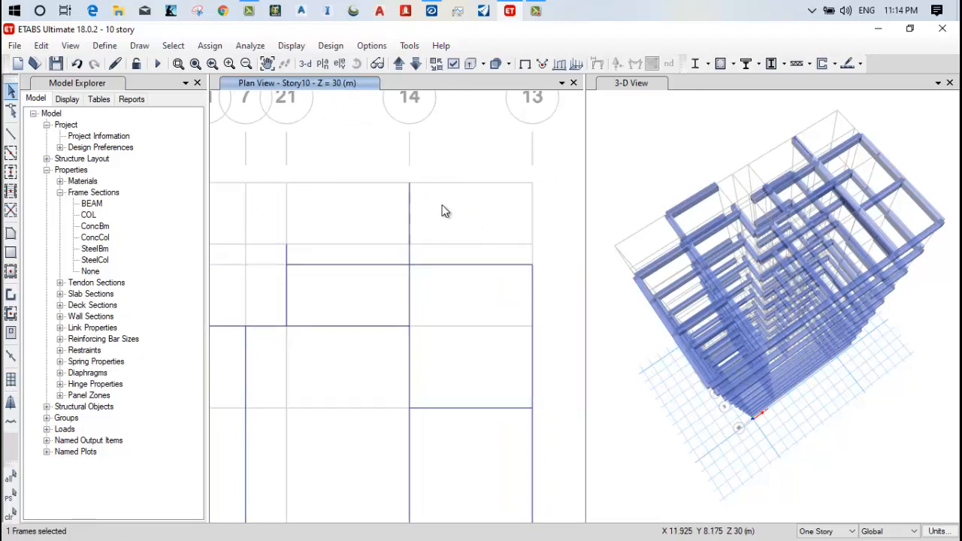
click(410, 257)
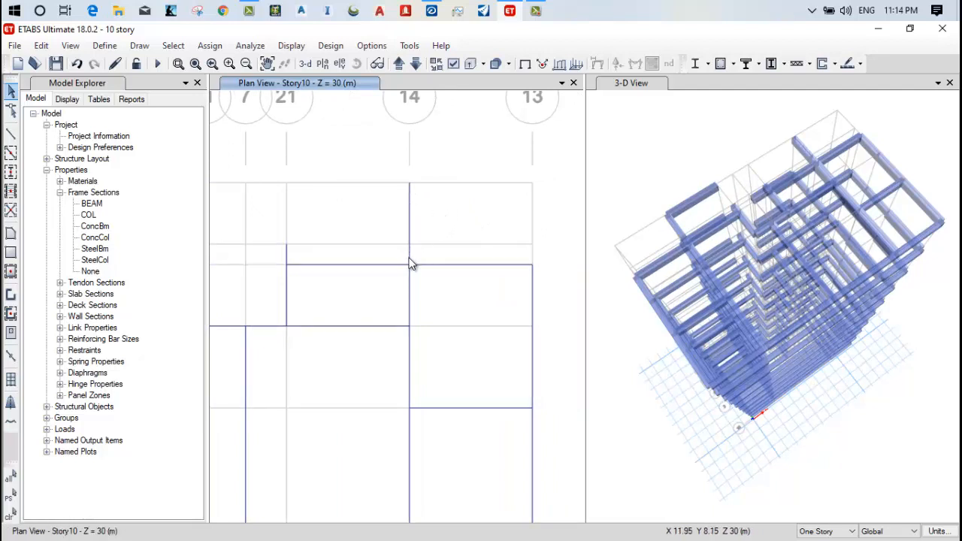
key(Delete)
click(409, 254)
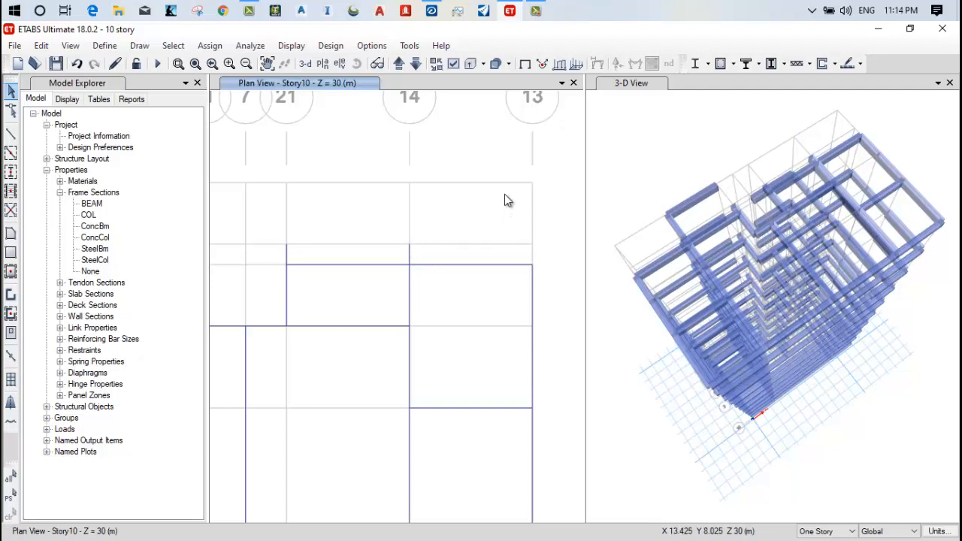
click(407, 268)
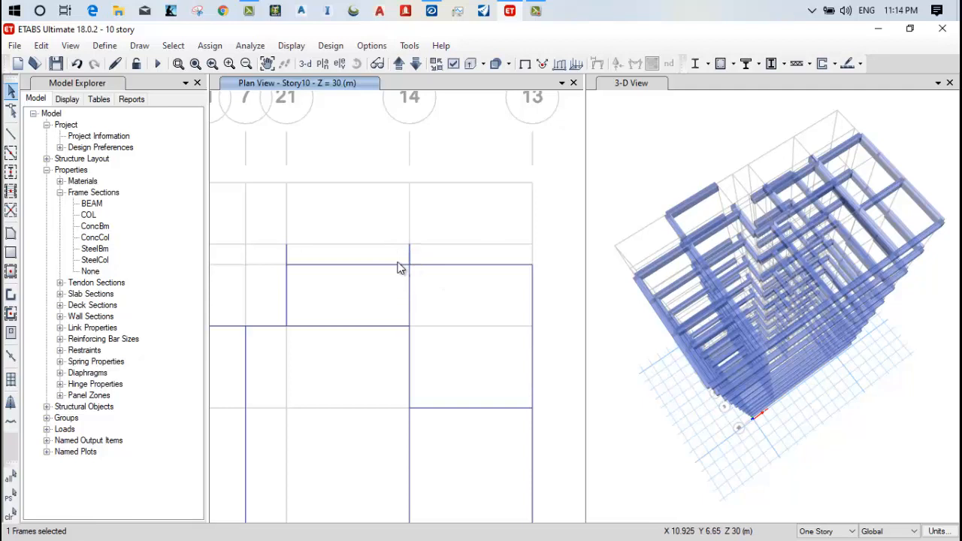
click(410, 251)
key(Delete)
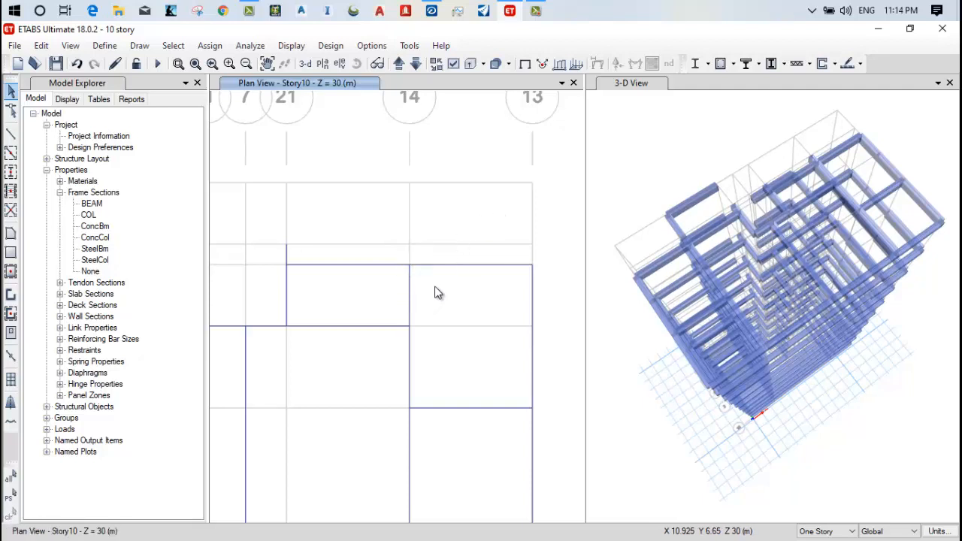
Draw BEAM frames on grid line 14 between grids 10 and 23, and on grid line 10 between grids 21 and 14
click(11, 153)
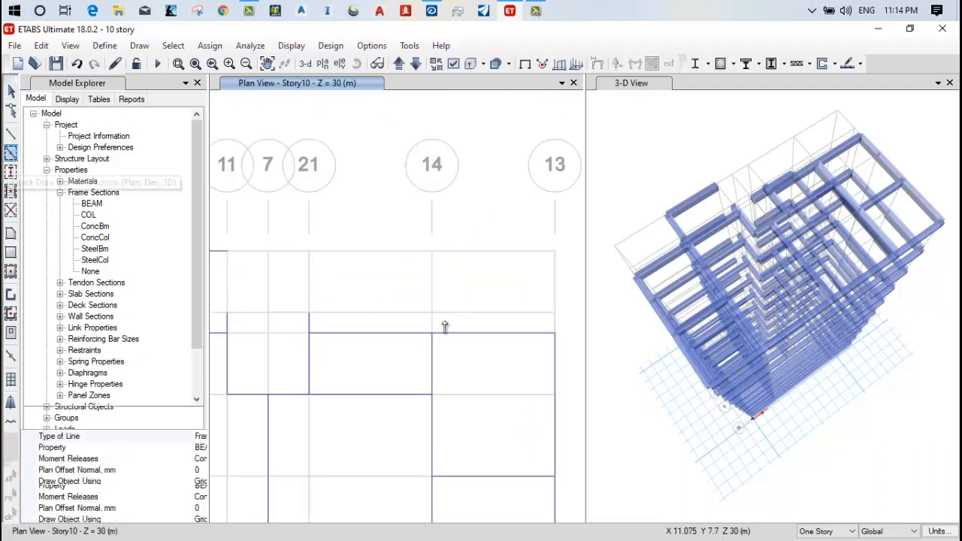
click(432, 283)
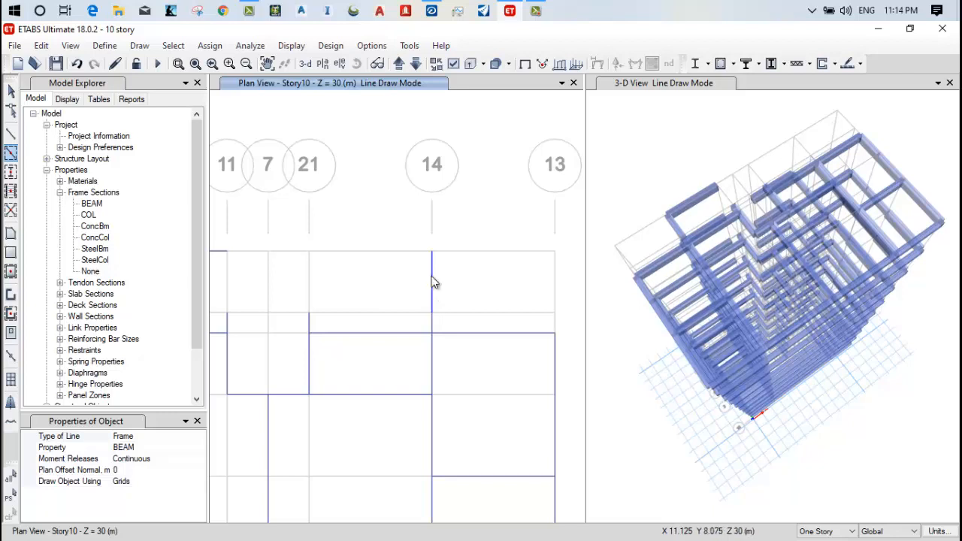
click(348, 252)
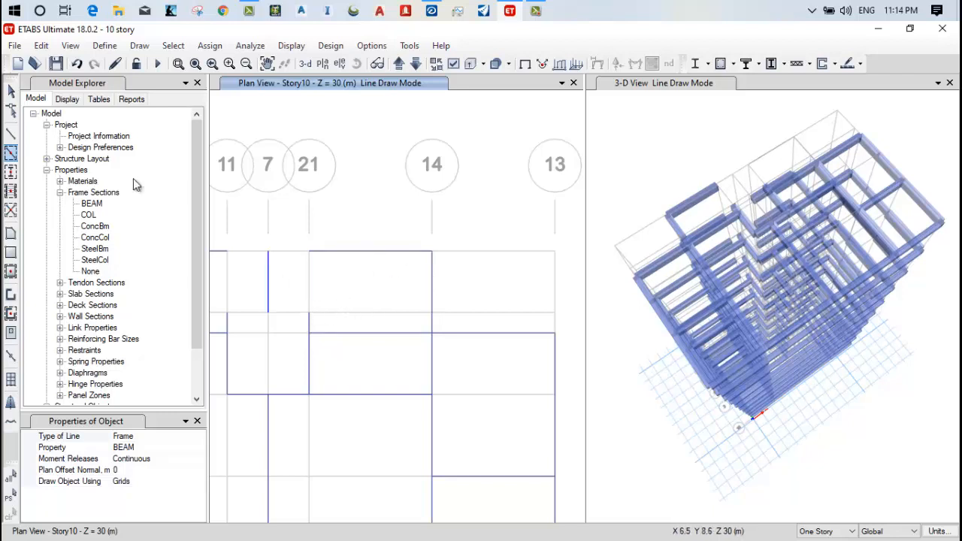
Leave the beam drawing mode and switch the plan view from Story10 to Story9
click(11, 90)
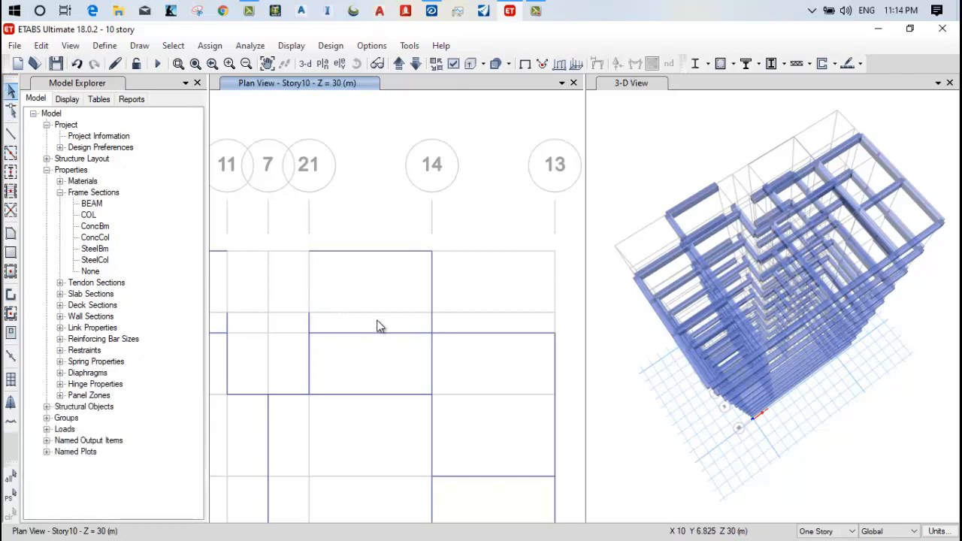
middle_drag(378, 326, 504, 254)
scroll(503, 254, down, 3)
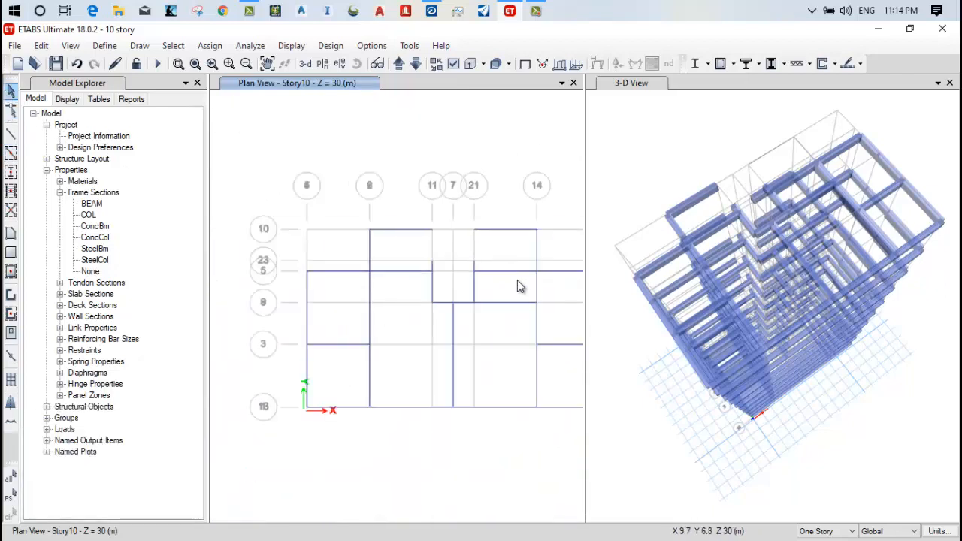
middle_drag(527, 298, 480, 245)
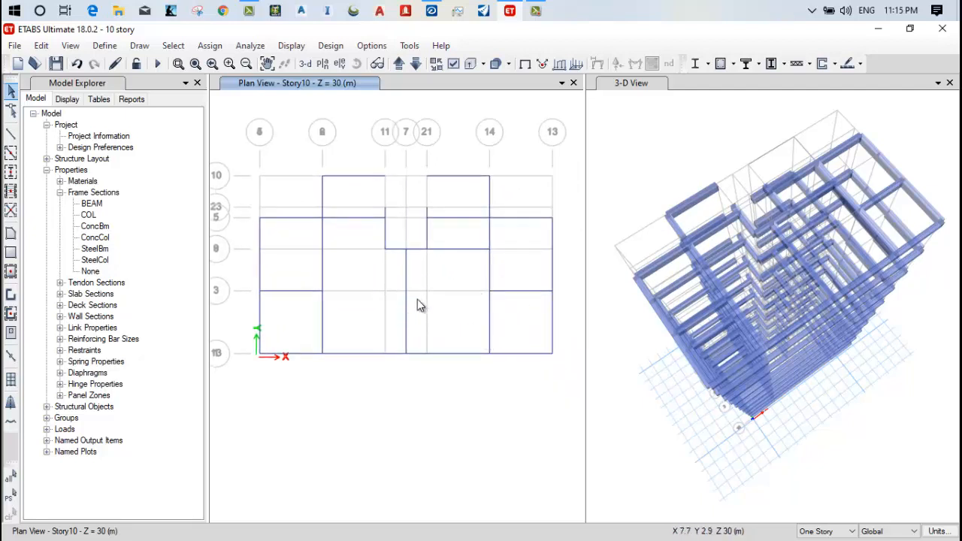
click(321, 66)
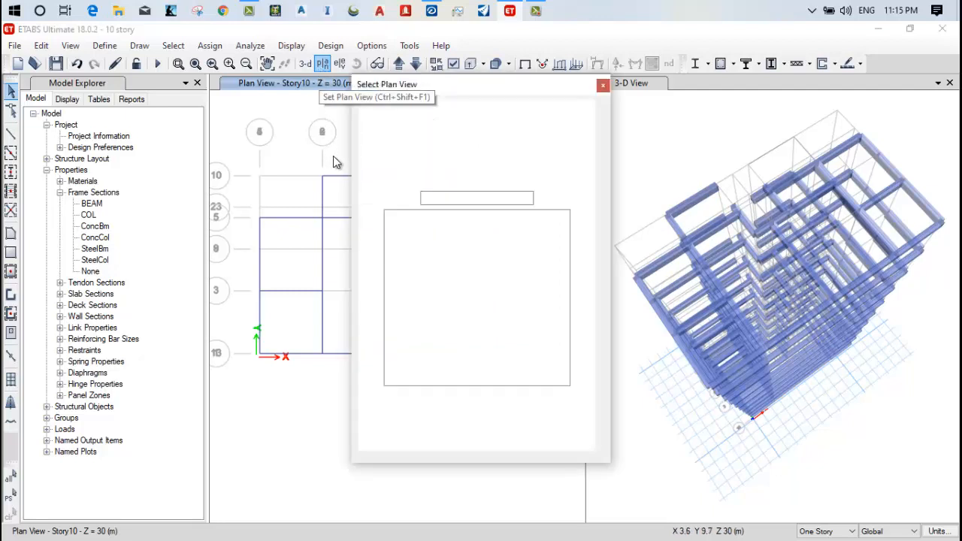
click(413, 224)
click(548, 429)
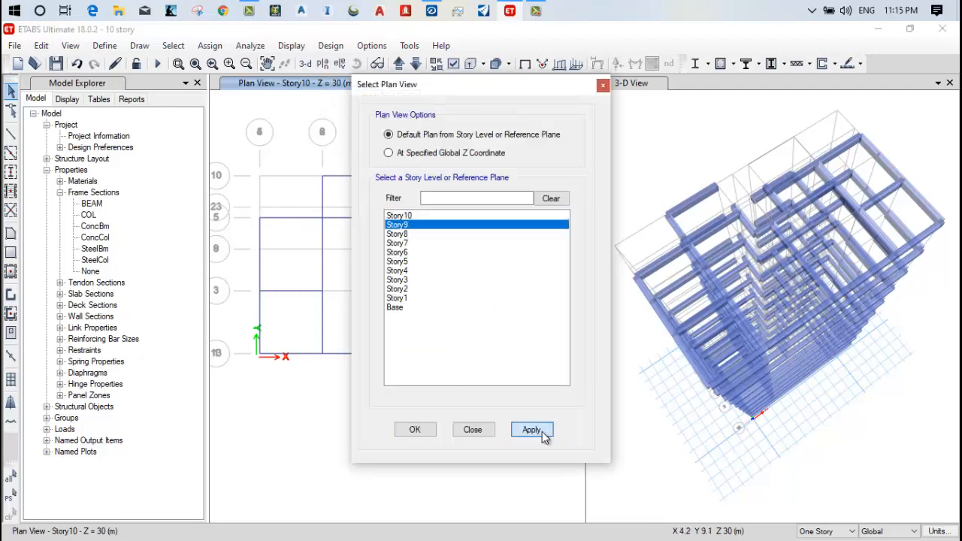
click(396, 435)
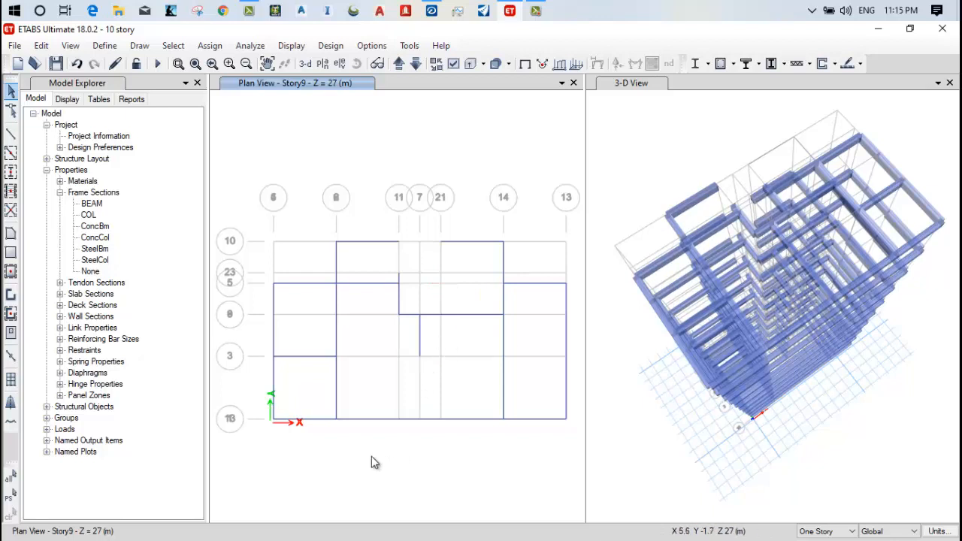
Draw Story9 BEAM frames on line 7 below grid 3, grid 3 between 14–13, line 21 from 23 to 9, and grid 5 between 21–14
click(11, 152)
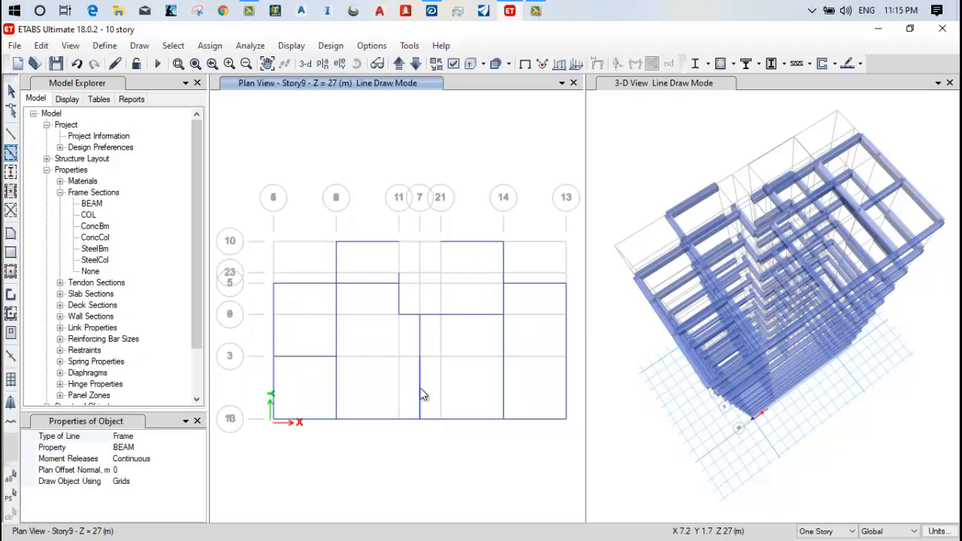
click(532, 363)
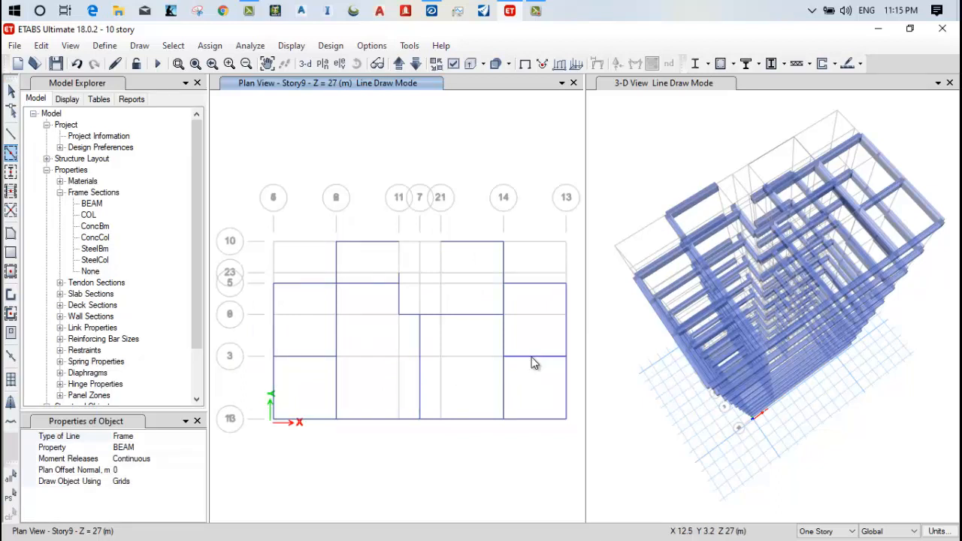
click(442, 299)
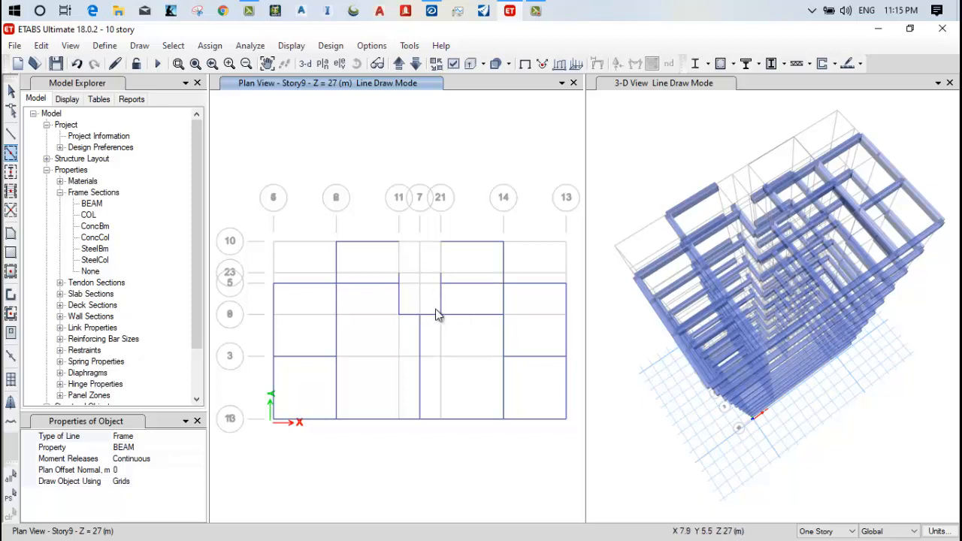
click(304, 314)
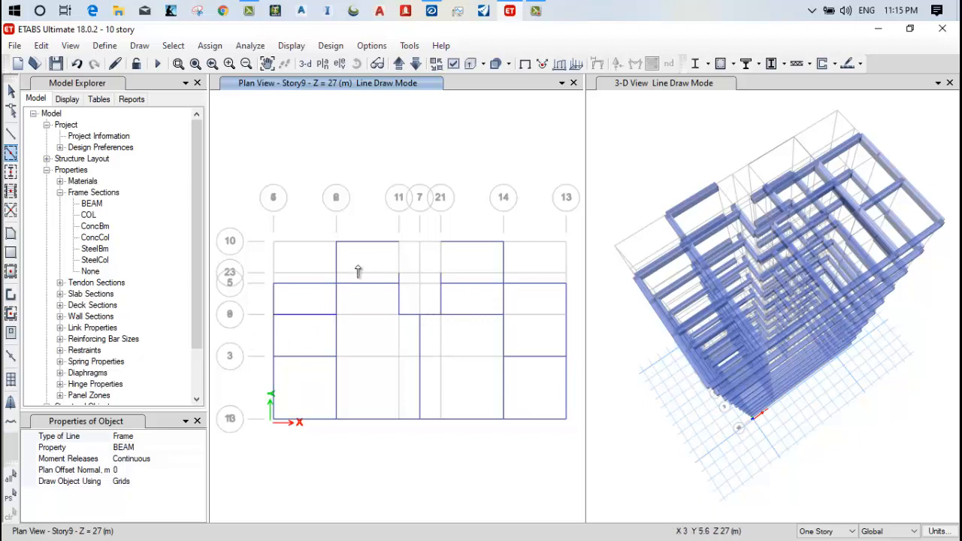
Set the plan view to the Story8 level
click(324, 65)
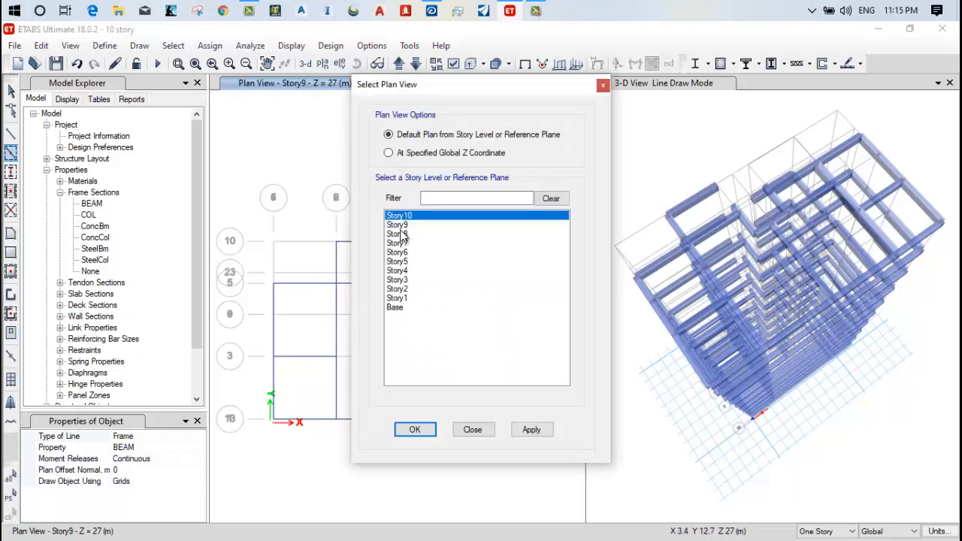
click(402, 234)
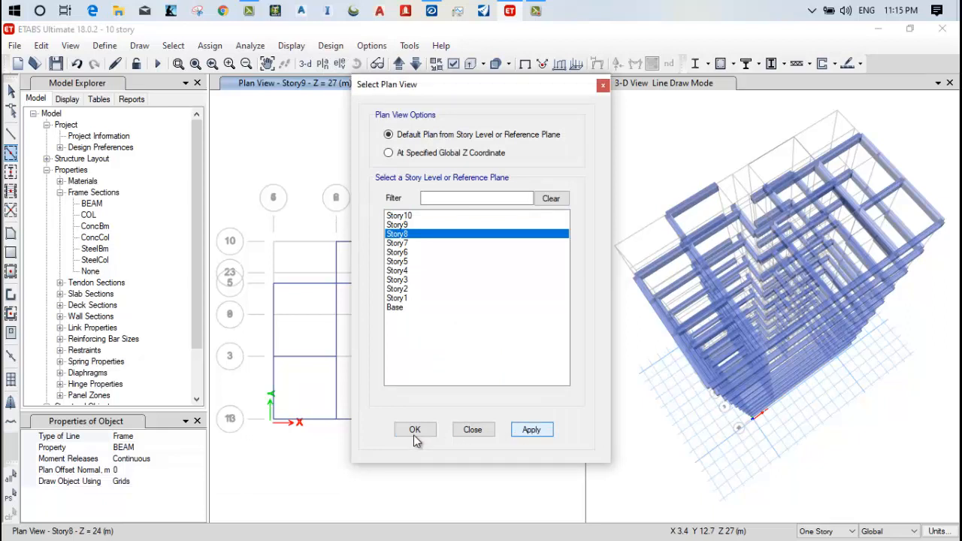
click(417, 431)
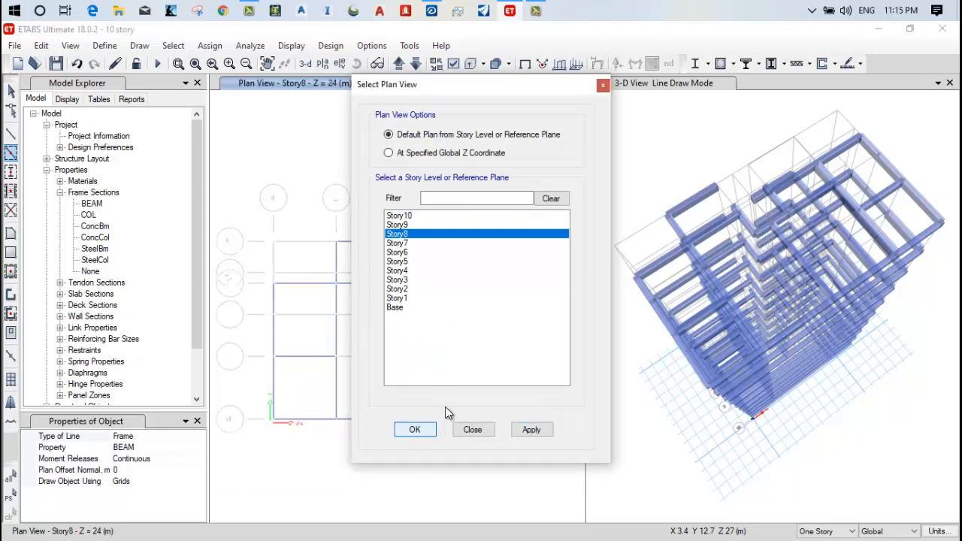
Draw Story8 BEAM frames on line 21 from 23 to 9, grid 5 between 21–14, line 7 below grid 3, and grid 3 between 14–13
click(441, 284)
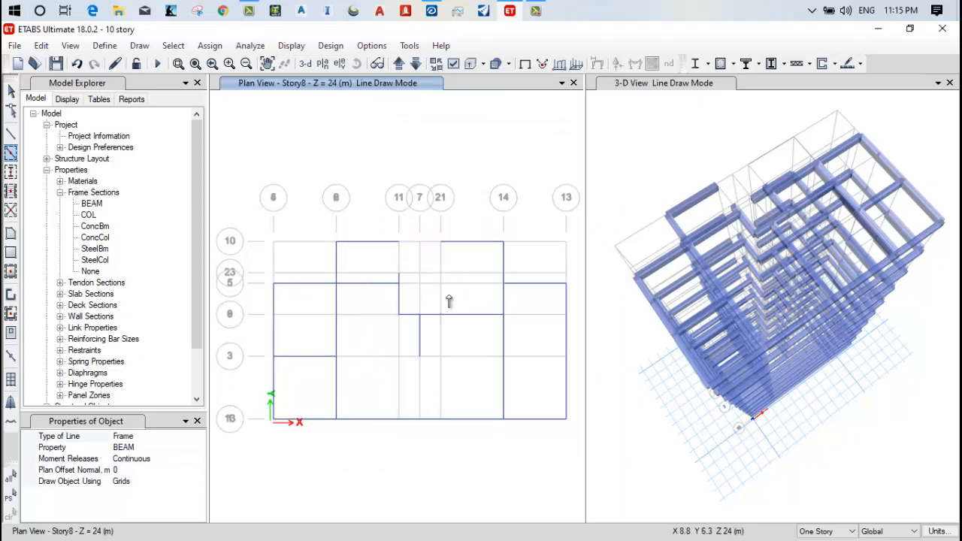
click(440, 315)
click(476, 286)
scroll(445, 277, up, 2)
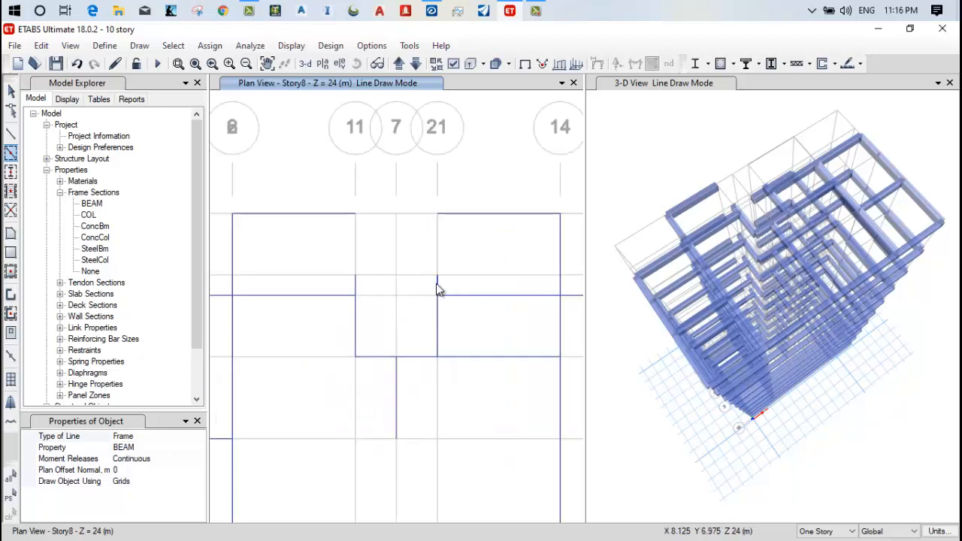
scroll(474, 331, down, 2)
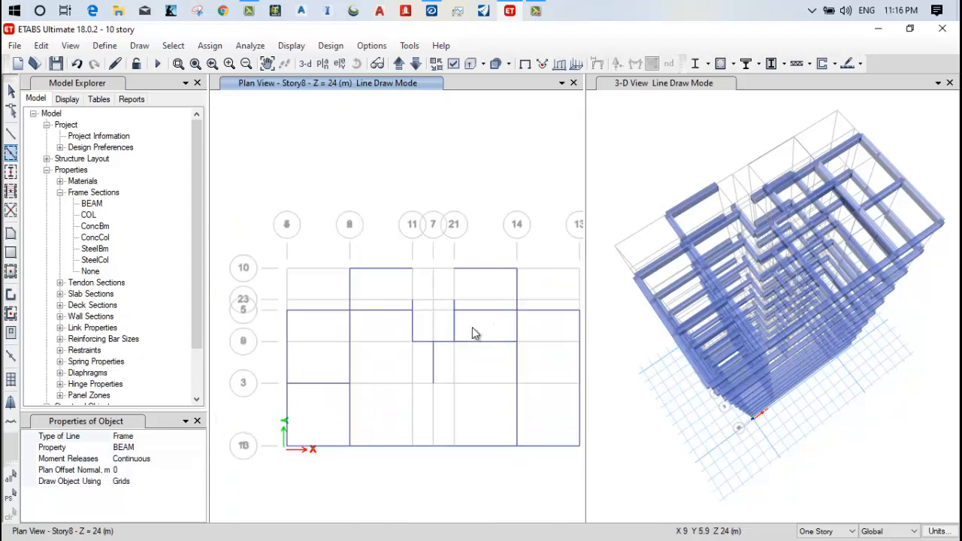
click(473, 384)
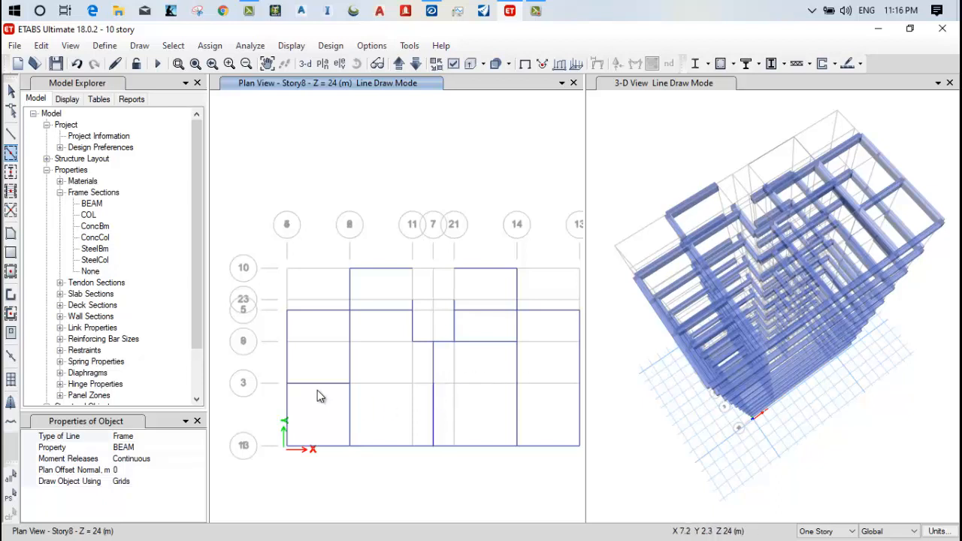
click(544, 384)
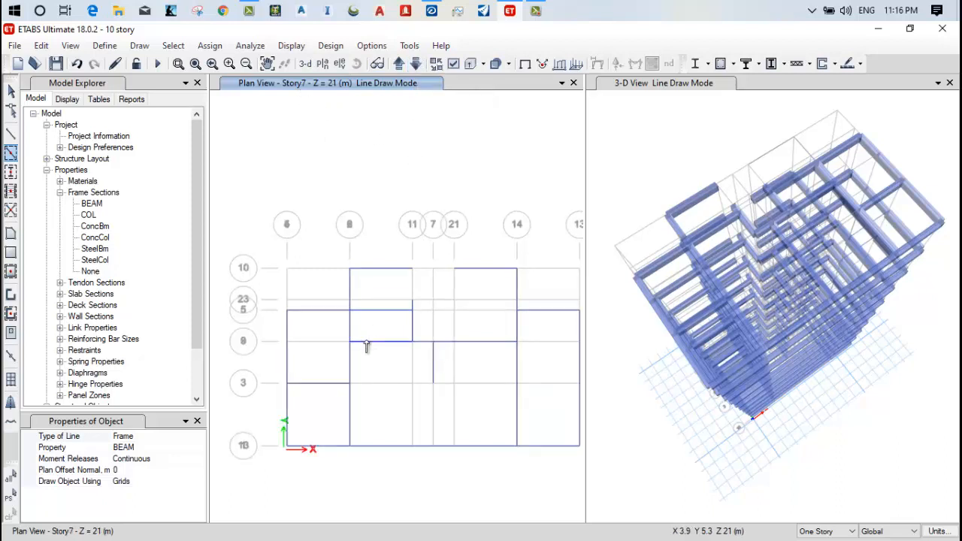
On the Story7 plan, draw BEAM frames on line 7 below grid 3, grid 3 at 14–13, line 21 from 23 to 9, and grid 5 at 21–14
click(433, 417)
click(553, 389)
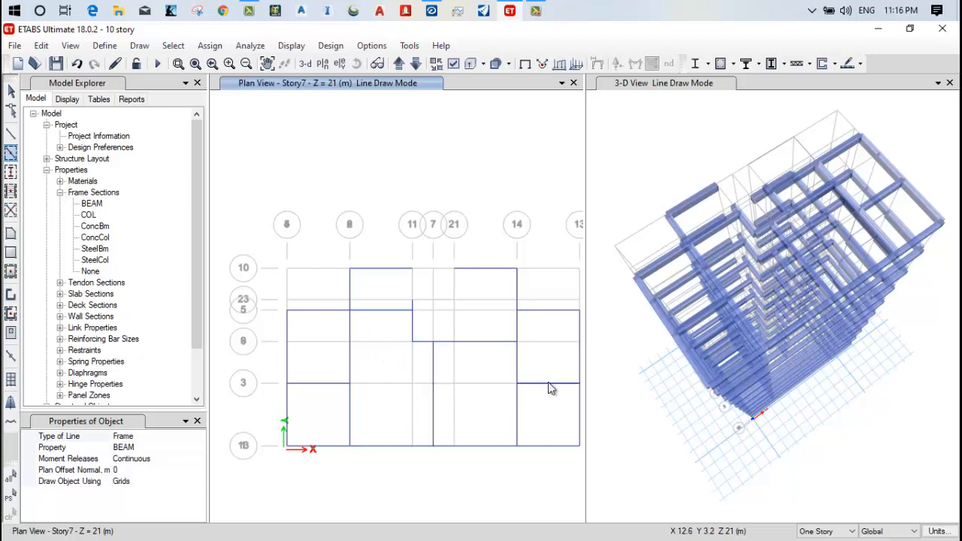
click(433, 367)
click(459, 318)
scroll(470, 313, up, 2)
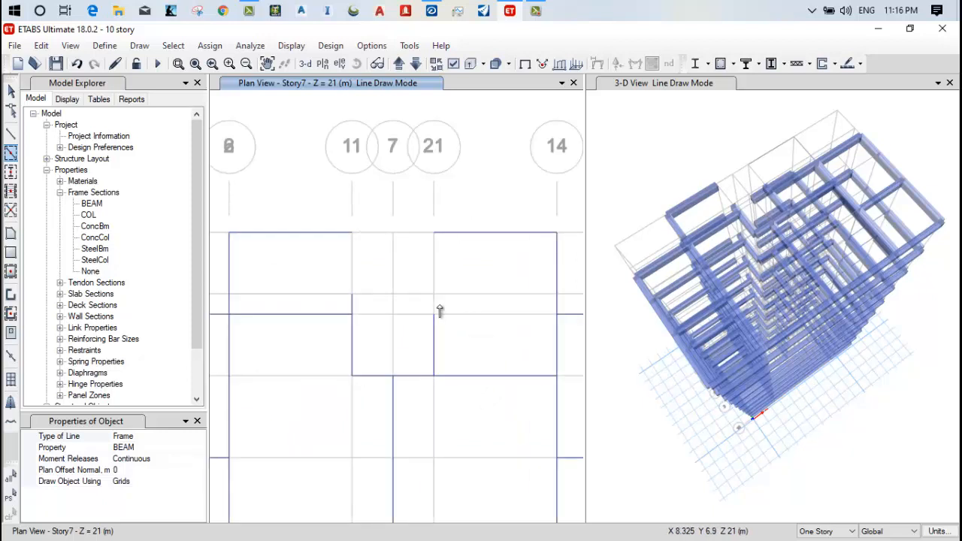
click(497, 315)
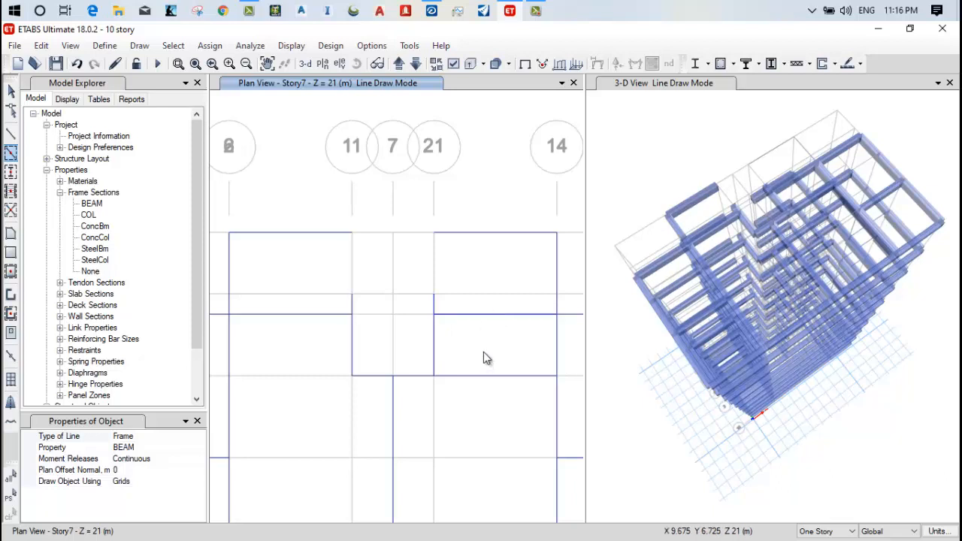
scroll(483, 352, down, 2)
scroll(502, 341, down, 2)
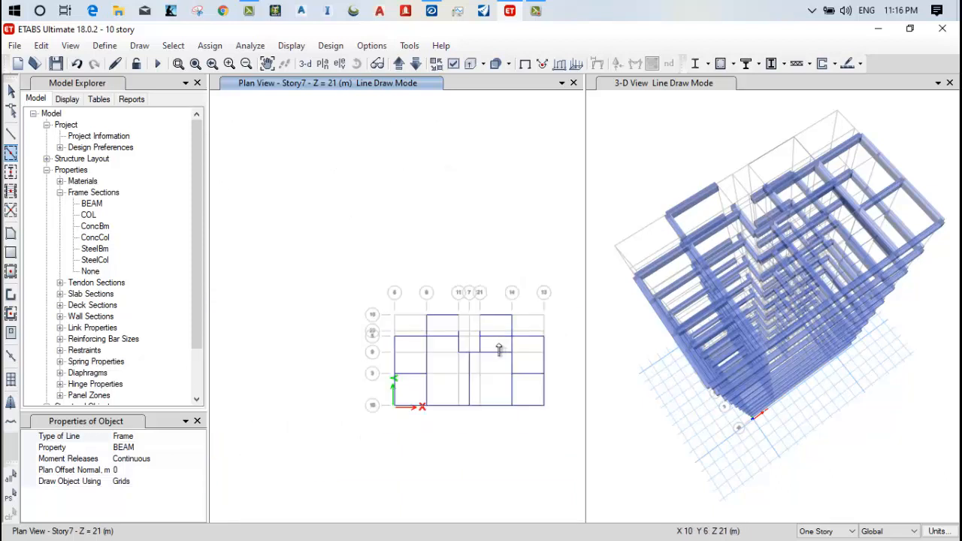
scroll(477, 386, up, 2)
click(480, 386)
key(ctrl+z)
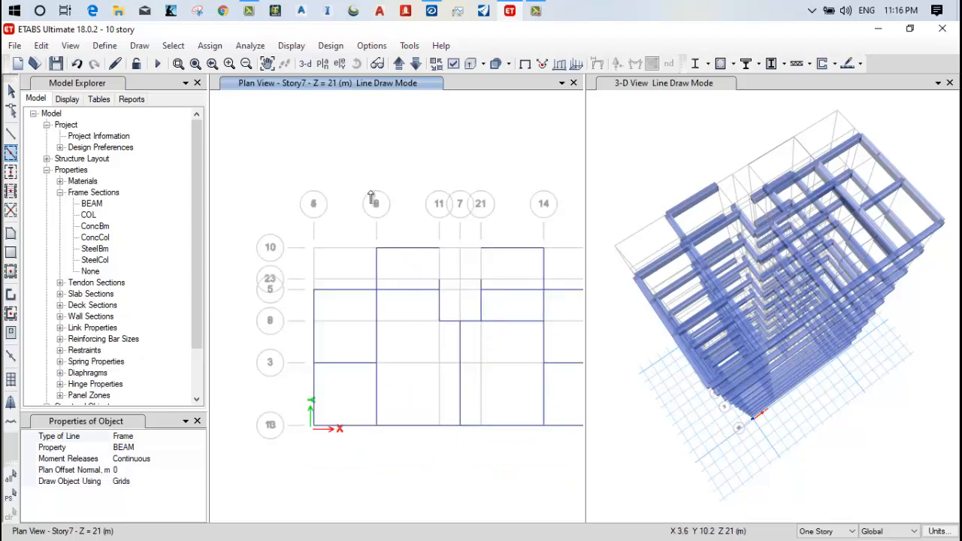
Switch to Story6 and draw BEAM frames on line 7 below grid 3, line 21 from 23 to 9, grid 5 at 21–14 and grid 3 at 14–13
click(415, 65)
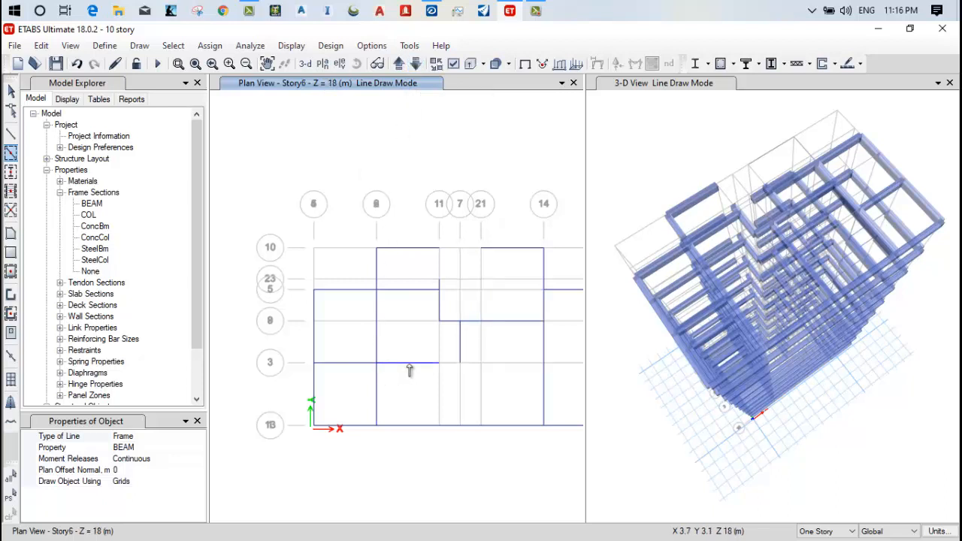
click(464, 390)
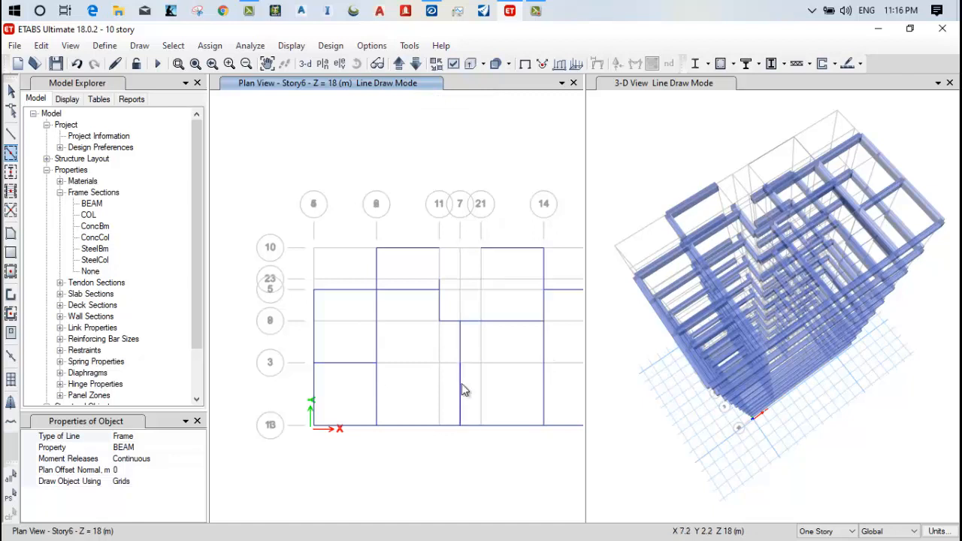
click(481, 308)
scroll(487, 288, up, 2)
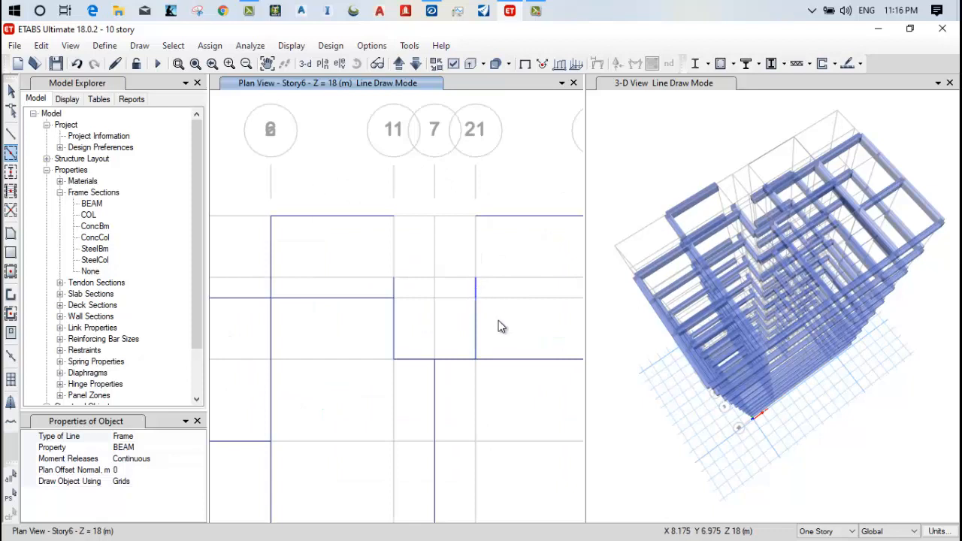
click(530, 313)
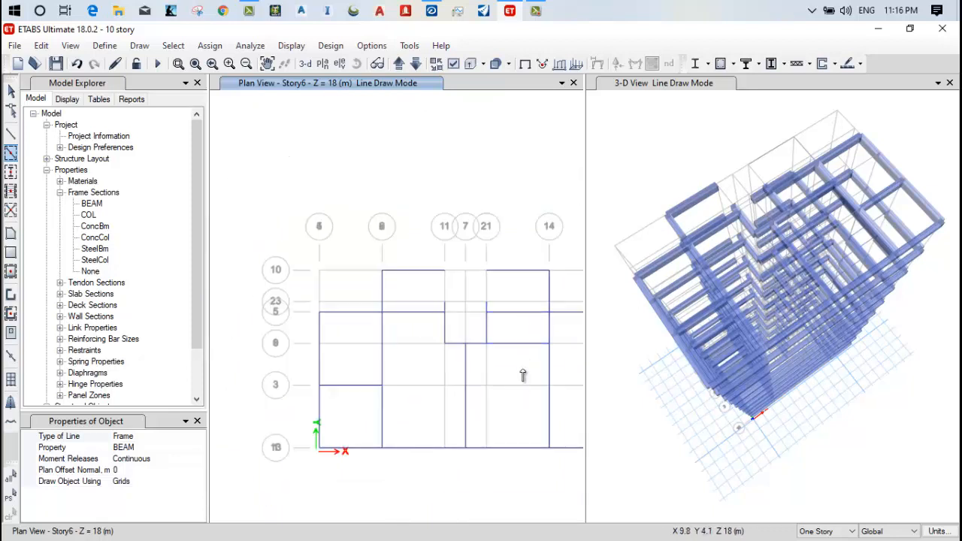
middle_drag(526, 383, 443, 361)
click(484, 370)
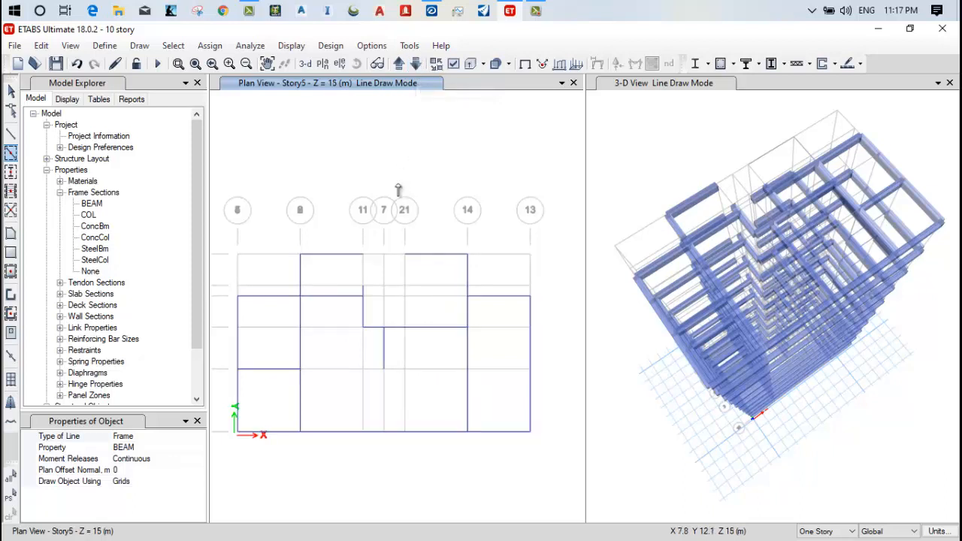
On Story5, draw BEAM frames on line 7 below grid 3, line 21 down to grid 9, grid 5 at 21–14 and grid 3 at 14–13
click(384, 397)
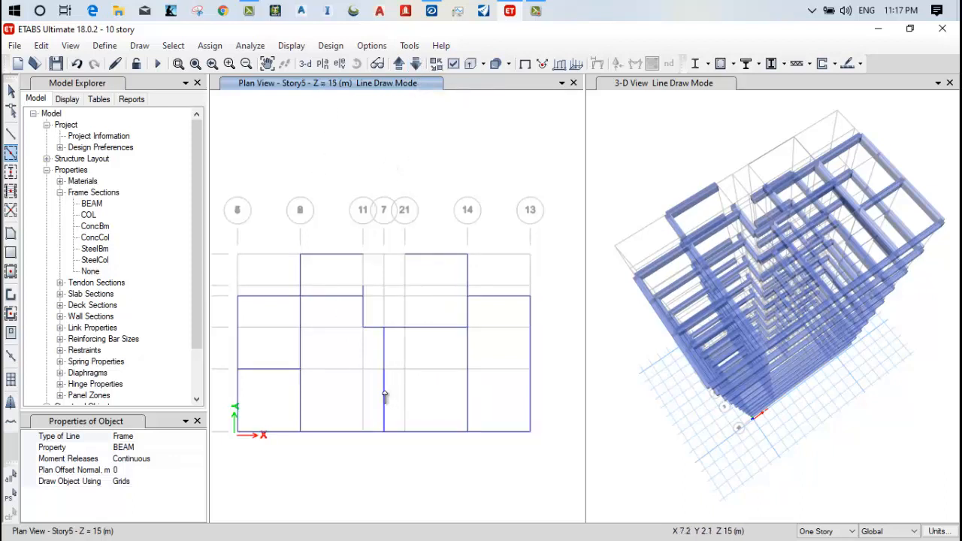
click(405, 312)
click(427, 297)
click(486, 371)
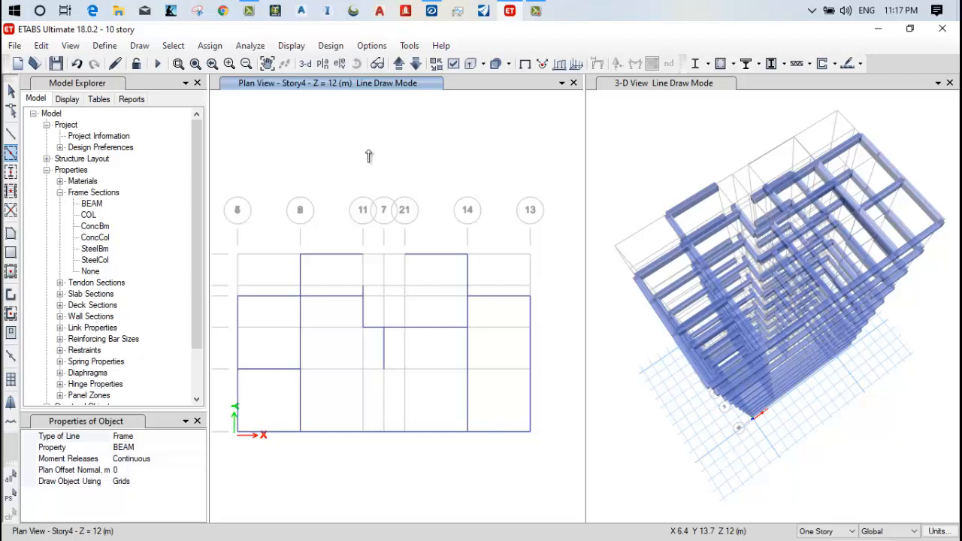
On Story4, draw BEAM frames on line 7 below 3, line 21 at 23–9, grid 5 at 21–14, grid 3 at 14–13, and grid 9 at 8–11
click(384, 401)
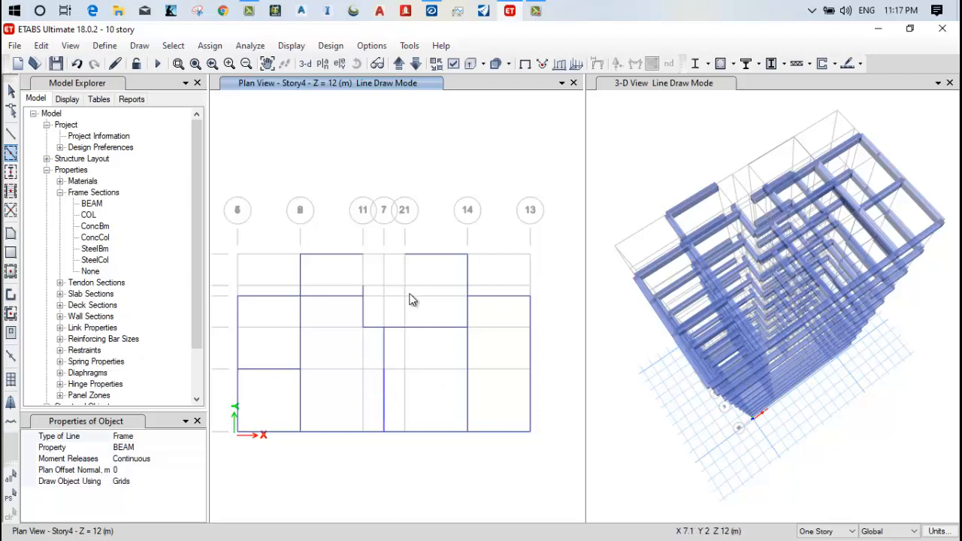
scroll(405, 298, up, 3)
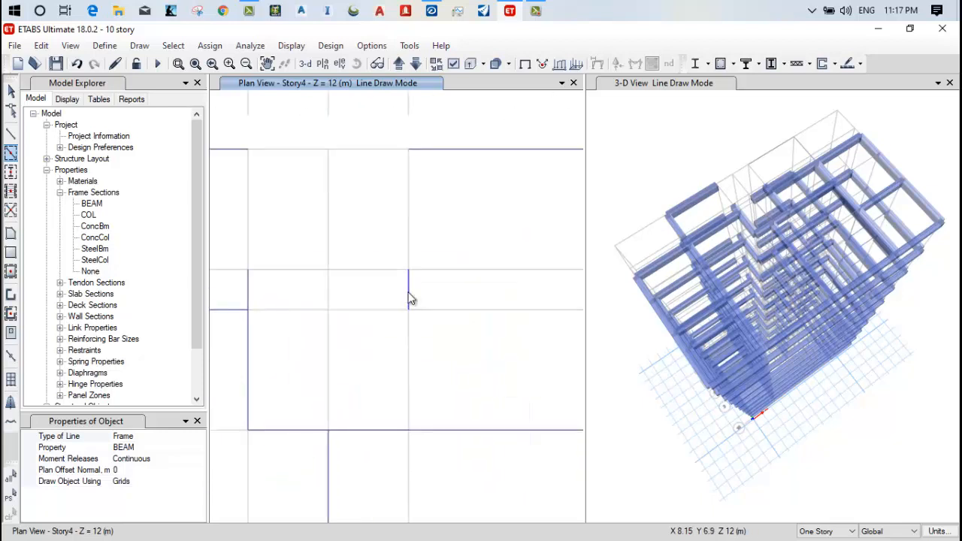
click(409, 359)
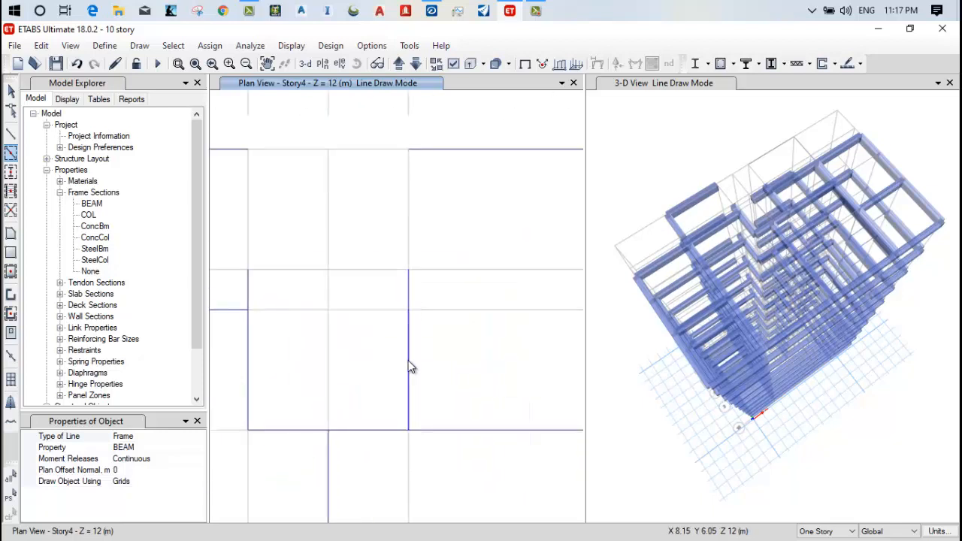
scroll(466, 411, down, 4)
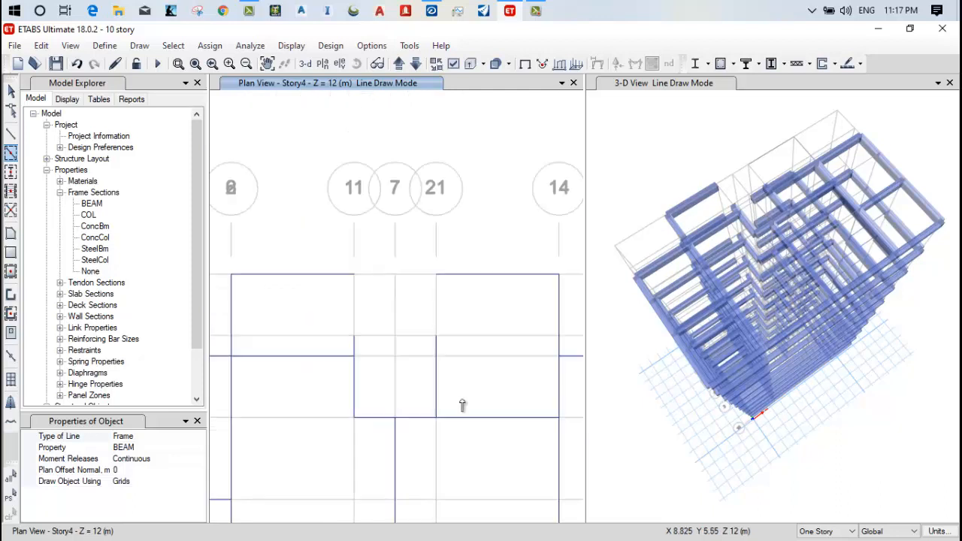
click(472, 375)
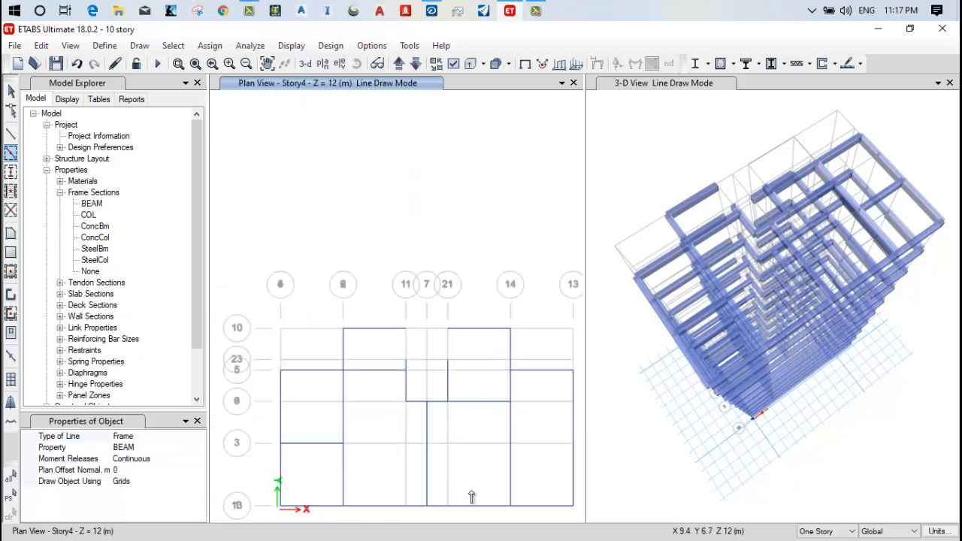
click(532, 445)
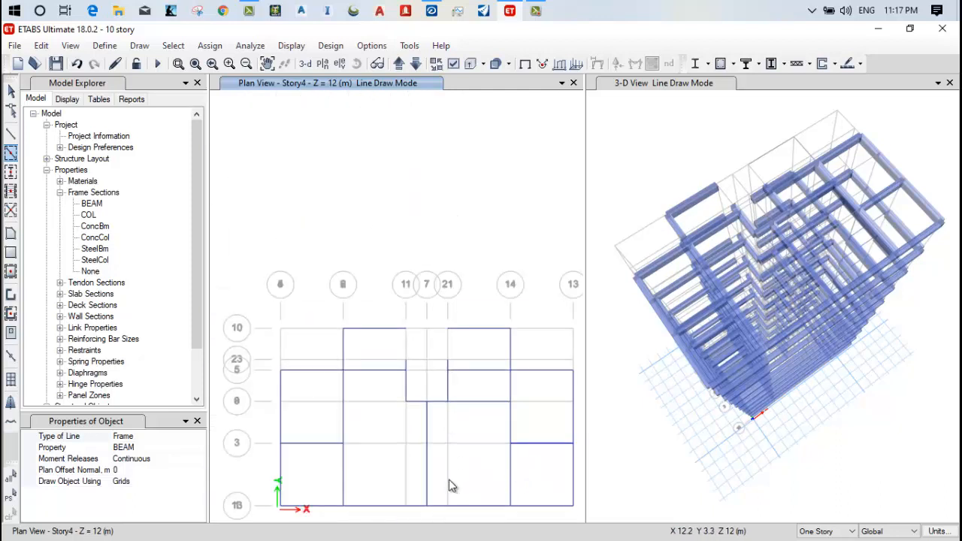
middle_drag(356, 215, 347, 161)
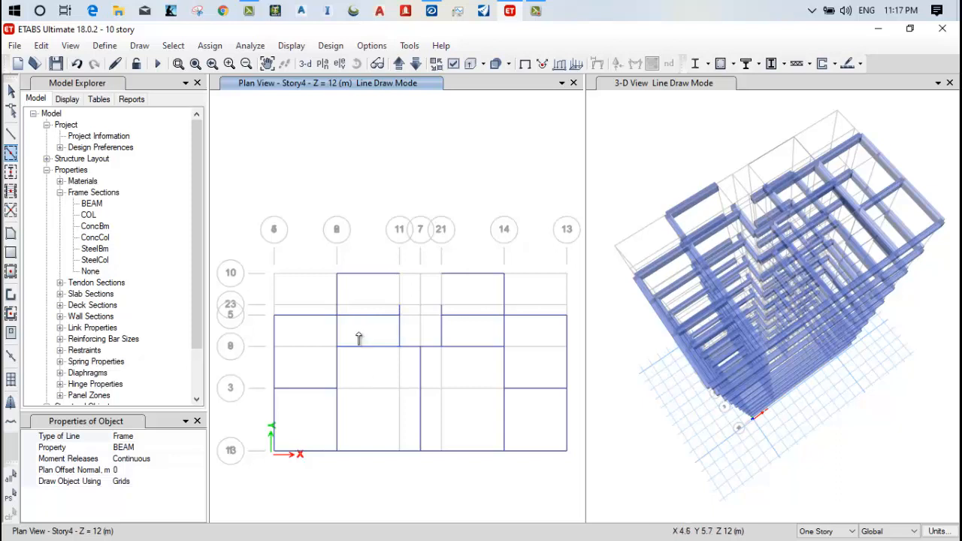
On Story3, draw BEAM frames on grid 9 at 8–11, line 7 below 3, line 21 at 23–9, grid 5 at 21–14, and grid 3 at 14–13
click(415, 66)
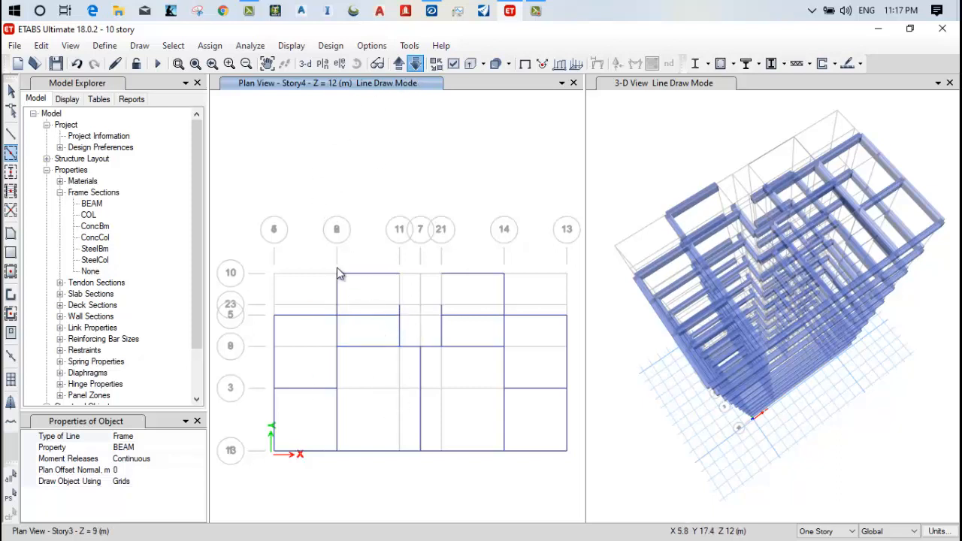
click(379, 346)
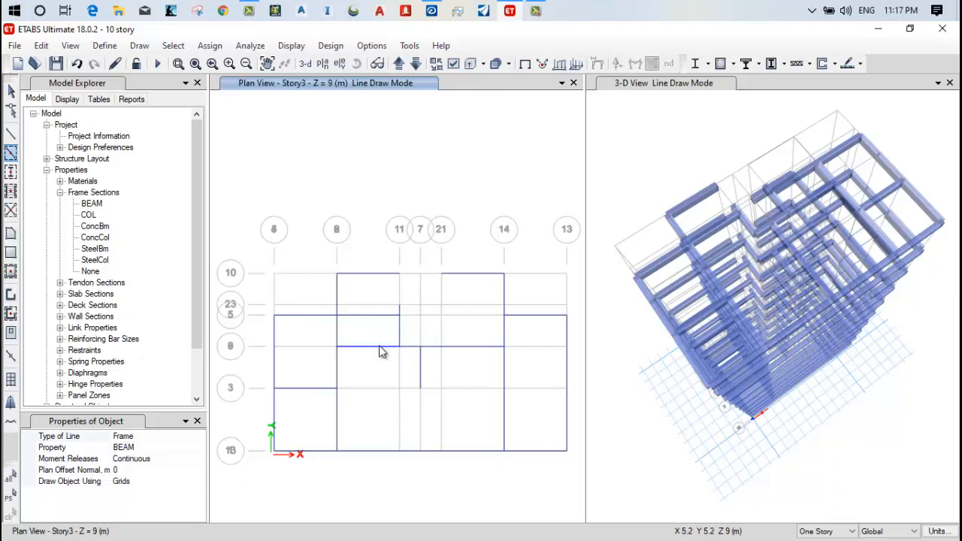
click(420, 412)
click(443, 331)
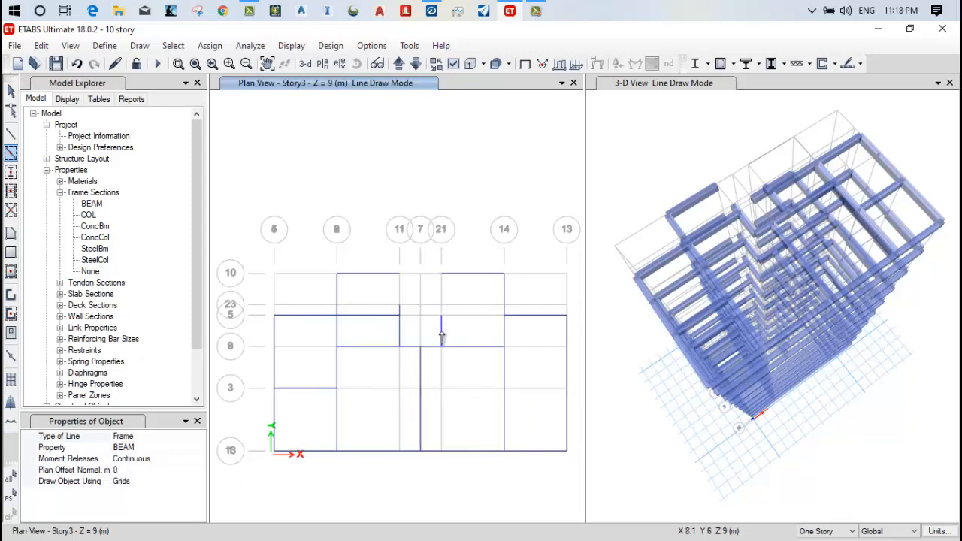
scroll(441, 304, up, 2)
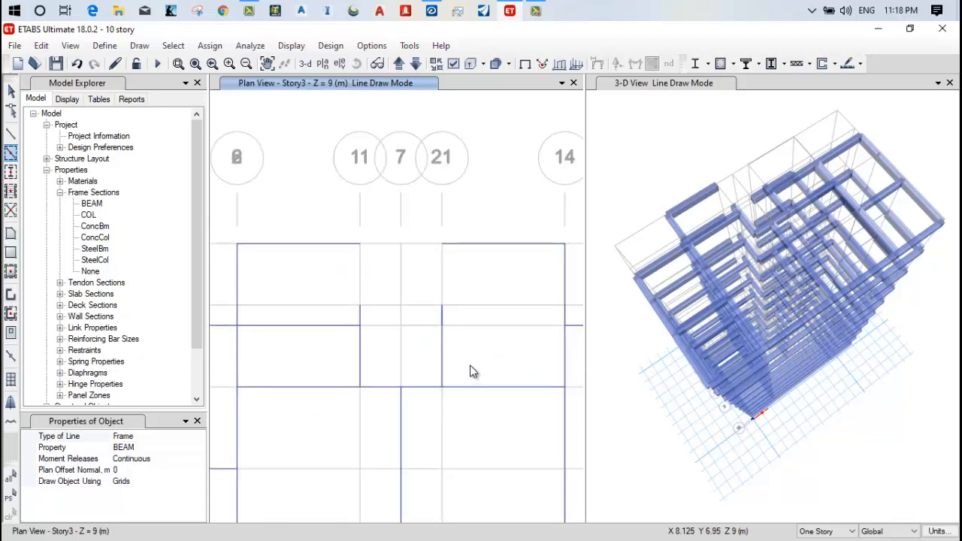
scroll(471, 372, down, 2)
click(489, 347)
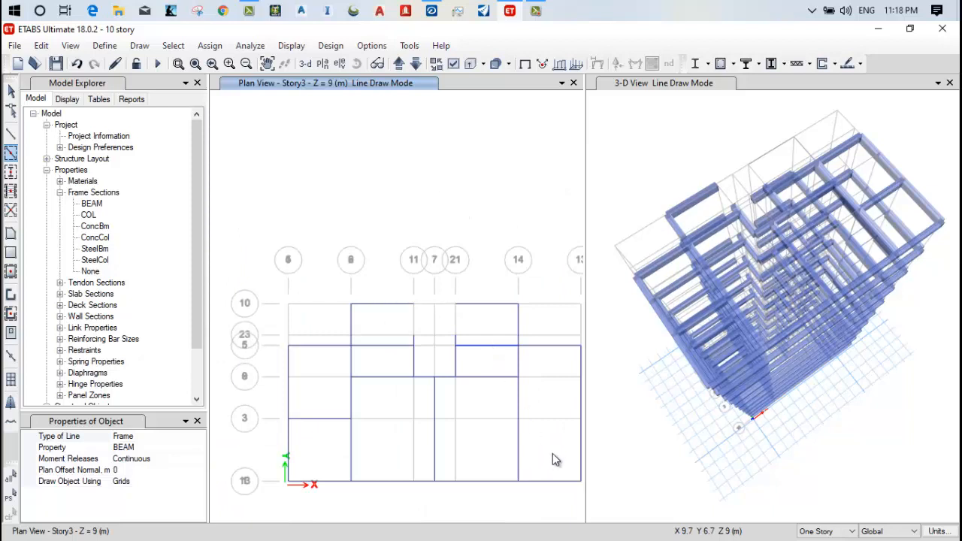
click(554, 420)
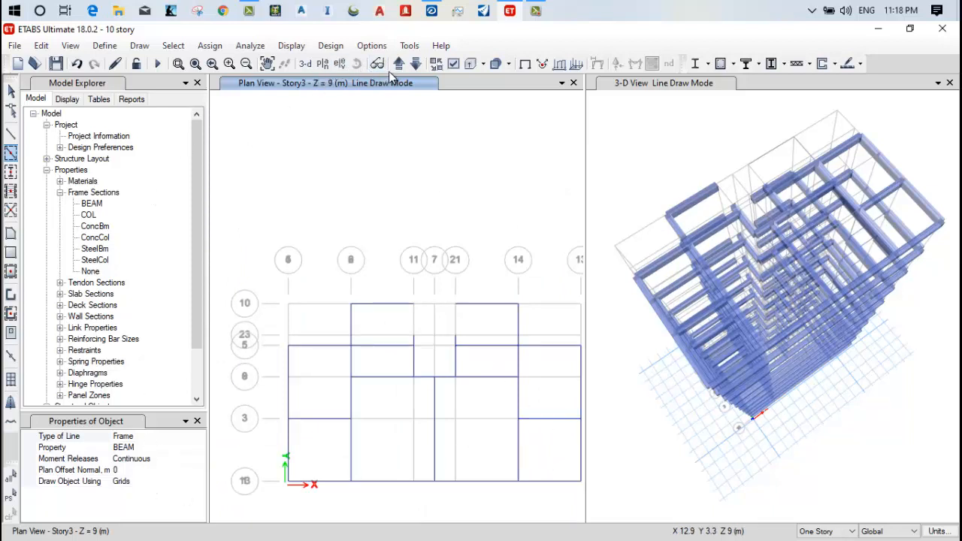
Switch to the Story2 plan and draw BEAM frames on grid 9 at 8–11, line 7 below grid 3, and grid 3 at 14–13
click(415, 64)
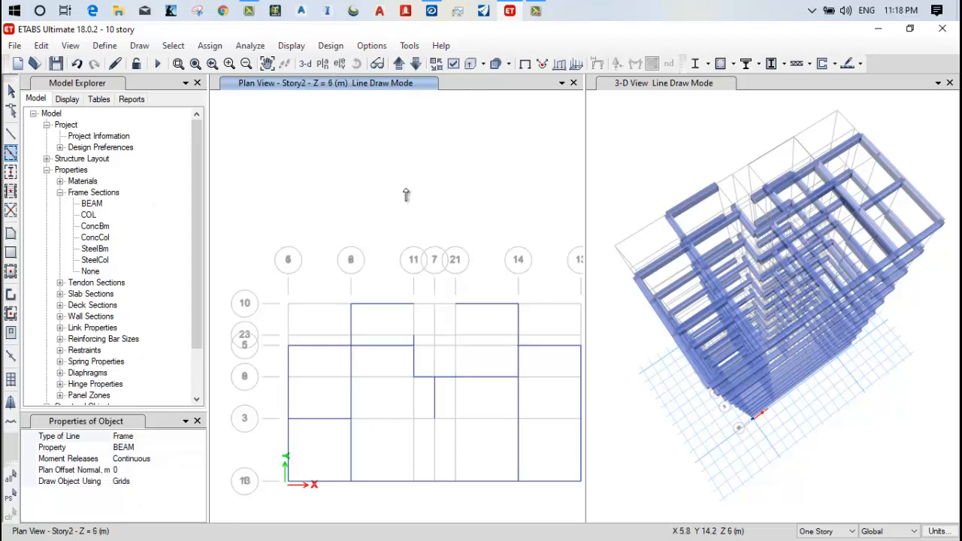
click(391, 378)
click(436, 438)
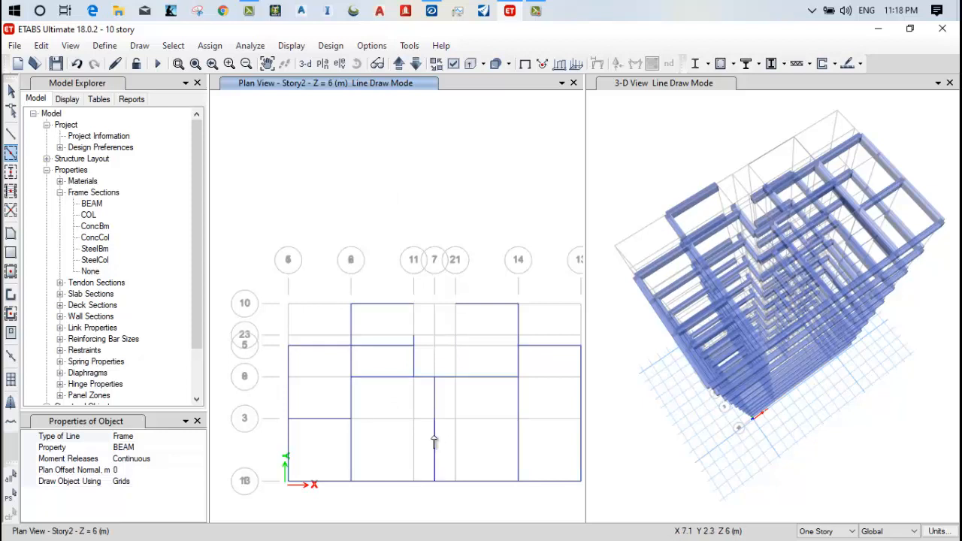
click(543, 417)
Draw Story2 BEAM frames on line 21 from 23 to 9 and grid 5 at 21–14, and save the model
click(456, 362)
scroll(461, 346, up, 2)
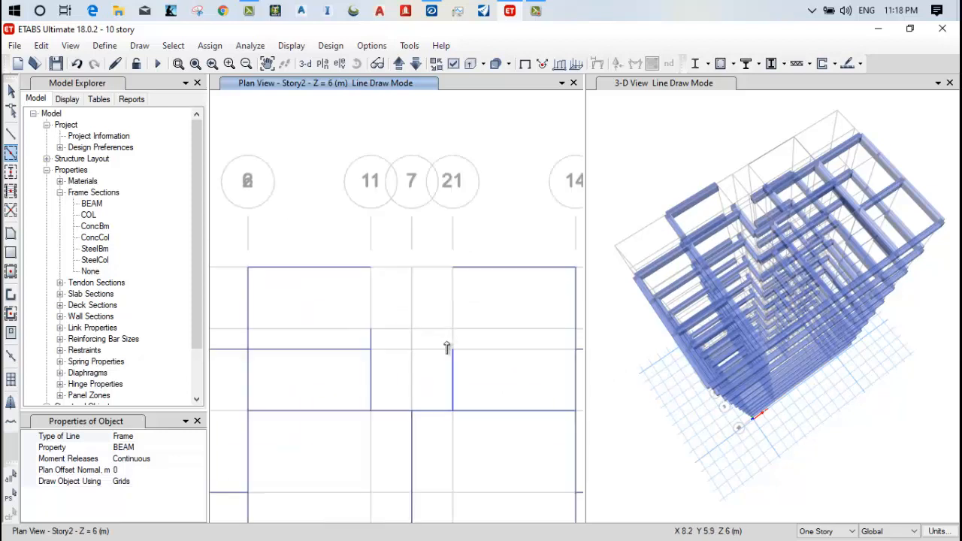
click(456, 340)
click(484, 350)
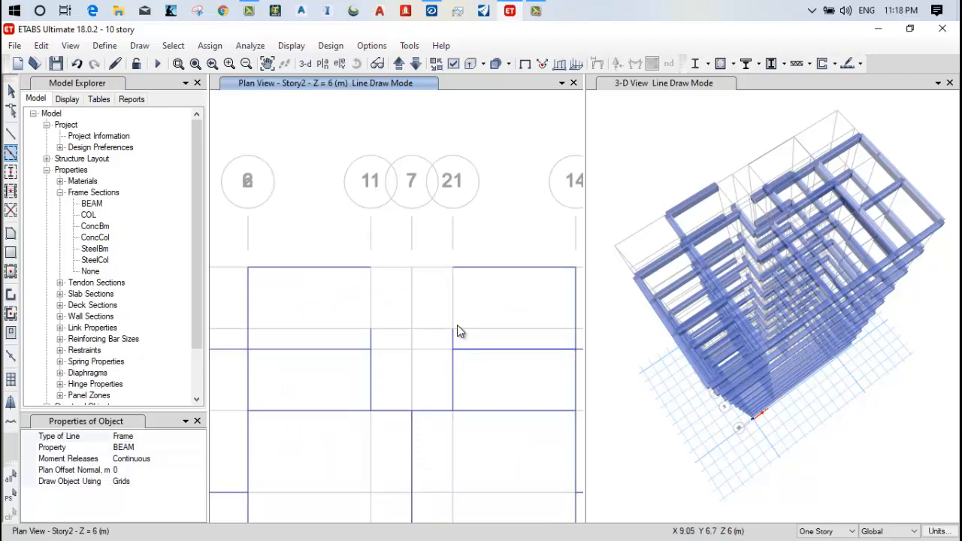
scroll(441, 374, down, 3)
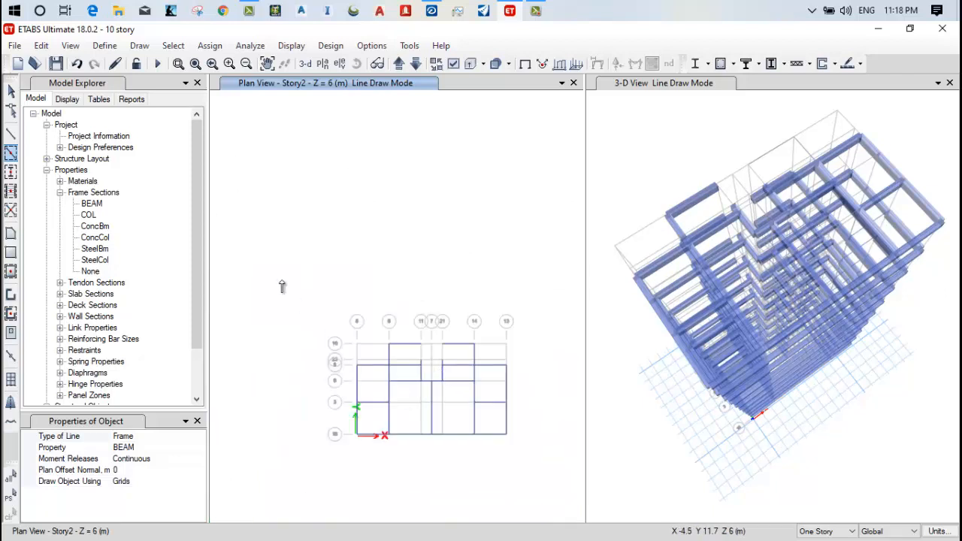
click(56, 64)
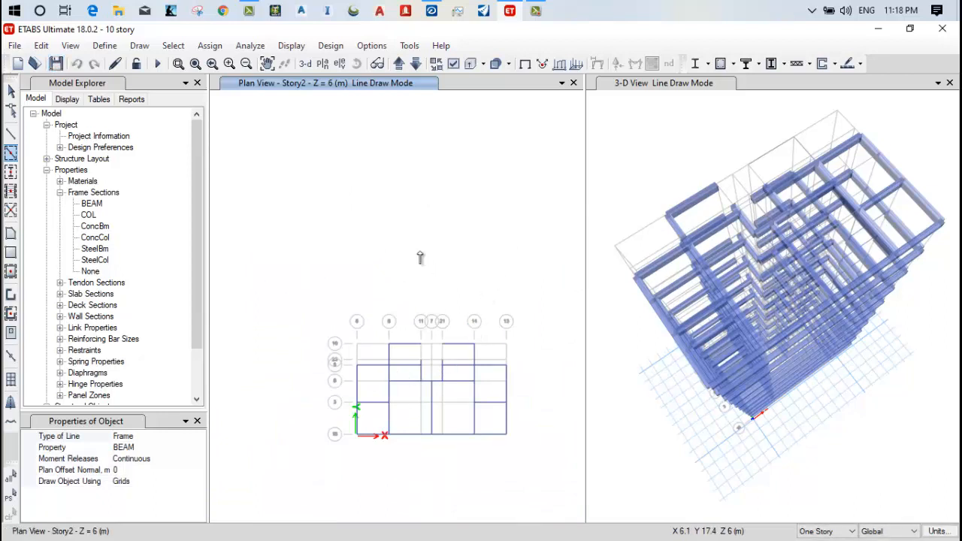
On Story1, draw BEAM frames on grid 9 at 8–11, line 7 below 3, line 21 at 23–9, grid 5 at 21–14, and grid 3 at 14–13
scroll(423, 326, up, 4)
middle_drag(423, 281, 416, 132)
scroll(428, 167, down, 4)
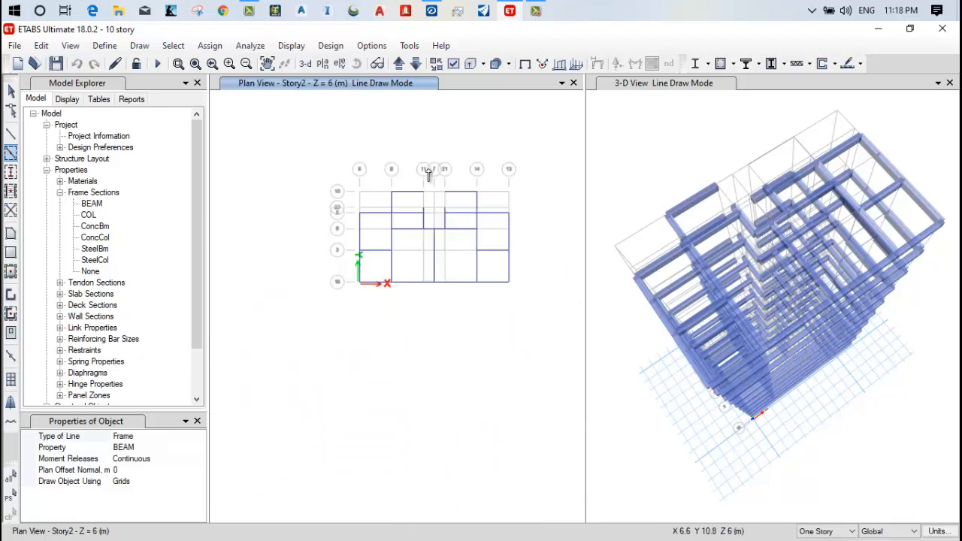
scroll(430, 154, up, 2)
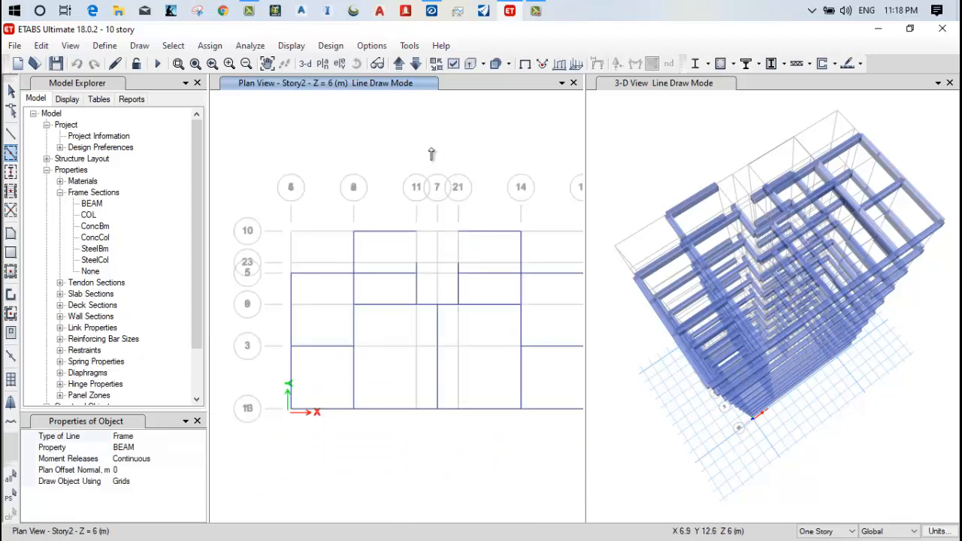
click(416, 64)
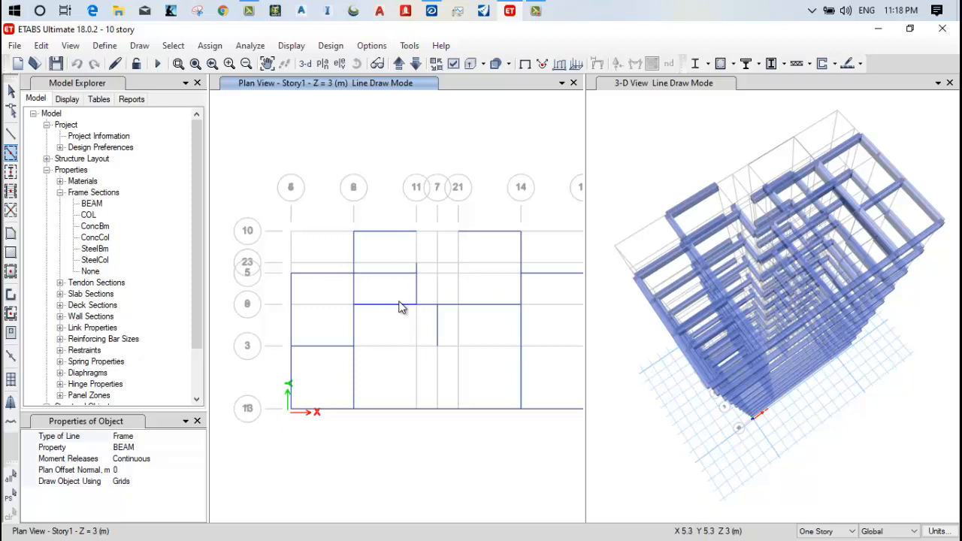
click(437, 378)
scroll(457, 274, up, 5)
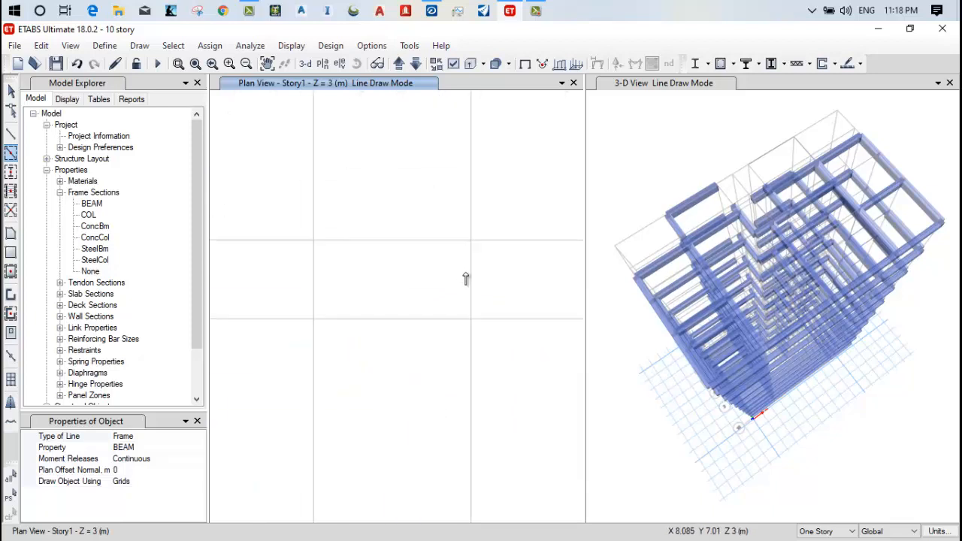
click(471, 282)
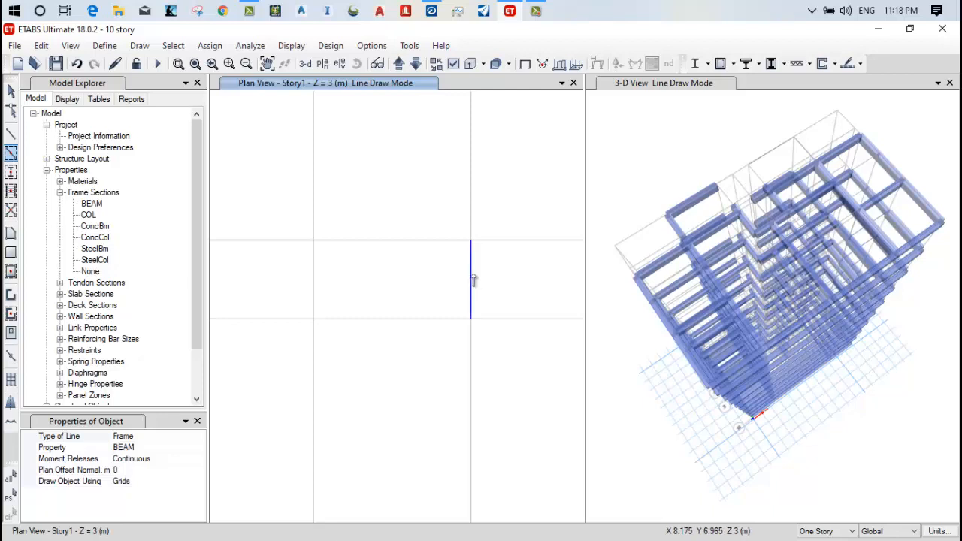
click(472, 379)
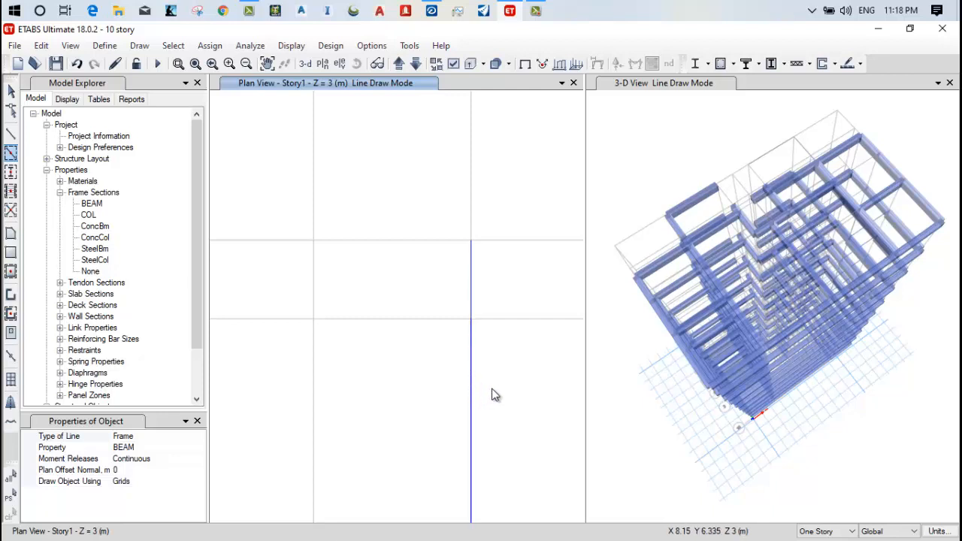
scroll(494, 387, down, 4)
middle_drag(491, 376, 468, 351)
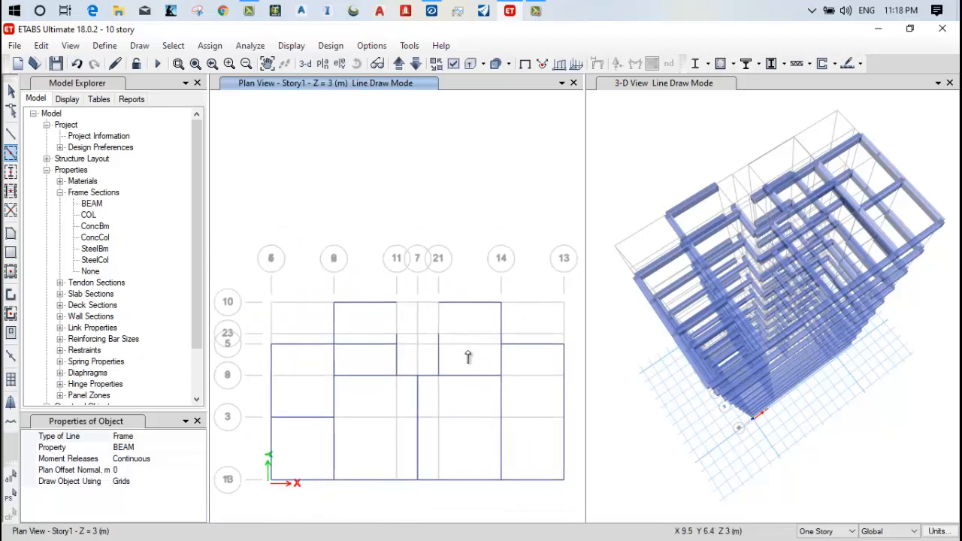
click(535, 418)
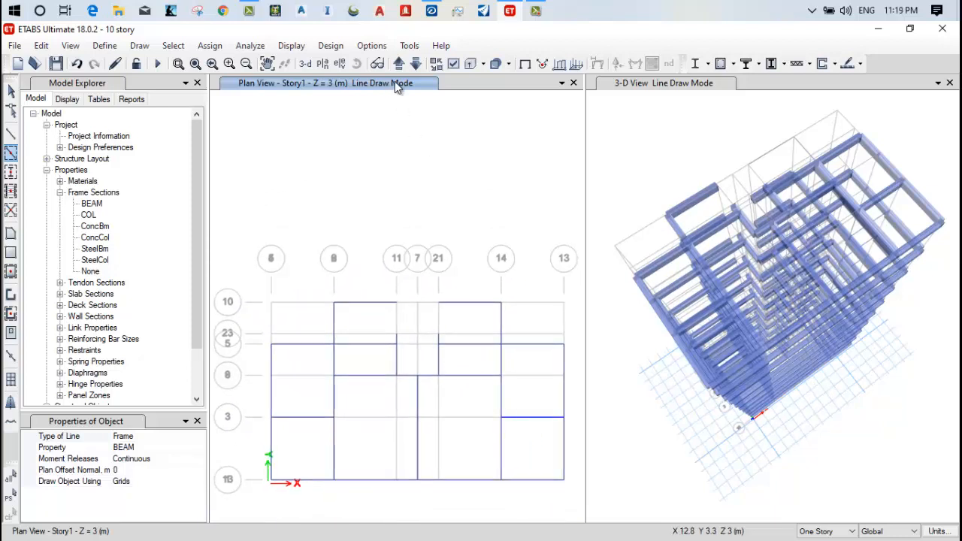
Go back up to the Story2 plan and fill grid 3 with BEAM frames from line 8 to line 14
click(416, 64)
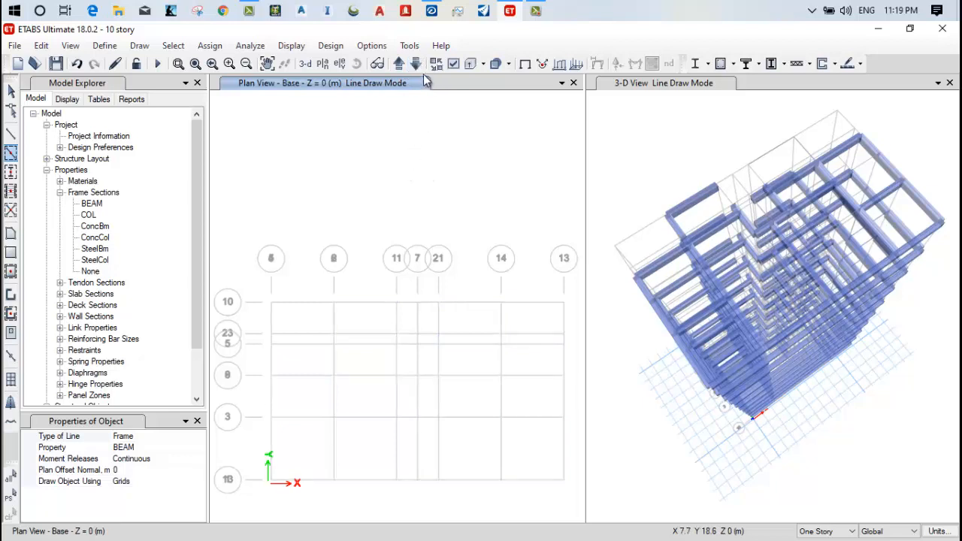
click(398, 63)
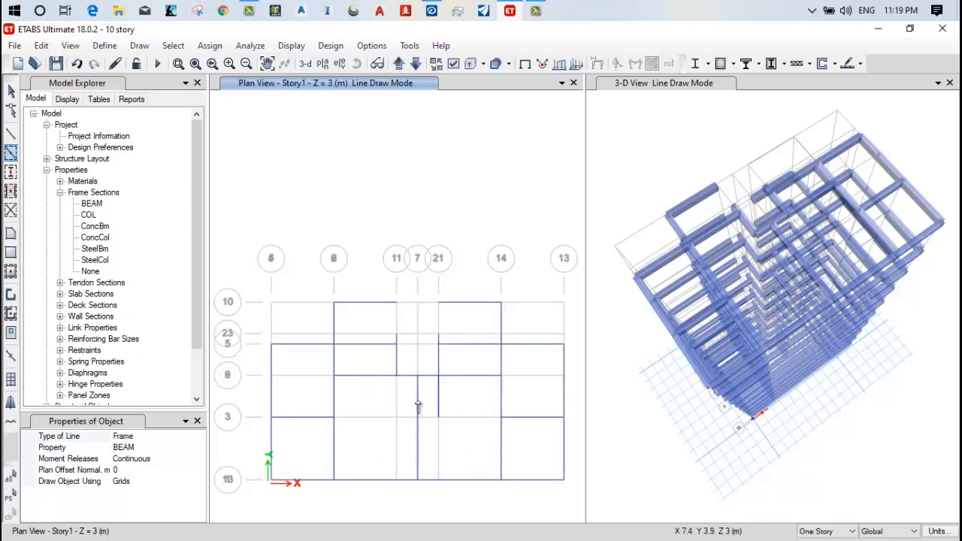
click(362, 417)
click(409, 419)
click(430, 418)
click(481, 417)
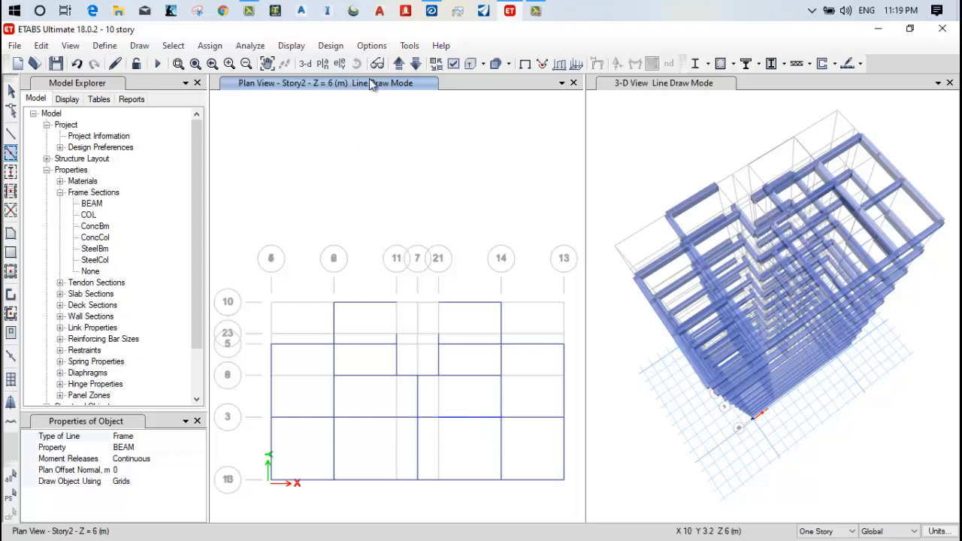
Move up to Story3 and draw BEAM frames along grid 3 between lines 8 and 14
click(398, 63)
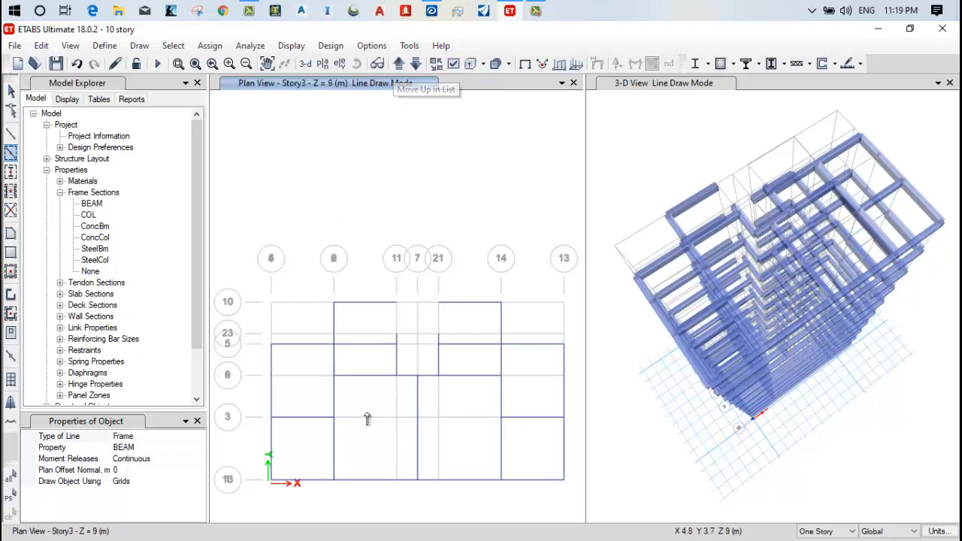
click(408, 422)
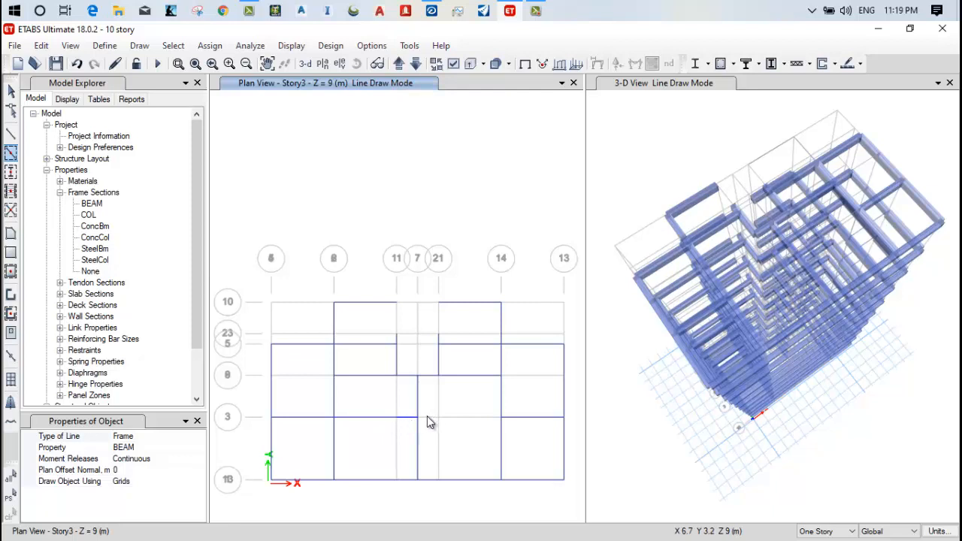
click(427, 419)
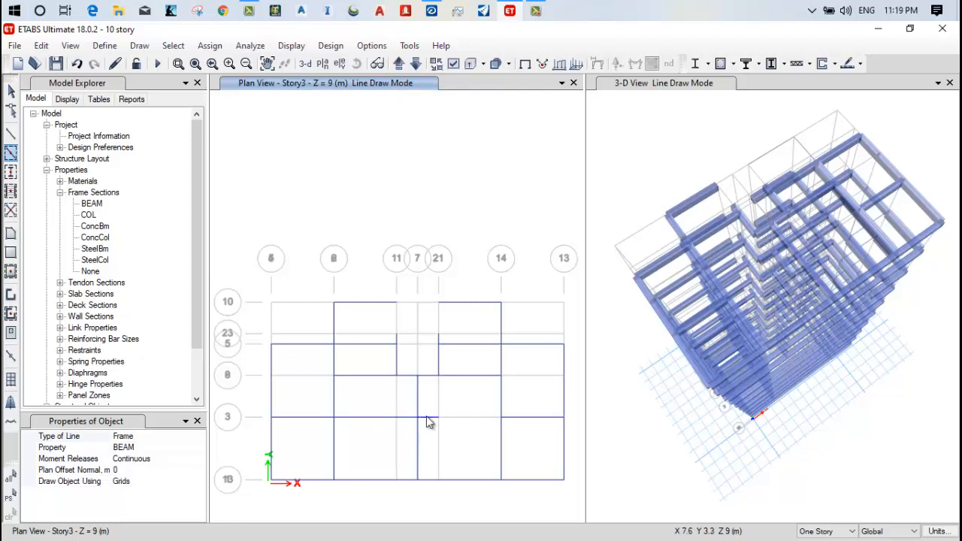
click(466, 421)
Move up to Story4 and draw BEAM frames along grid 3 between lines 8 and 14
click(399, 64)
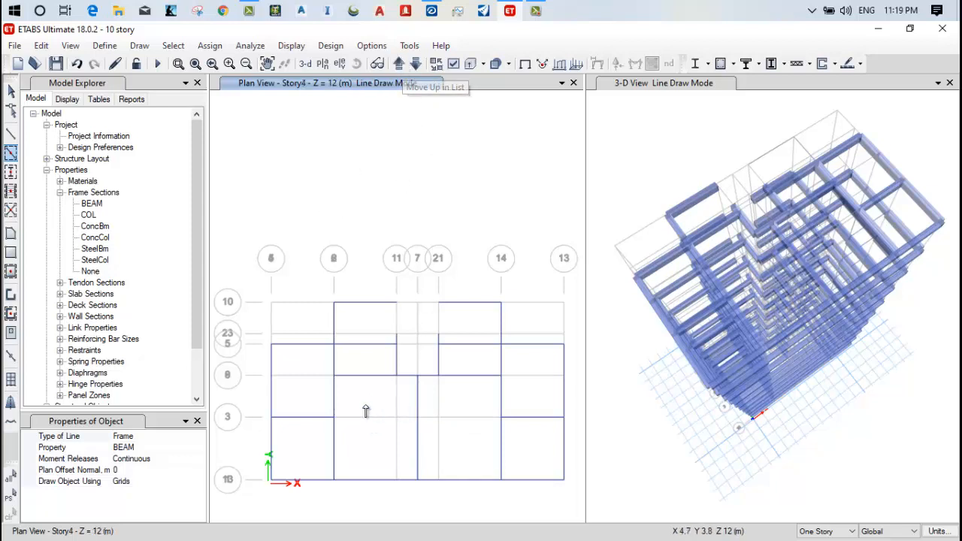
click(361, 418)
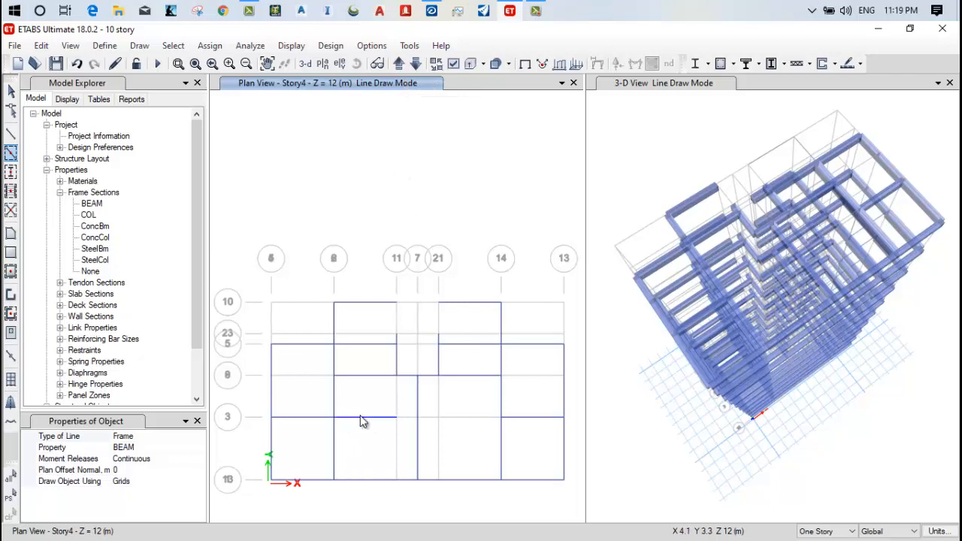
click(406, 417)
click(475, 424)
On Story5, draw BEAM frames on grid 9 at 8–11 and along grid 3, undoing a misplaced one
click(377, 381)
click(368, 419)
key(ctrl+z)
click(430, 420)
Move up to Story6 and draw BEAM frames on grid 9 at 8–11 and along grid 3 from line 8 to 14
click(398, 67)
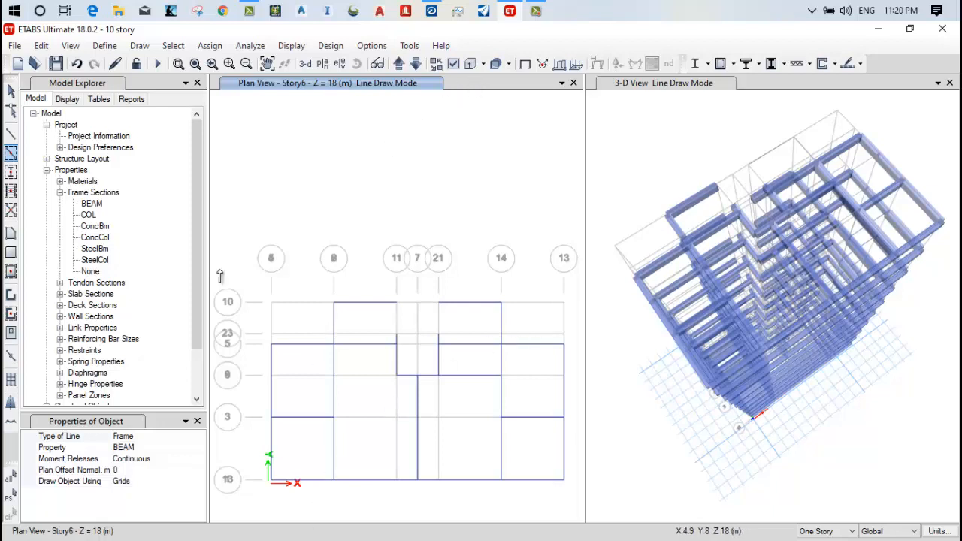
click(360, 381)
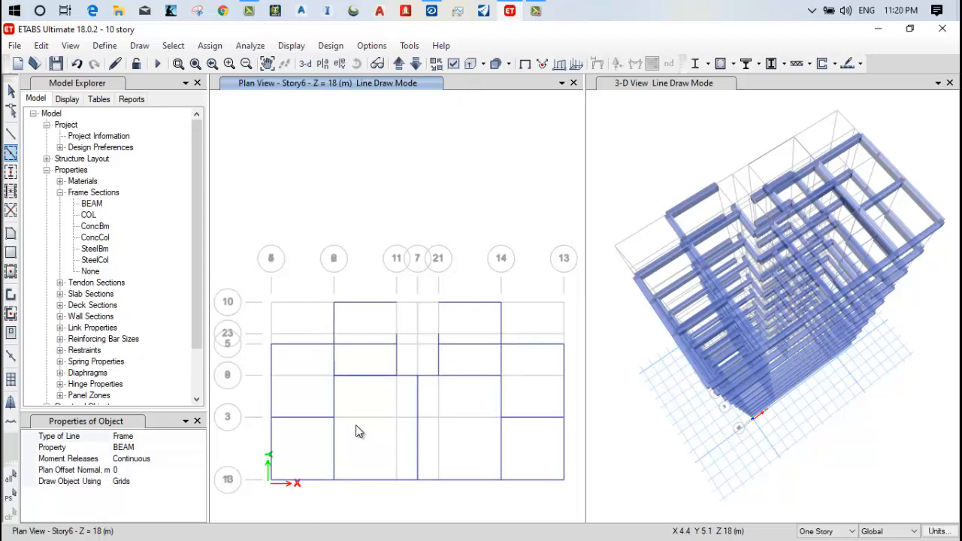
click(374, 421)
click(427, 418)
click(477, 422)
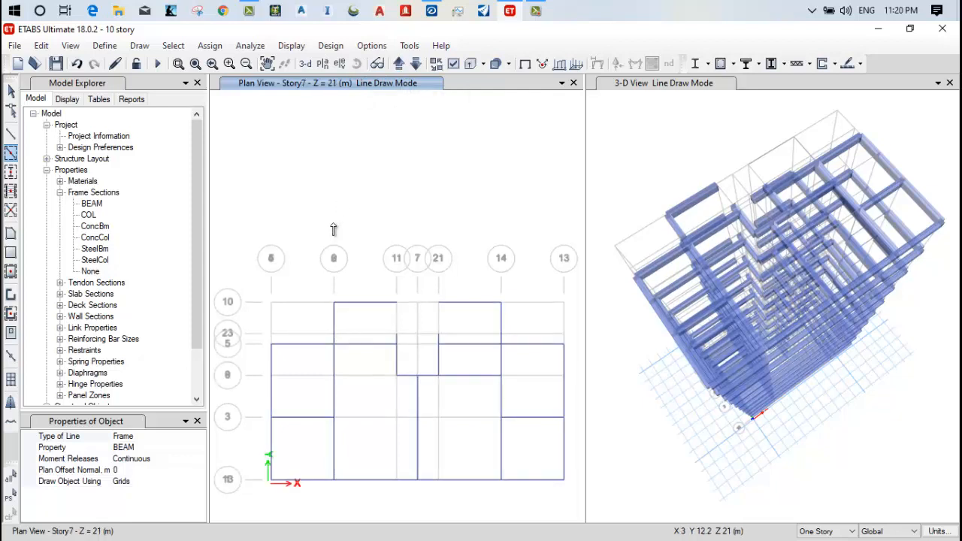
On Story7, draw BEAM frames on grid 9 at 8–11 and along grid 3 between lines 8 and 14
click(377, 385)
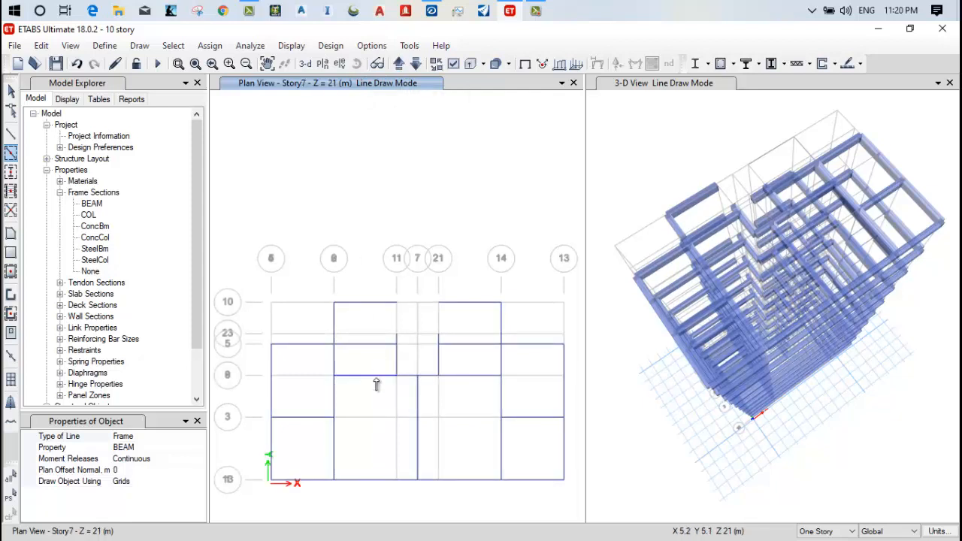
click(367, 419)
click(410, 419)
click(428, 418)
click(471, 418)
Move up to Story8 and fill grid 3 with BEAM frames from line 8 to line 14
click(398, 63)
click(376, 419)
click(433, 419)
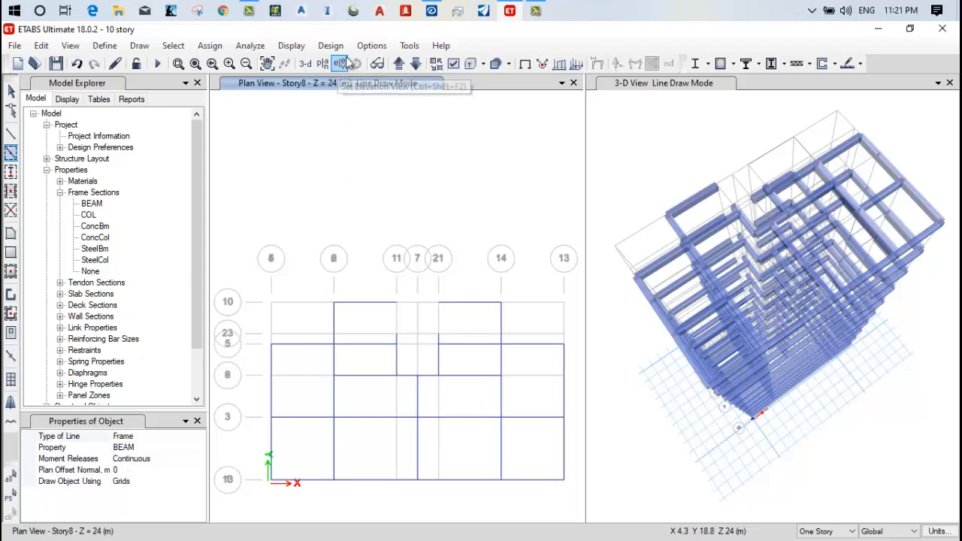
Move up to Story9 and draw BEAM frames along grid 3 between lines 8 and 14
click(399, 64)
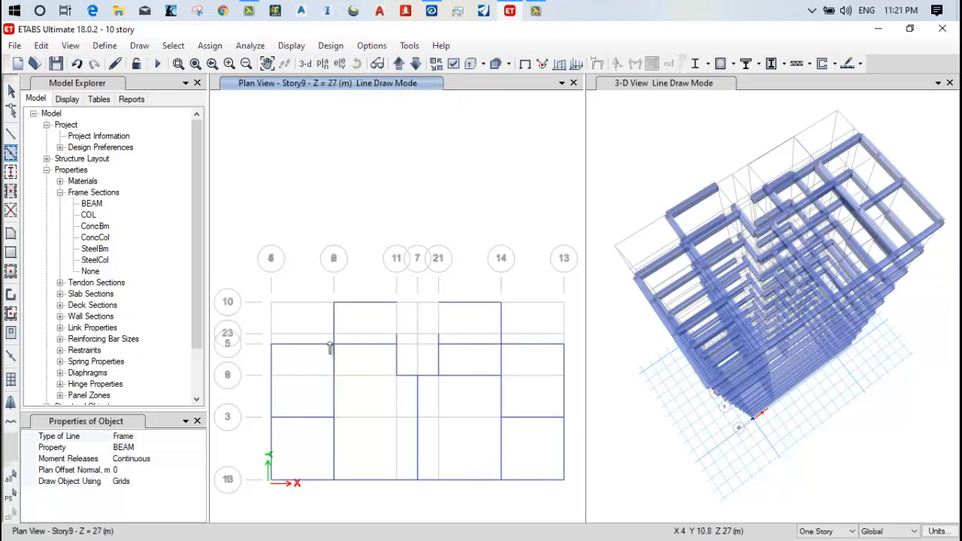
click(409, 423)
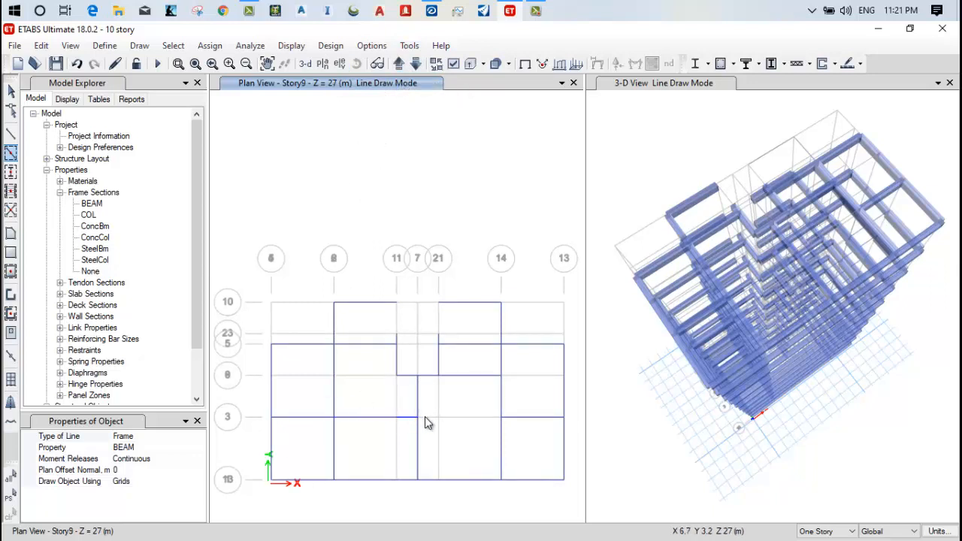
click(429, 418)
click(461, 418)
Move up to Story10 and complete grid 3 with BEAM frames between lines 8 and 14
click(398, 63)
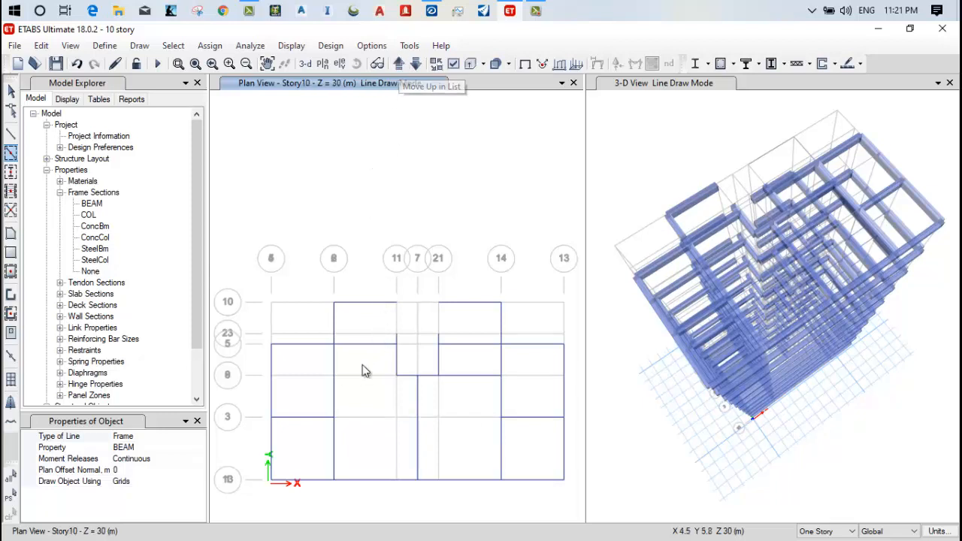
click(408, 418)
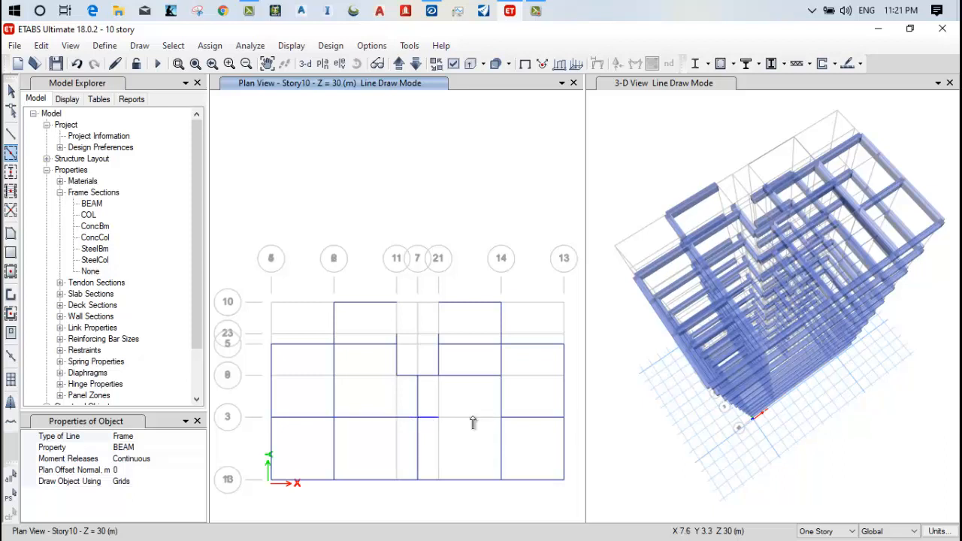
click(472, 418)
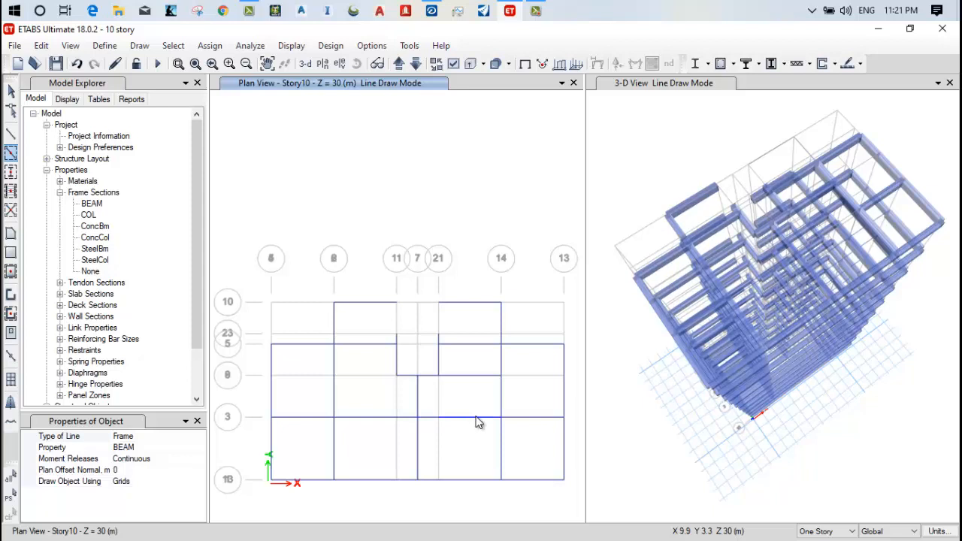
Leave line drawing, save the model and dismiss the CONNECTION Client window
click(399, 65)
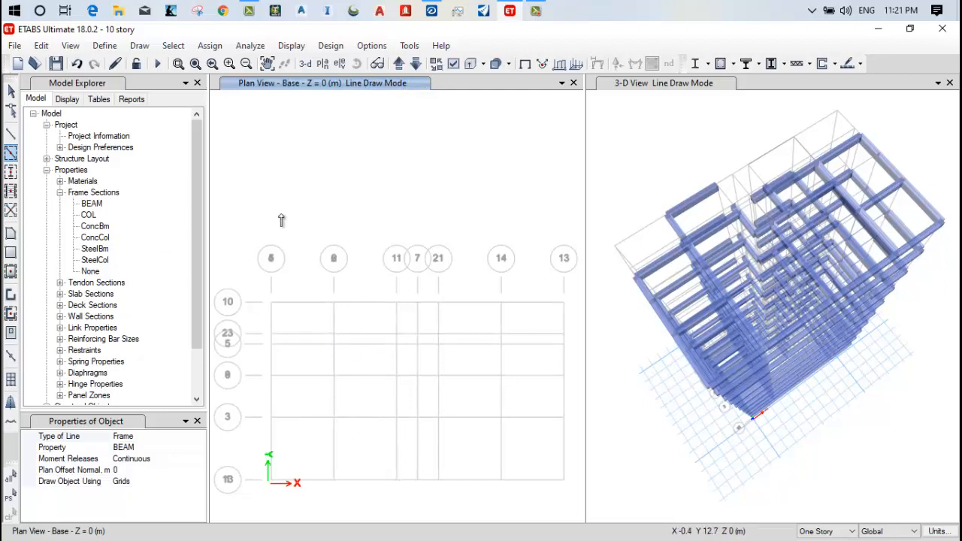
click(12, 90)
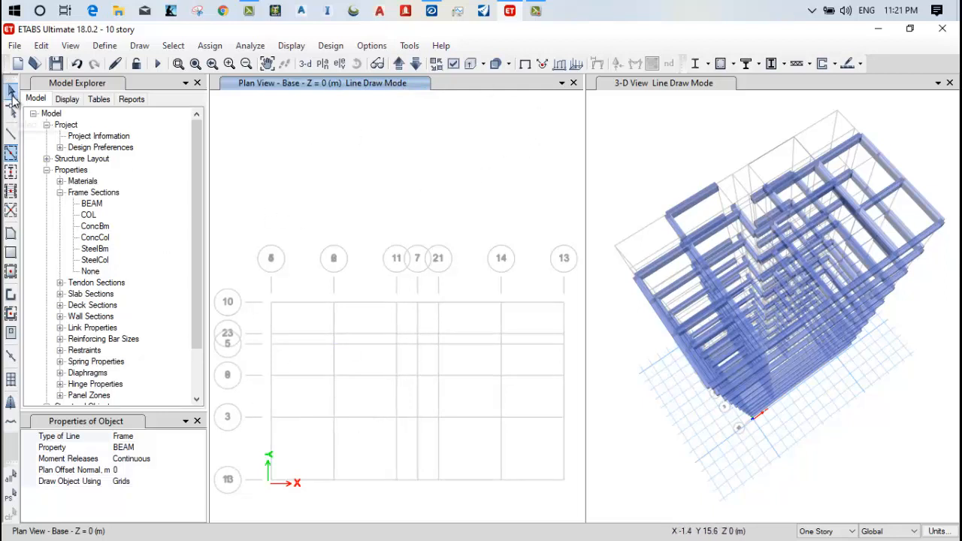
click(57, 63)
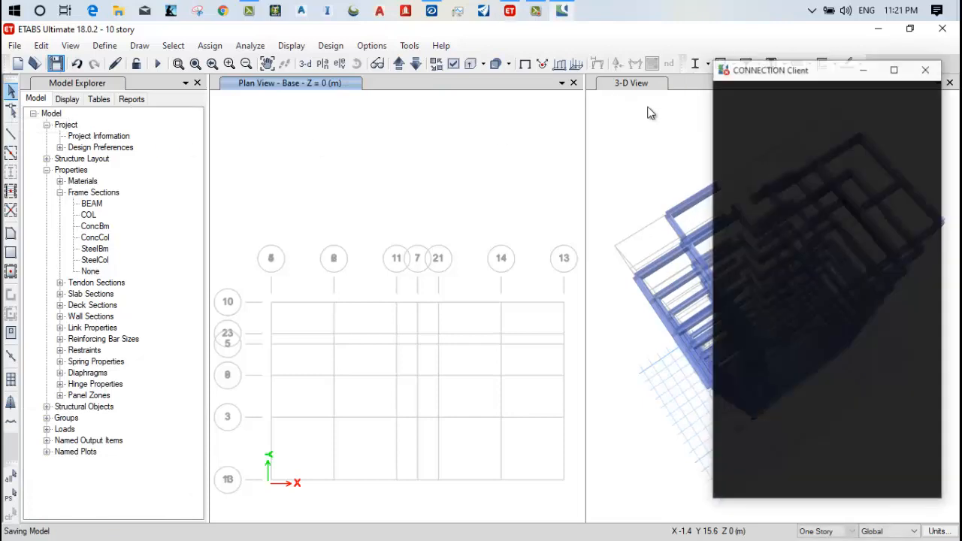
click(937, 75)
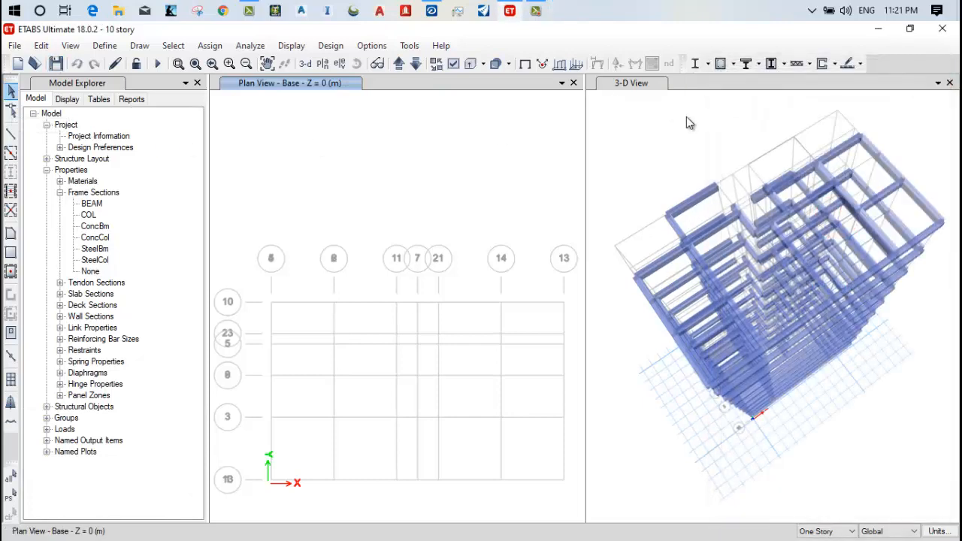
Refresh and rotate the 3-D view to examine the beam framing across all stories
click(687, 116)
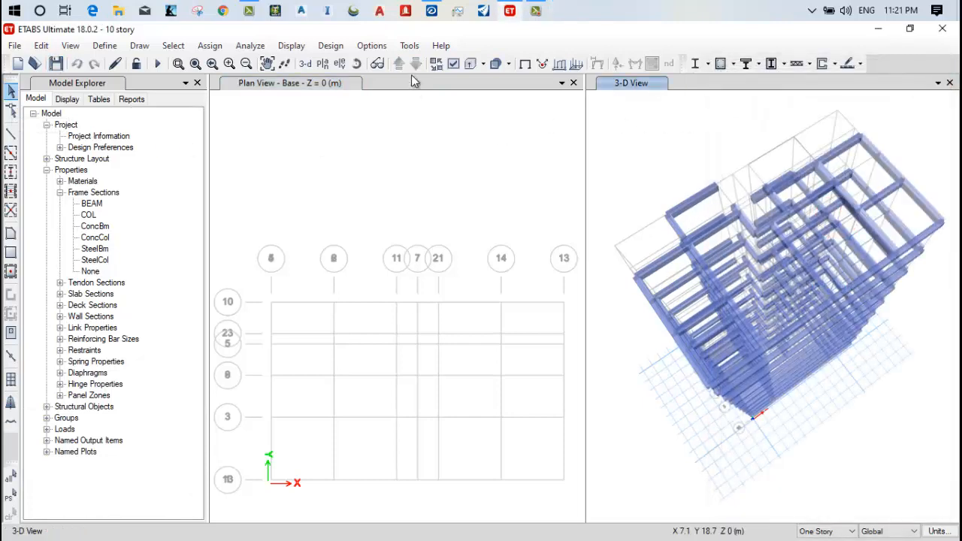
click(471, 65)
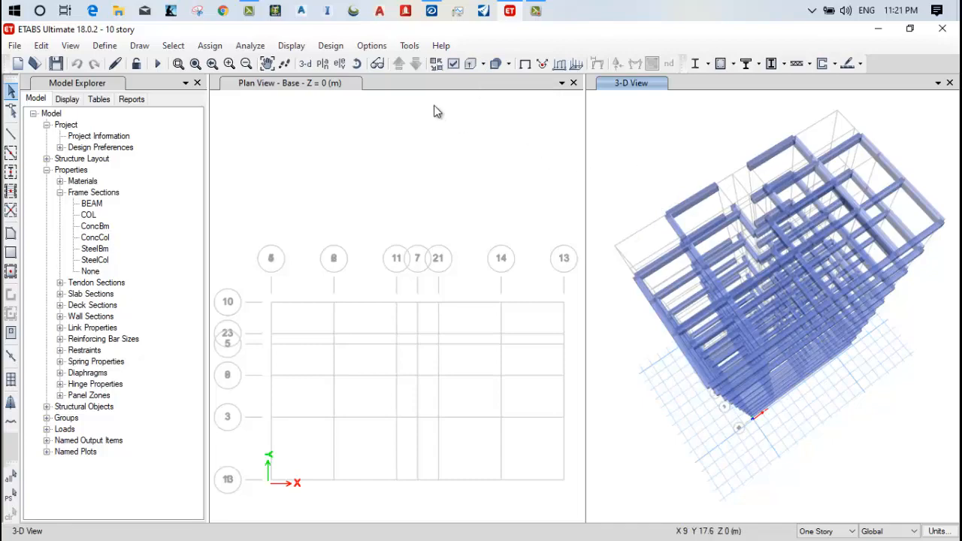
click(358, 65)
drag(647, 389, 619, 284)
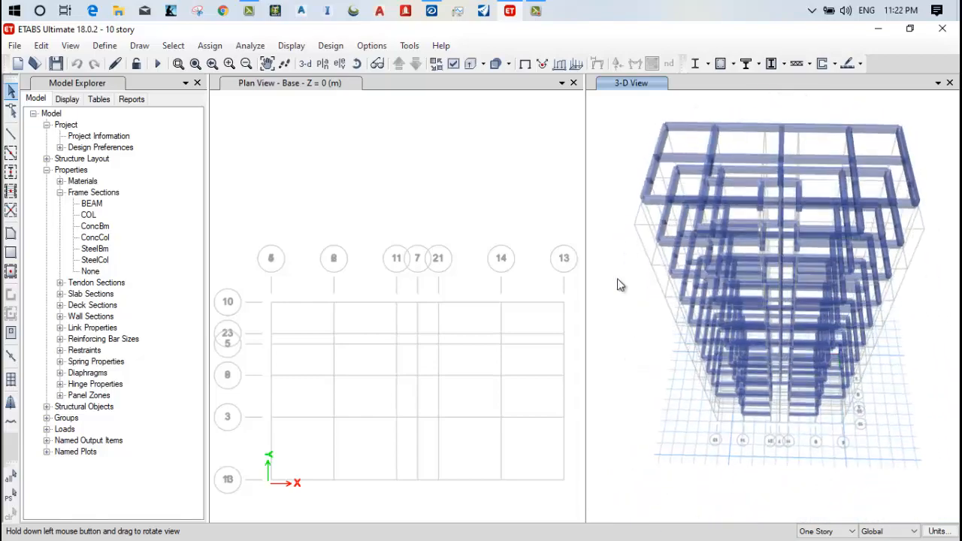
click(448, 195)
drag(449, 189, 436, 155)
scroll(411, 193, down, 3)
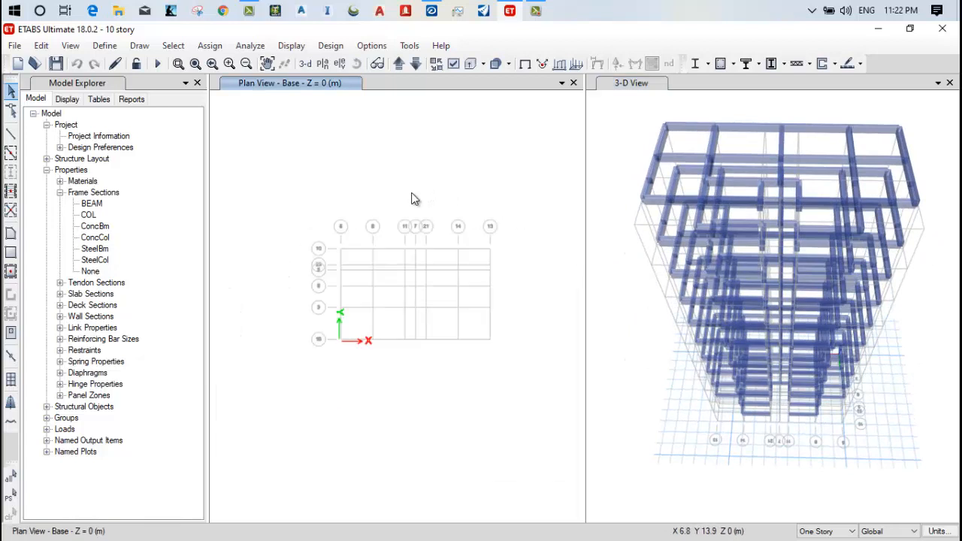
middle_drag(411, 193, 390, 145)
scroll(472, 241, up, 3)
middle_drag(410, 226, 514, 290)
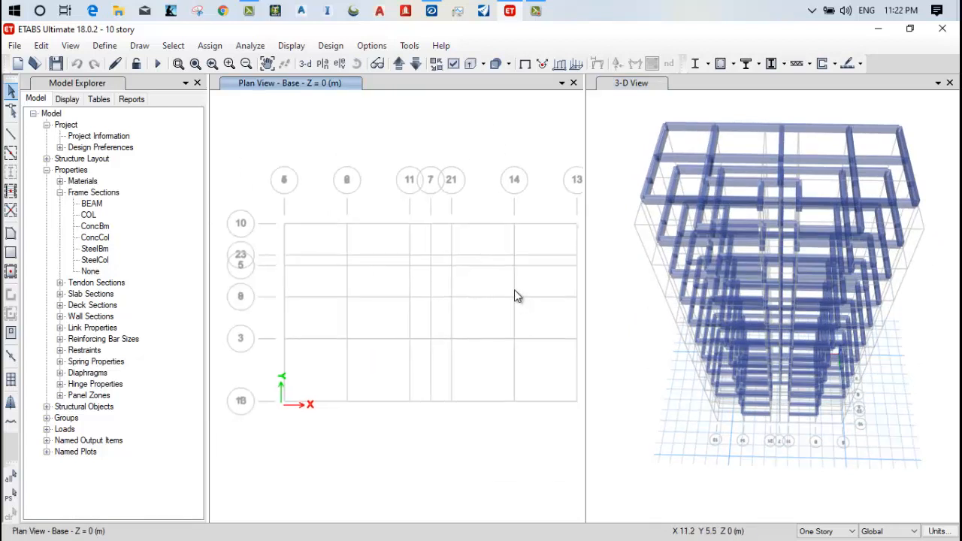
scroll(514, 290, down, 3)
scroll(699, 456, up, 3)
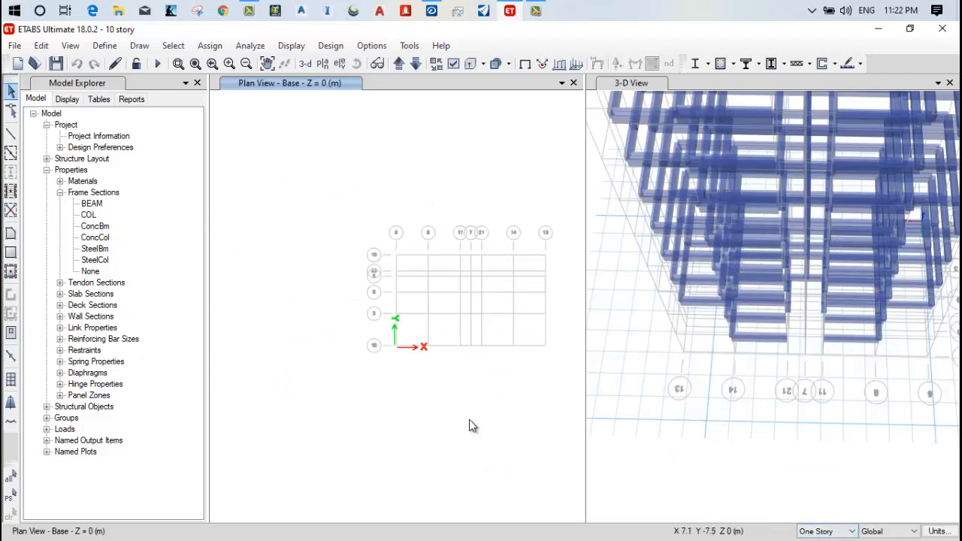
middle_drag(441, 406, 402, 387)
scroll(429, 350, up, 3)
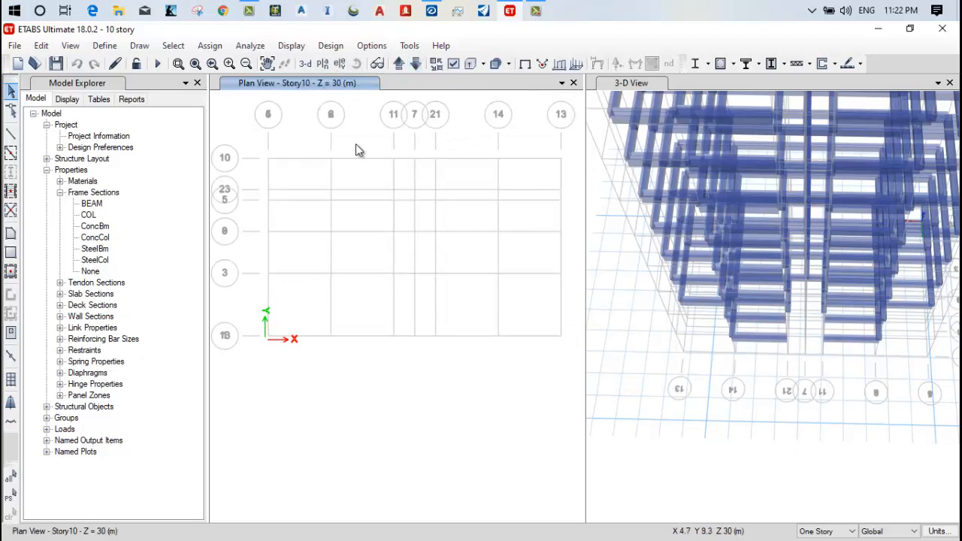
Set the drawing scope to All Stories and save the model
click(843, 532)
click(827, 508)
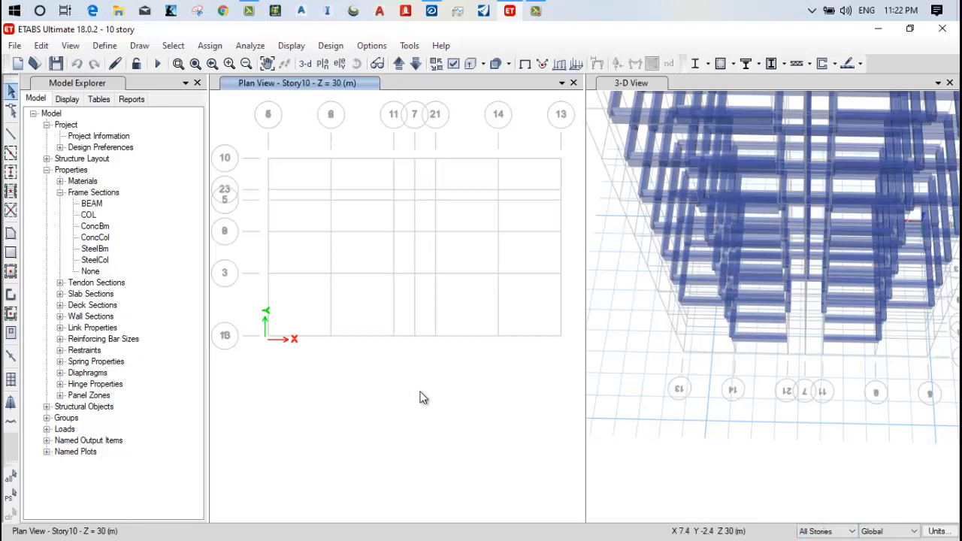
middle_drag(428, 394, 423, 407)
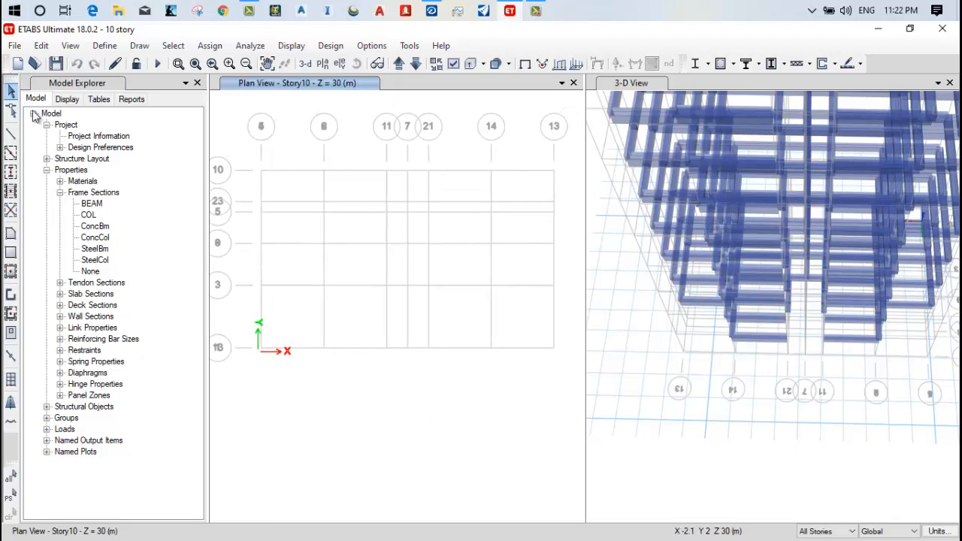
click(56, 65)
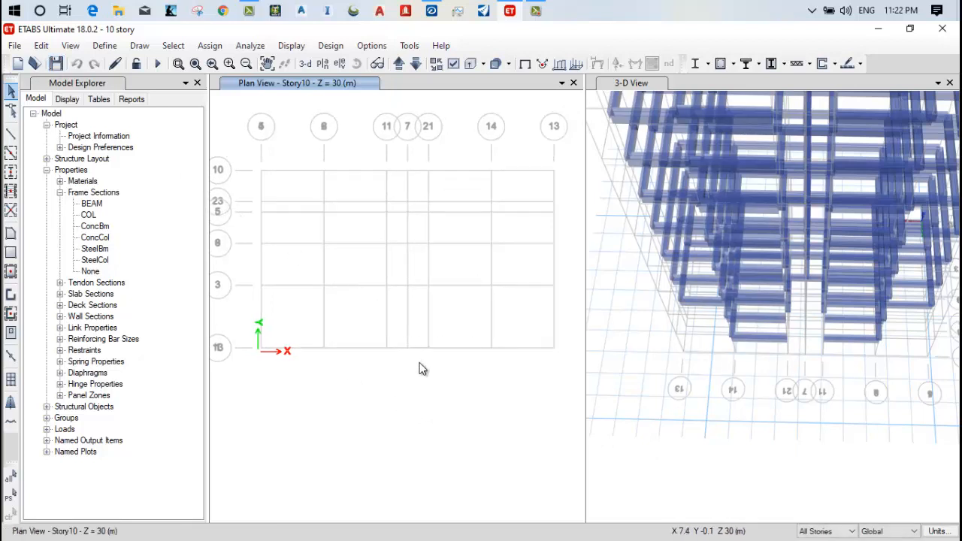
Check the whole building in the 3-D view and reset the plan view to Story10 with its beams displayed
click(659, 434)
scroll(665, 426, down, 5)
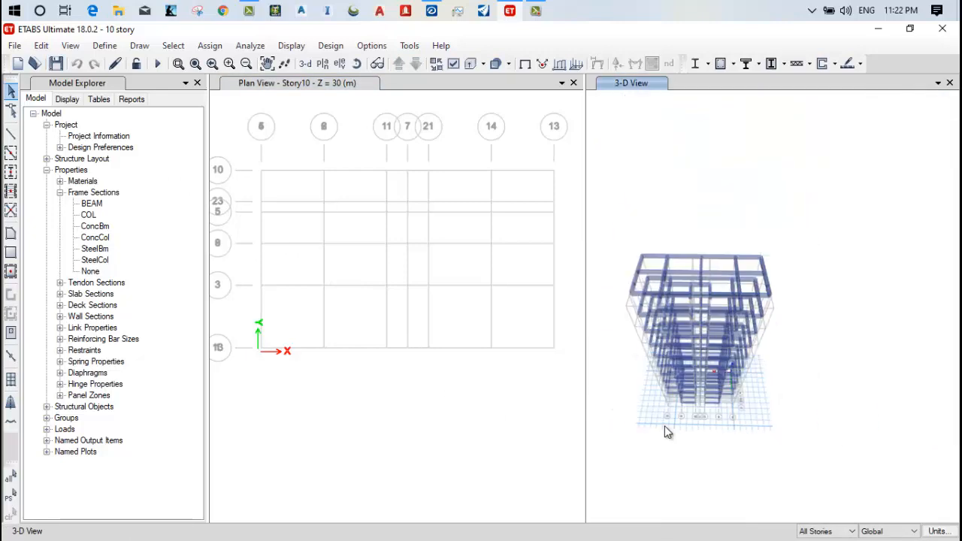
scroll(707, 406, up, 5)
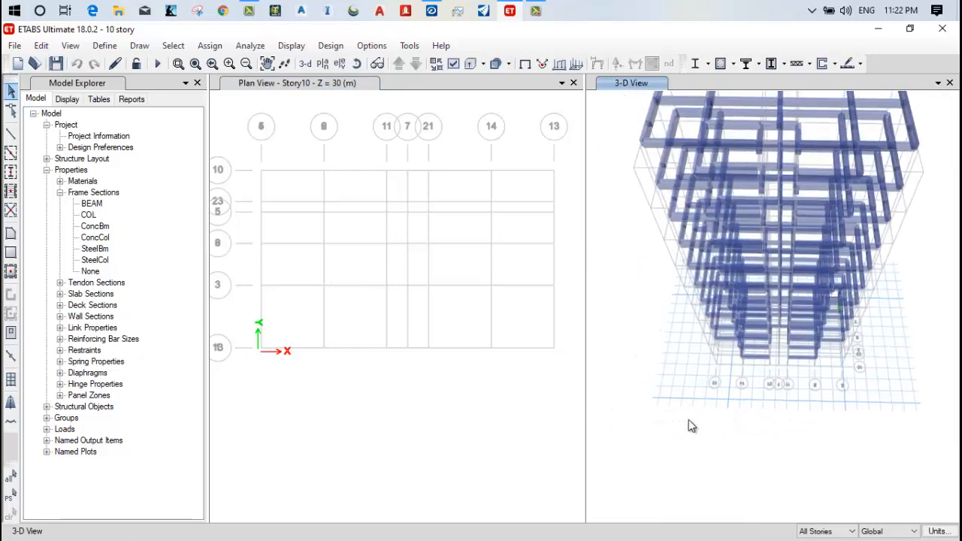
click(323, 64)
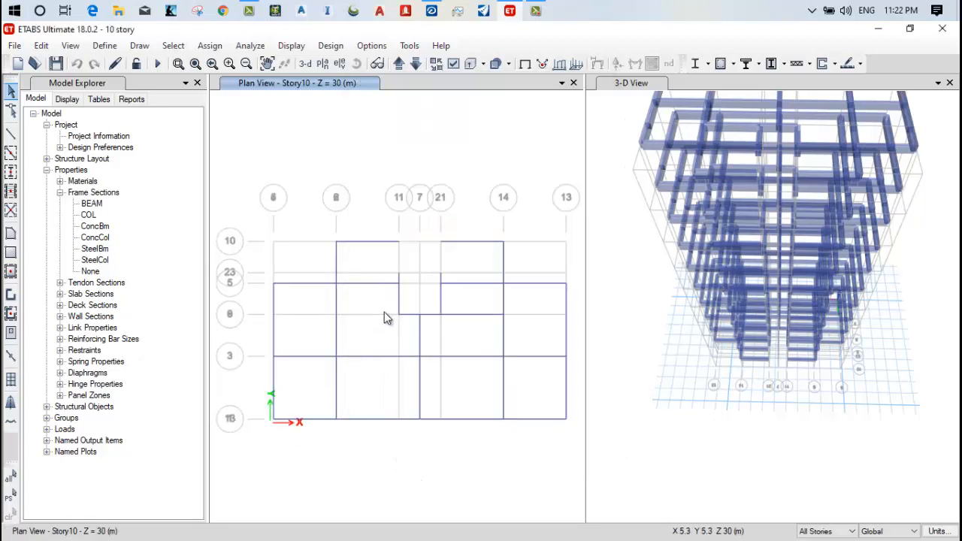
Quick-draw a column with the COL section at grid point 1-5 on the Story10 plan
click(10, 172)
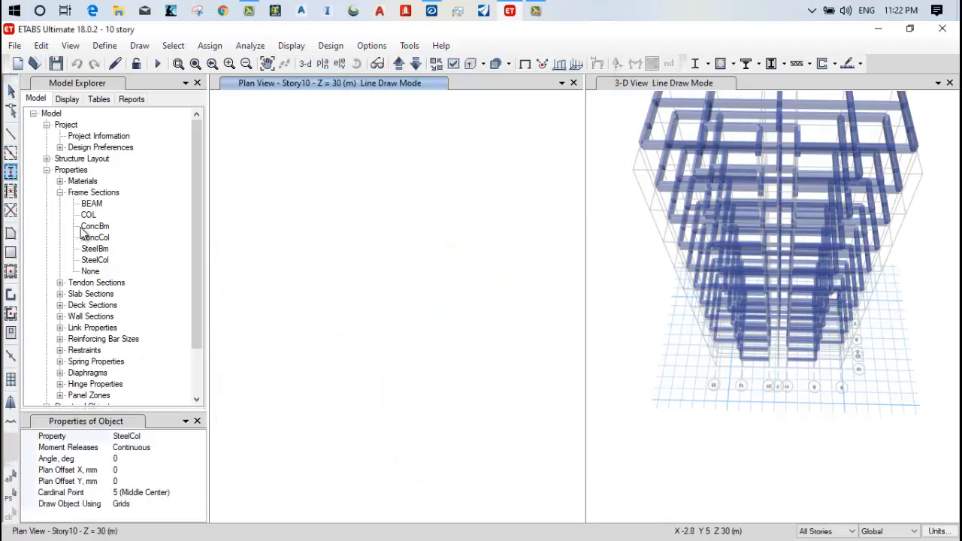
click(151, 437)
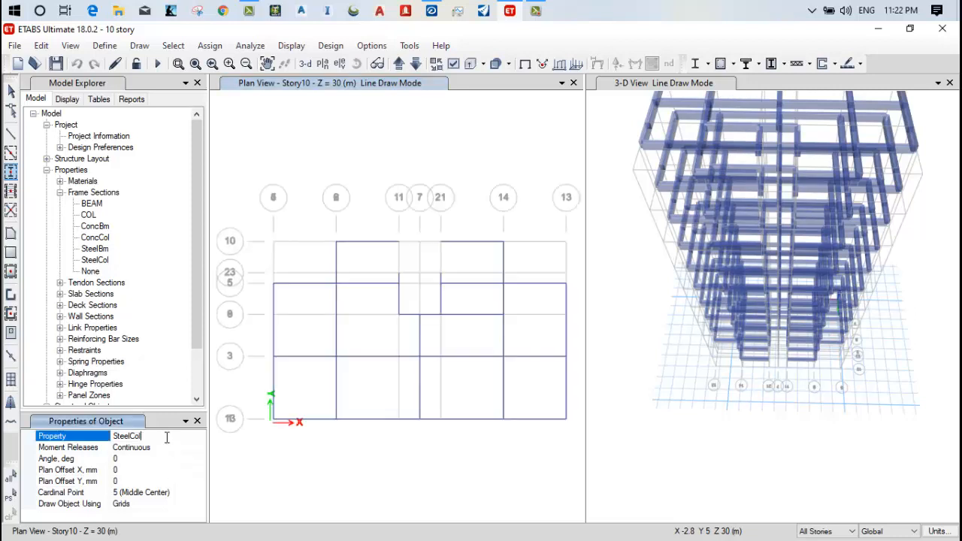
click(200, 436)
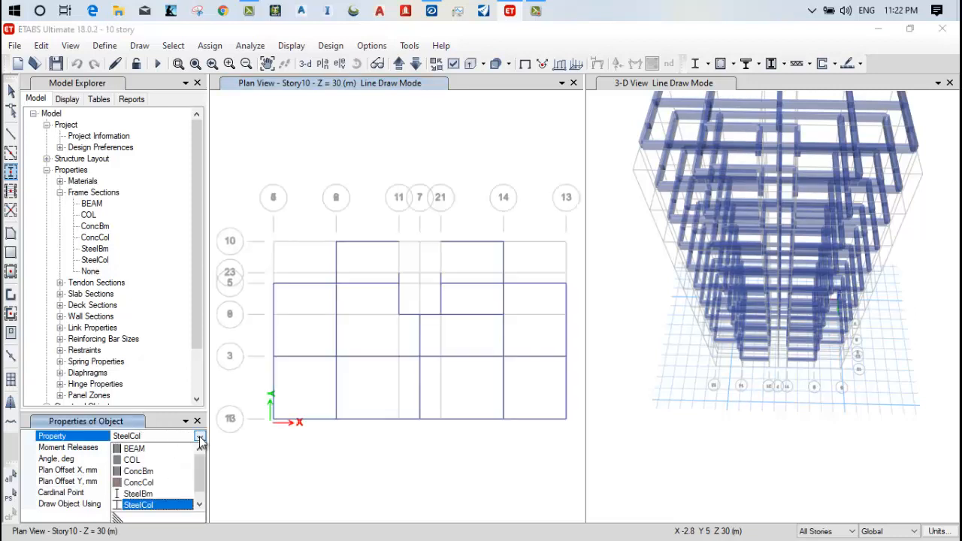
click(134, 460)
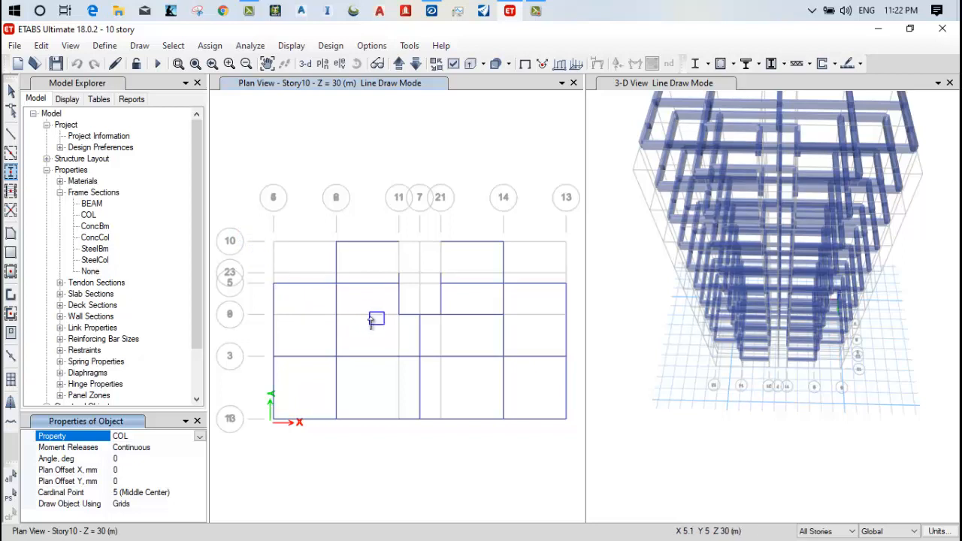
scroll(270, 290, up, 3)
click(271, 286)
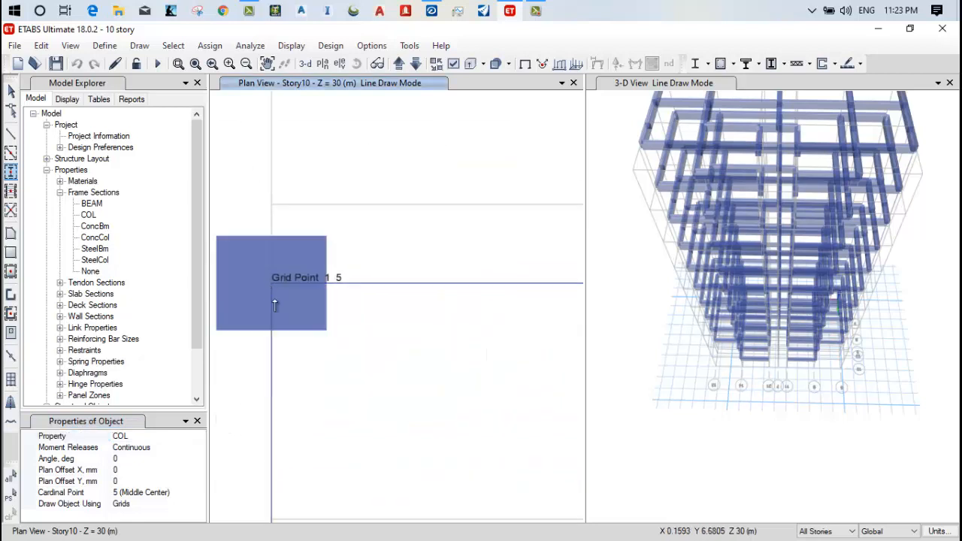
scroll(280, 395, down, 5)
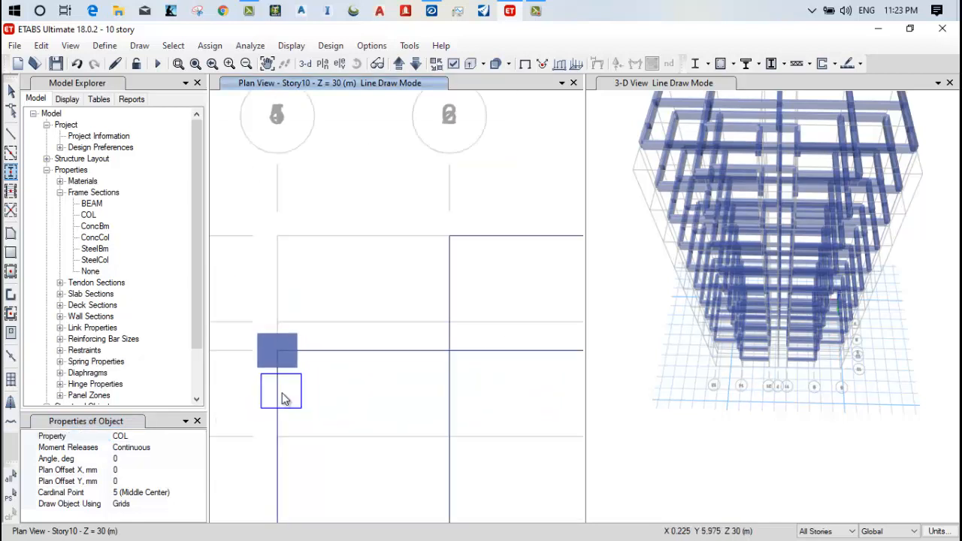
Place COL columns at grid points 1-3 and 1-1 on the Story10 plan
scroll(322, 347, up, 5)
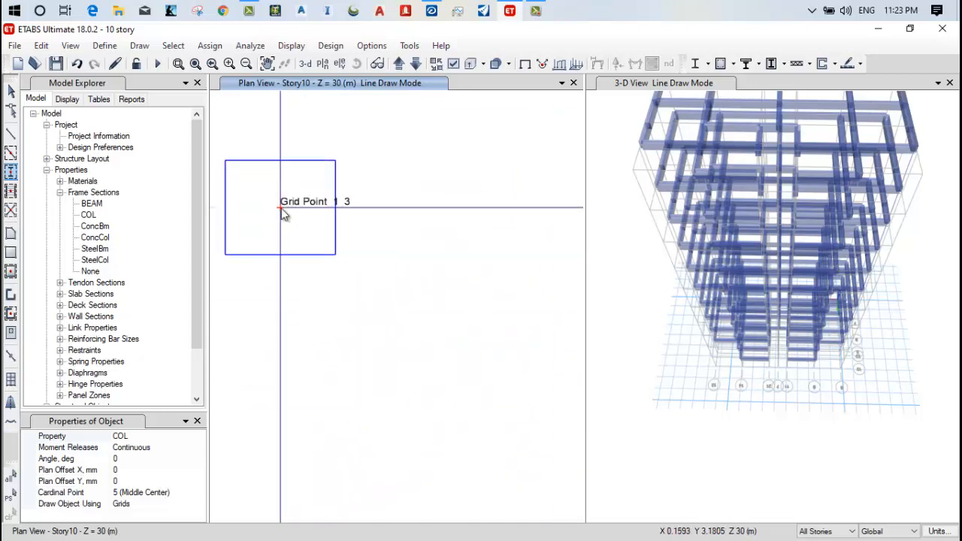
click(281, 208)
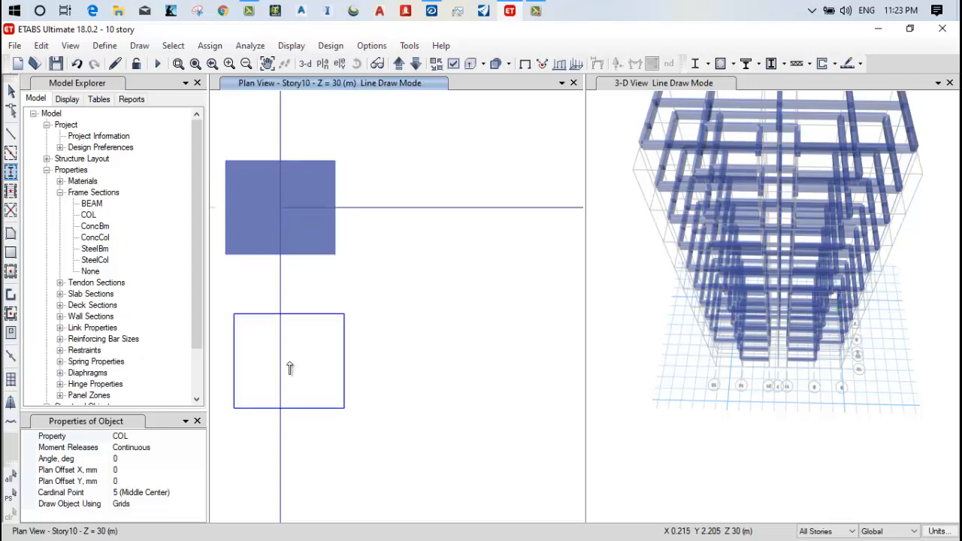
scroll(290, 367, down, 5)
middle_drag(305, 336, 334, 237)
scroll(323, 323, up, 5)
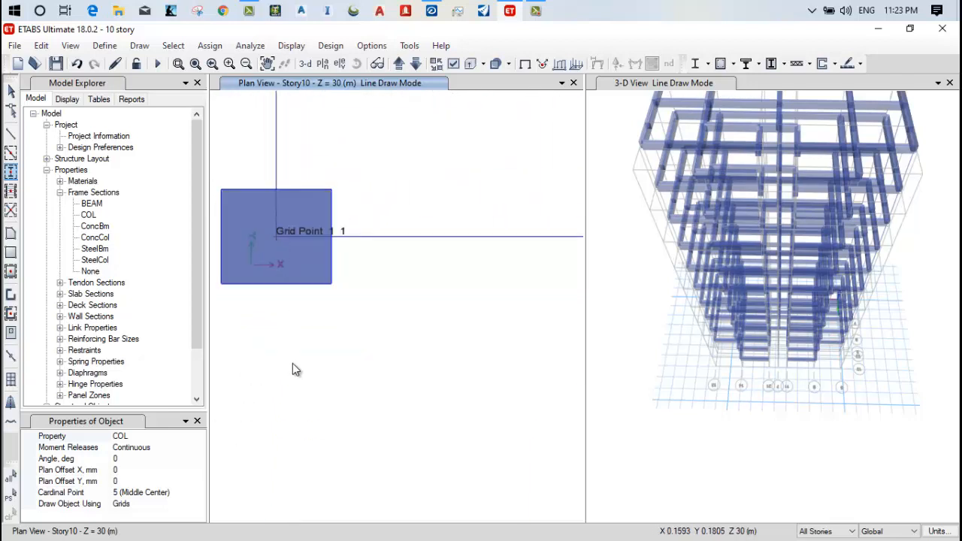
scroll(304, 367, down, 4)
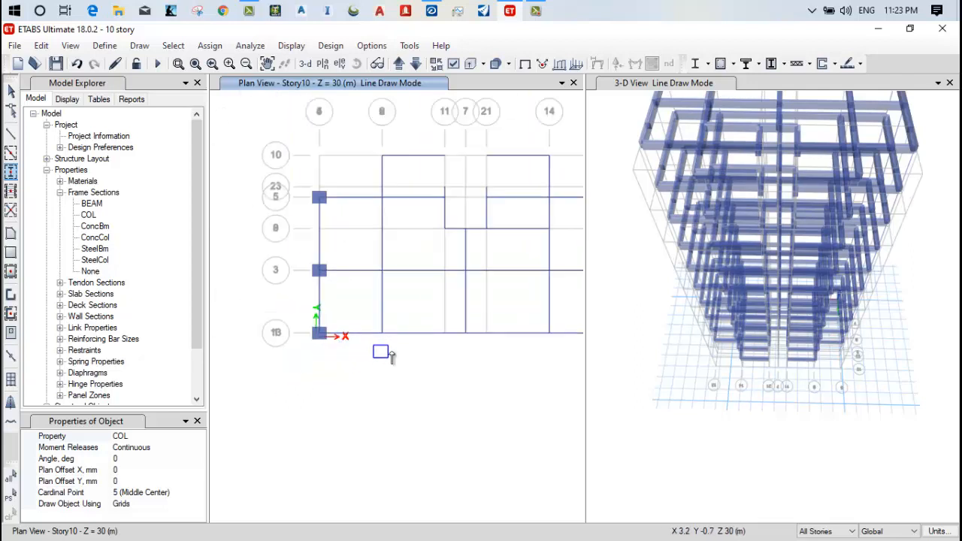
Place COL columns along grid line 2 at grid points 2-5, 2-3 and 2-1
scroll(389, 354, up, 1)
scroll(389, 343, up, 3)
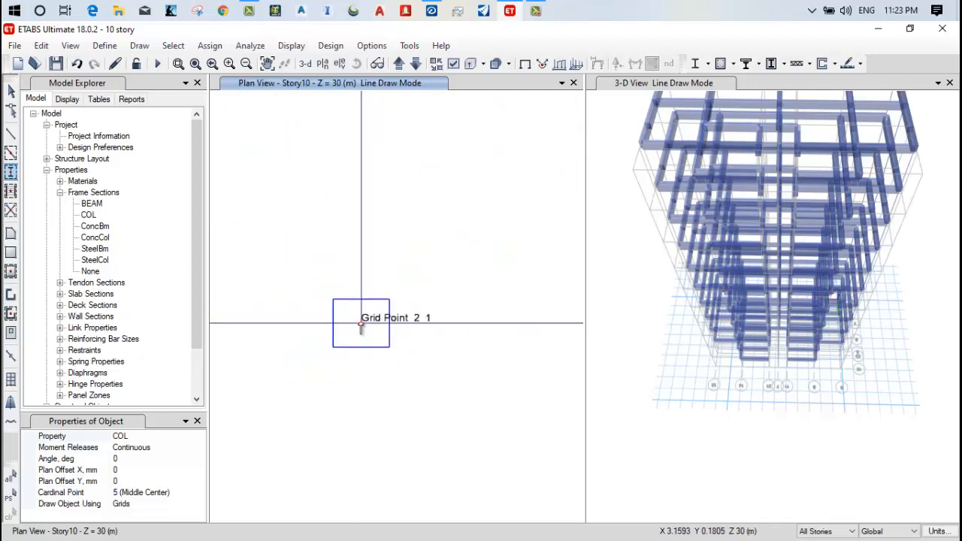
scroll(361, 329, down, 3)
scroll(363, 328, up, 1)
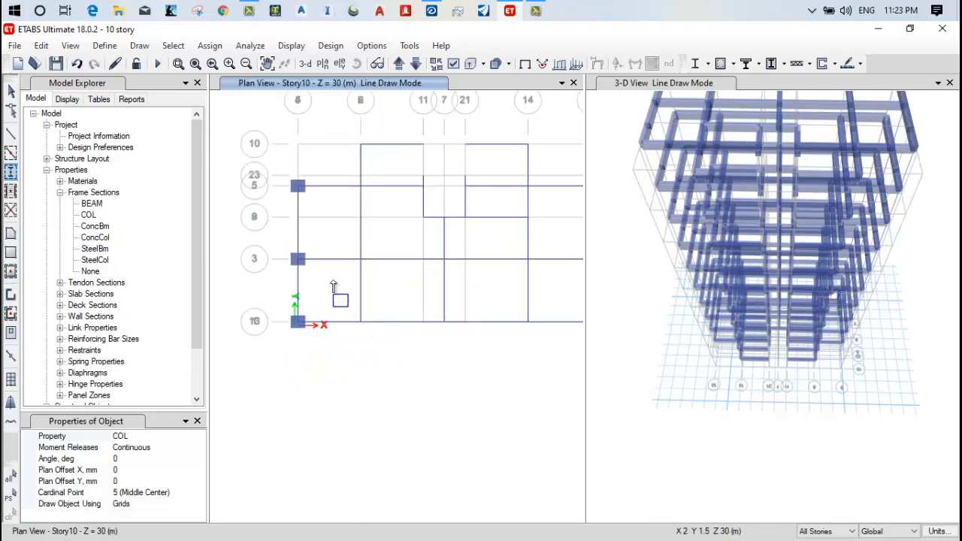
scroll(356, 168, up, 3)
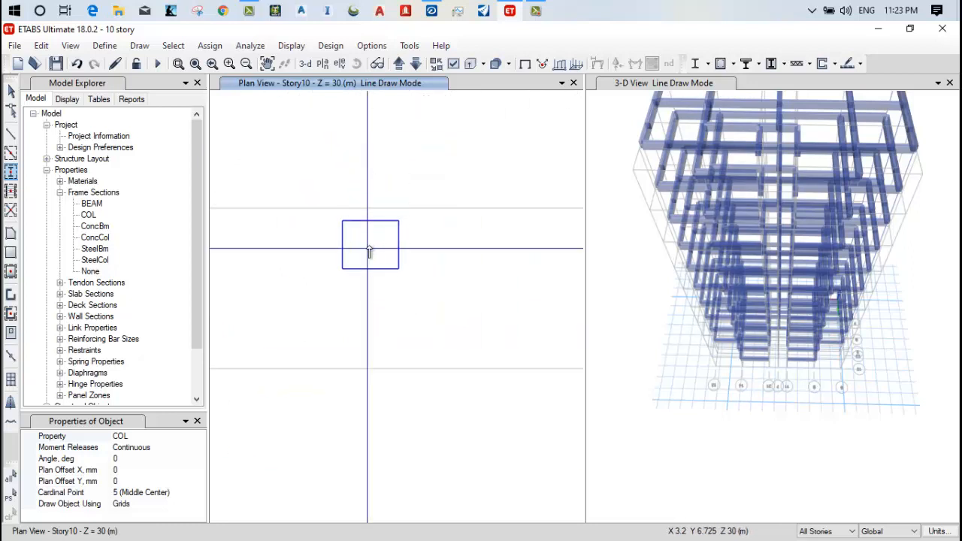
click(367, 247)
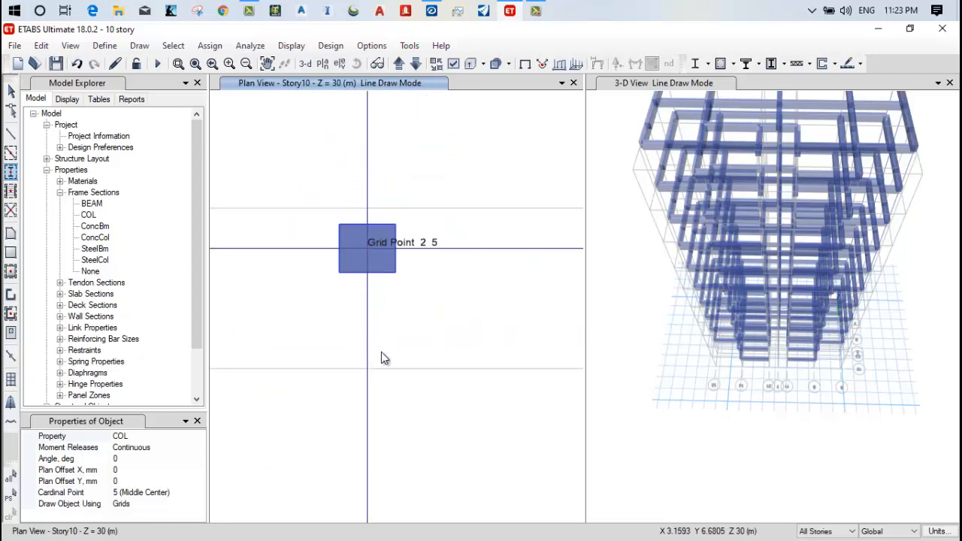
scroll(382, 365, down, 3)
scroll(376, 376, up, 2)
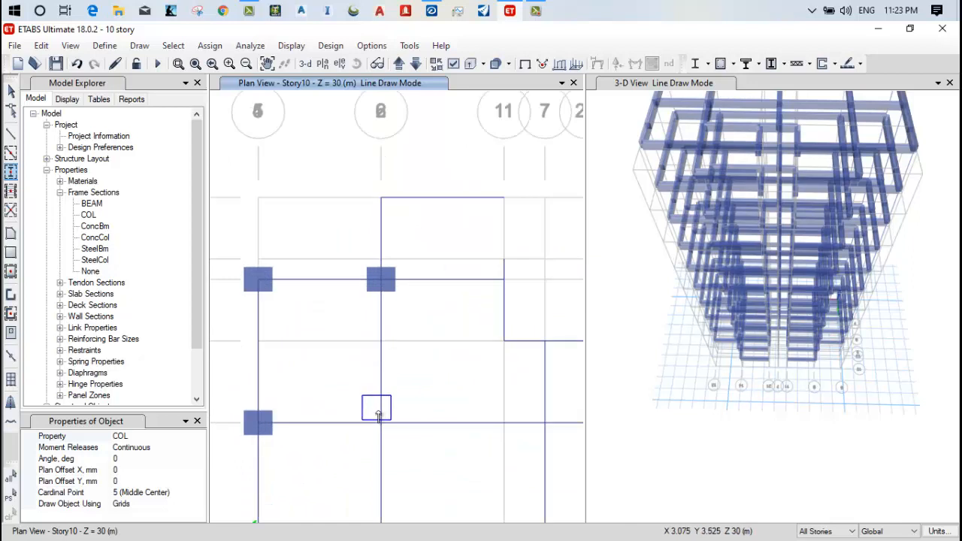
click(381, 421)
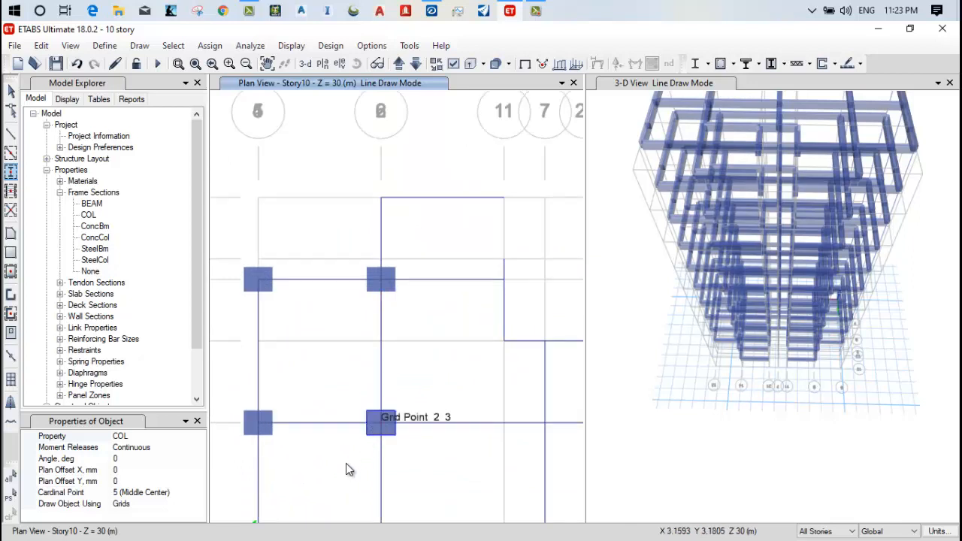
scroll(346, 466, down, 5)
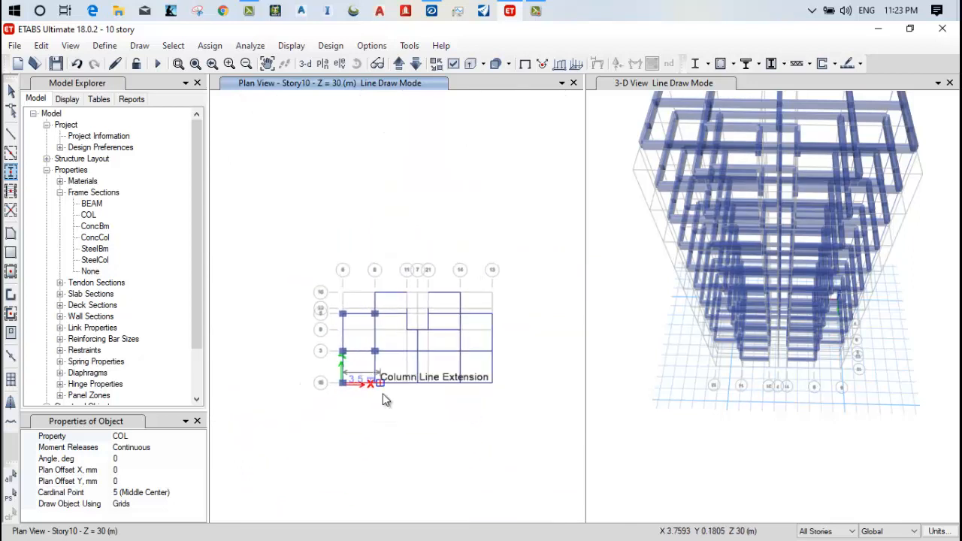
scroll(383, 399, up, 4)
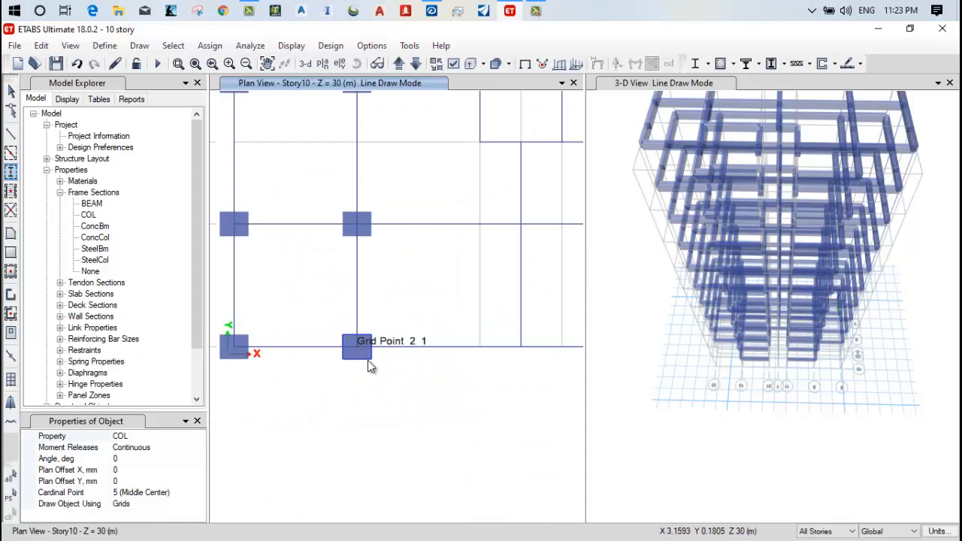
Place COL columns along grid line 7 at grid points 7-3 and 7-1
scroll(325, 329, down, 3)
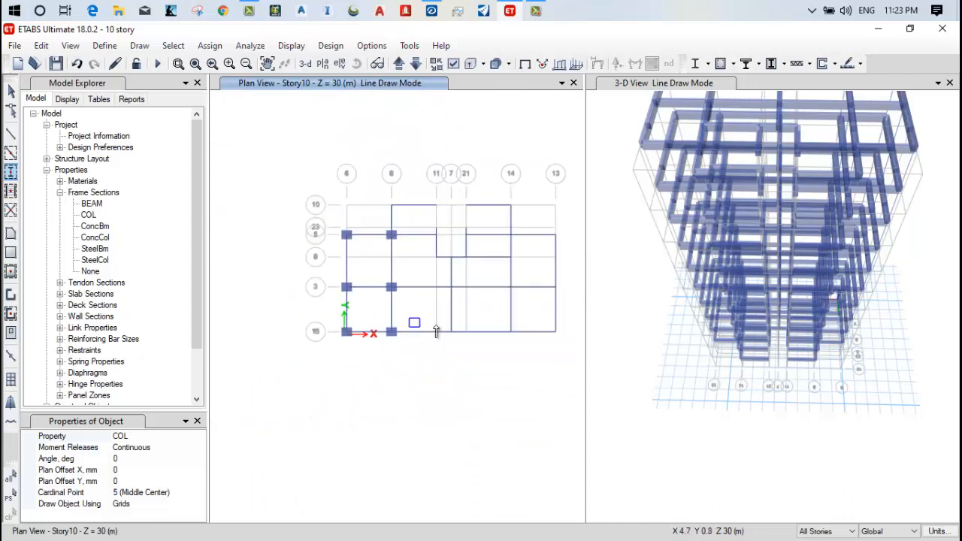
scroll(401, 248, up, 4)
scroll(409, 250, down, 2)
scroll(408, 250, up, 2)
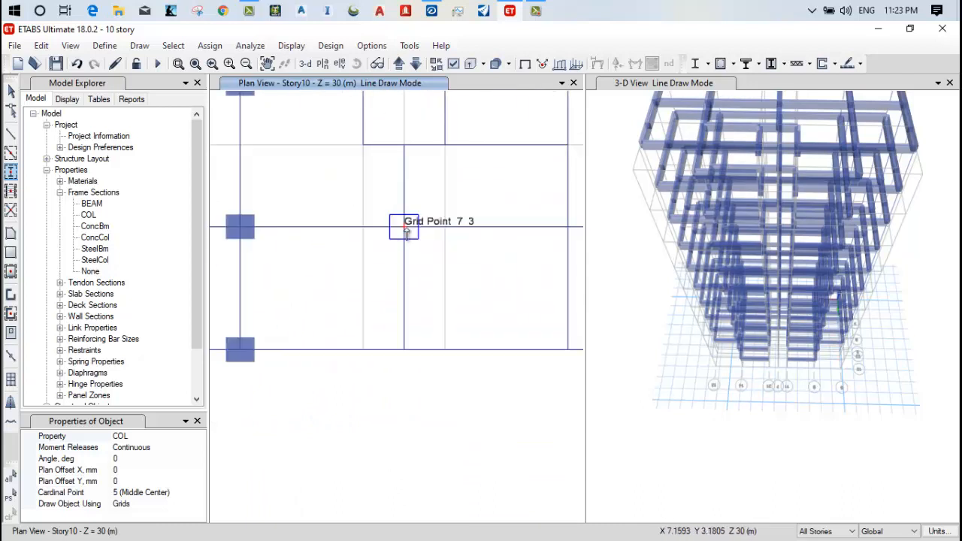
click(410, 233)
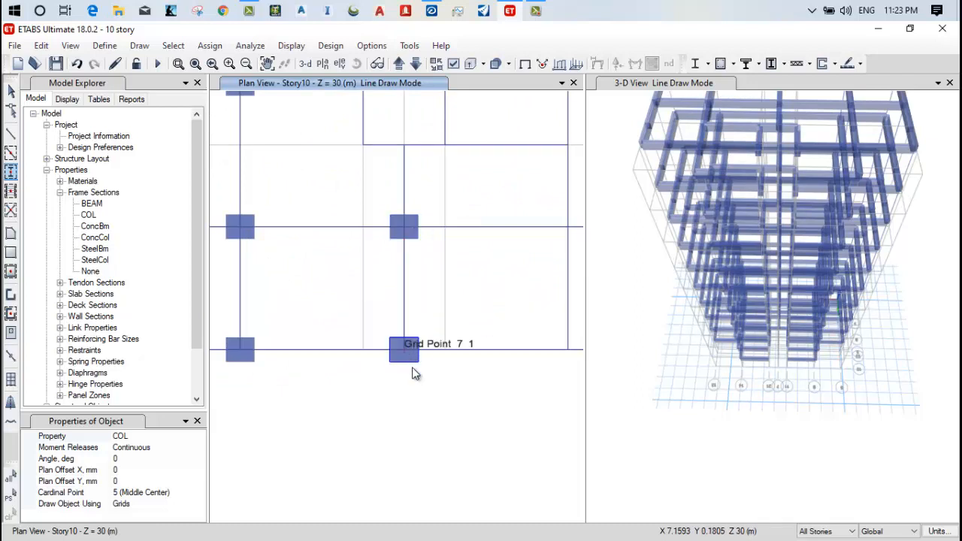
Place COL columns at grid points 14-1, 14-3, 13-1 and 13-3
scroll(501, 340, down, 3)
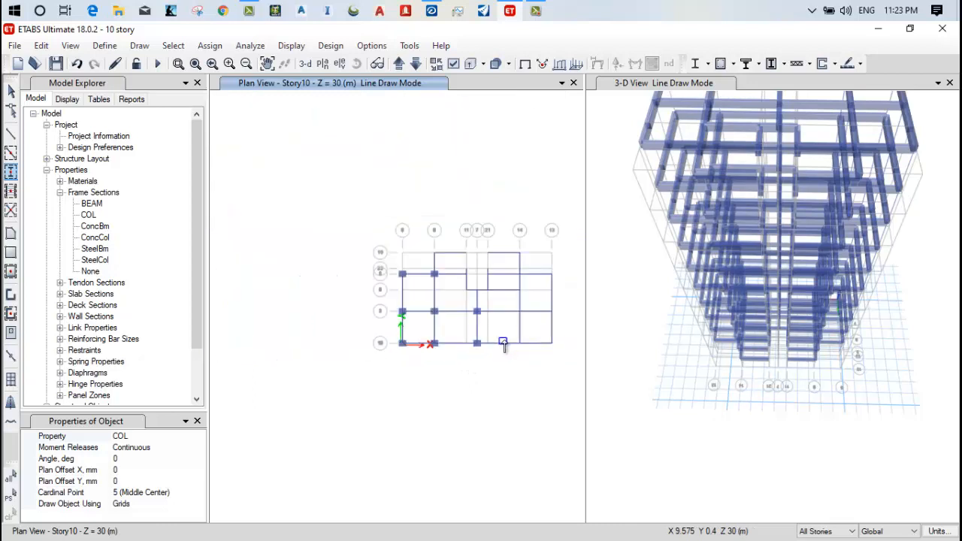
scroll(526, 340, up, 3)
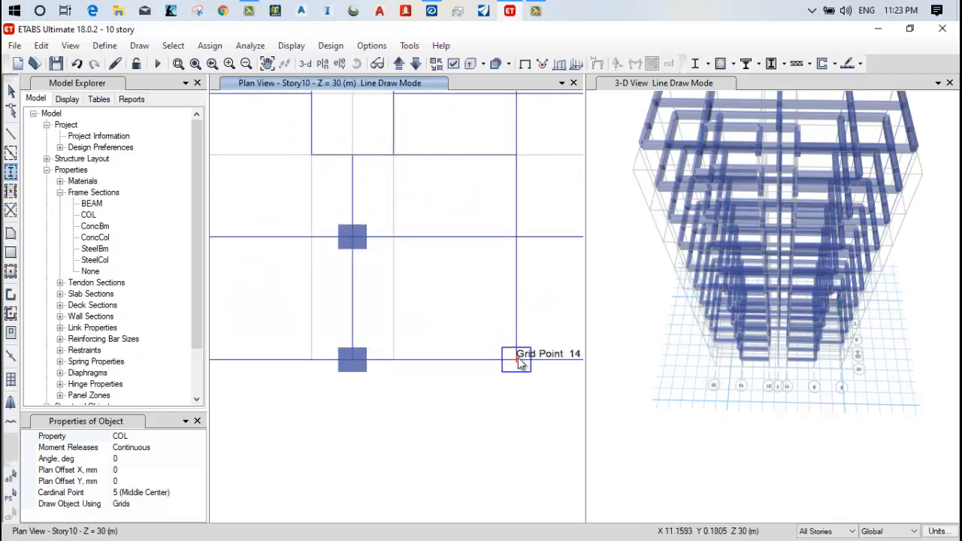
click(510, 358)
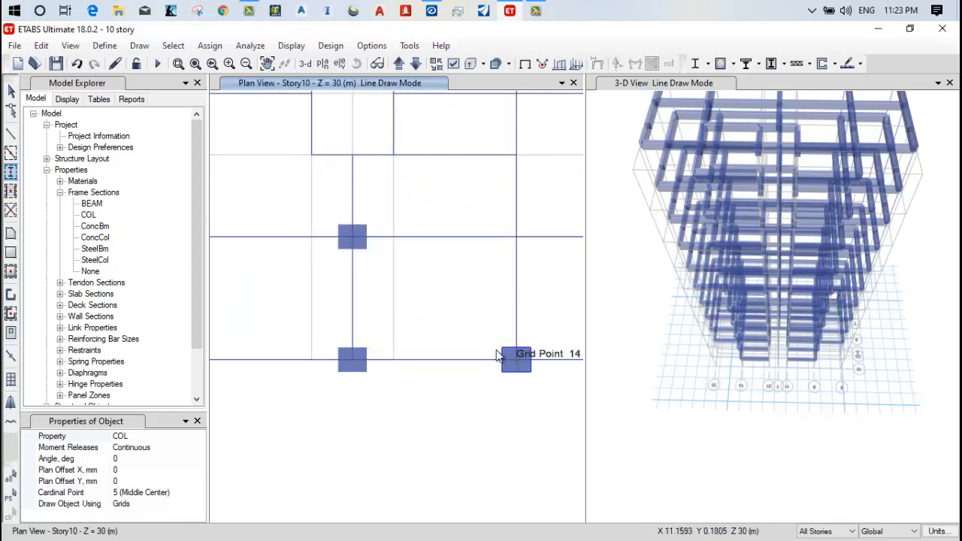
click(516, 242)
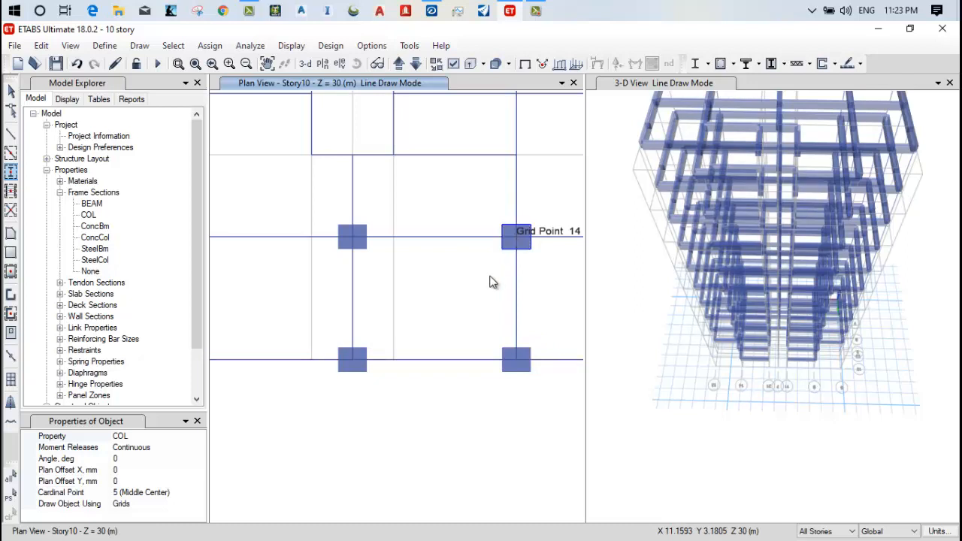
scroll(480, 287, down, 5)
scroll(492, 292, up, 5)
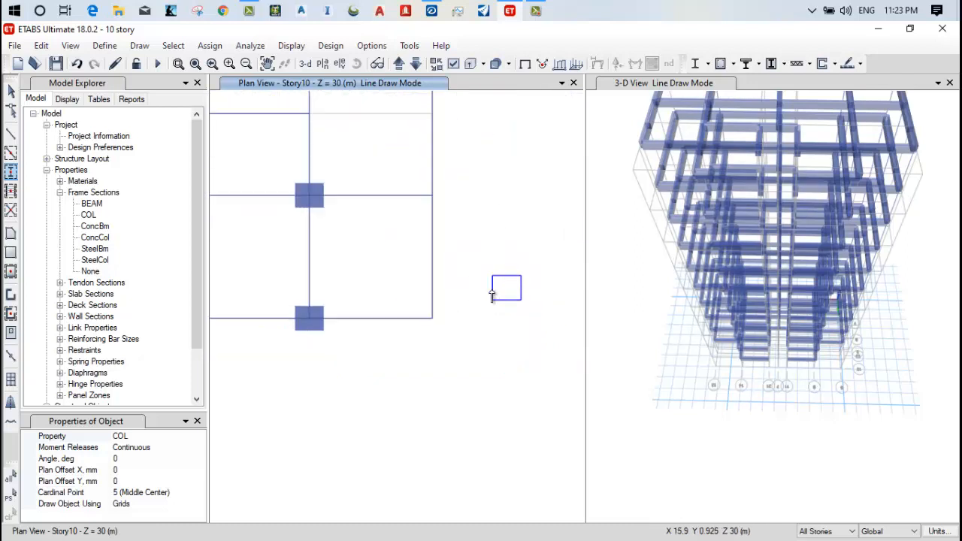
click(436, 321)
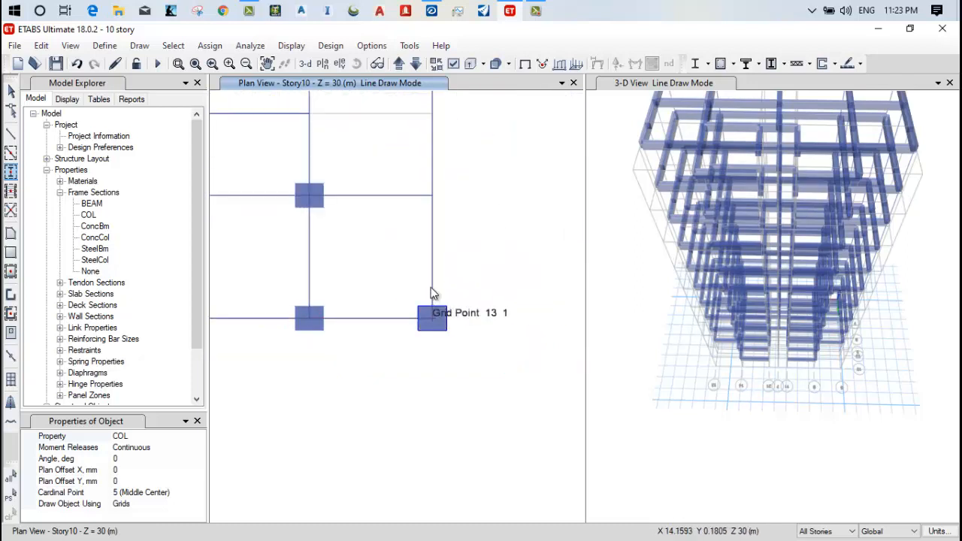
click(433, 199)
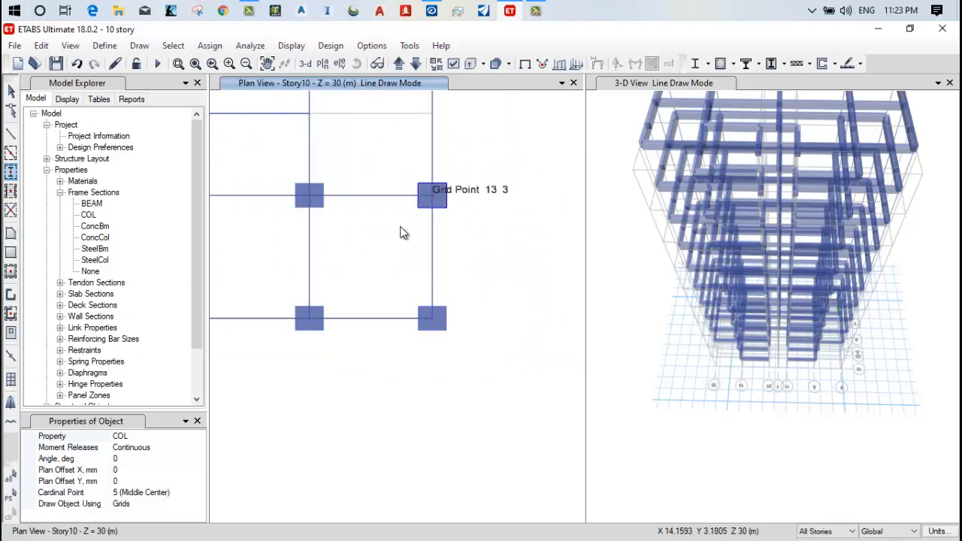
Place COL columns along grid line 5 at grid points 14-5 and 13-5
scroll(369, 242, down, 4)
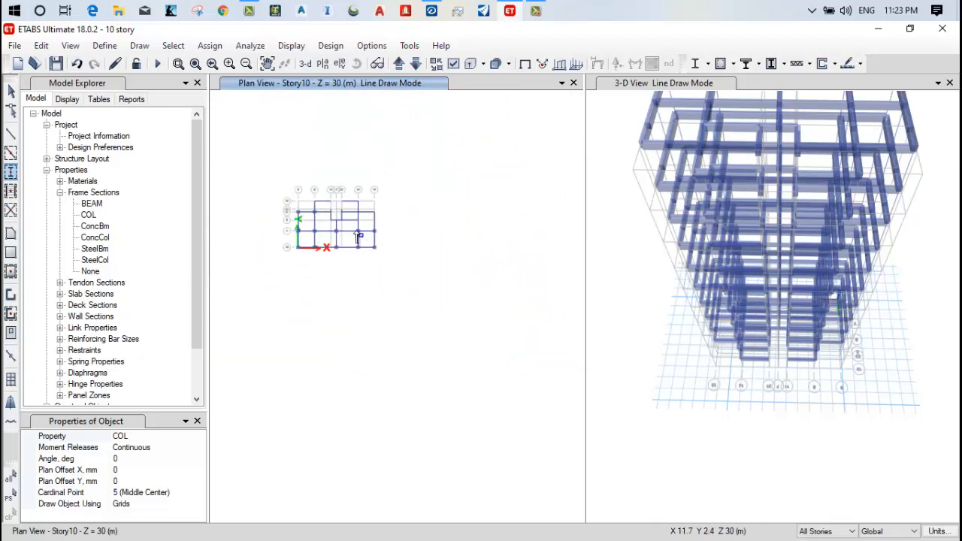
scroll(346, 214, up, 5)
middle_drag(468, 249, 436, 281)
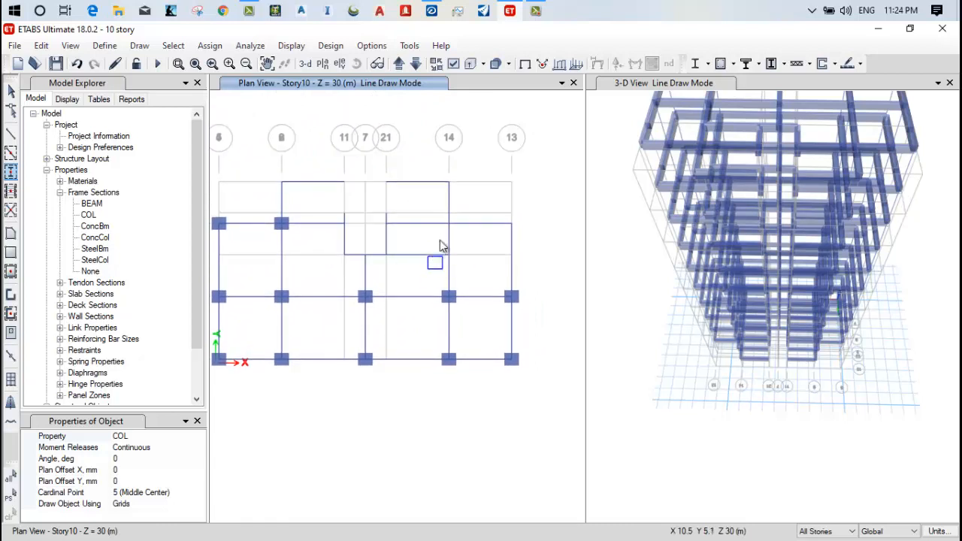
click(450, 227)
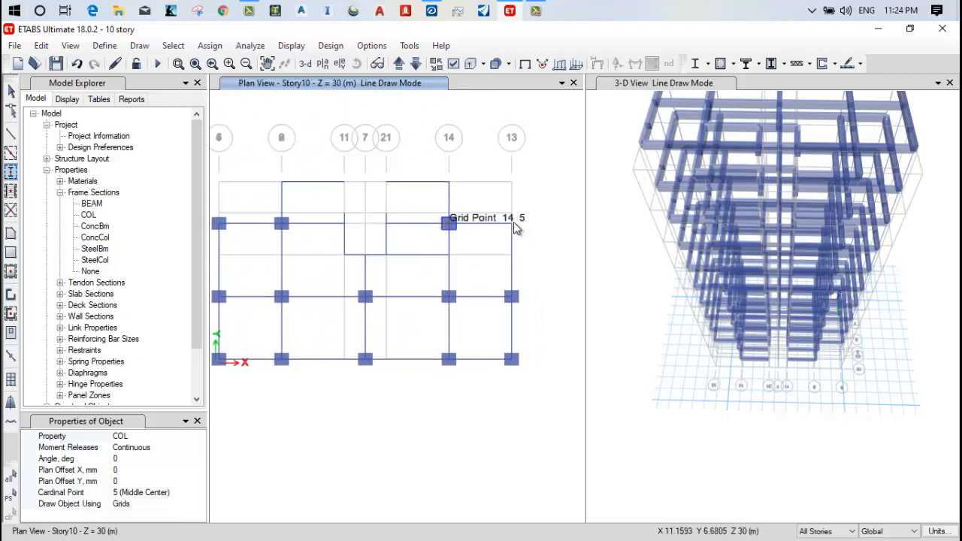
scroll(505, 227, up, 4)
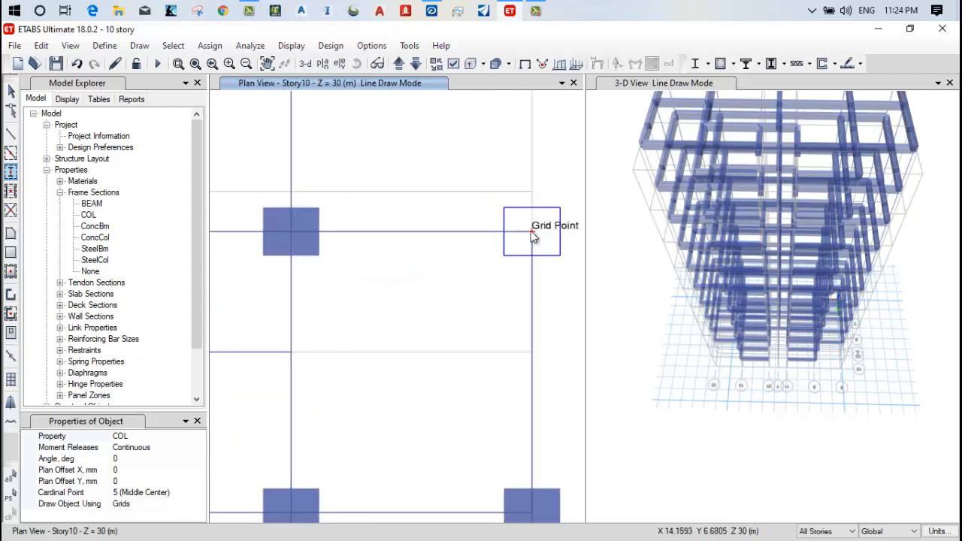
click(531, 231)
scroll(339, 293, down, 8)
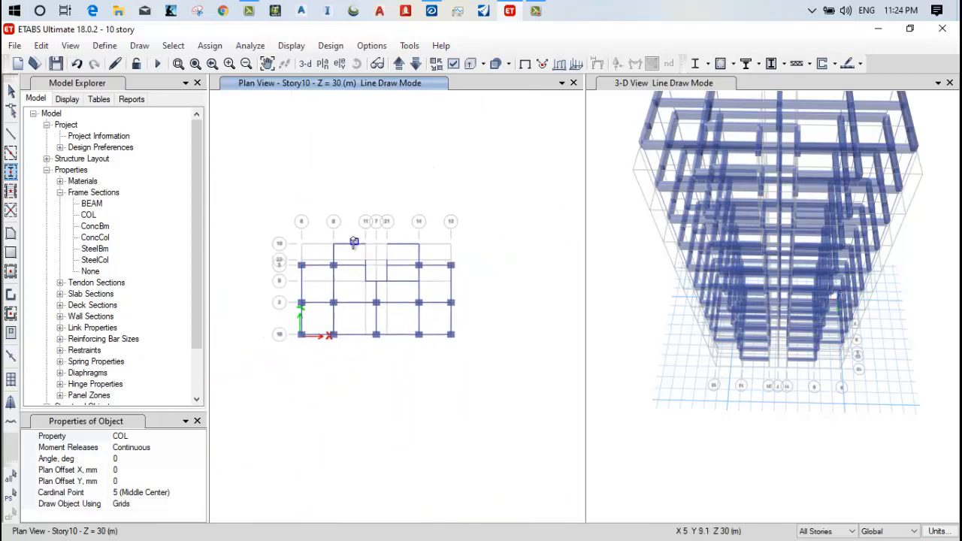
Place COL columns at grid points 2-10 and 14-10, and beside the central opening at 11-5 and 21-5
scroll(324, 263, up, 4)
click(284, 273)
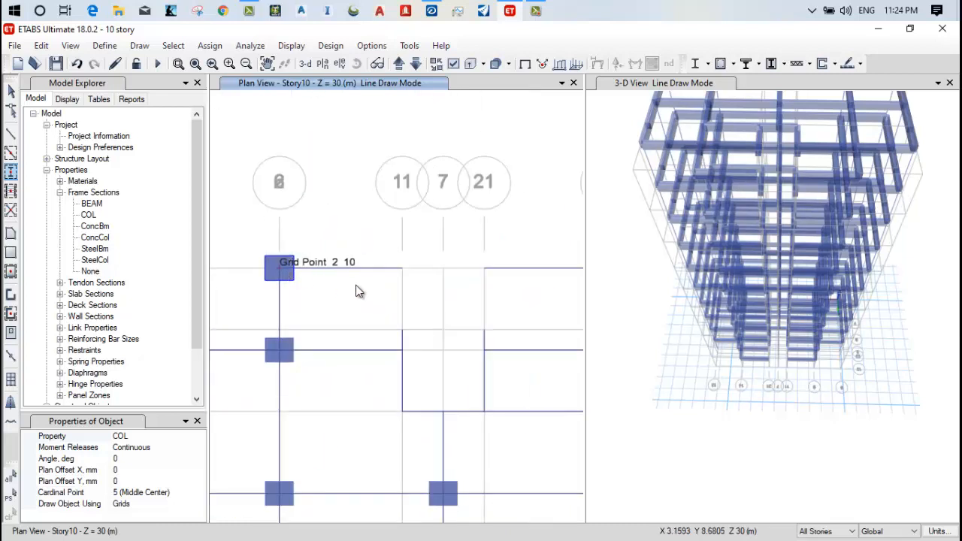
middle_drag(382, 301, 275, 297)
click(513, 266)
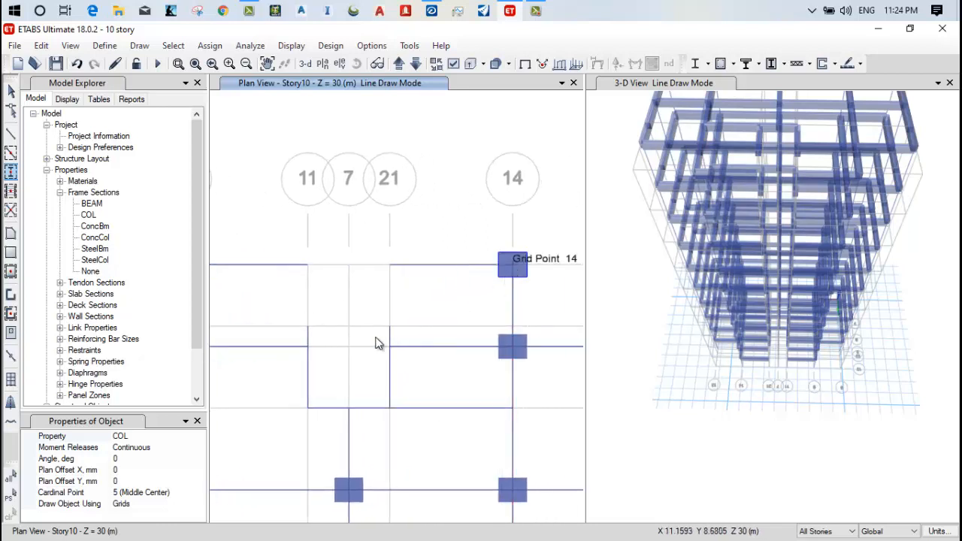
click(307, 346)
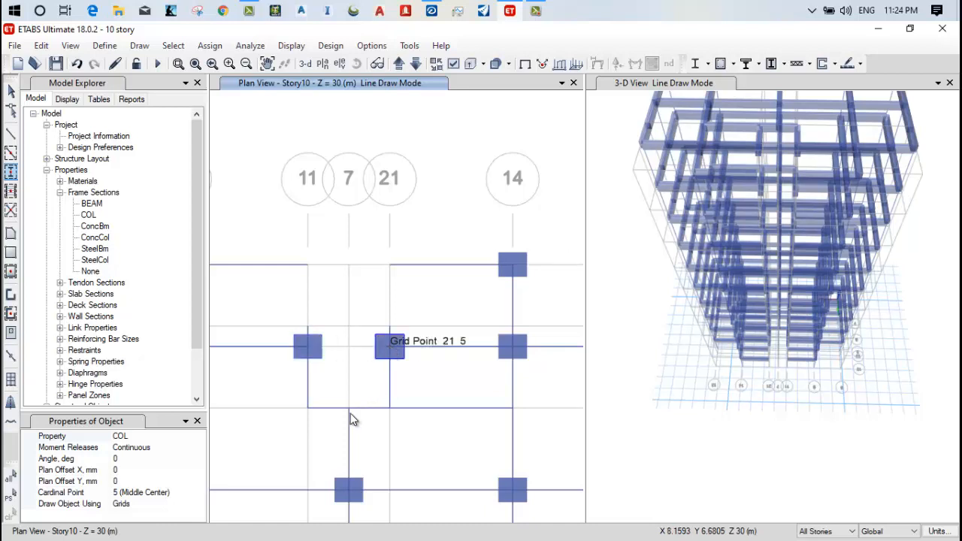
End the column drawing with the full Story10 plan in view and save the model
scroll(350, 418, down, 2)
scroll(299, 424, down, 2)
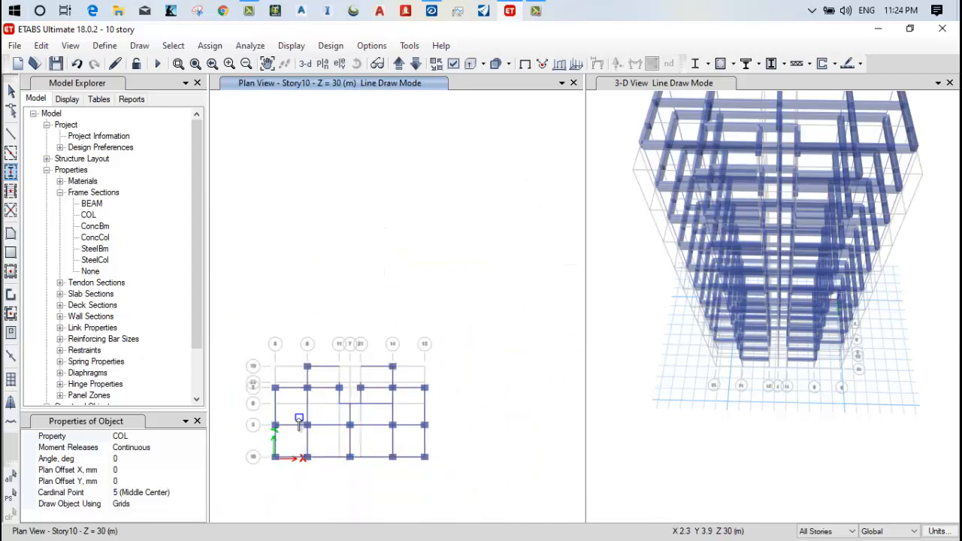
scroll(353, 391, up, 1)
scroll(383, 391, up, 2)
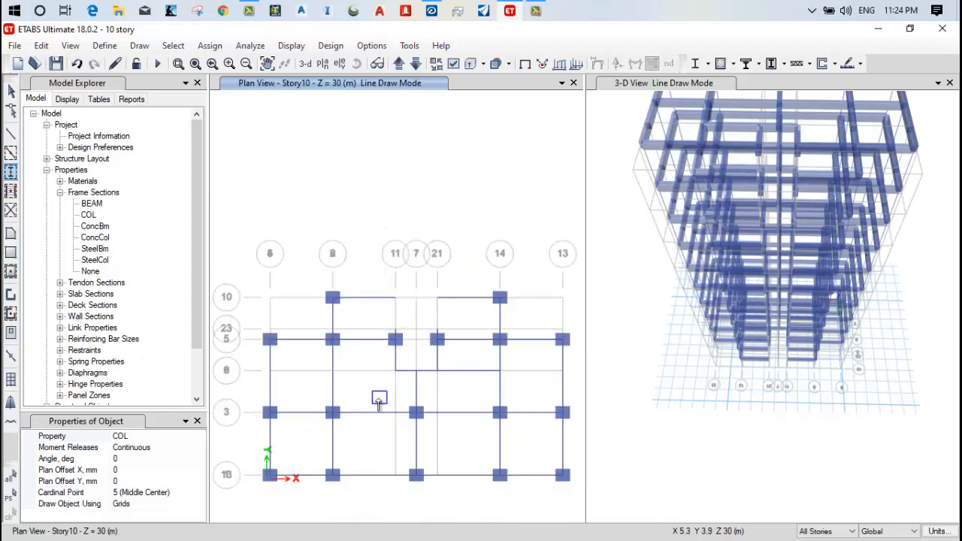
middle_drag(378, 446, 354, 352)
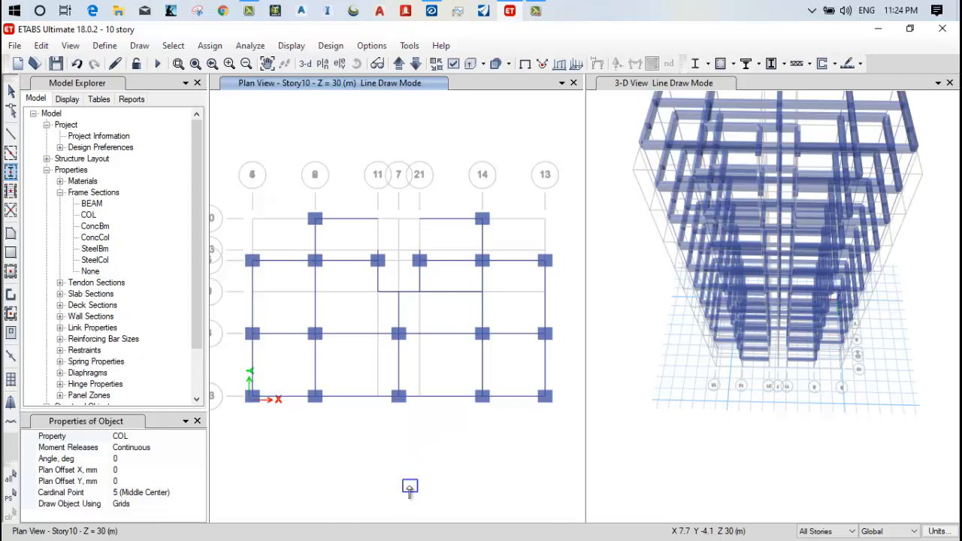
key(Escape)
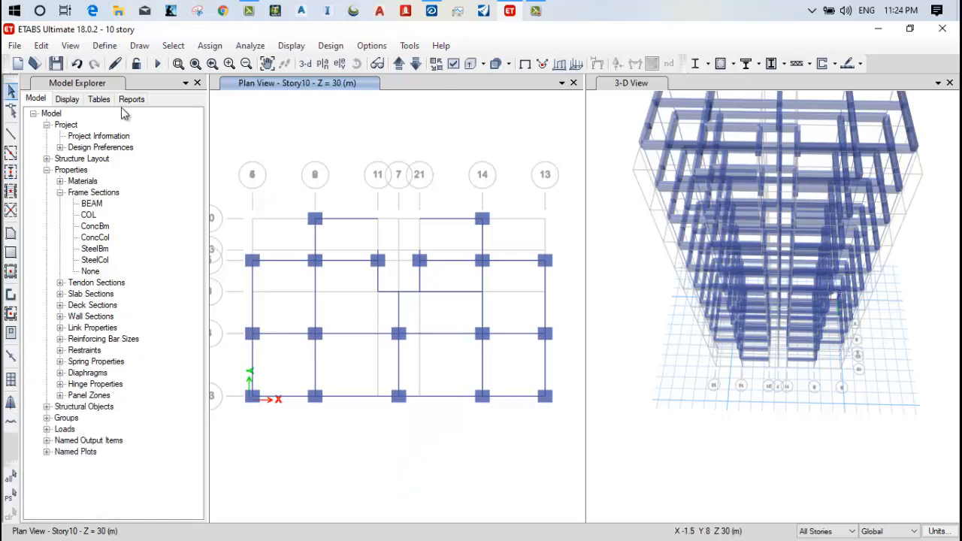
click(55, 64)
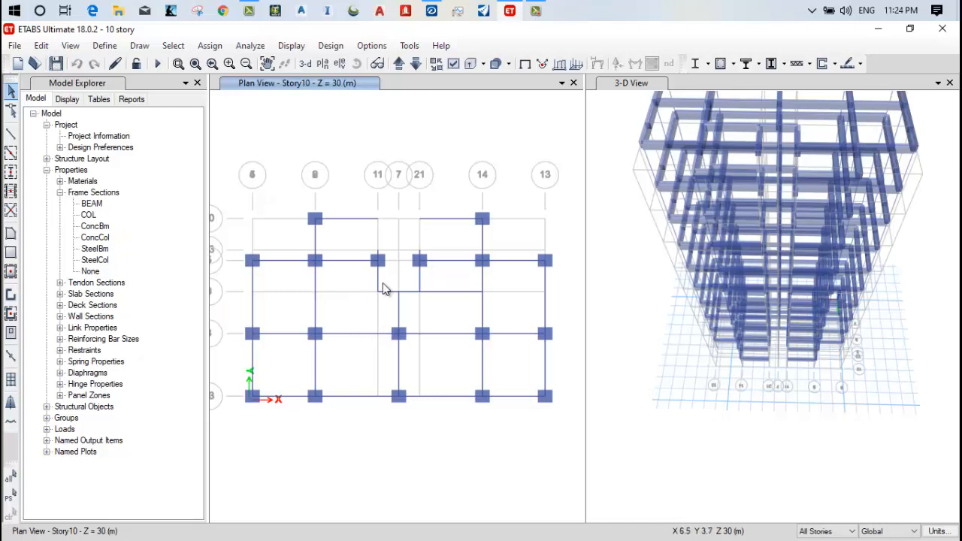
Draw the missing BEAM segment between grid lines 2 and 11, in line with the beam beneath the central opening, and save the model
click(11, 152)
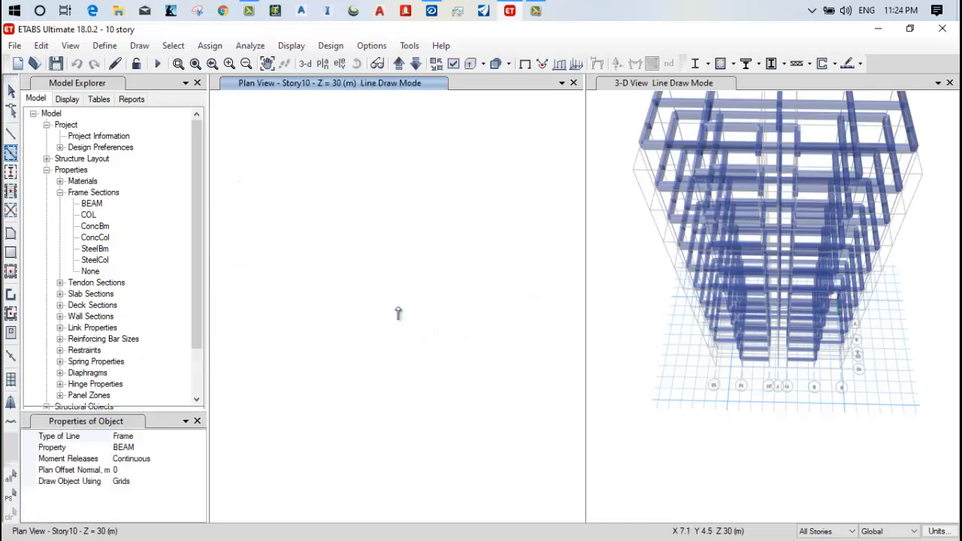
click(346, 297)
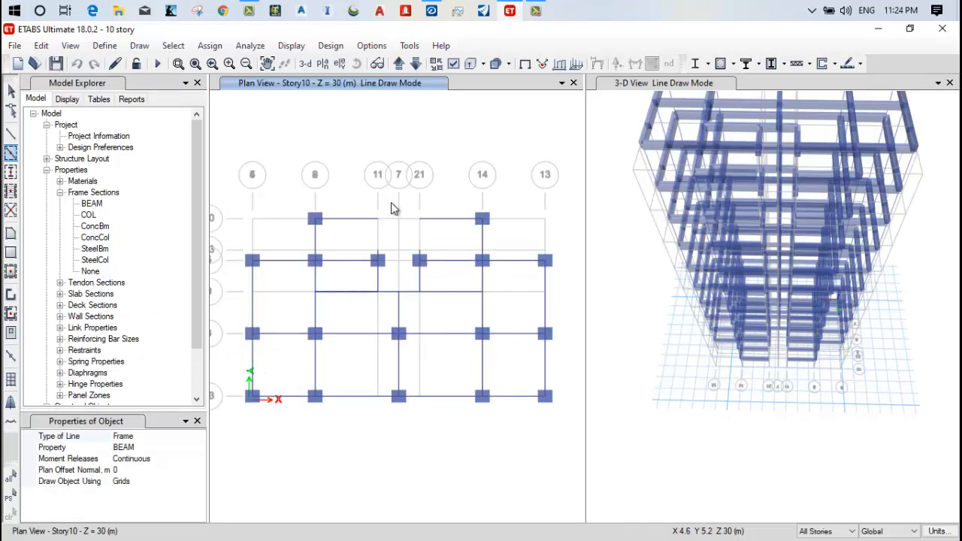
key(ctrl+s)
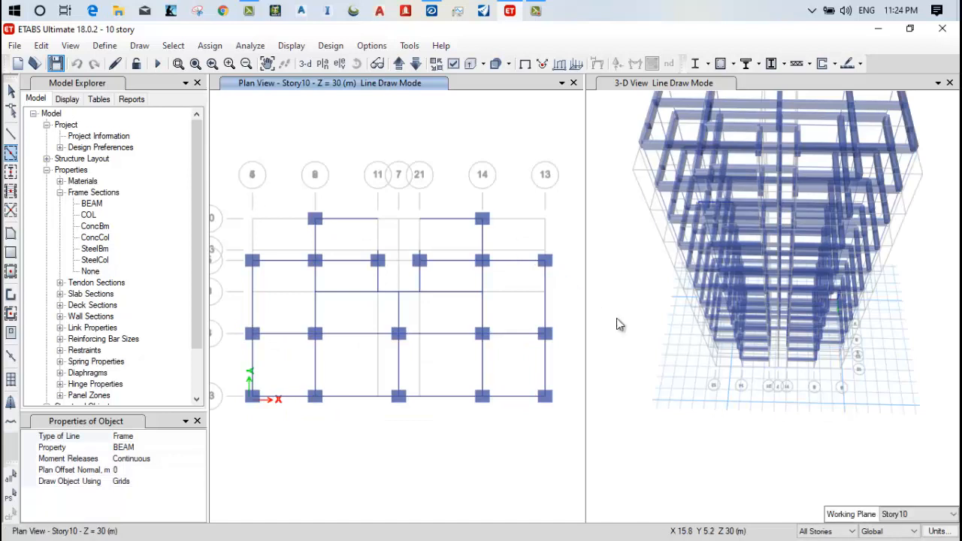
End the beam drawing and go down through the Story9 and Story8 plan views to check their framing
click(414, 66)
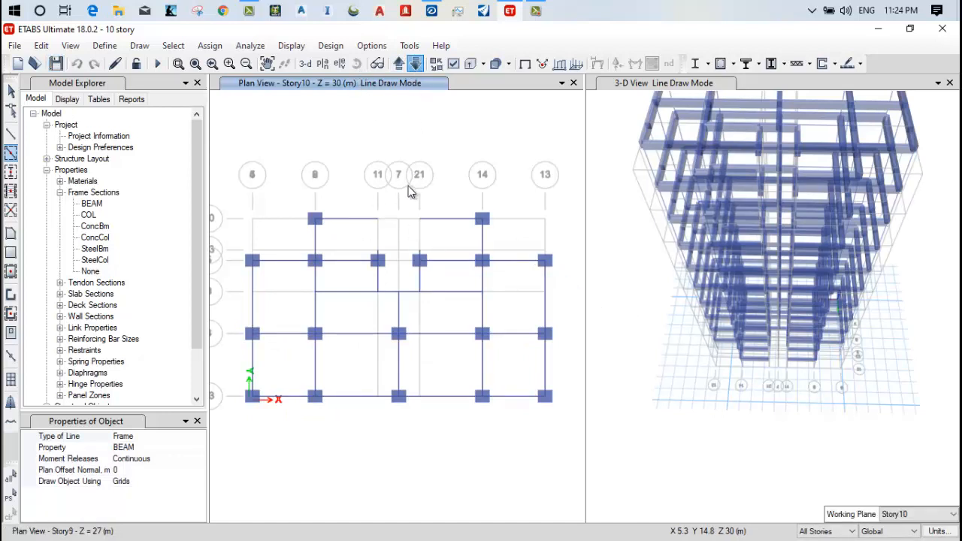
click(12, 92)
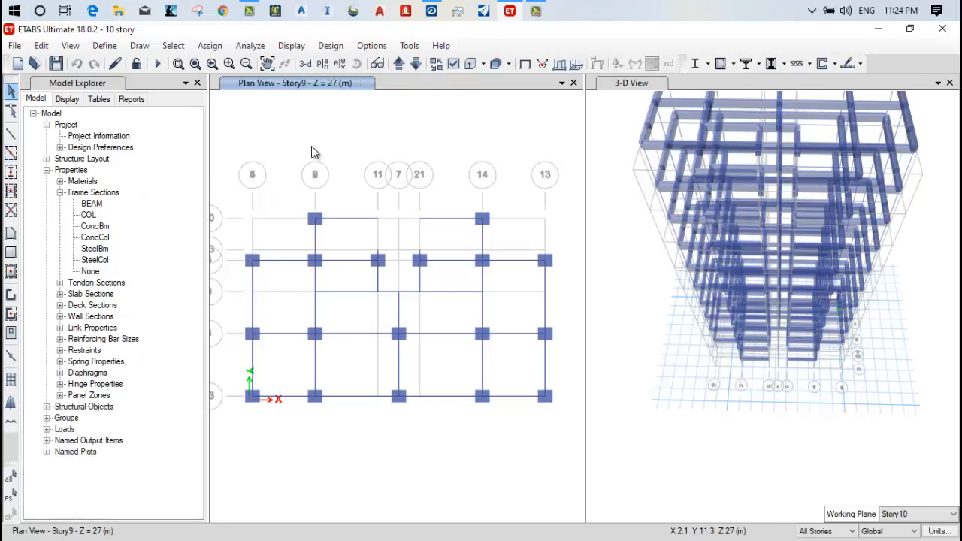
click(415, 67)
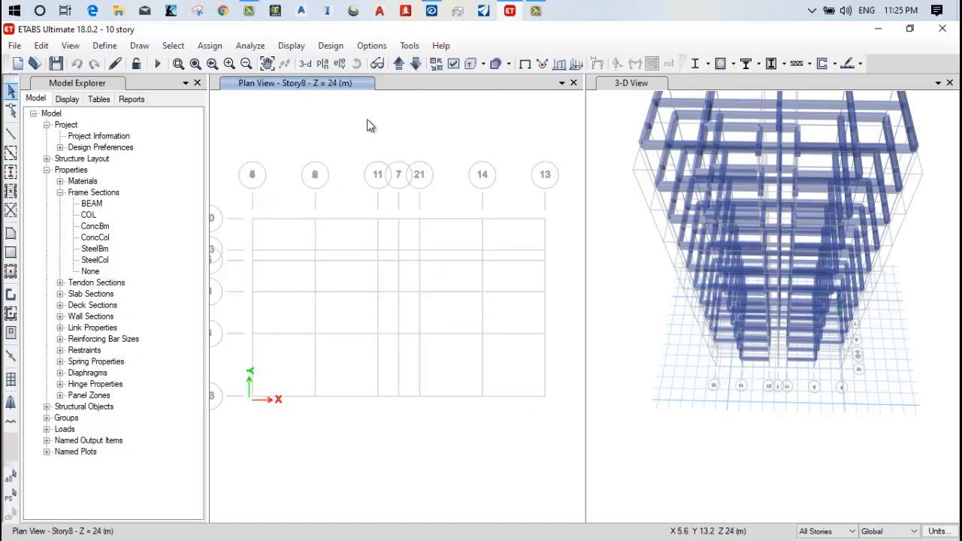
Display the columns together with the beams in the 3-D view and orbit the frame to inspect it from a corner
click(612, 347)
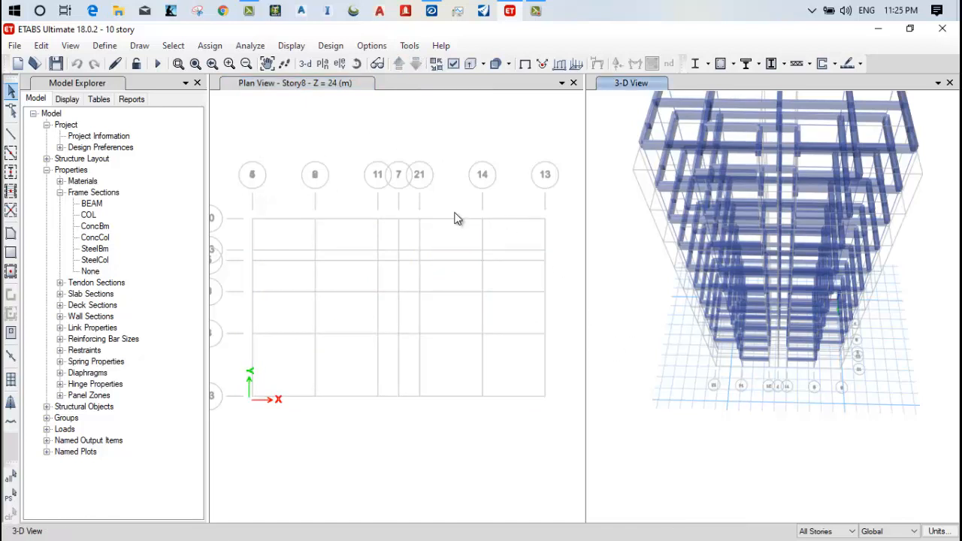
click(470, 65)
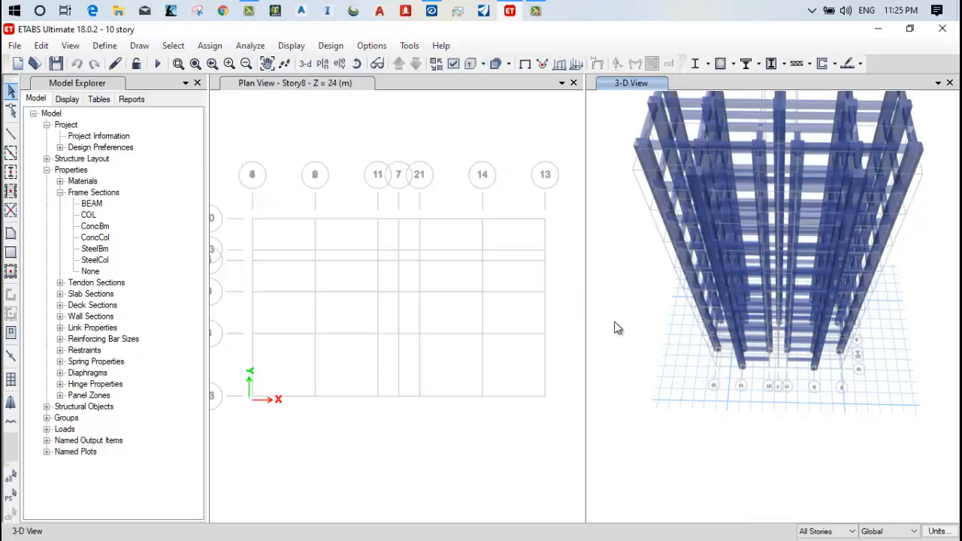
middle_drag(614, 325, 619, 417)
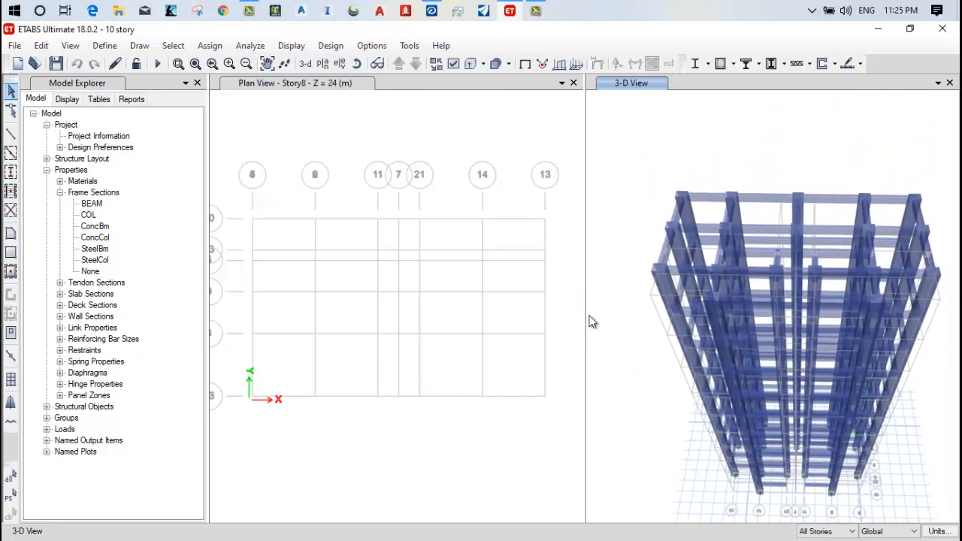
click(357, 63)
drag(624, 296, 668, 286)
Set the plan view back to the Story10 level
click(257, 116)
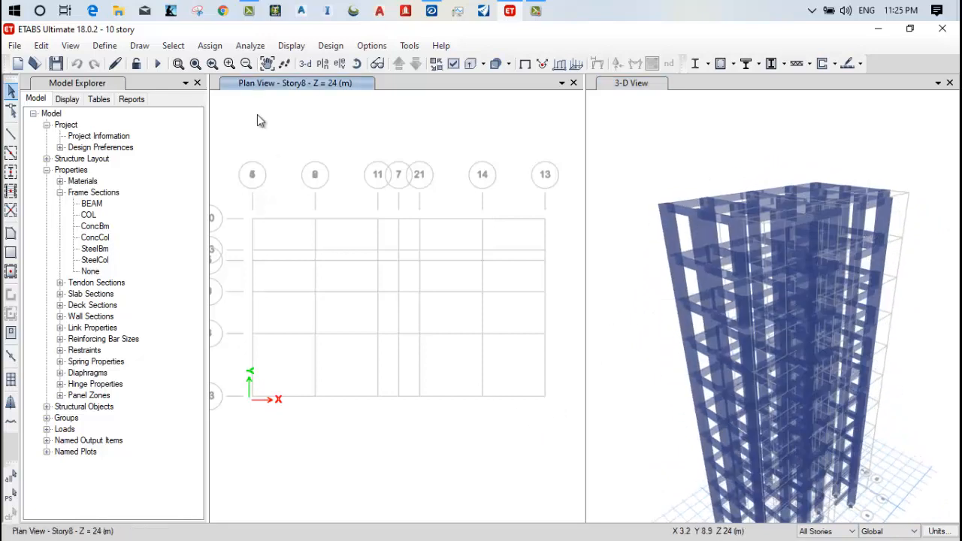
click(323, 65)
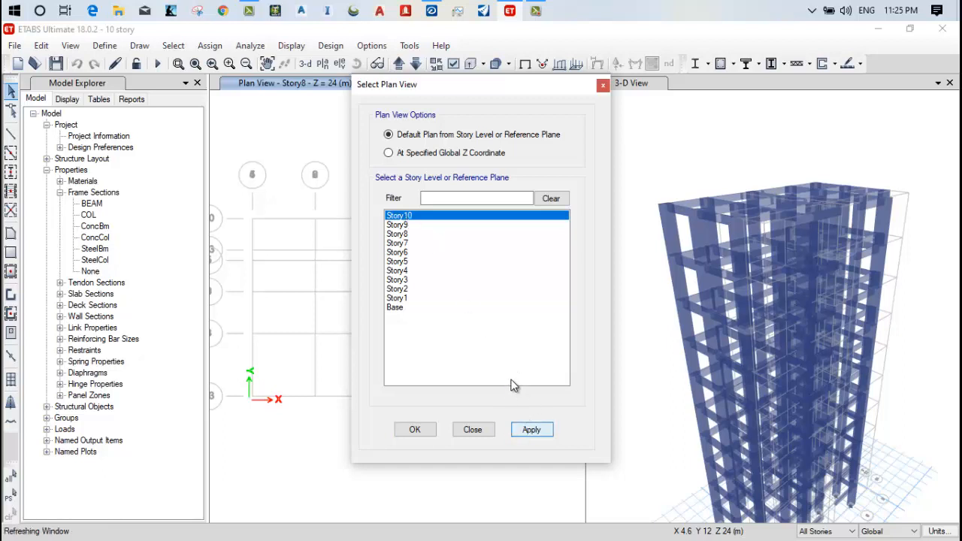
click(430, 430)
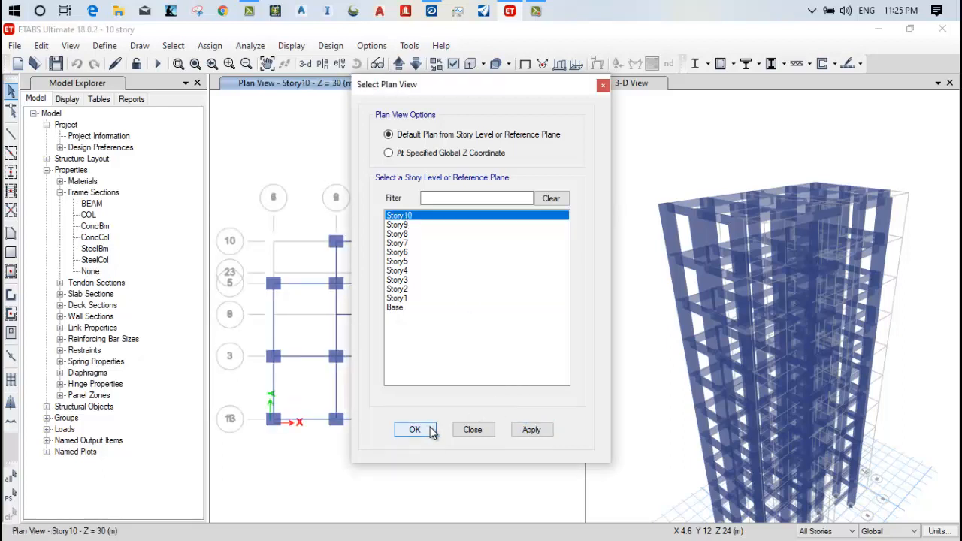